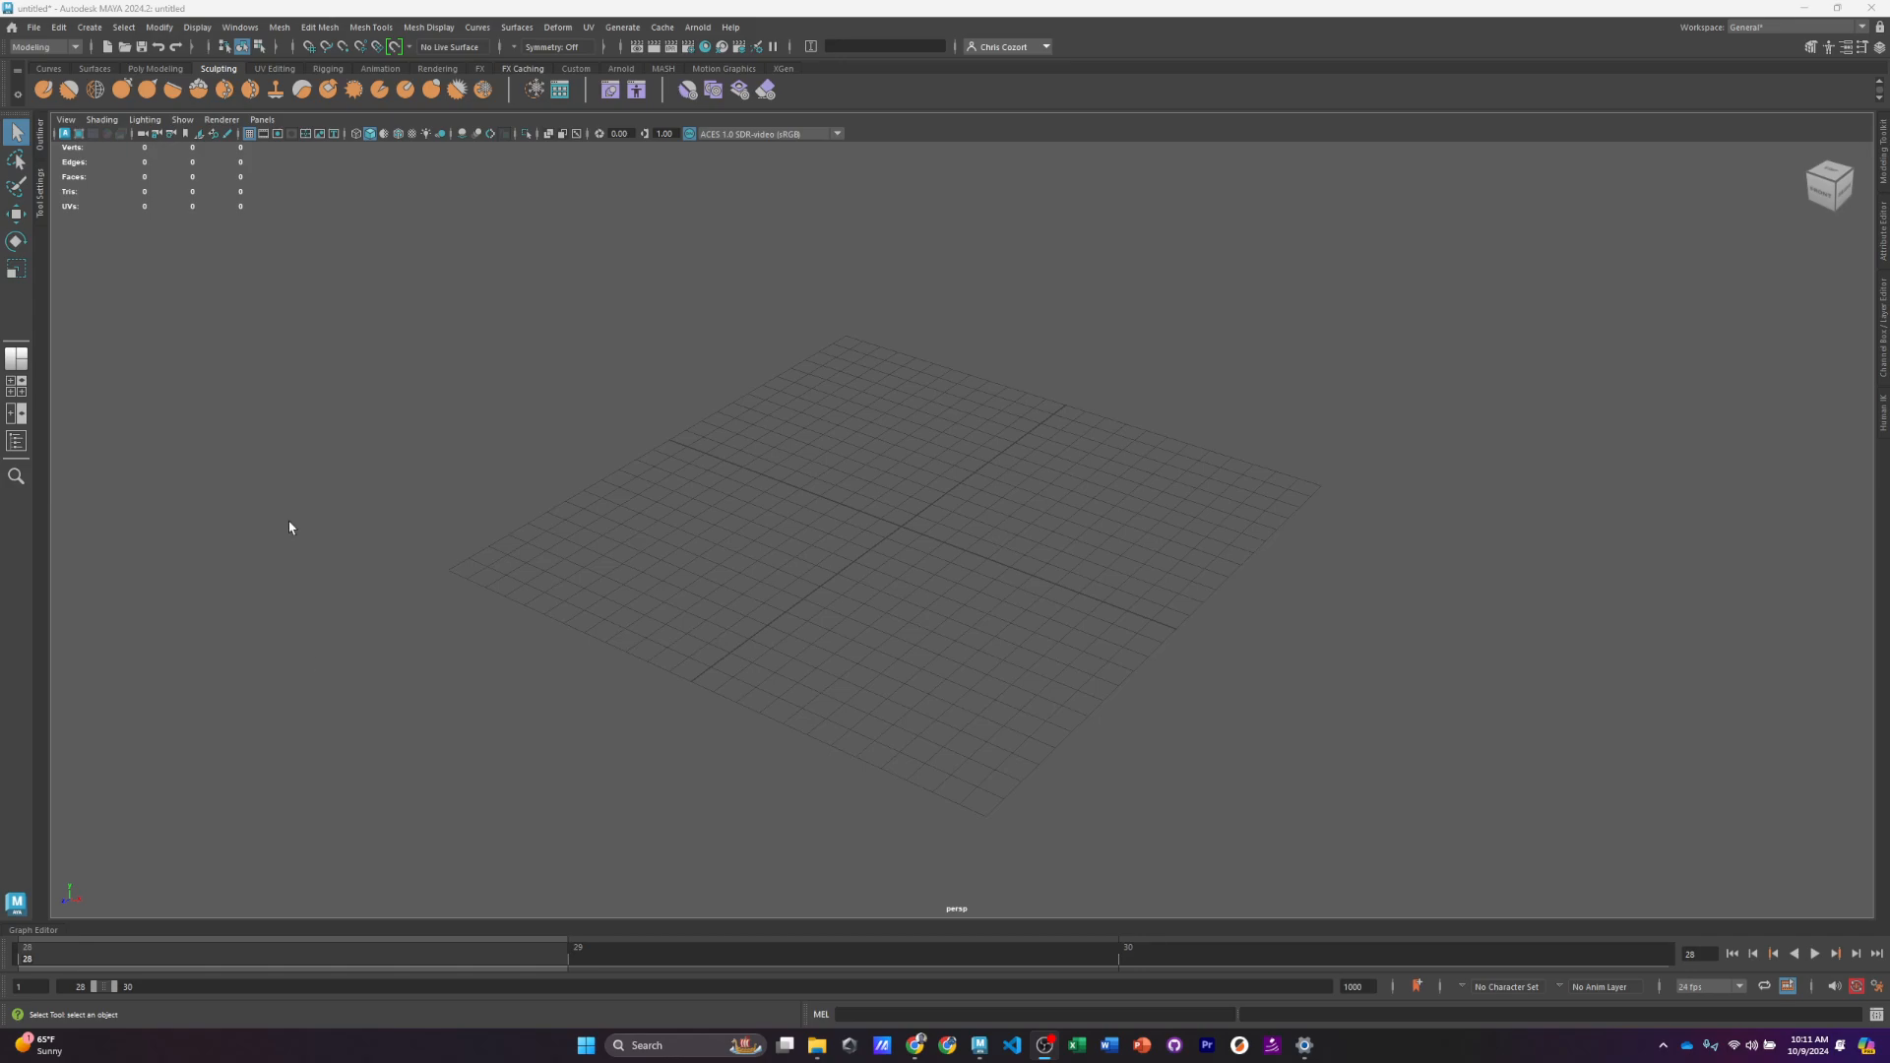
Step: Create a polygon plane that covers the whole ground grid
{"action": "left_click", "coordinate": [156, 68]}
{"action": "left_click", "coordinate": [175, 96]}
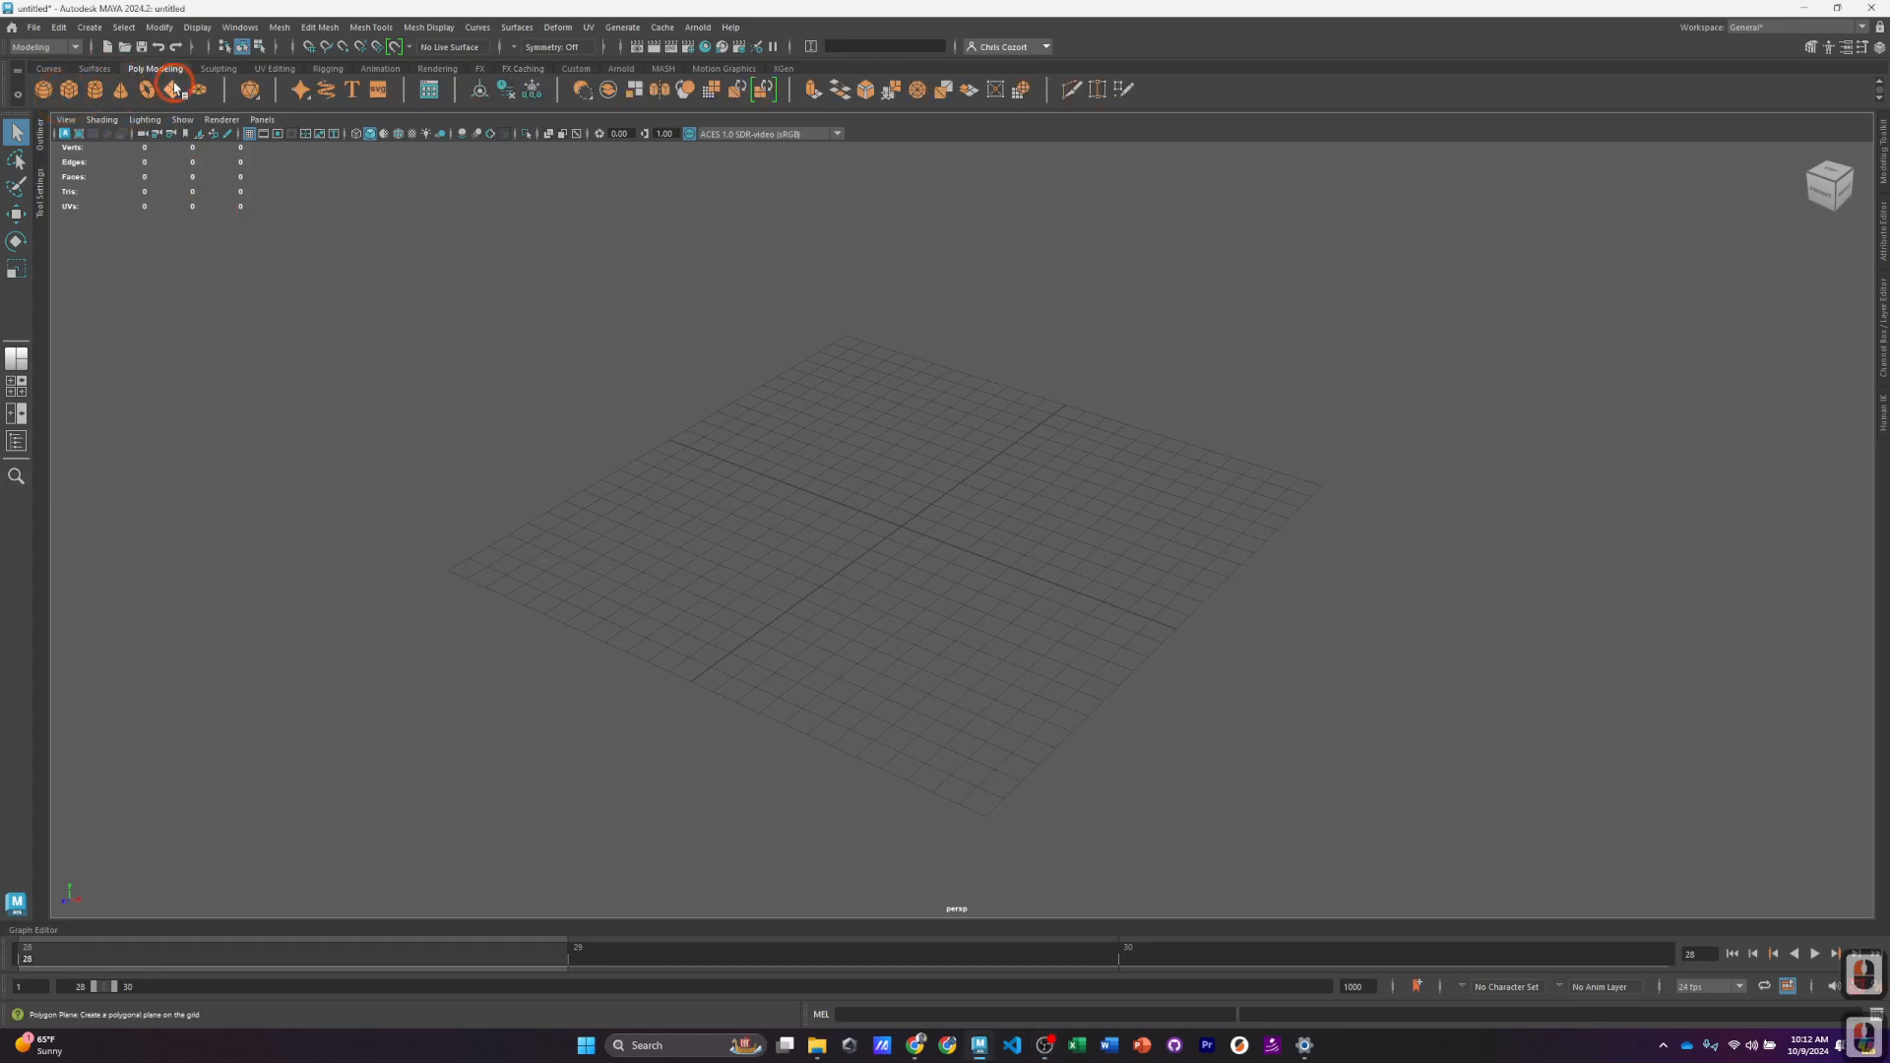
{"action": "left_click_drag", "start_coordinate": [445, 574], "coordinate": [1326, 490]}
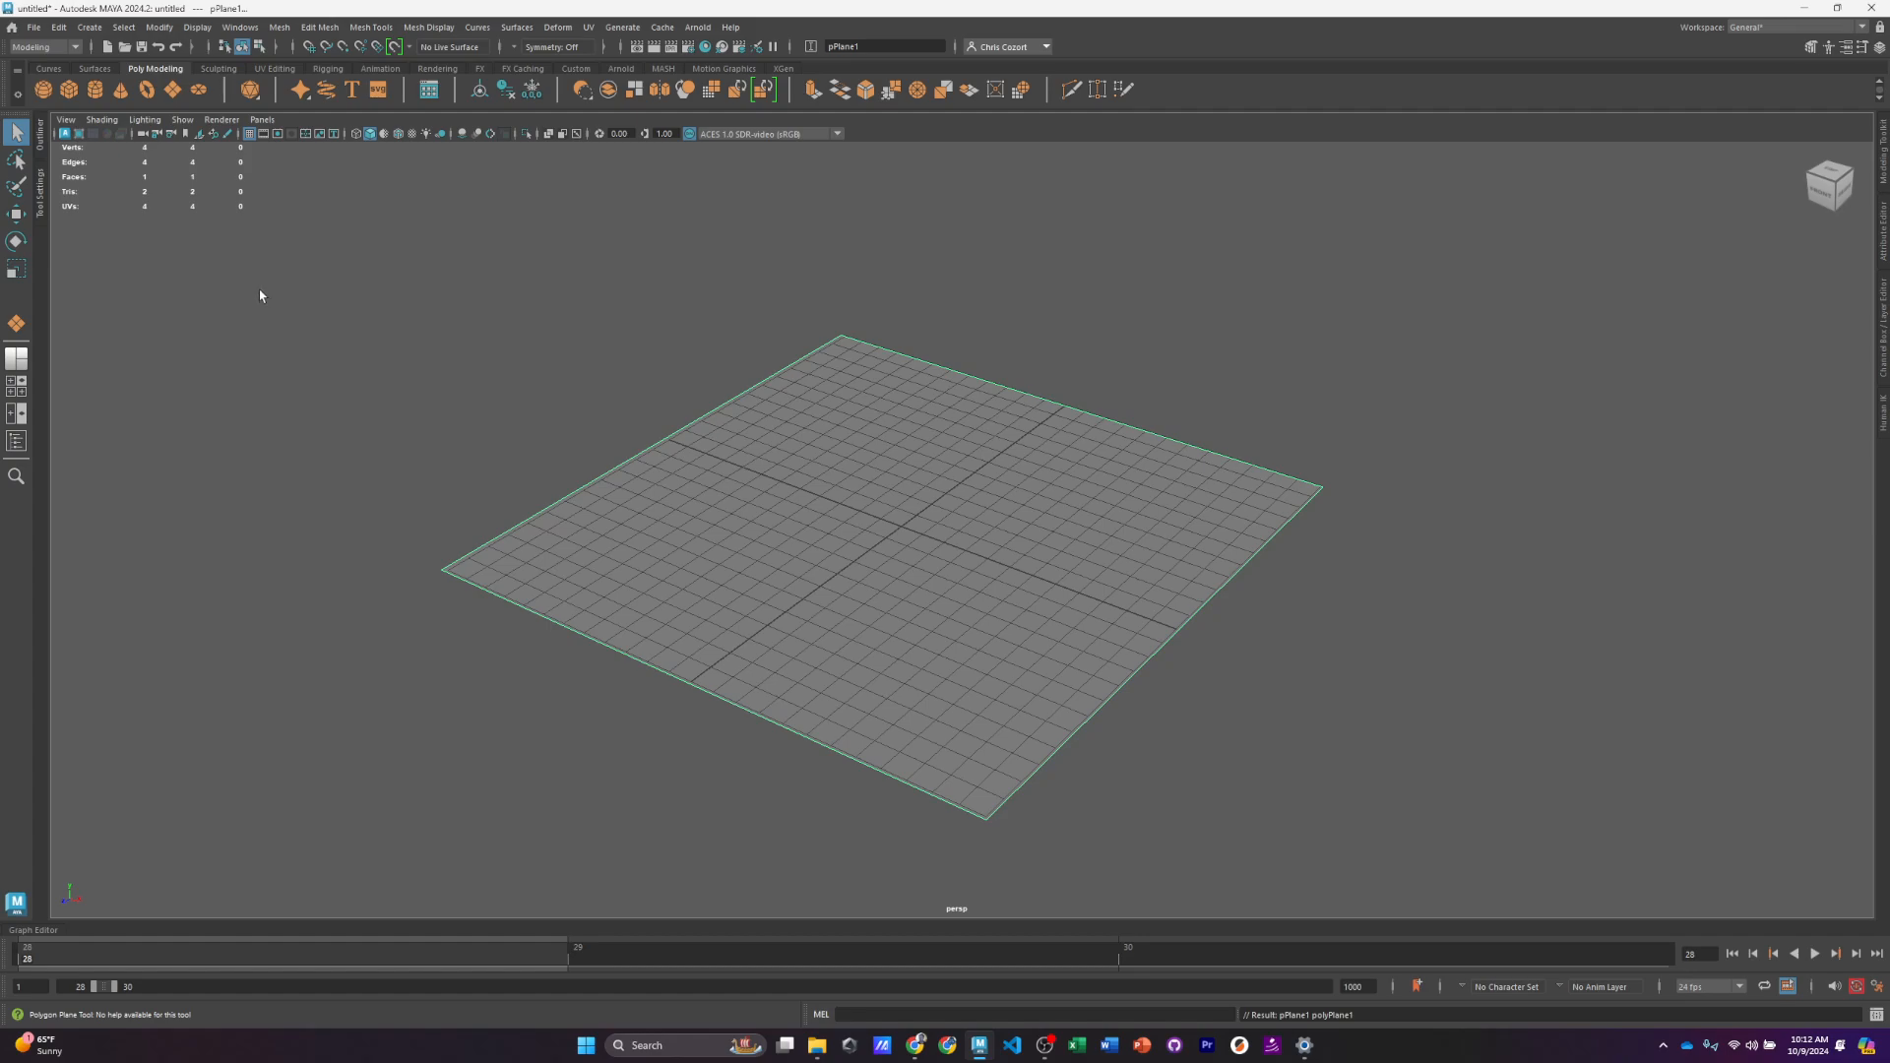
Step: Create a long, flat polygon box lengthwise on the plane and raise it above the plane
{"action": "left_click", "coordinate": [70, 91]}
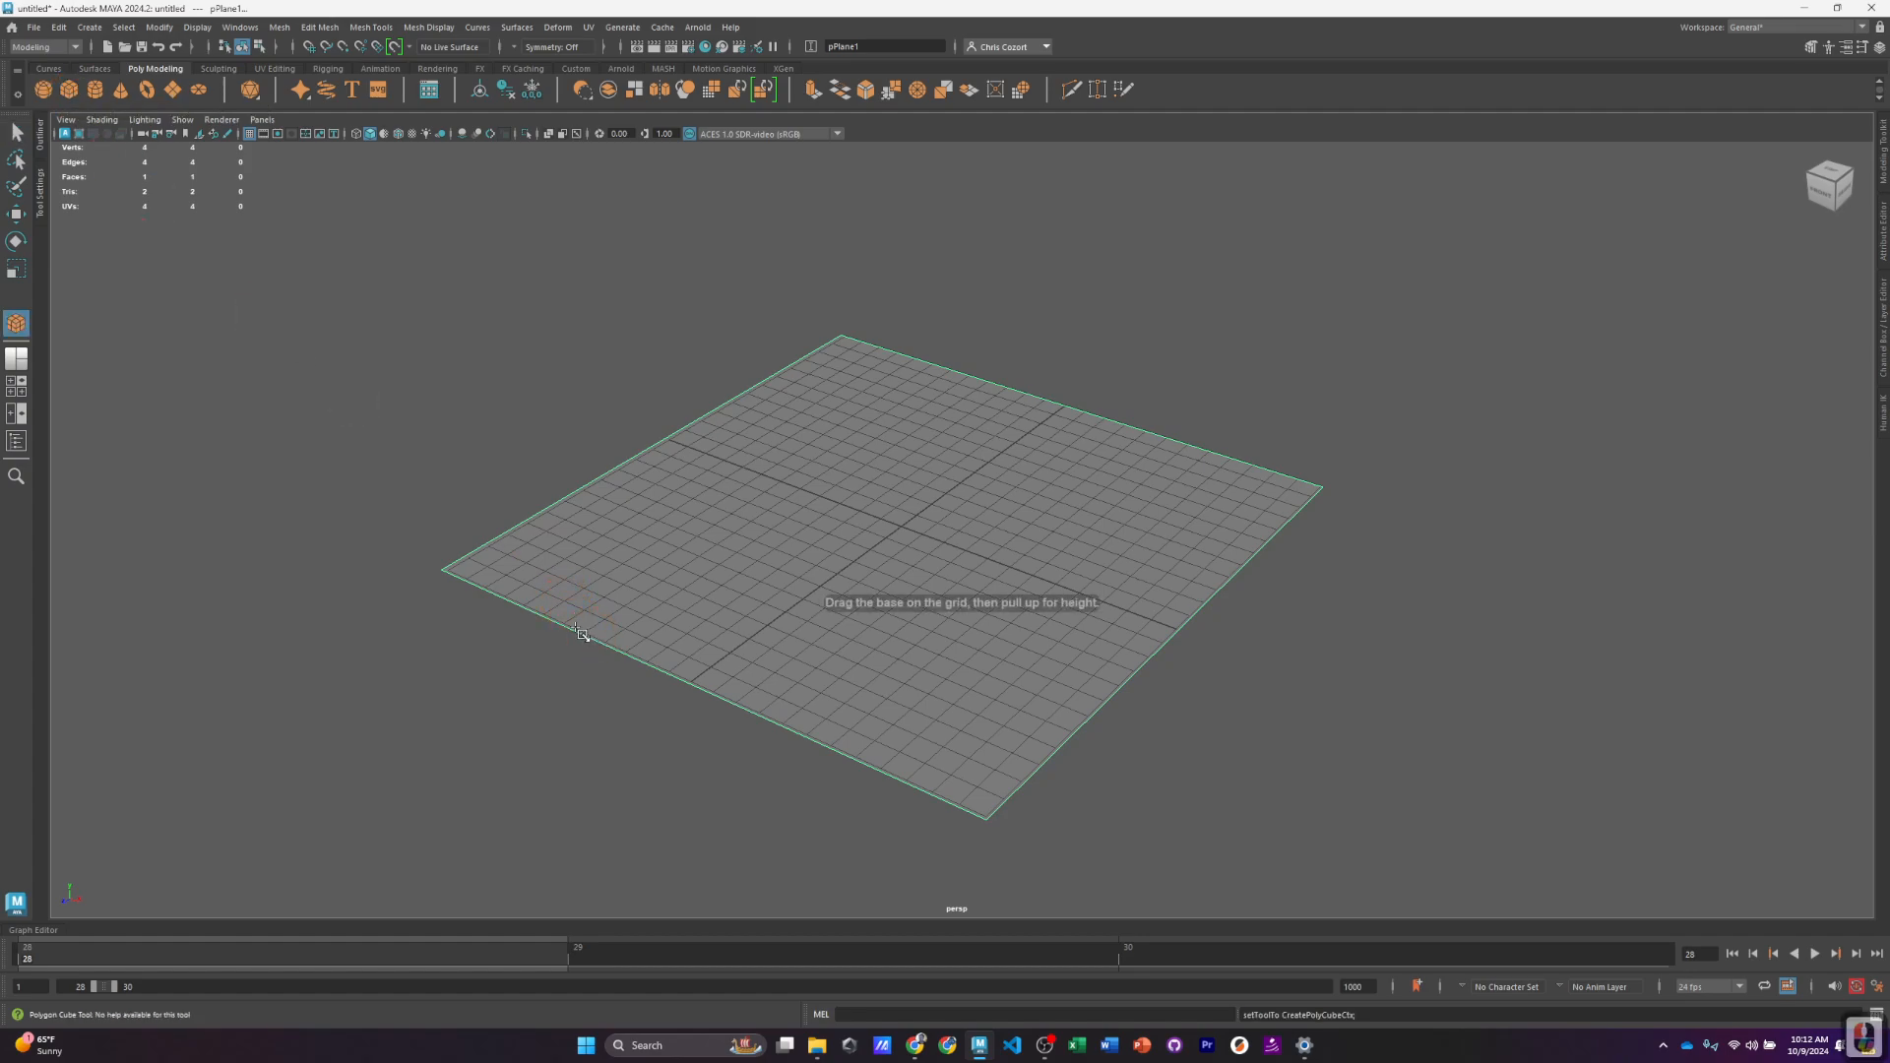
{"action": "left_click_drag", "start_coordinate": [581, 633], "coordinate": [1150, 434]}
{"action": "left_click_drag", "start_coordinate": [1025, 434], "coordinate": [1021, 500]}
{"action": "key", "text": "w"}
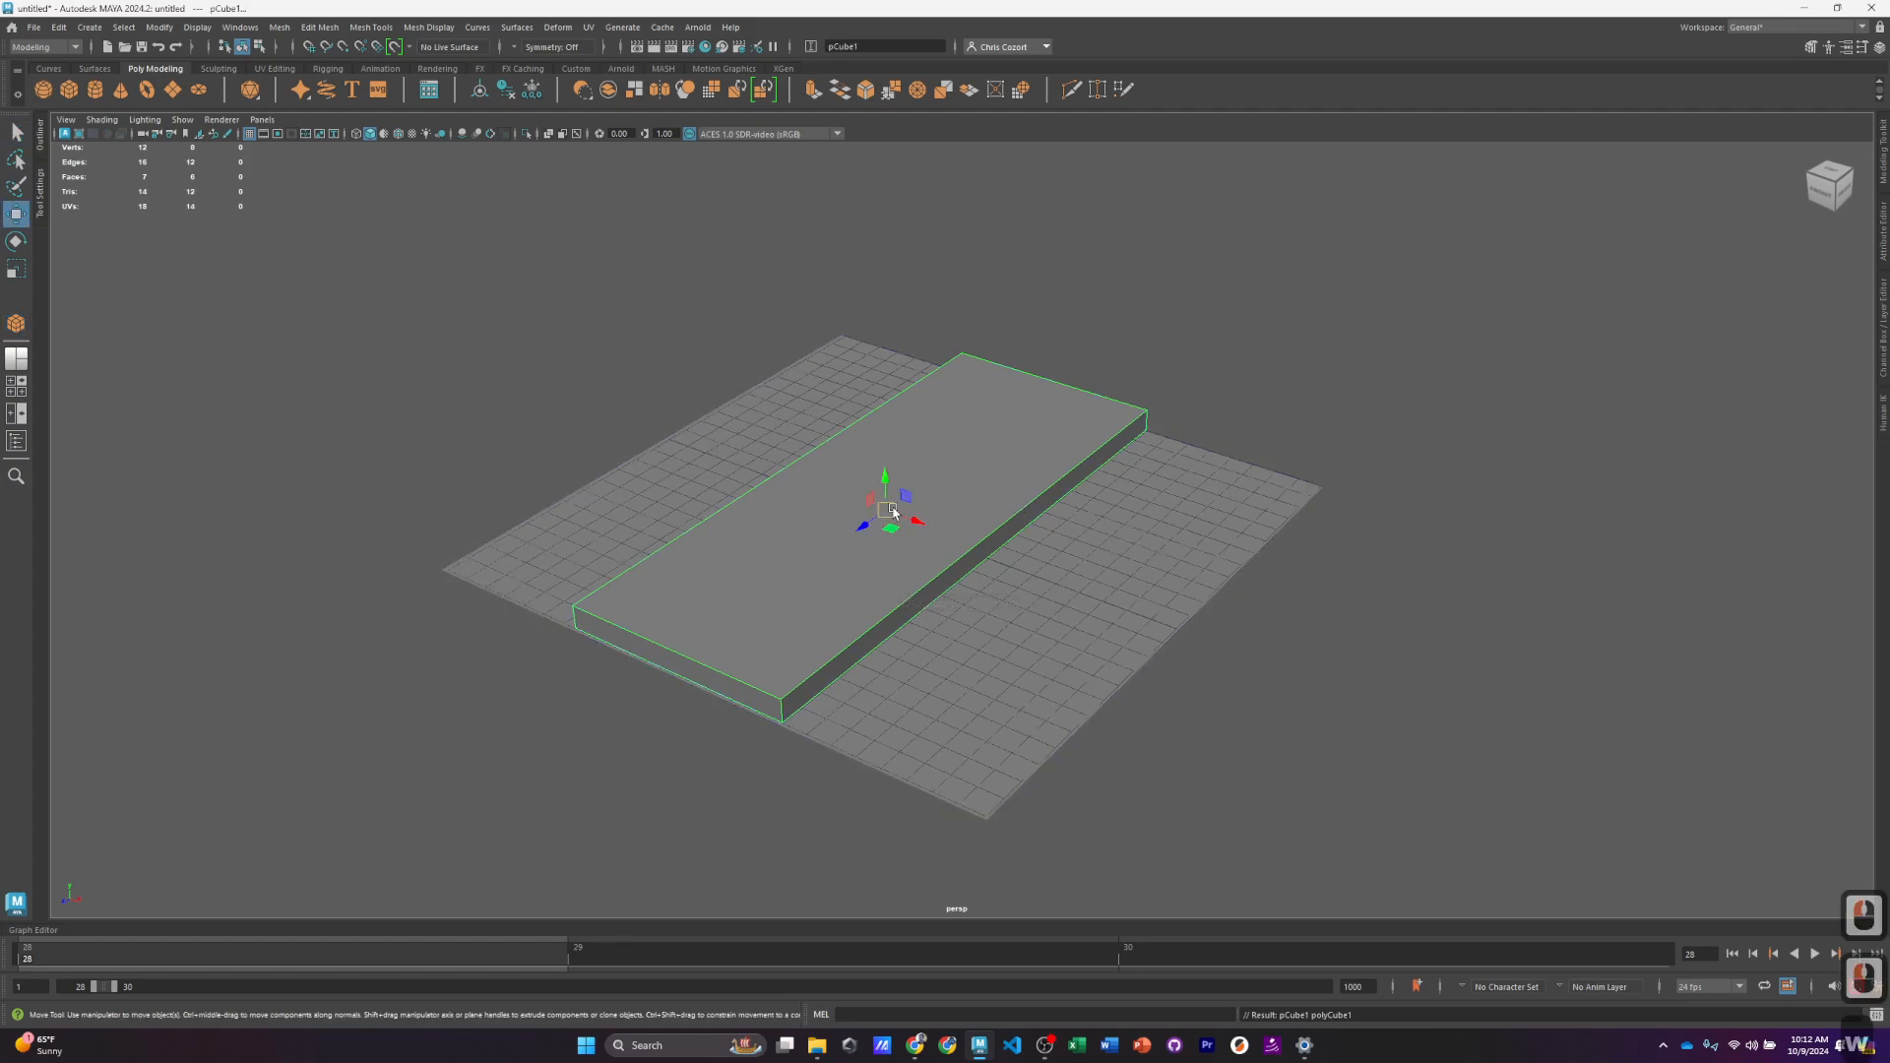
{"action": "left_click_drag", "start_coordinate": [888, 483], "coordinate": [885, 340]}
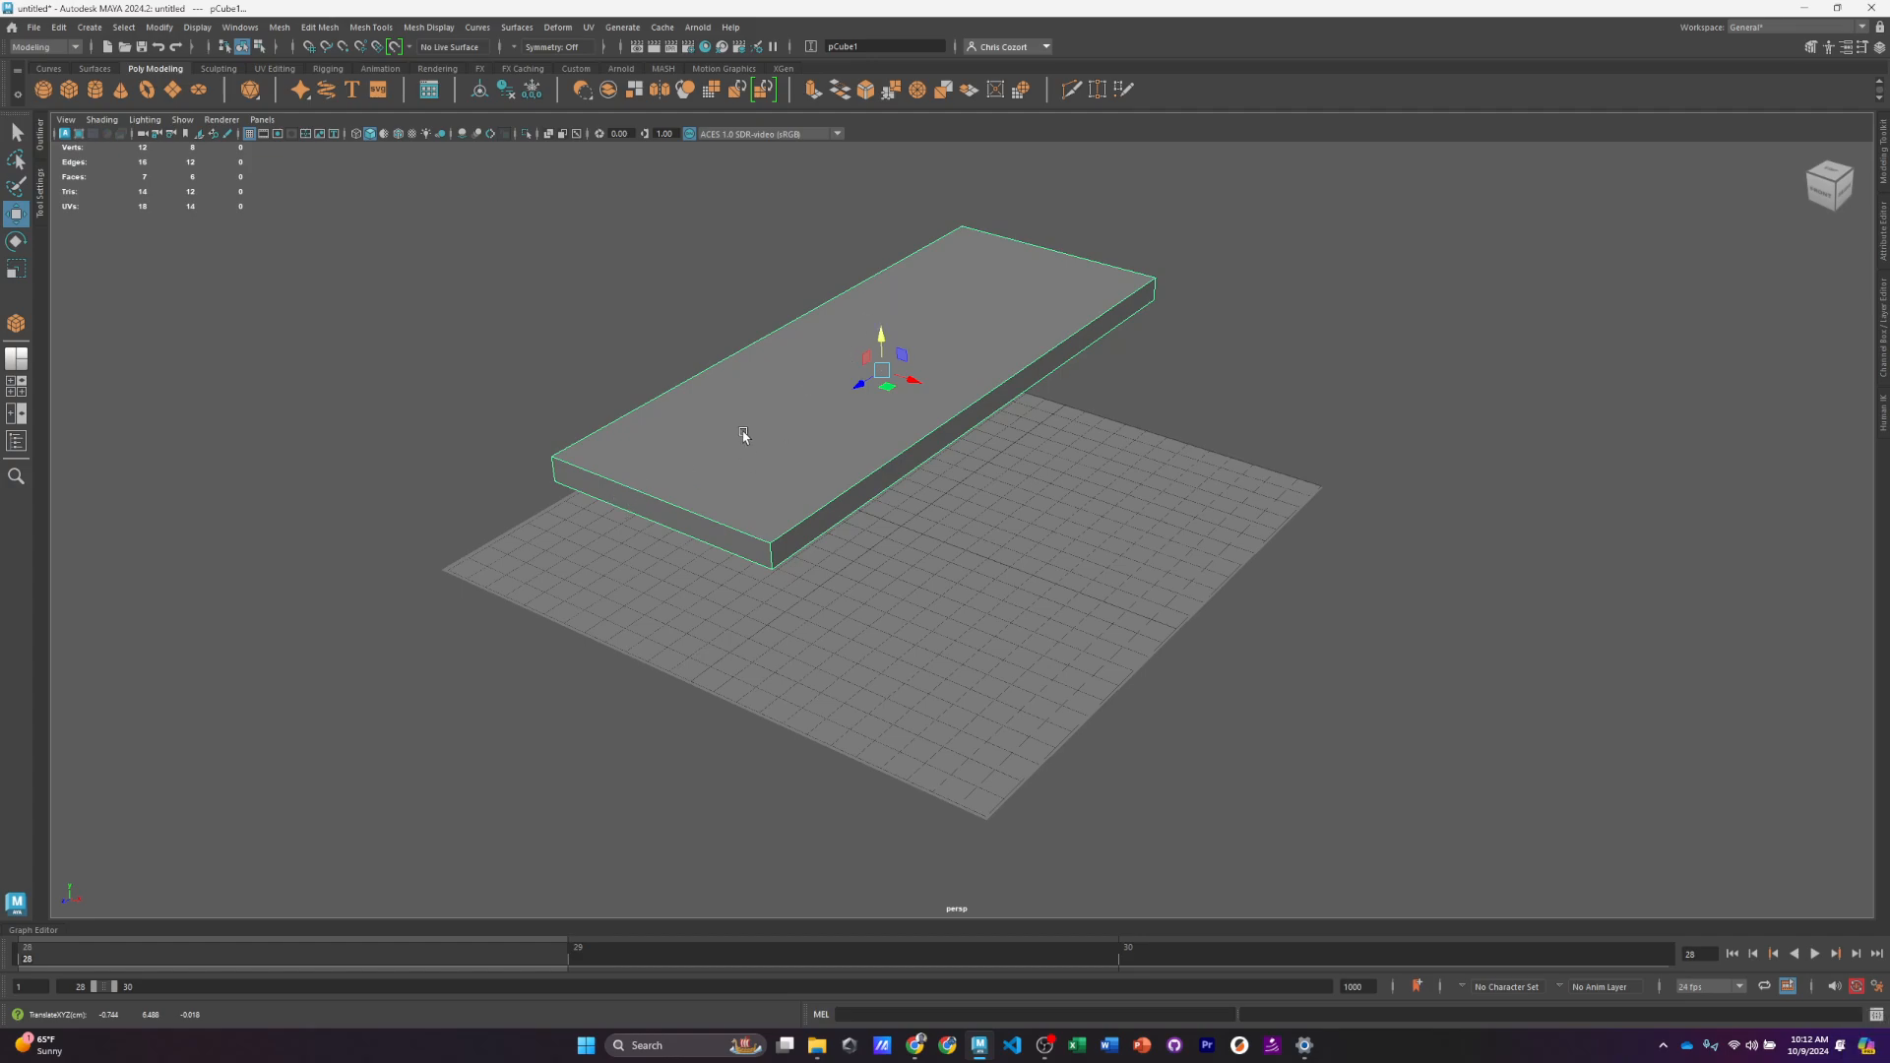
Step: Start Multi-Cut on the box and set symmetry to Object X
{"action": "right_click_drag", "start_coordinate": [725, 426], "coordinate": [634, 409], "text": "shift"}
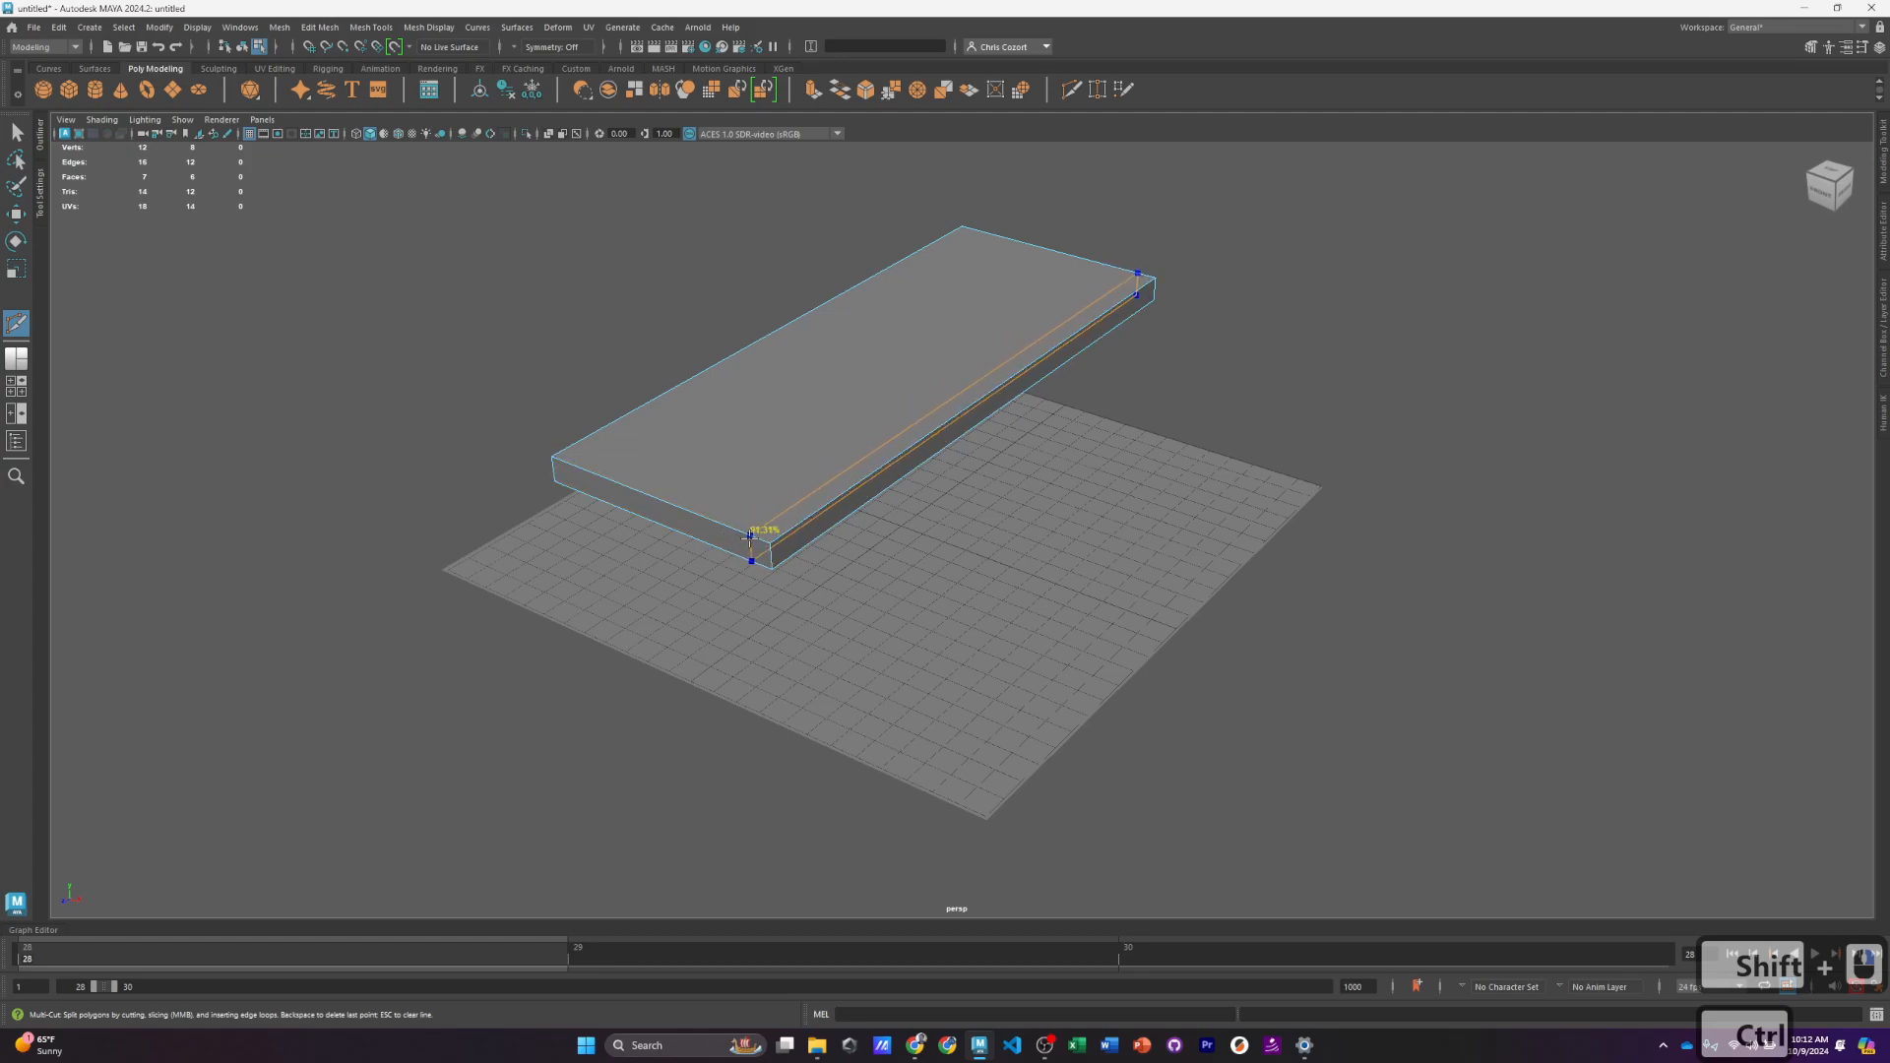
{"action": "left_click", "coordinate": [534, 46]}
{"action": "left_click", "coordinate": [550, 80]}
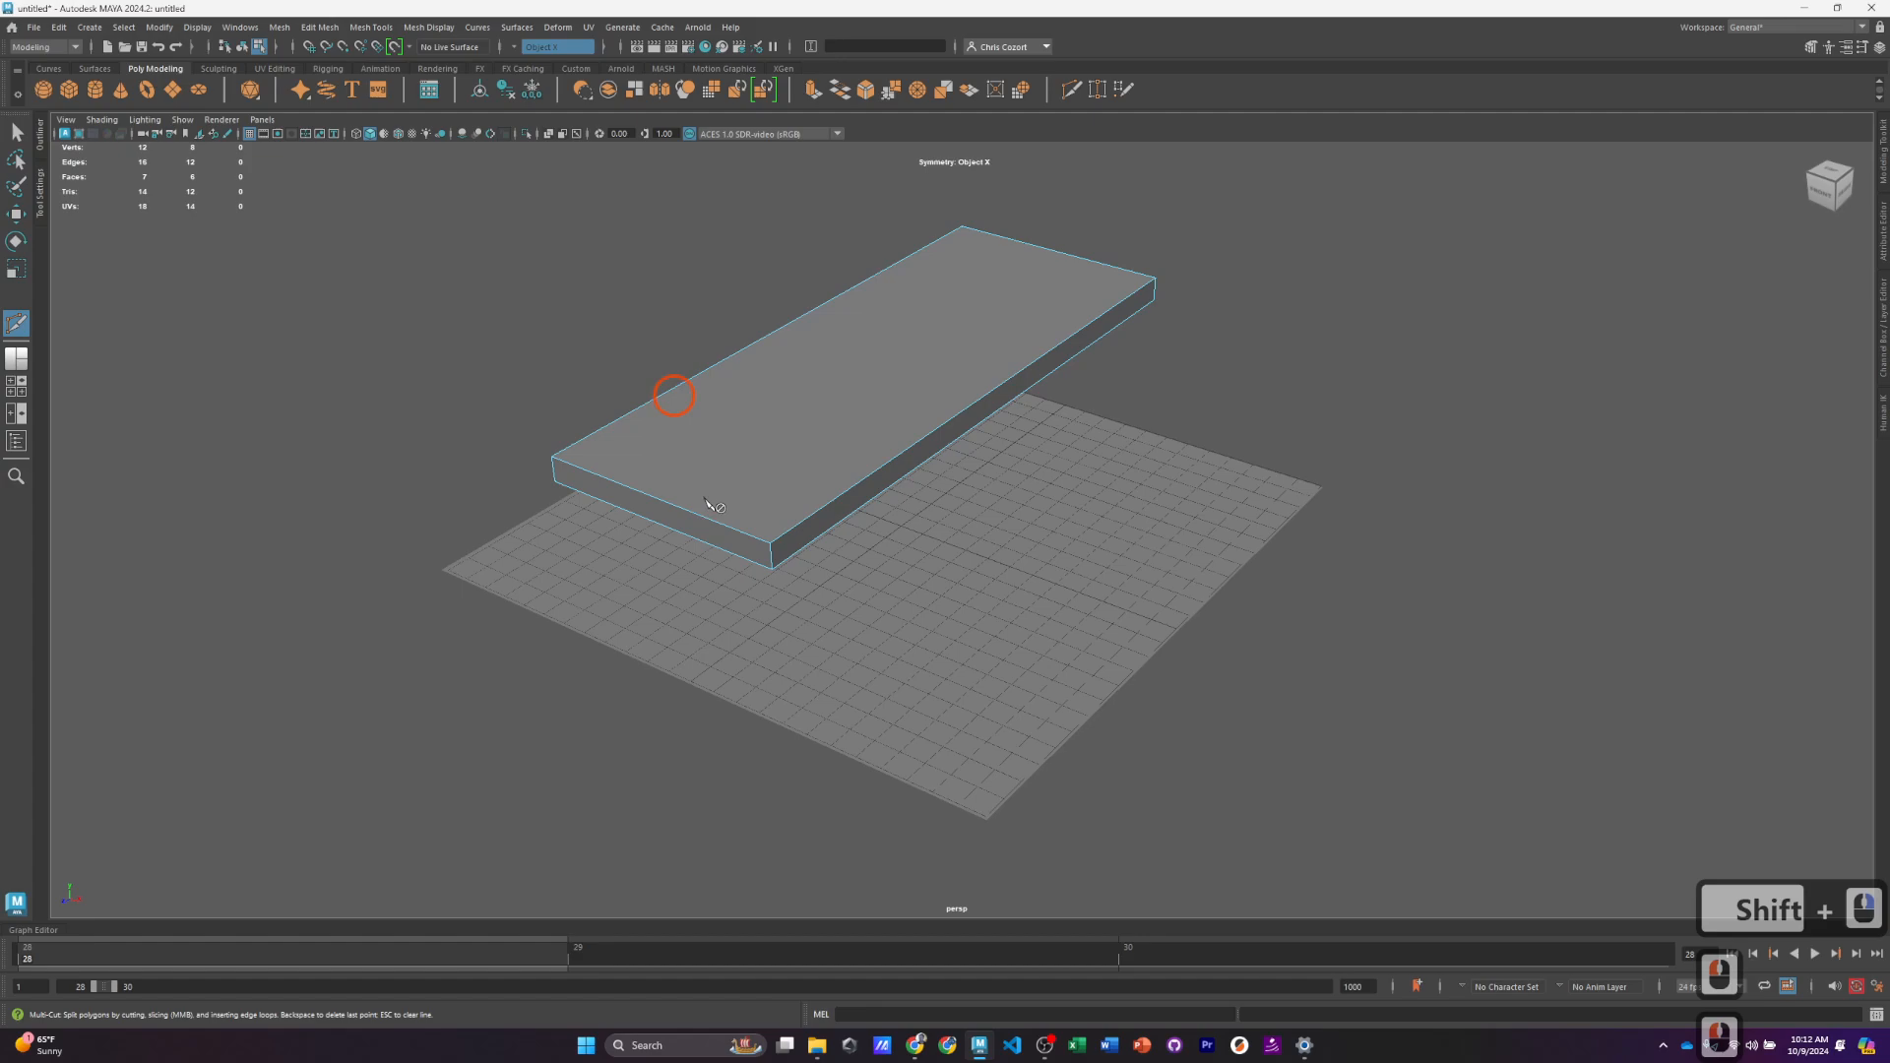
Step: Try cutting mirrored edge loops close to the box's long edges, and undo the cuts
{"action": "left_click", "coordinate": [764, 538], "text": "ctrl"}
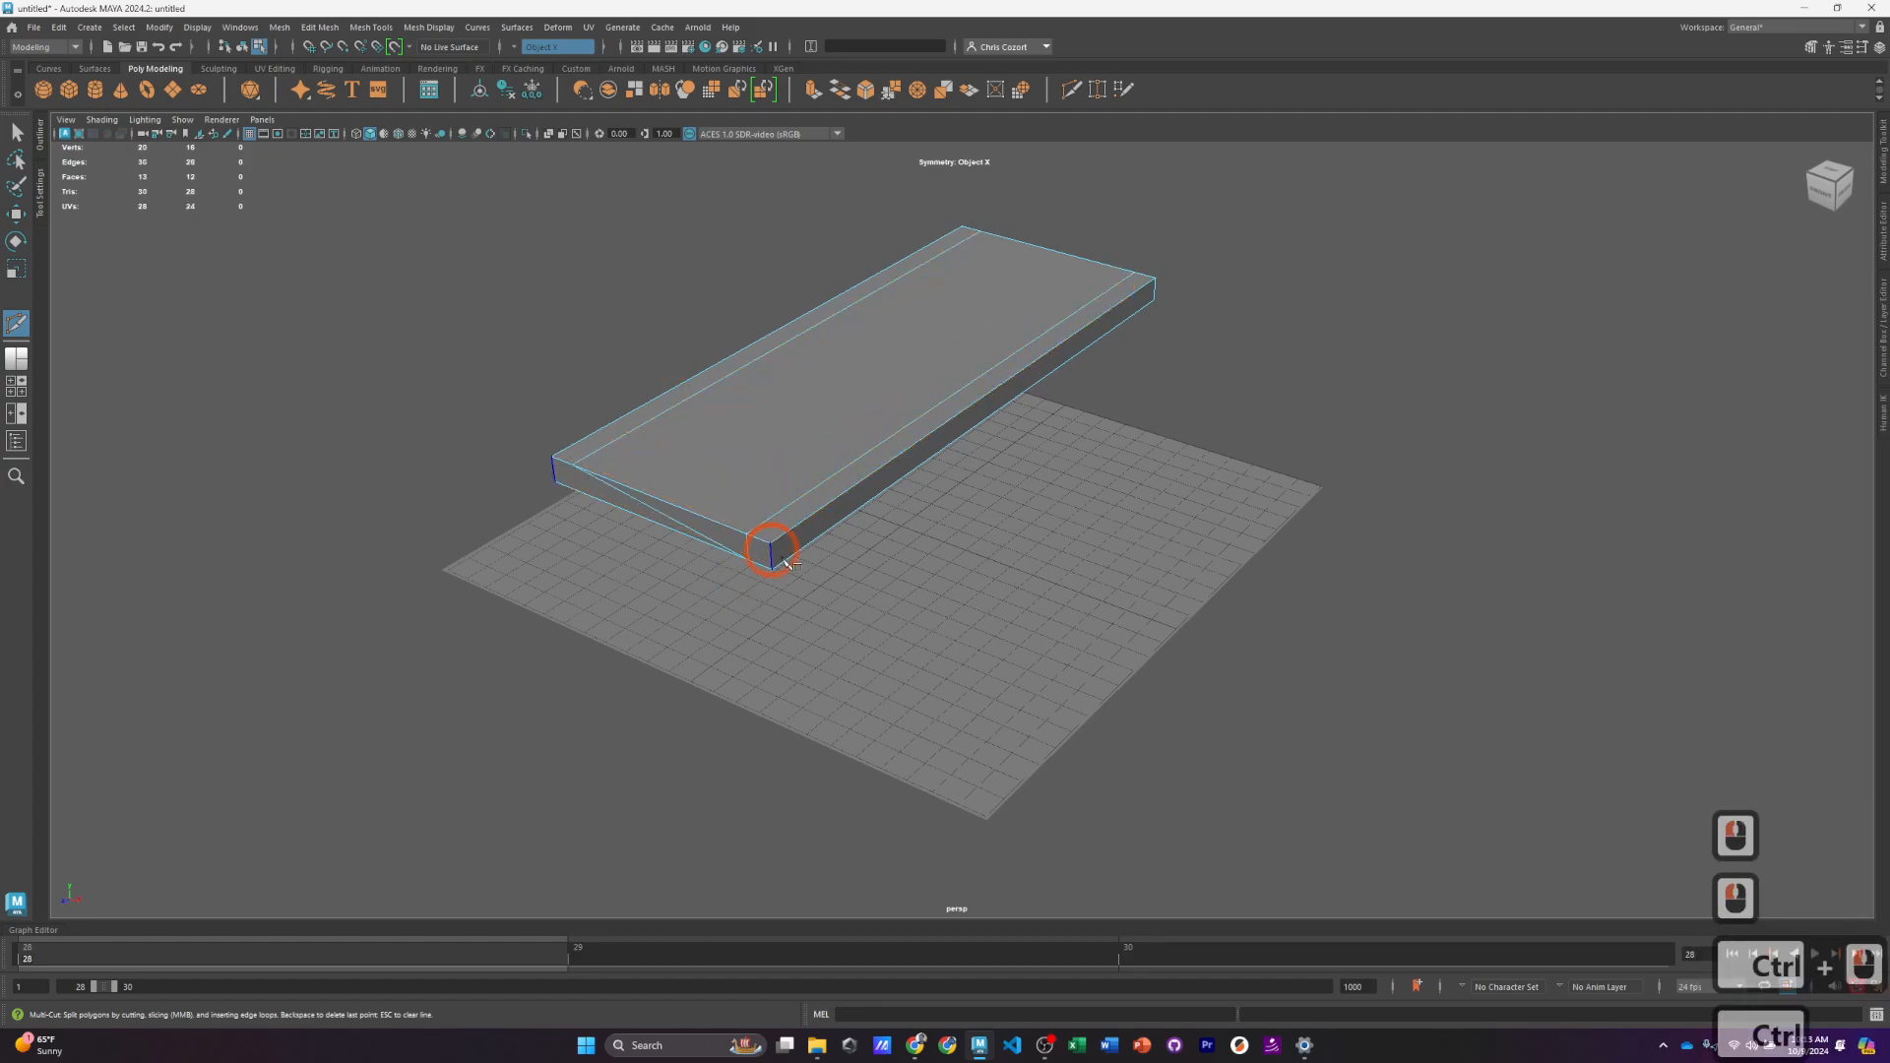
{"action": "left_click_drag", "start_coordinate": [770, 543], "coordinate": [654, 426], "text": "alt"}
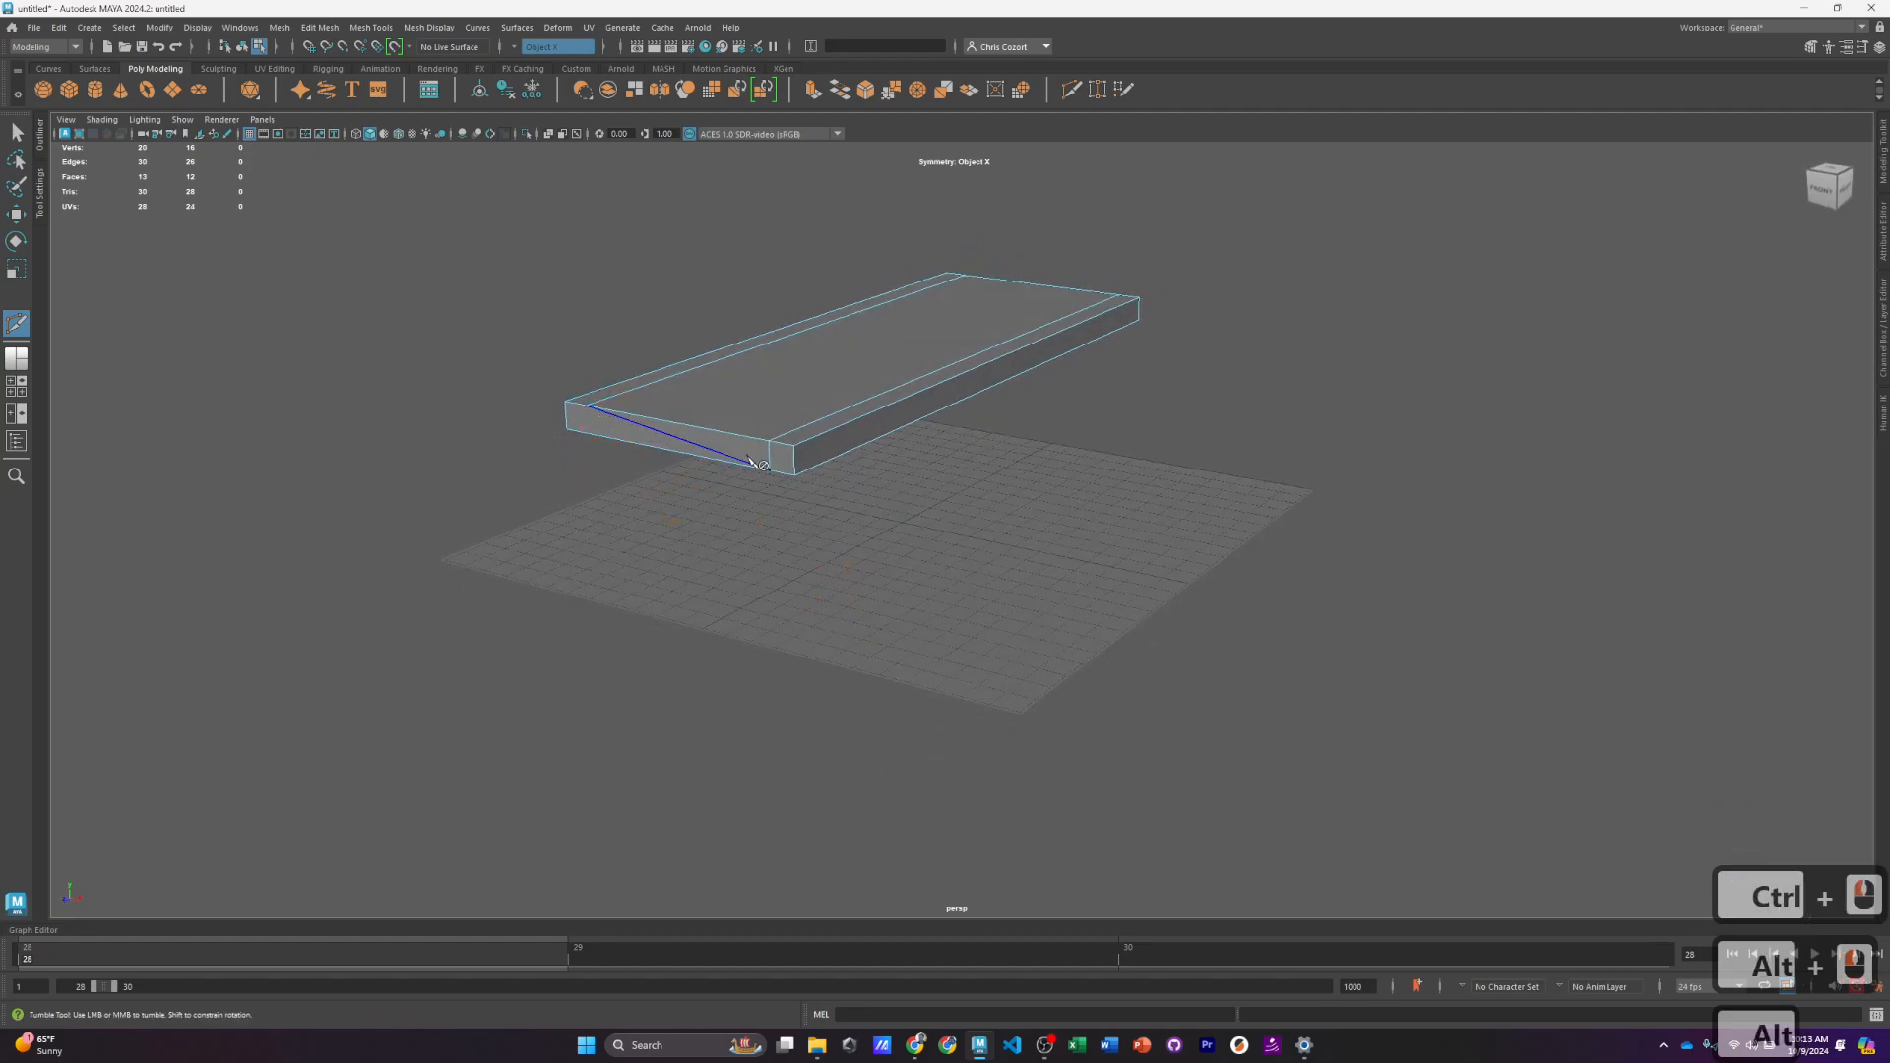
{"action": "key", "text": "ctrl+z"}
{"action": "key", "text": "ctrl+z"}
{"action": "key", "text": "ctrl+z"}
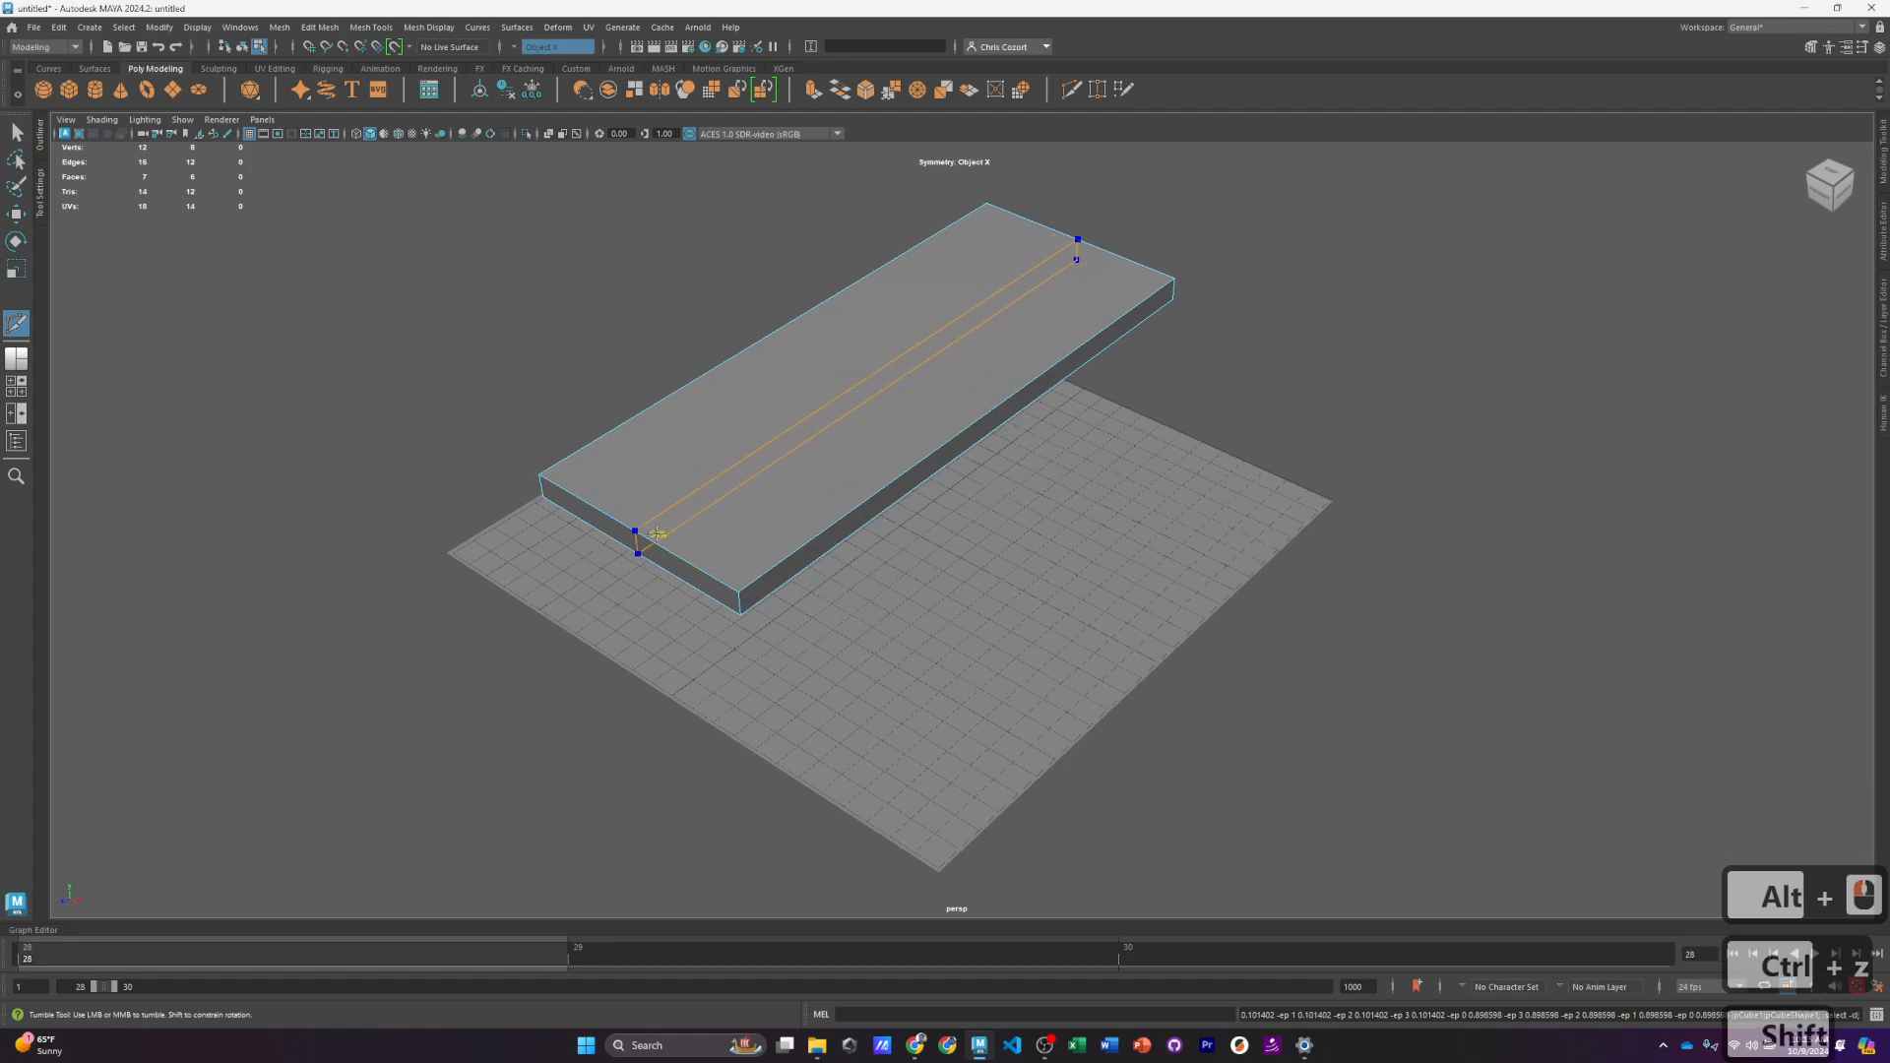
Step: Insert a centred lengthwise edge loop in the box and mirrored edge loops close to both long edges
{"action": "left_click", "coordinate": [635, 532], "text": "ctrl+shift"}
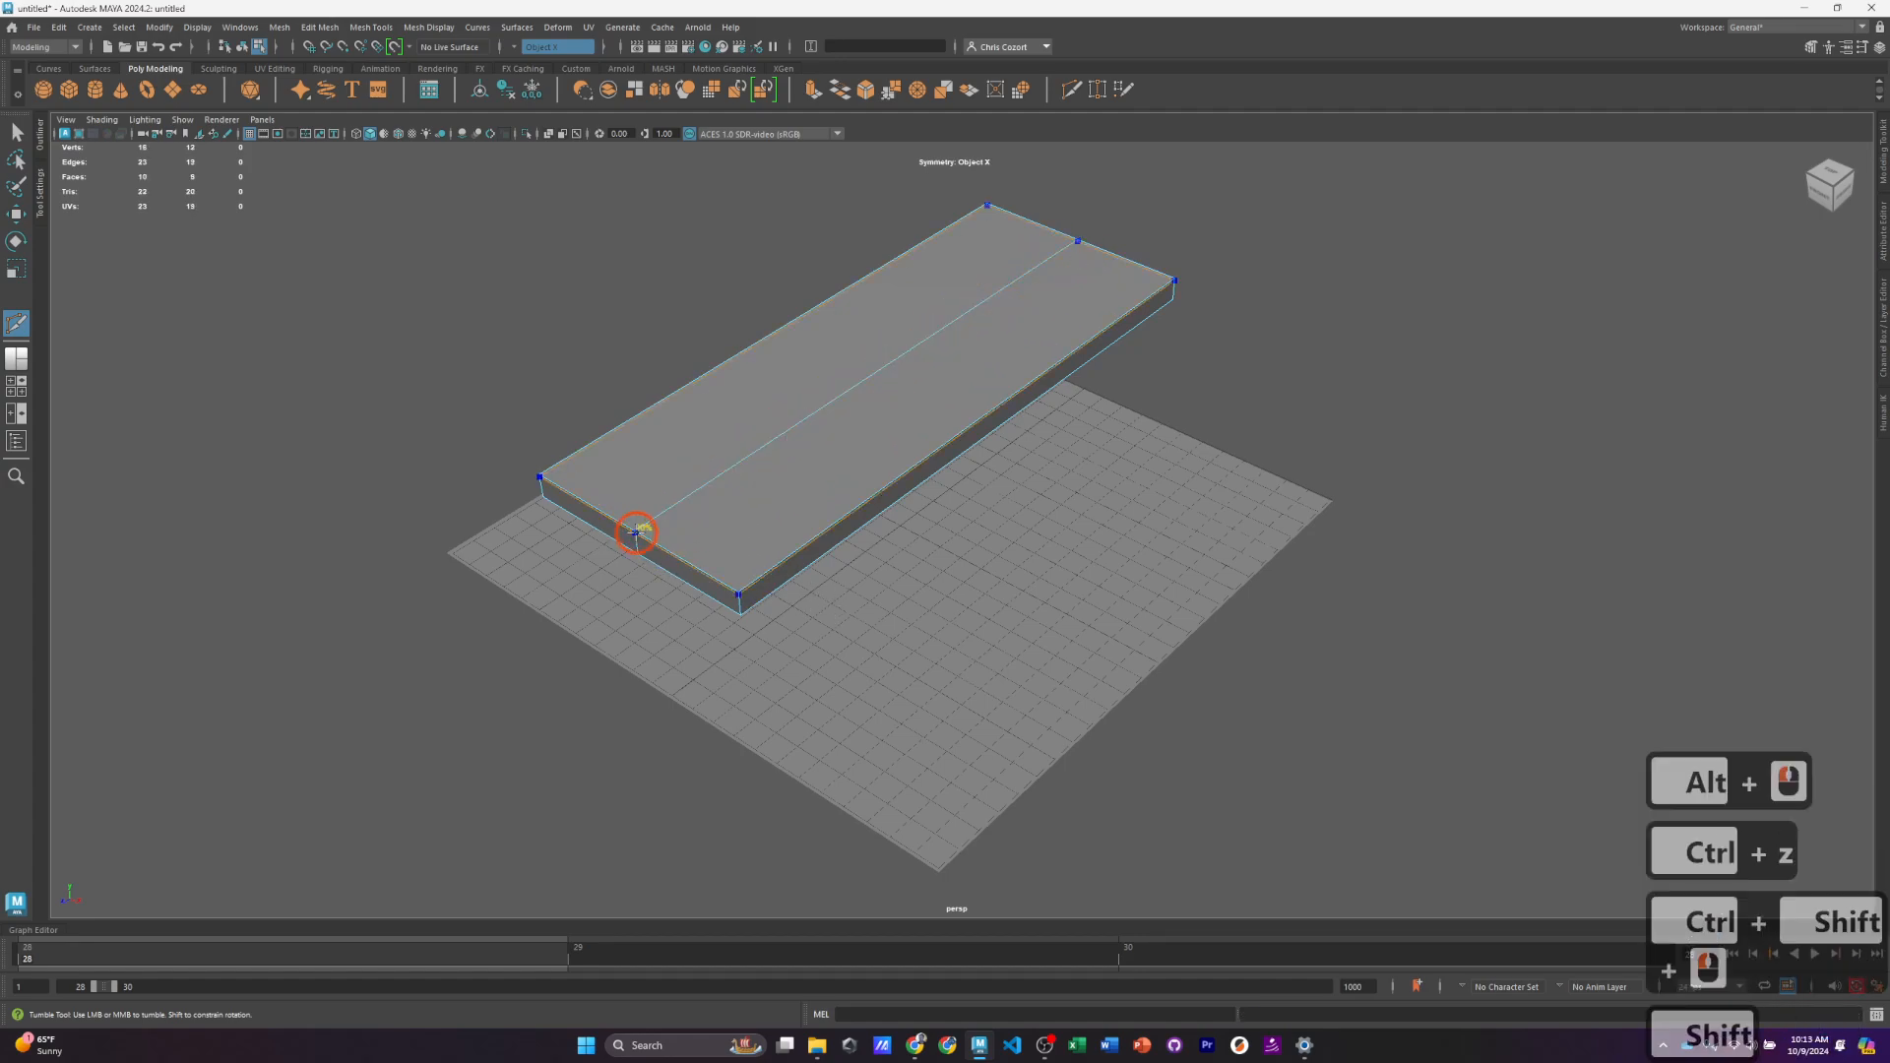
{"action": "left_click", "coordinate": [720, 582], "text": "ctrl"}
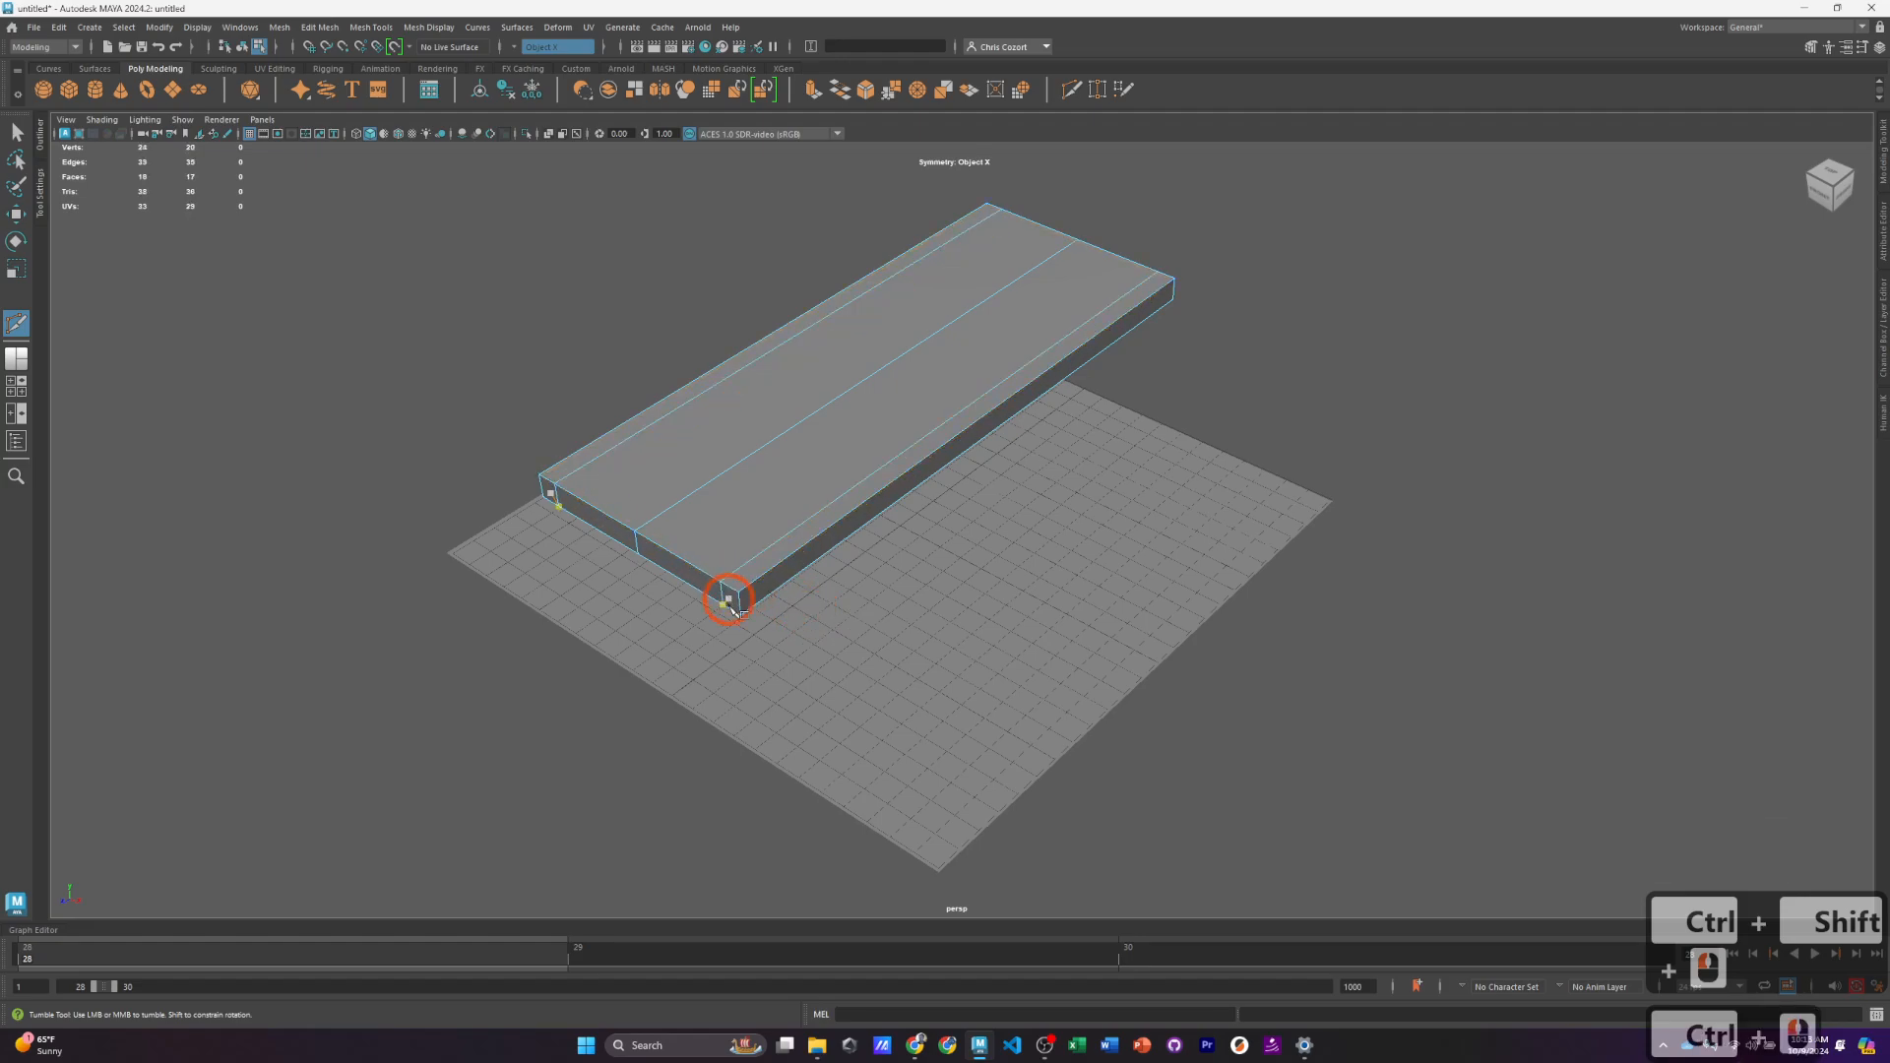
Step: Cut a lengthwise centre edge across the box's underside, joining the midpoints of its two short edges
{"action": "left_click_drag", "start_coordinate": [726, 590], "coordinate": [999, 313], "text": "alt"}
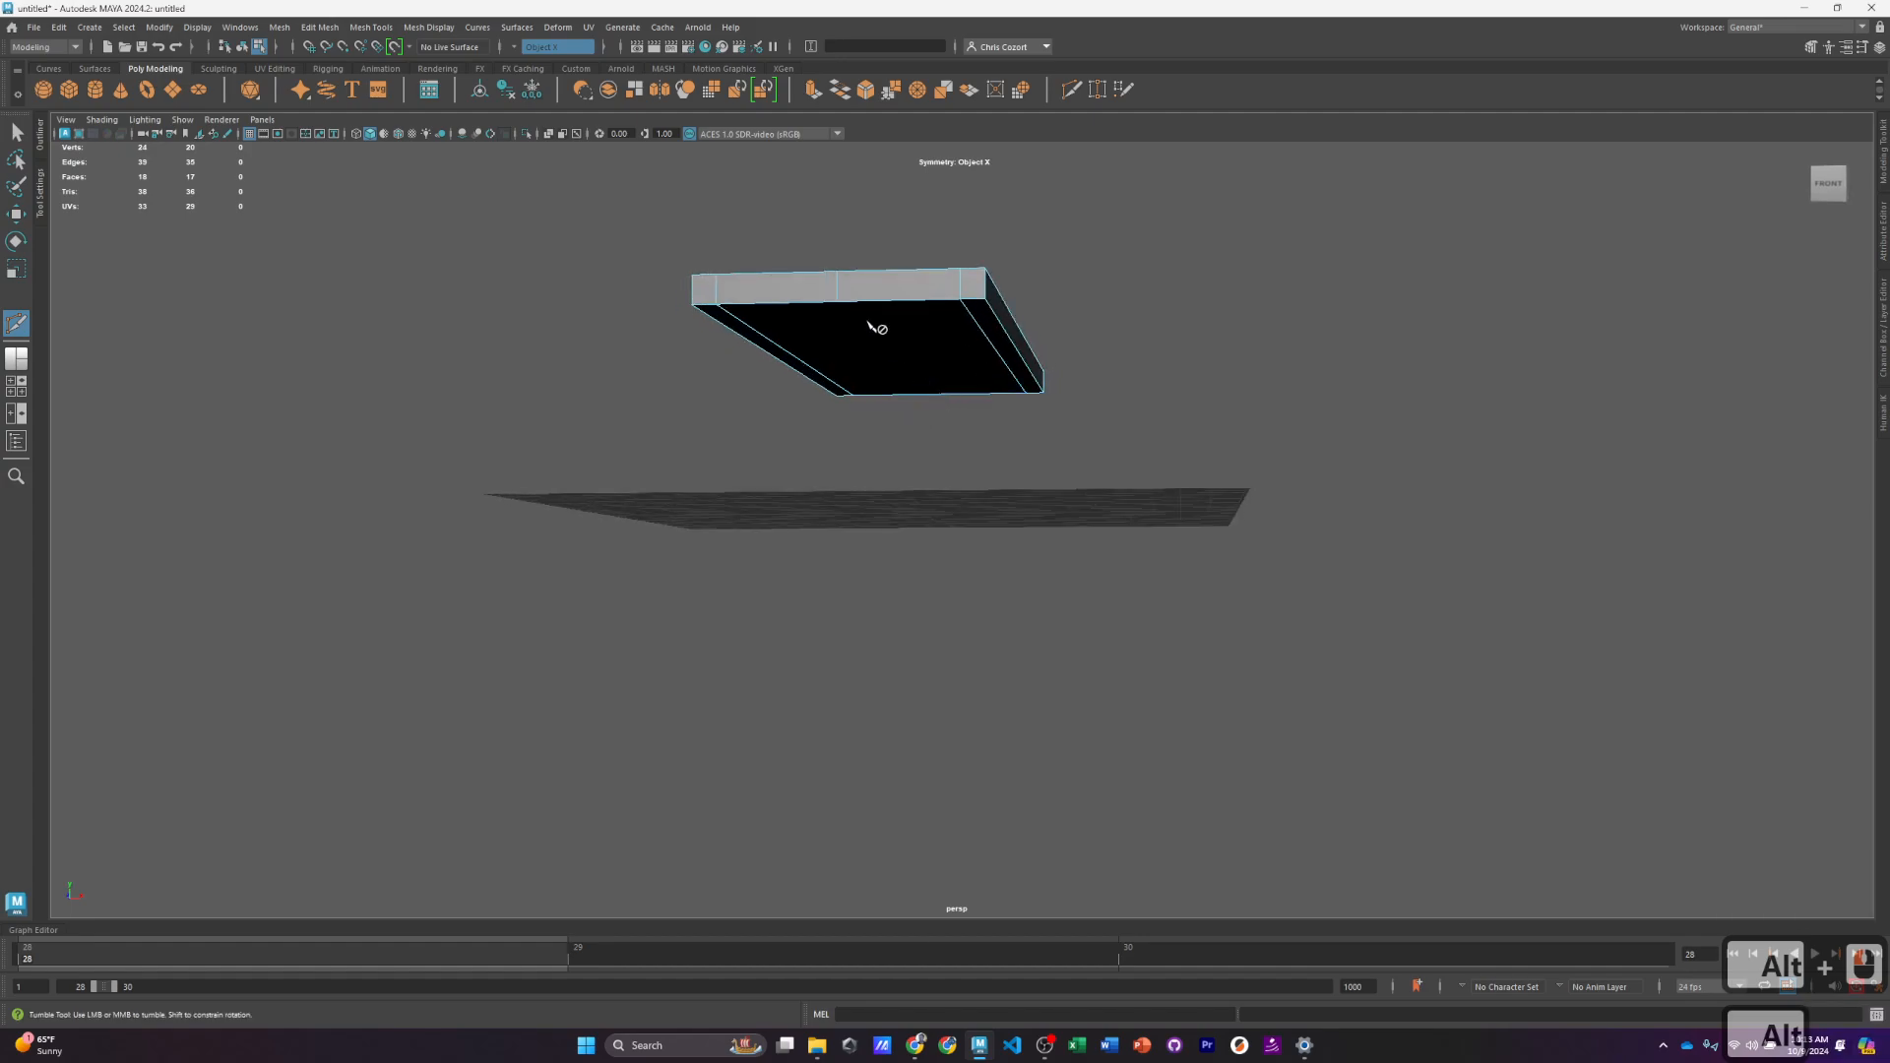
{"action": "left_click_drag", "start_coordinate": [834, 306], "coordinate": [899, 384], "text": "alt"}
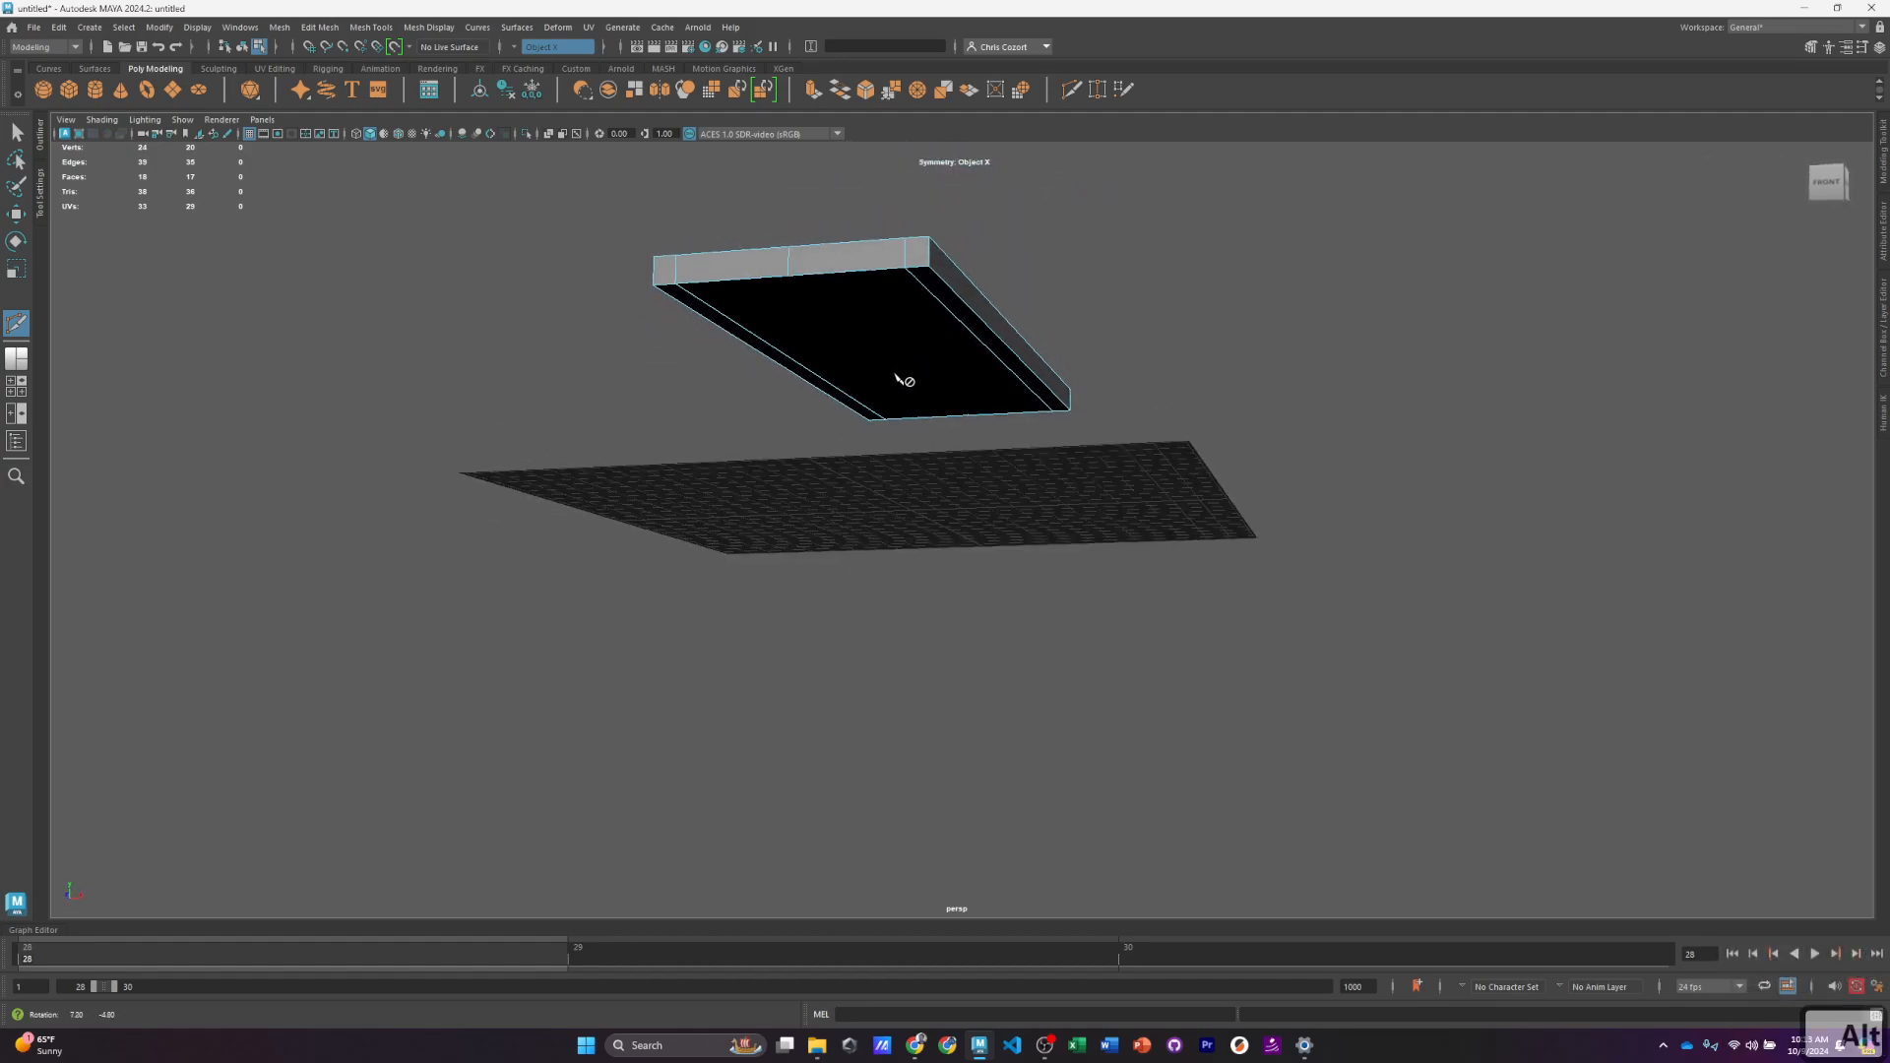
{"action": "left_click", "coordinate": [967, 415]}
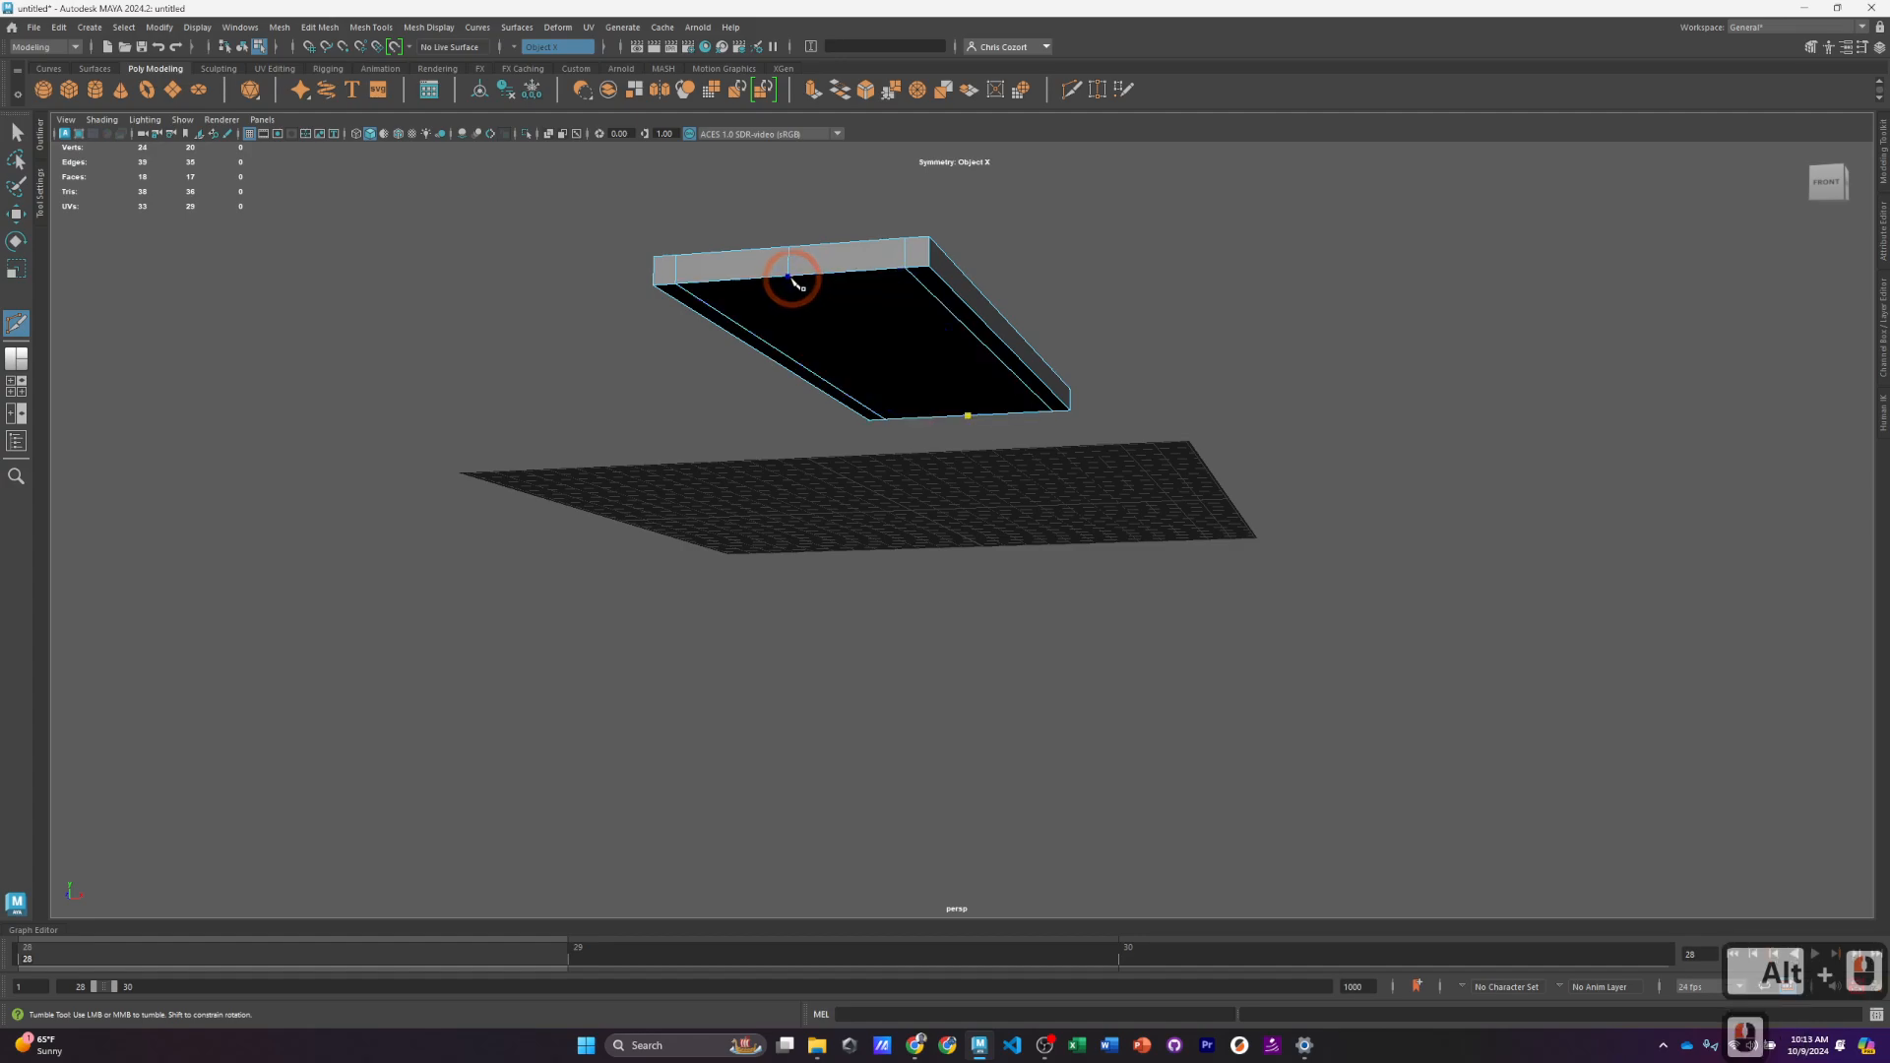
{"action": "left_click", "coordinate": [789, 277]}
{"action": "right_click", "coordinate": [1034, 359]}
Step: Return the box to object selection, raise it further above the plane, and delete it
{"action": "left_click_drag", "start_coordinate": [1034, 358], "coordinate": [1009, 391], "text": "alt"}
{"action": "mouse_move", "coordinate": [870, 356]}
{"action": "right_mouse_down"}
{"action": "mouse_move", "coordinate": [872, 301]}
{"action": "mouse_move", "coordinate": [873, 386]}
{"action": "mouse_move", "coordinate": [872, 306]}
{"action": "mouse_move", "coordinate": [879, 366]}
{"action": "mouse_move", "coordinate": [886, 344]}
{"action": "right_mouse_up"}
{"action": "key", "text": "w"}
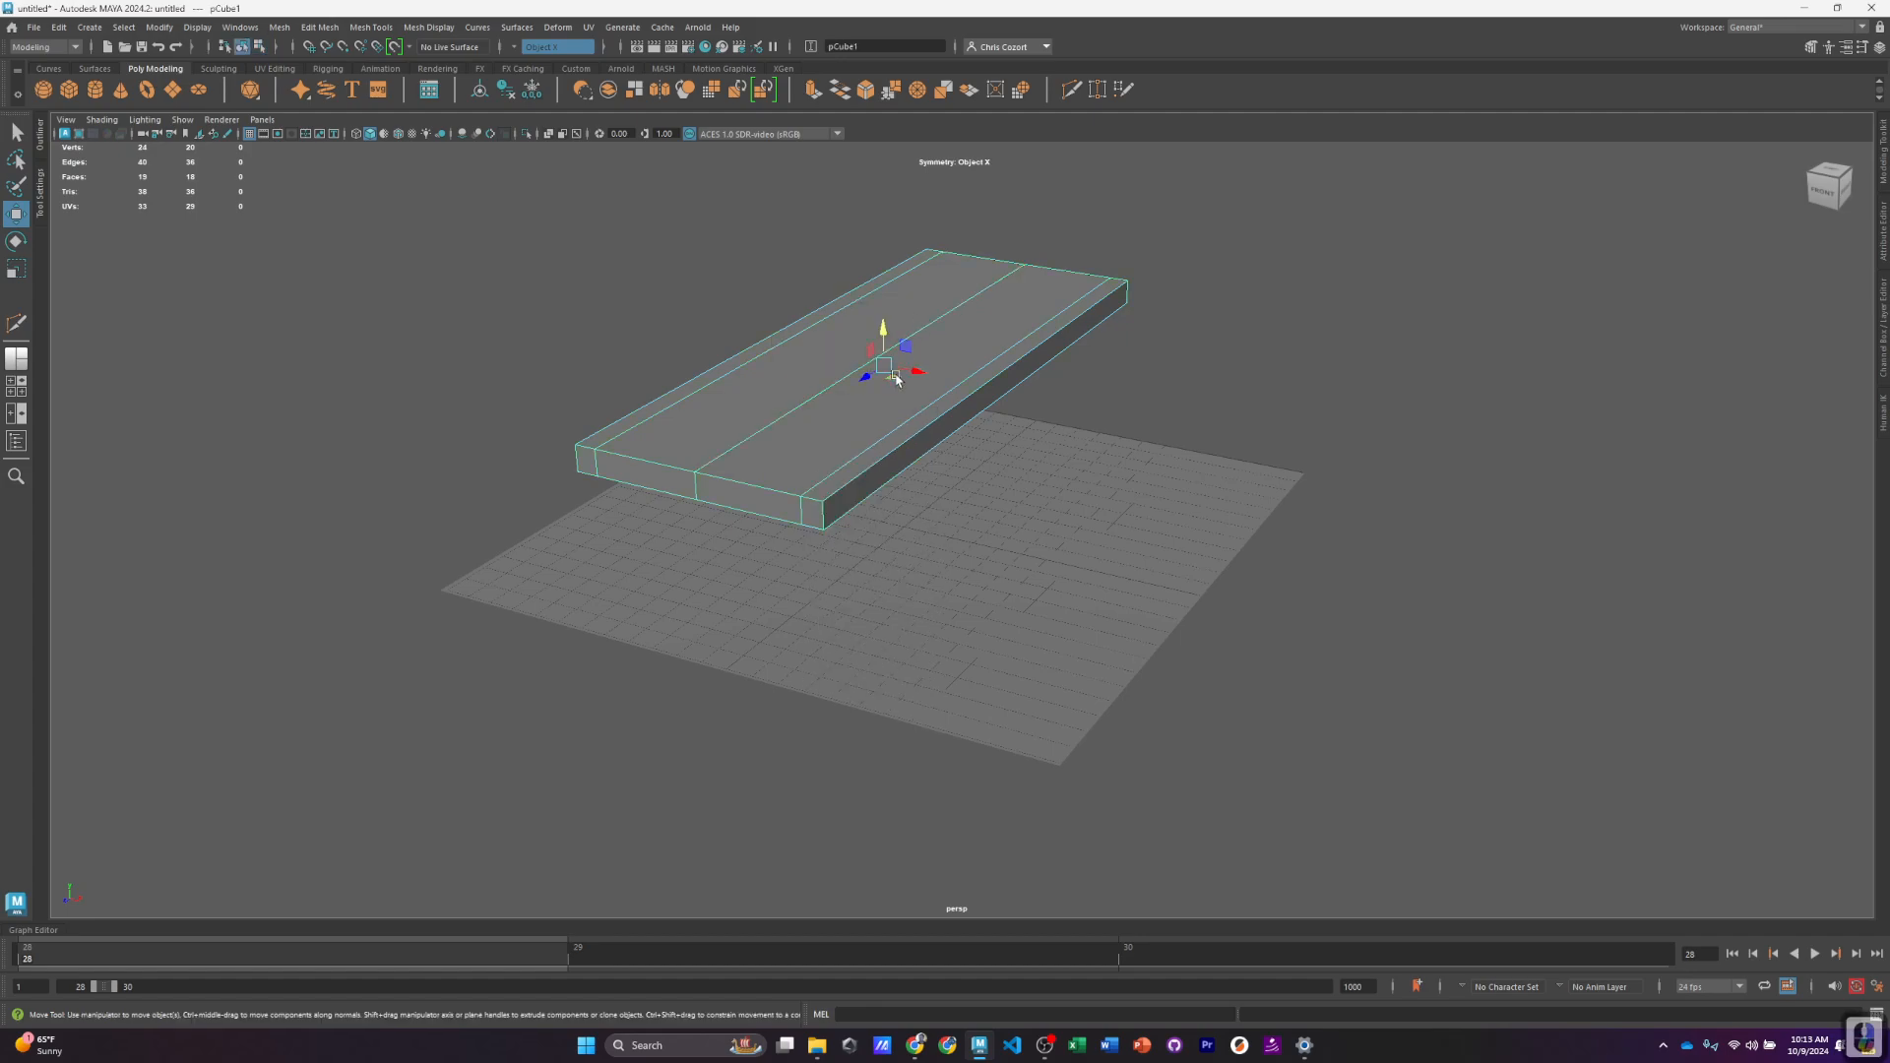
{"action": "left_click_drag", "start_coordinate": [883, 340], "coordinate": [884, 289]}
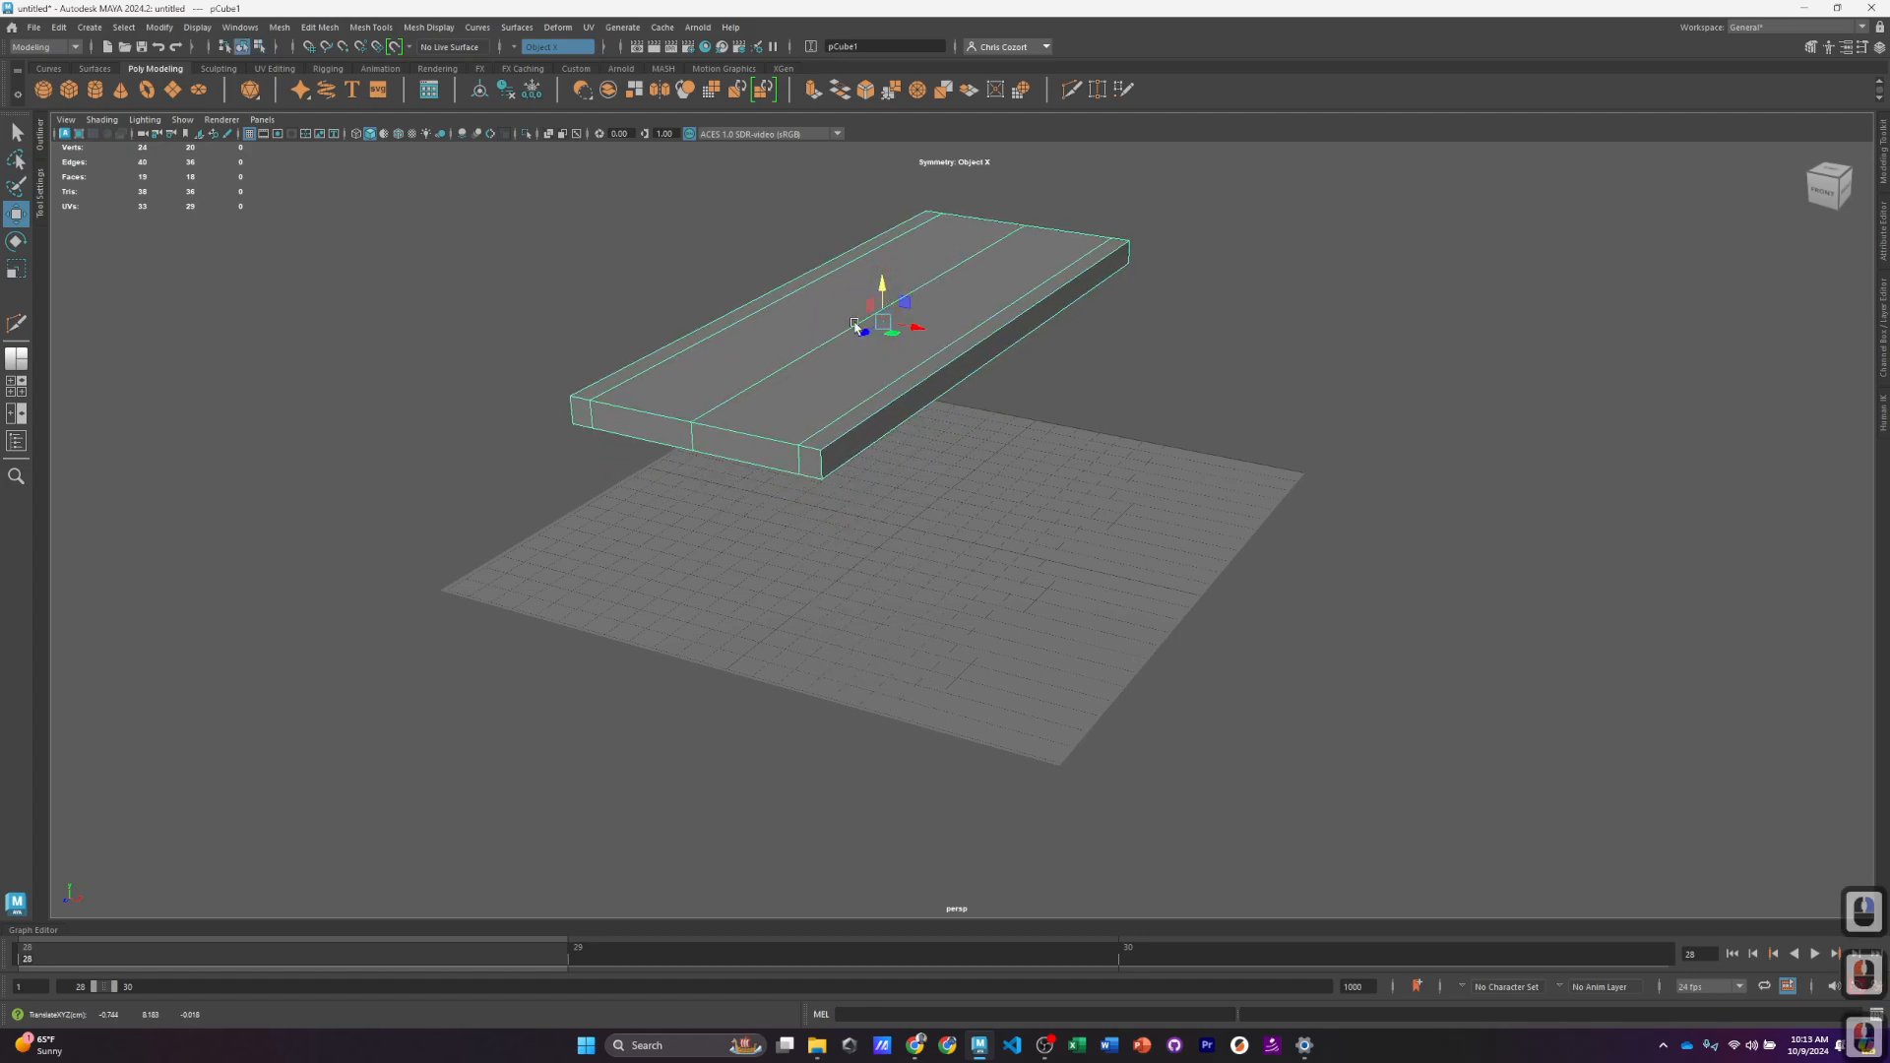
{"action": "mouse_move", "coordinate": [842, 351]}
{"action": "left_mouse_down", "text": "alt"}
{"action": "mouse_move", "coordinate": [875, 294]}
{"action": "mouse_move", "coordinate": [842, 339]}
{"action": "left_mouse_up", "text": "alt"}
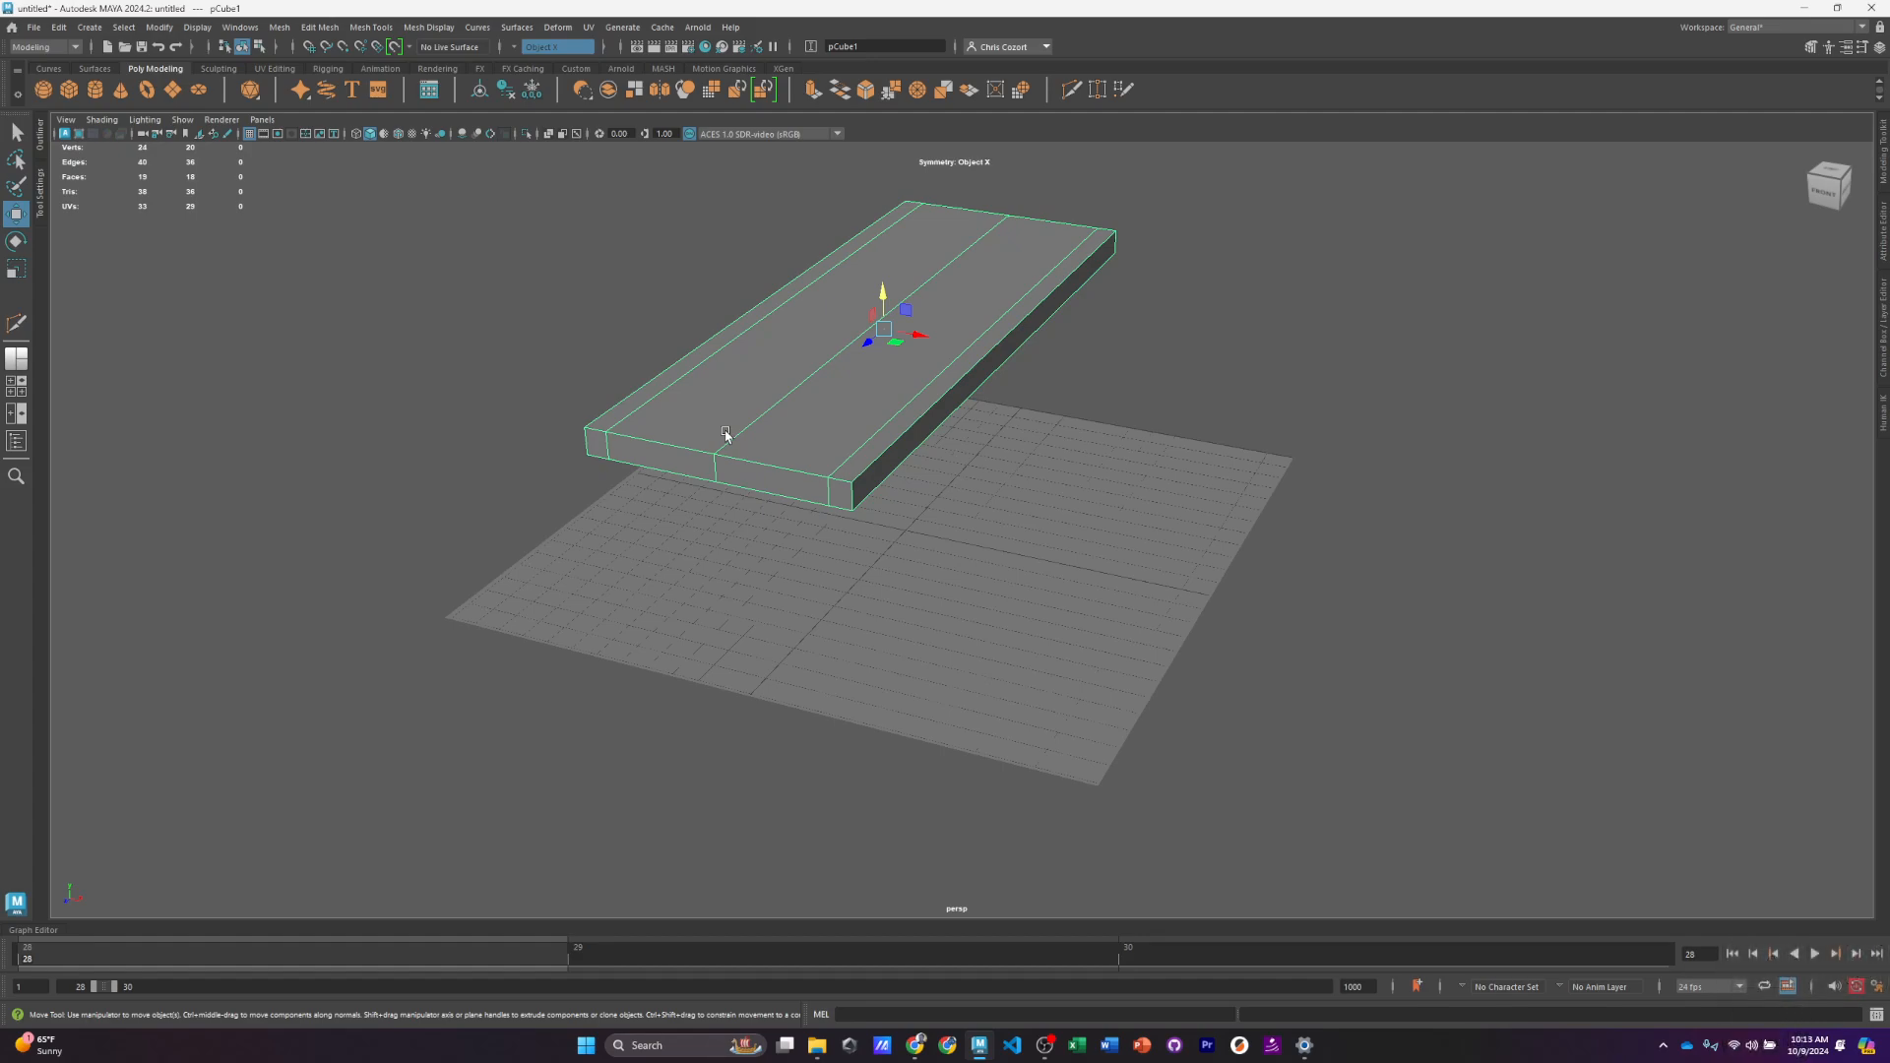
{"action": "key", "text": "Delete"}
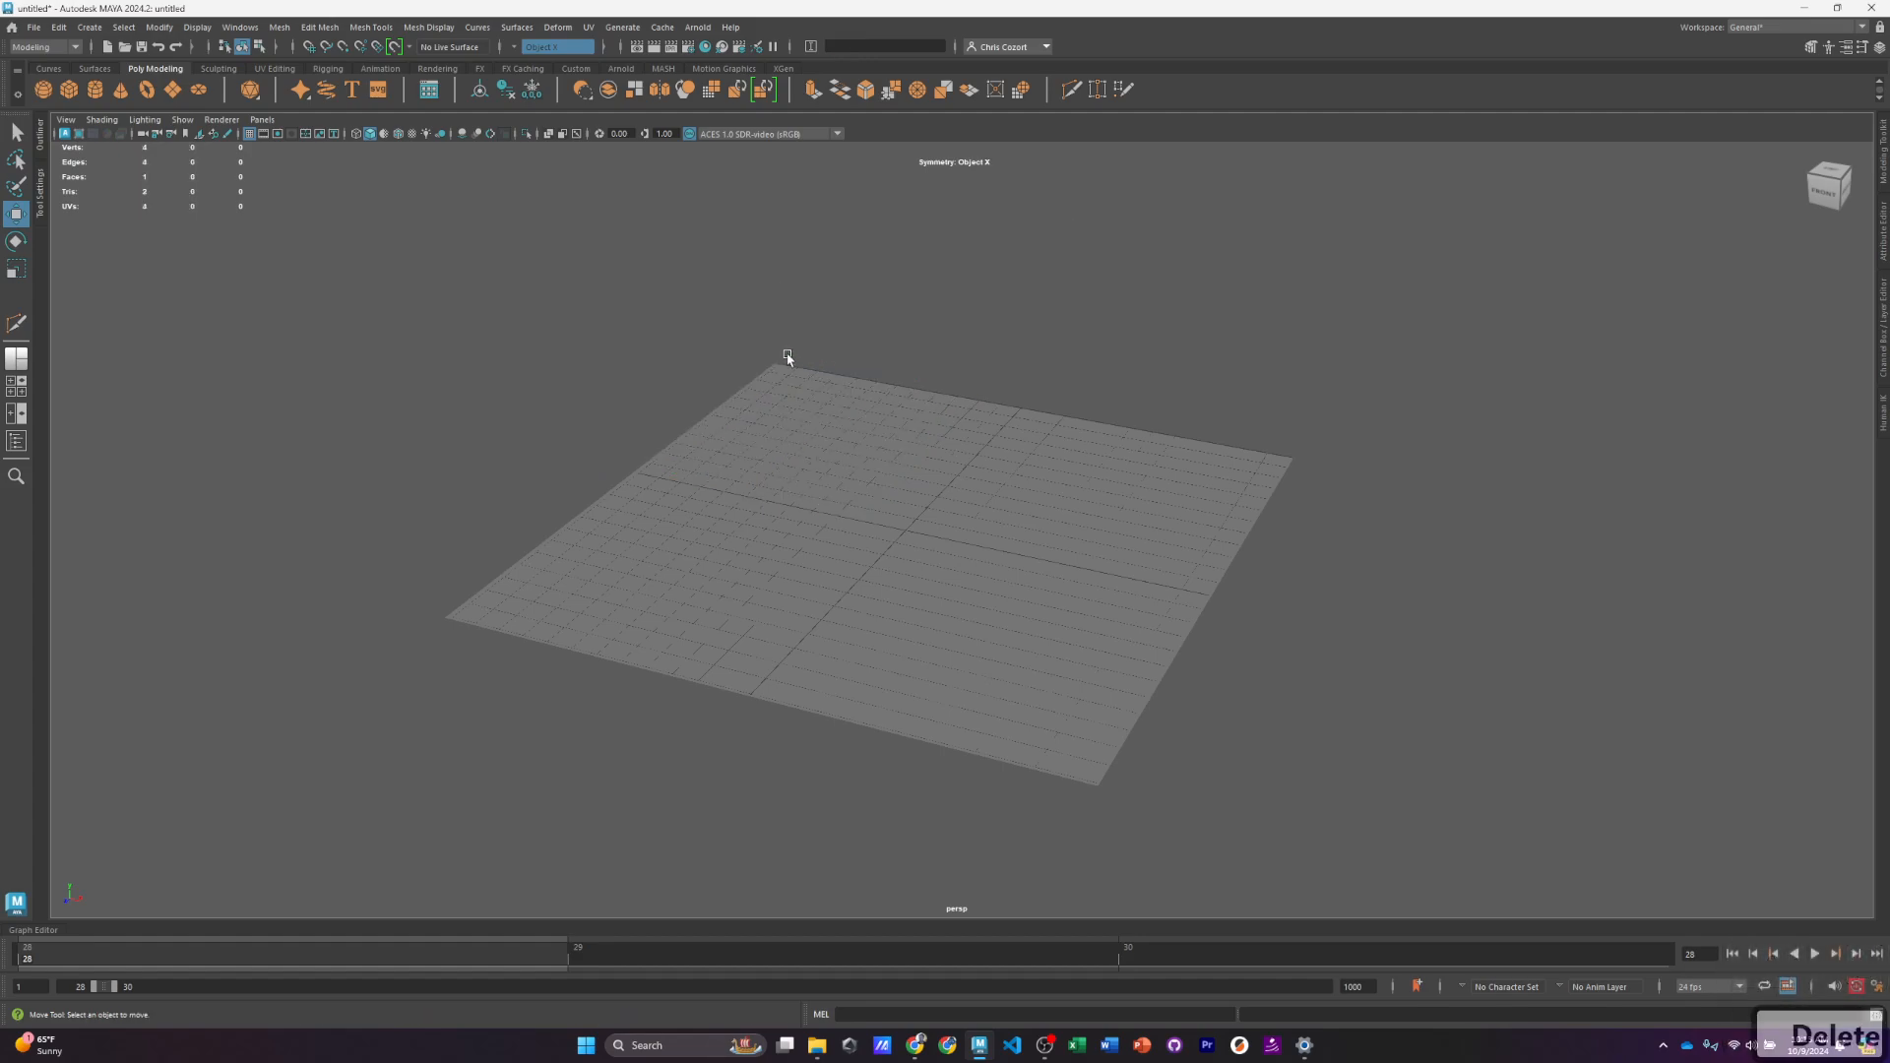
Step: Create a new long, flat polygon box on the plane, about 11 wide, 1 high and 21 deep
{"action": "left_click", "coordinate": [69, 89]}
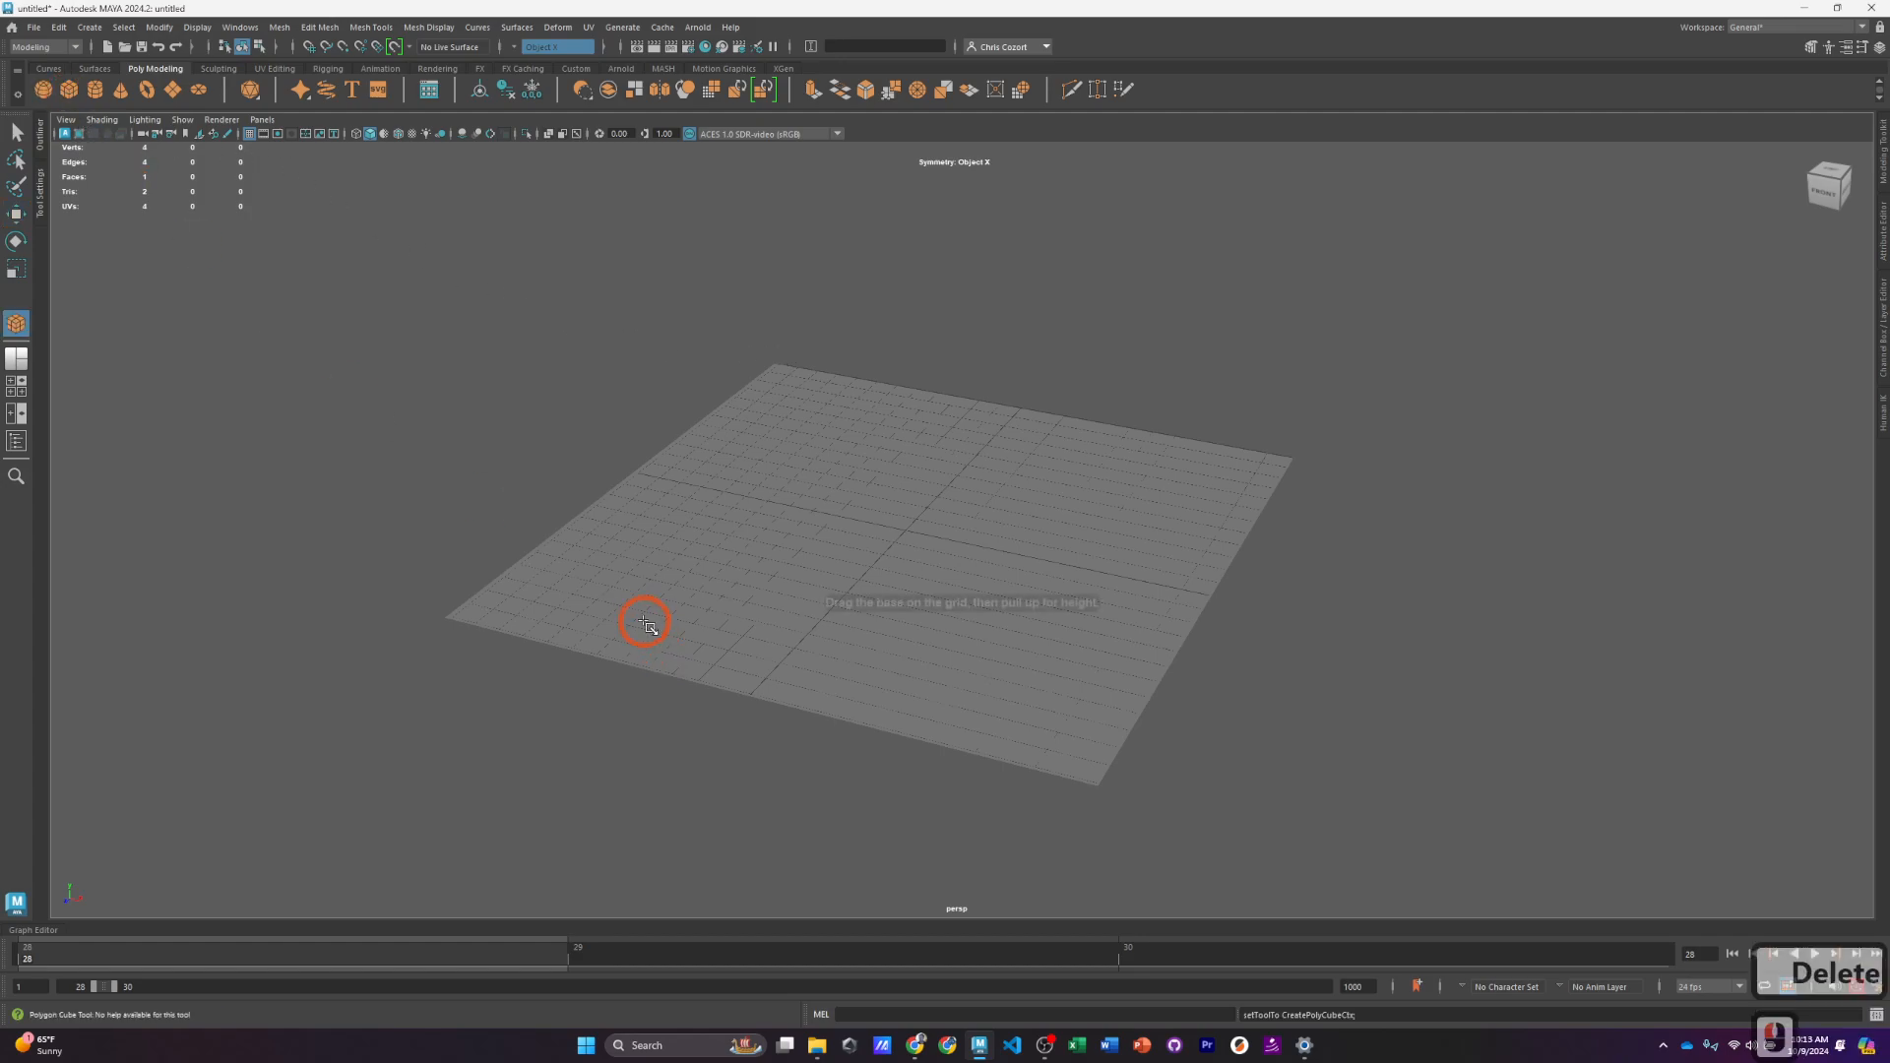
{"action": "left_click_drag", "start_coordinate": [623, 626], "coordinate": [1116, 431]}
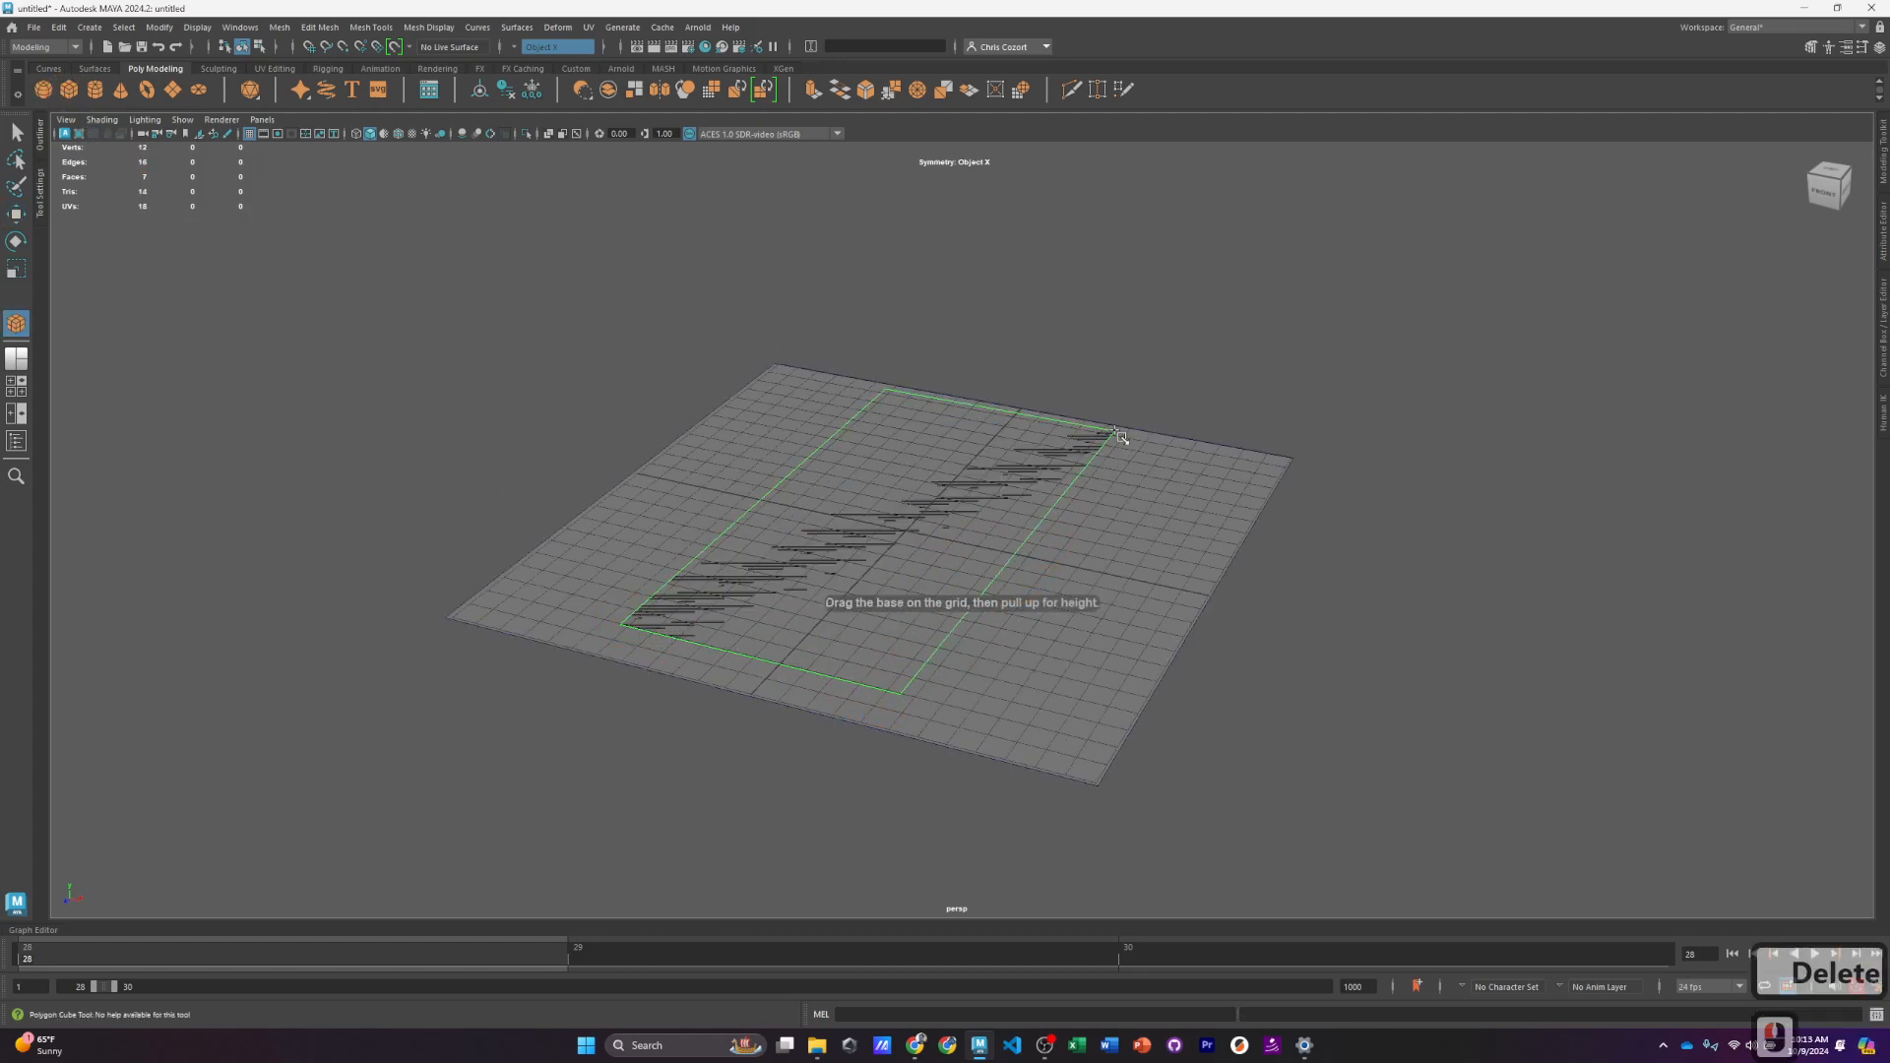
{"action": "left_click_drag", "start_coordinate": [1058, 517], "coordinate": [1078, 455]}
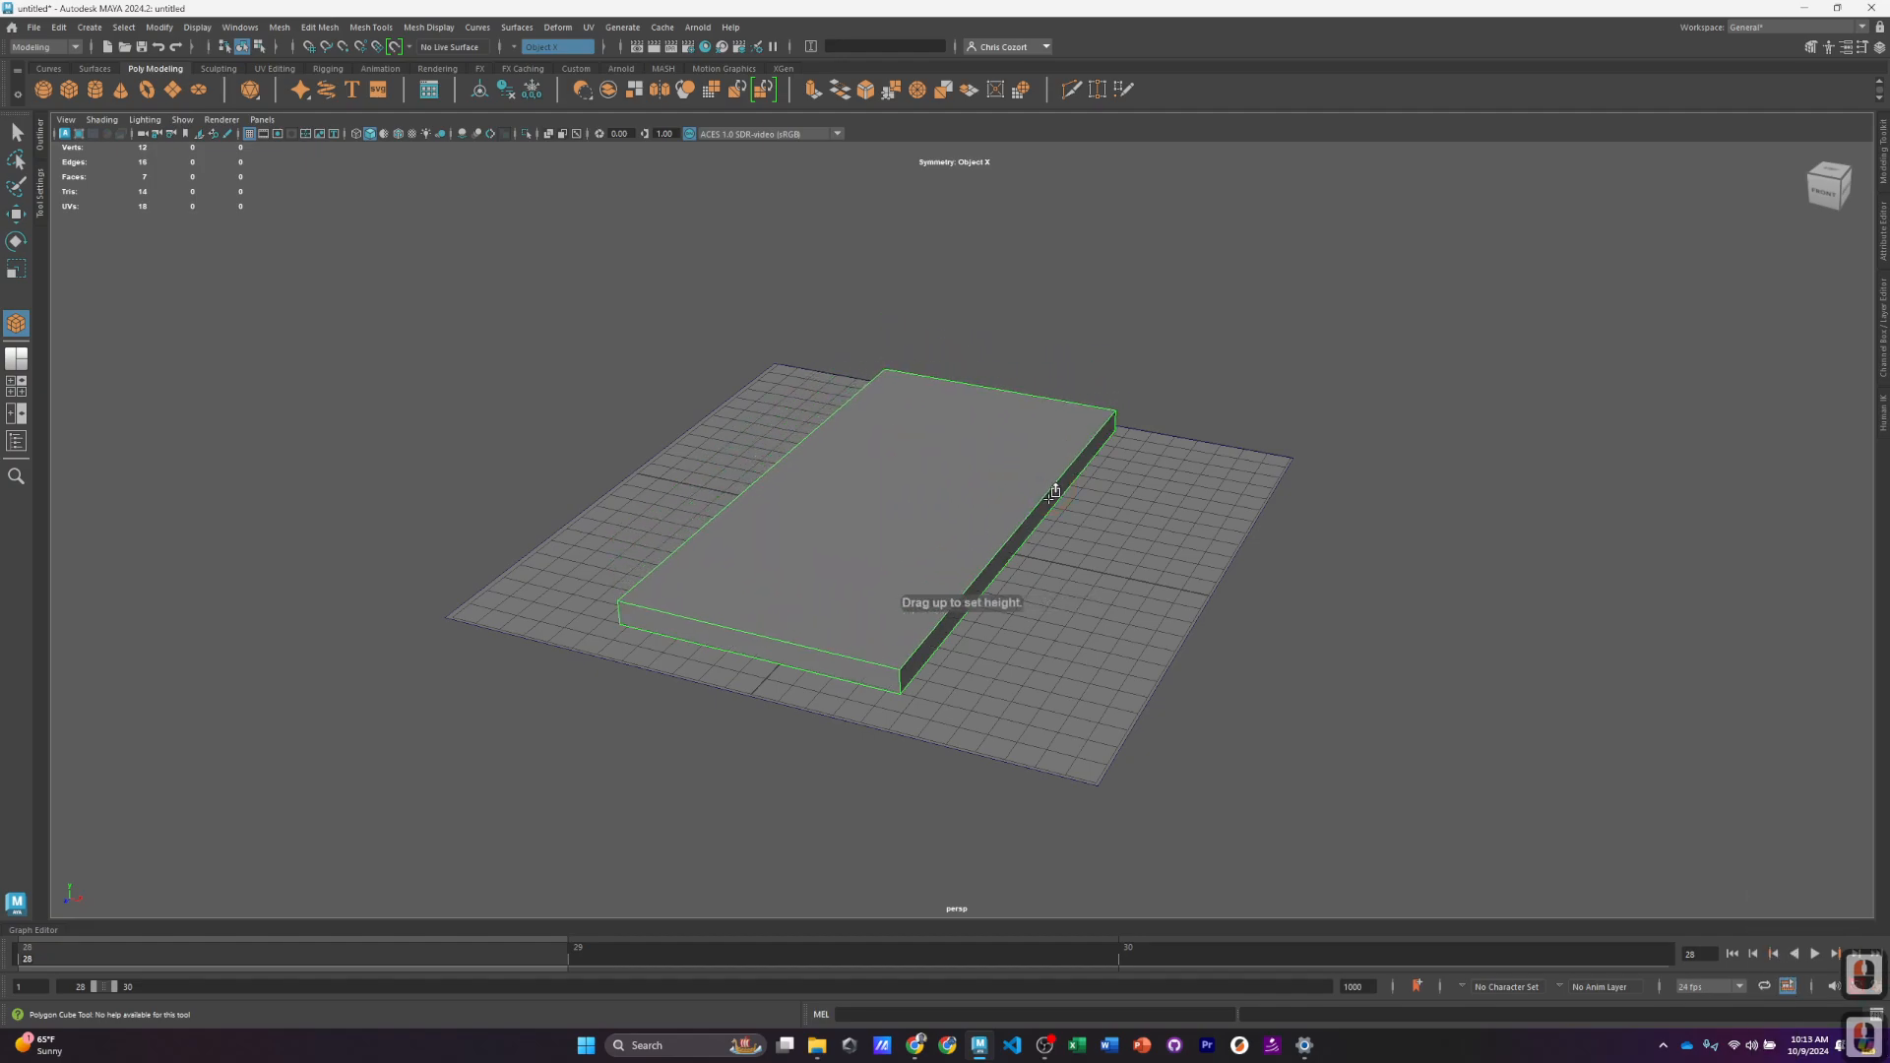
Step: Set the box's width subdivisions to 12 in its polyCube attributes and raise the box above the plane
{"action": "left_click", "coordinate": [1848, 45]}
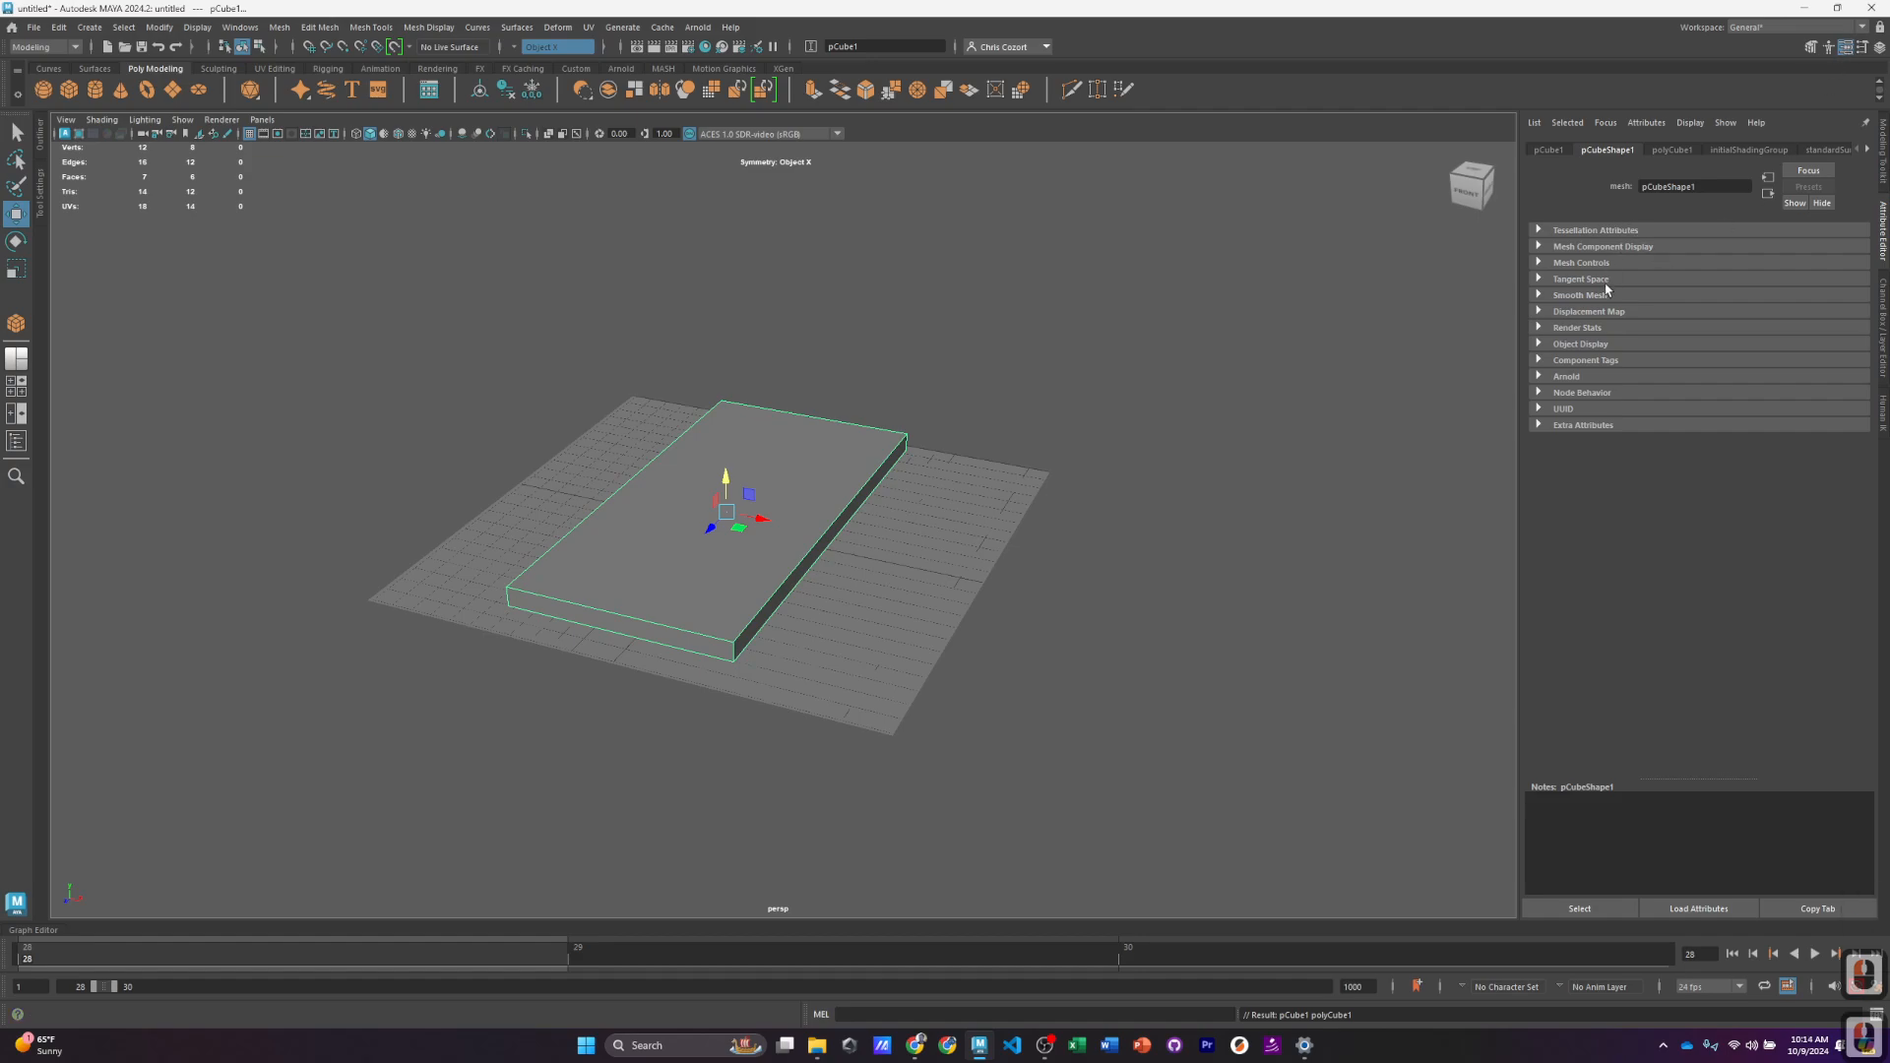
{"action": "left_click", "coordinate": [1672, 149]}
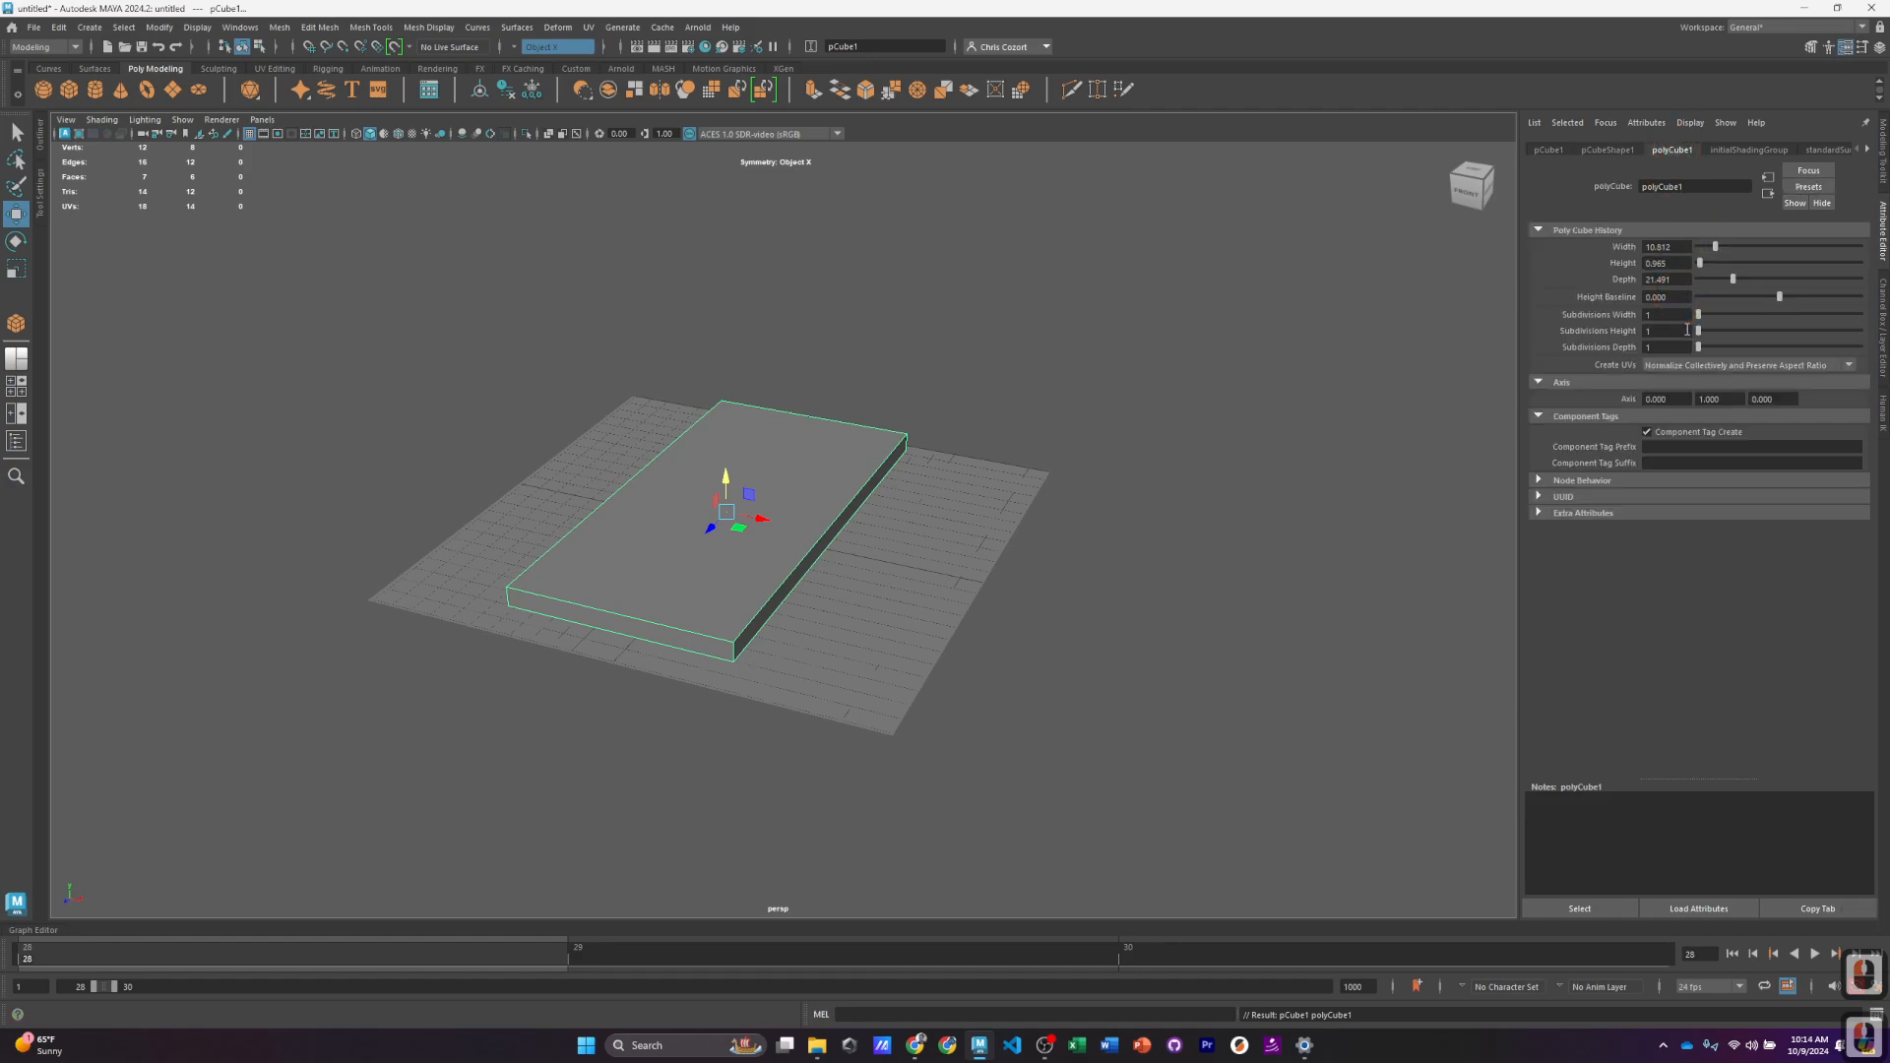
{"action": "left_click_drag", "start_coordinate": [1699, 314], "coordinate": [1719, 318]}
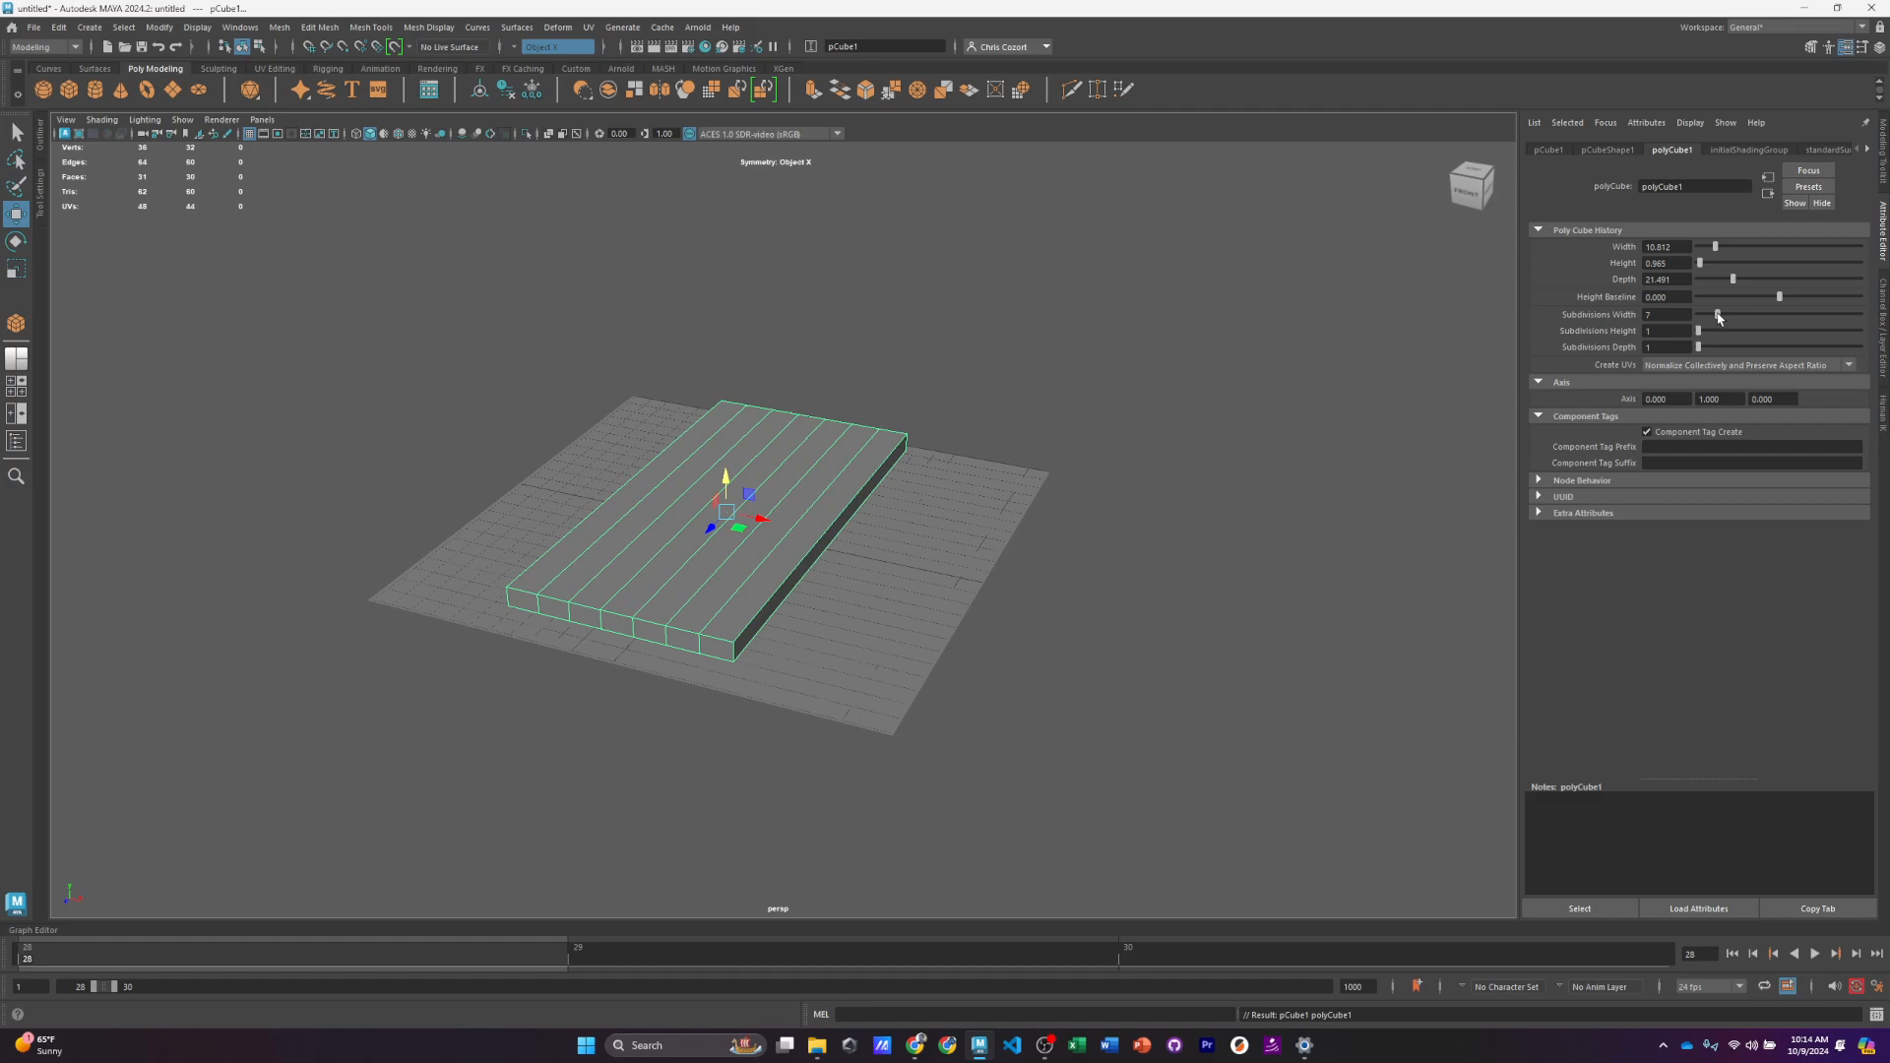
{"action": "left_click_drag", "start_coordinate": [1719, 317], "coordinate": [1721, 318]}
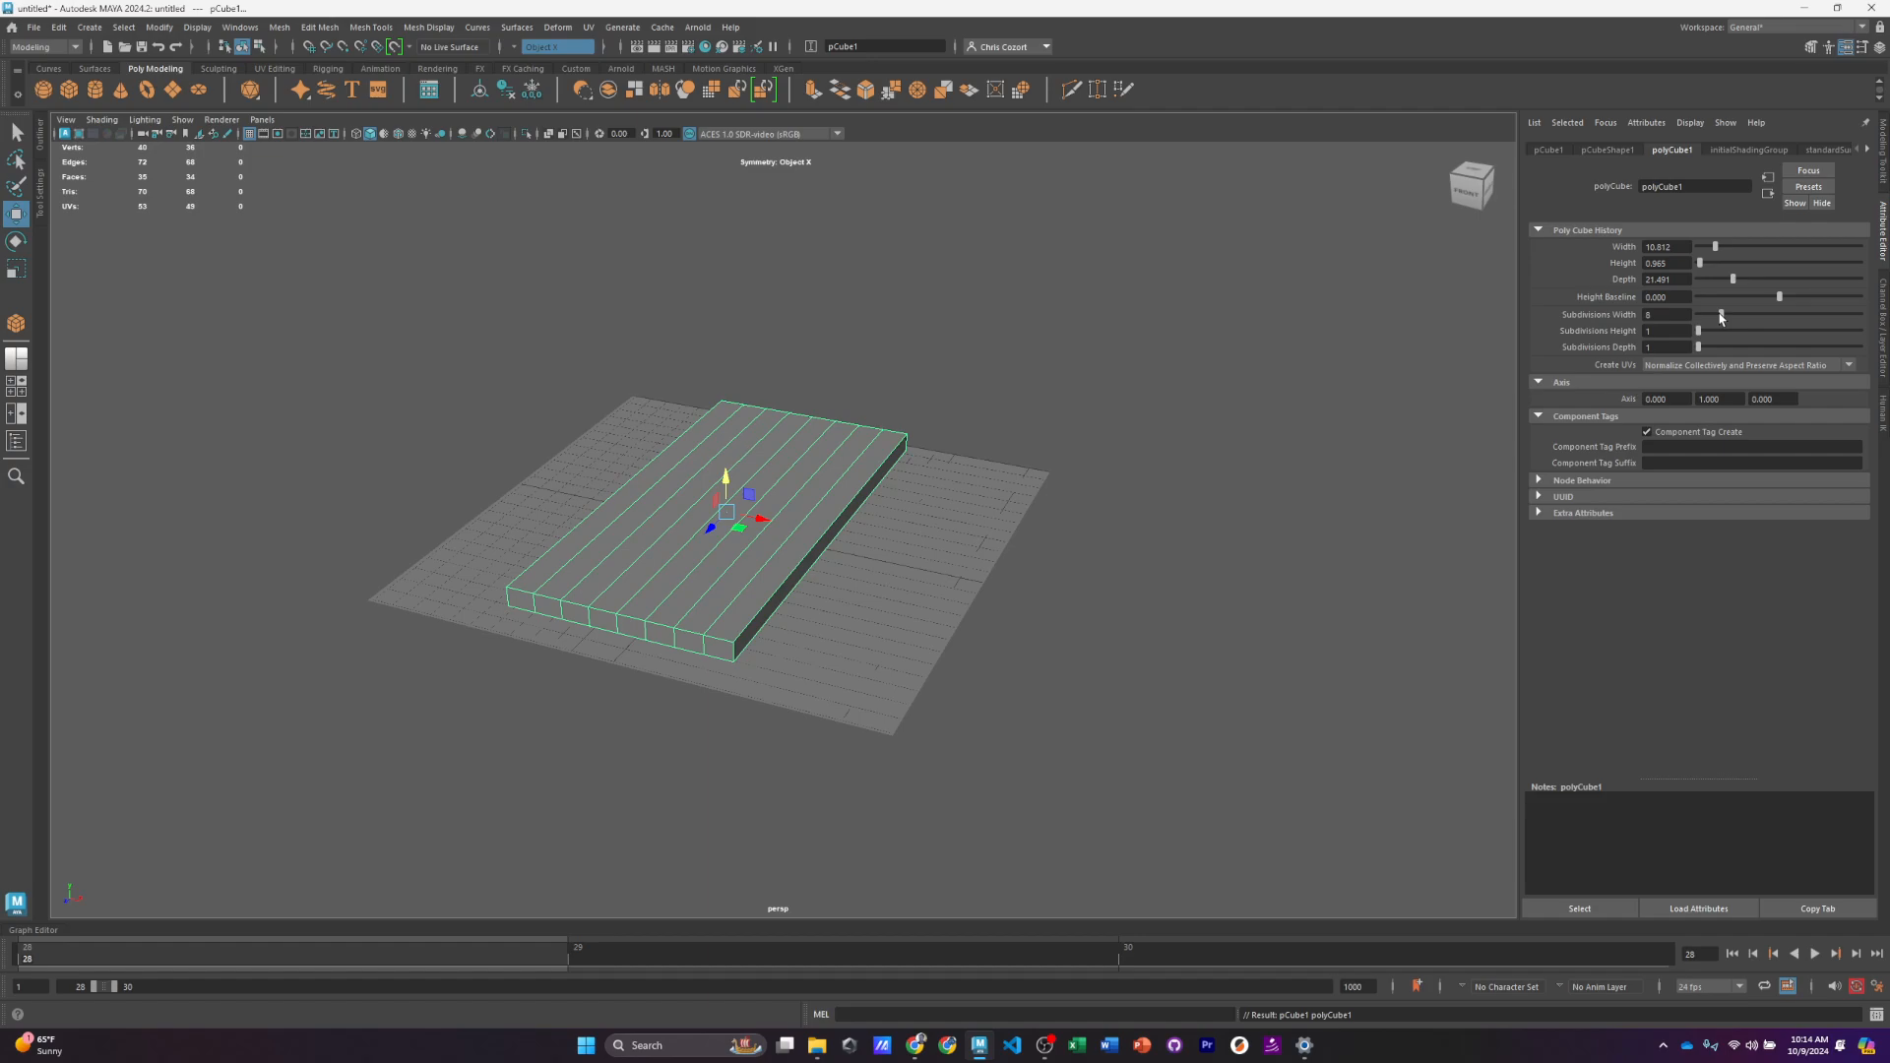
{"action": "left_click_drag", "start_coordinate": [1723, 317], "coordinate": [1728, 317]}
{"action": "left_click", "coordinate": [1638, 316]}
{"action": "type", "text": "12"}
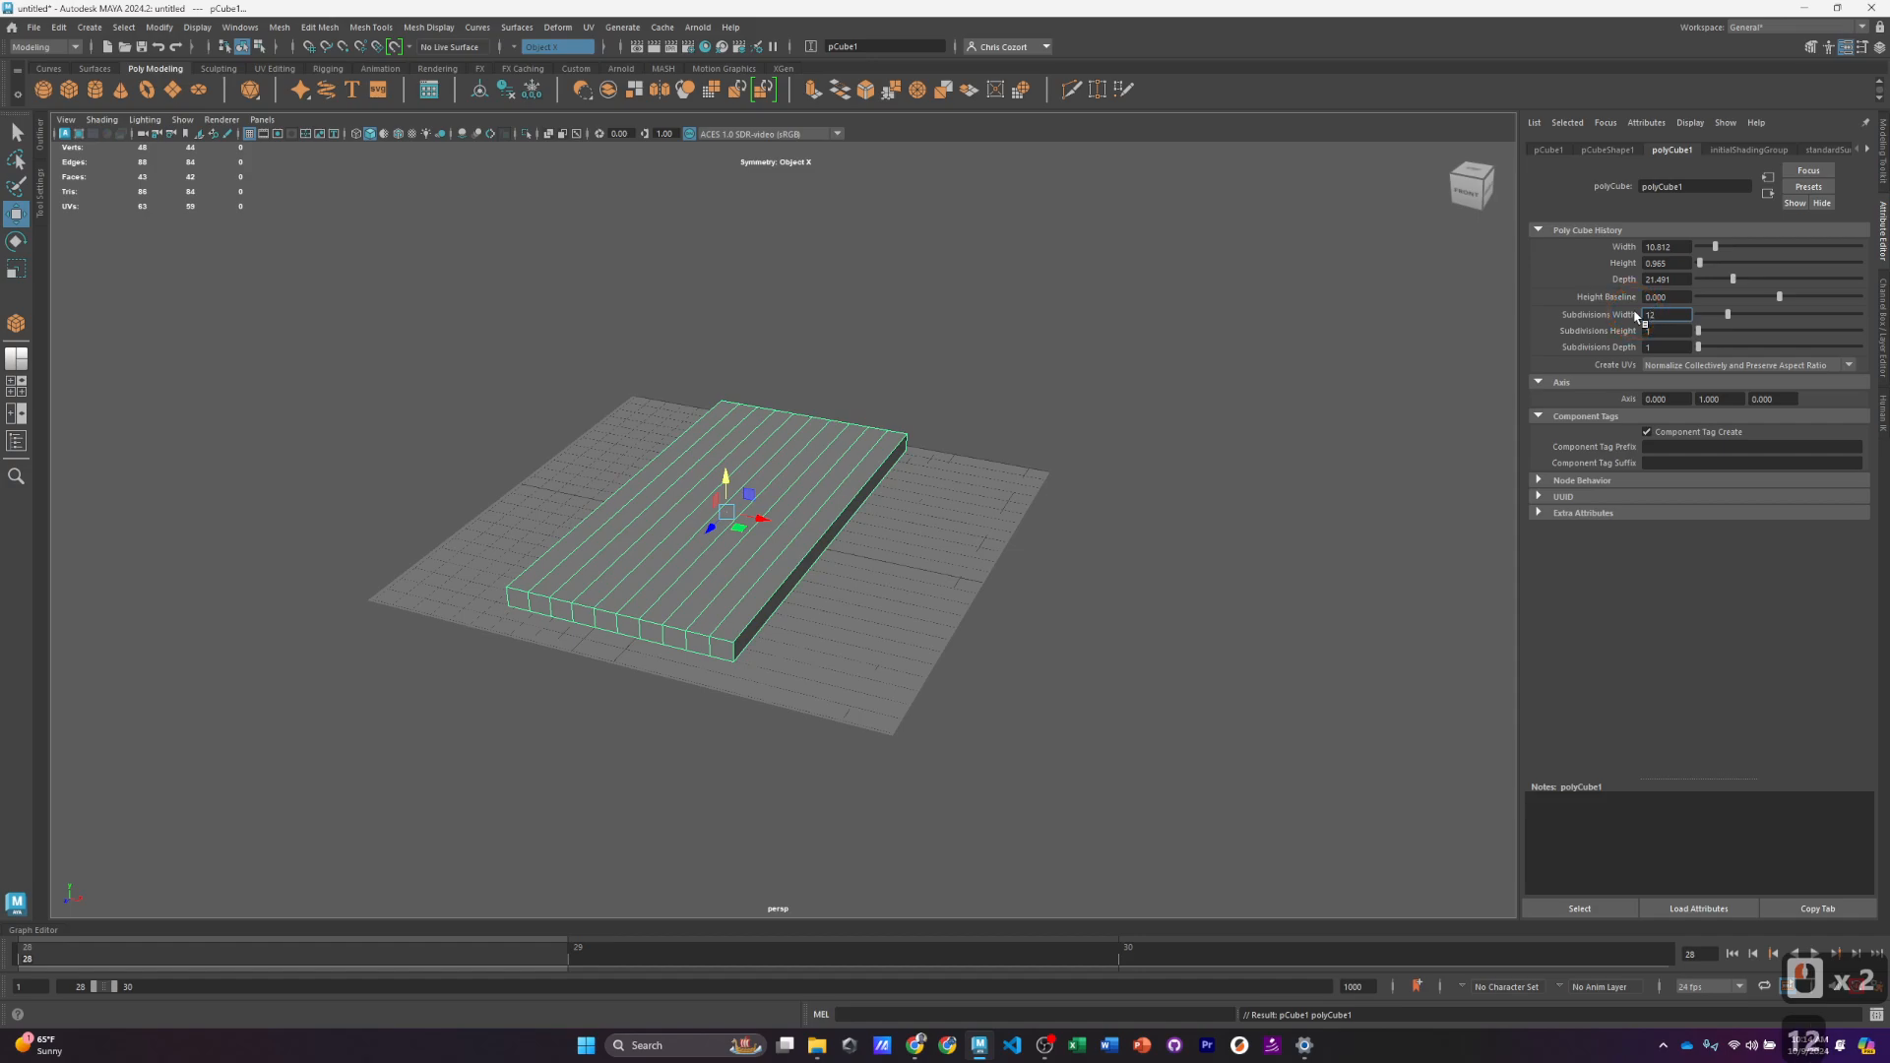
{"action": "key", "text": "Return"}
{"action": "left_click_drag", "start_coordinate": [925, 564], "coordinate": [694, 431], "text": "alt"}
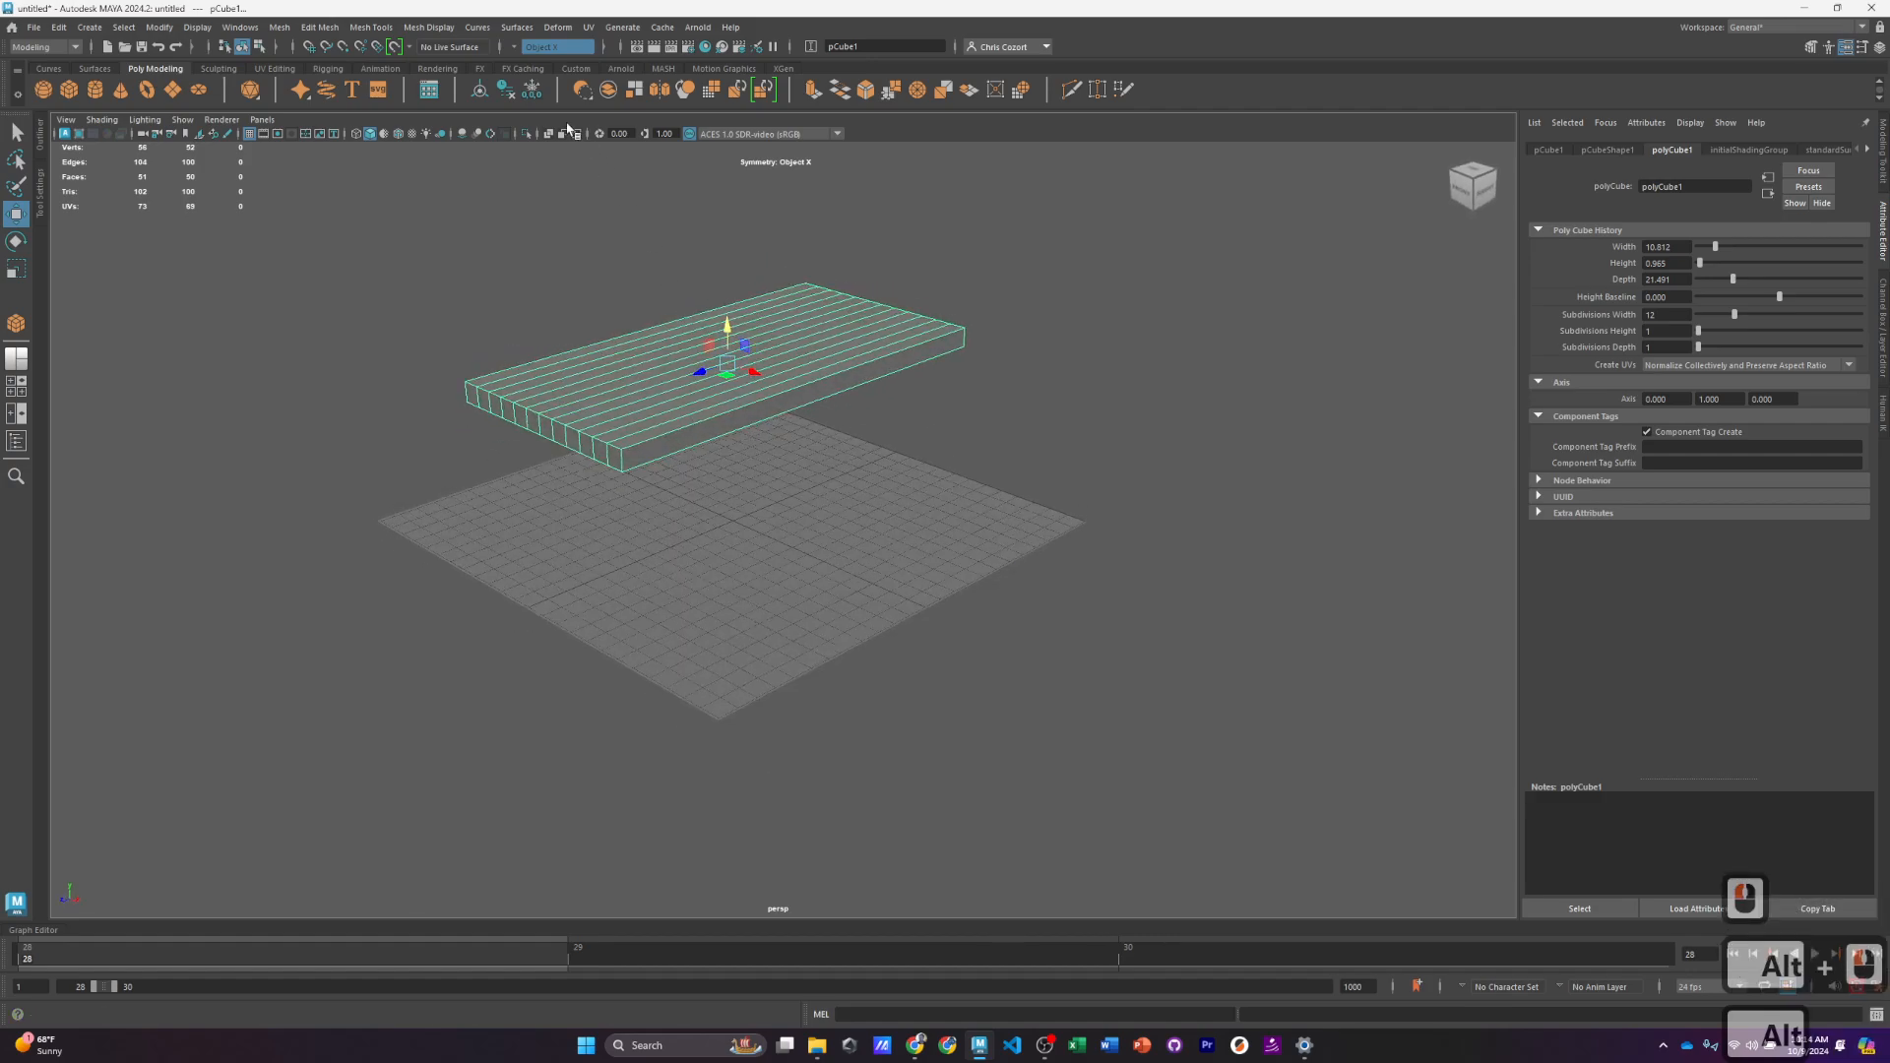
Step: Add a nonlinear Bend deformer to the box and display the Outliner and Channel Box for its handle
{"action": "left_click", "coordinate": [558, 30]}
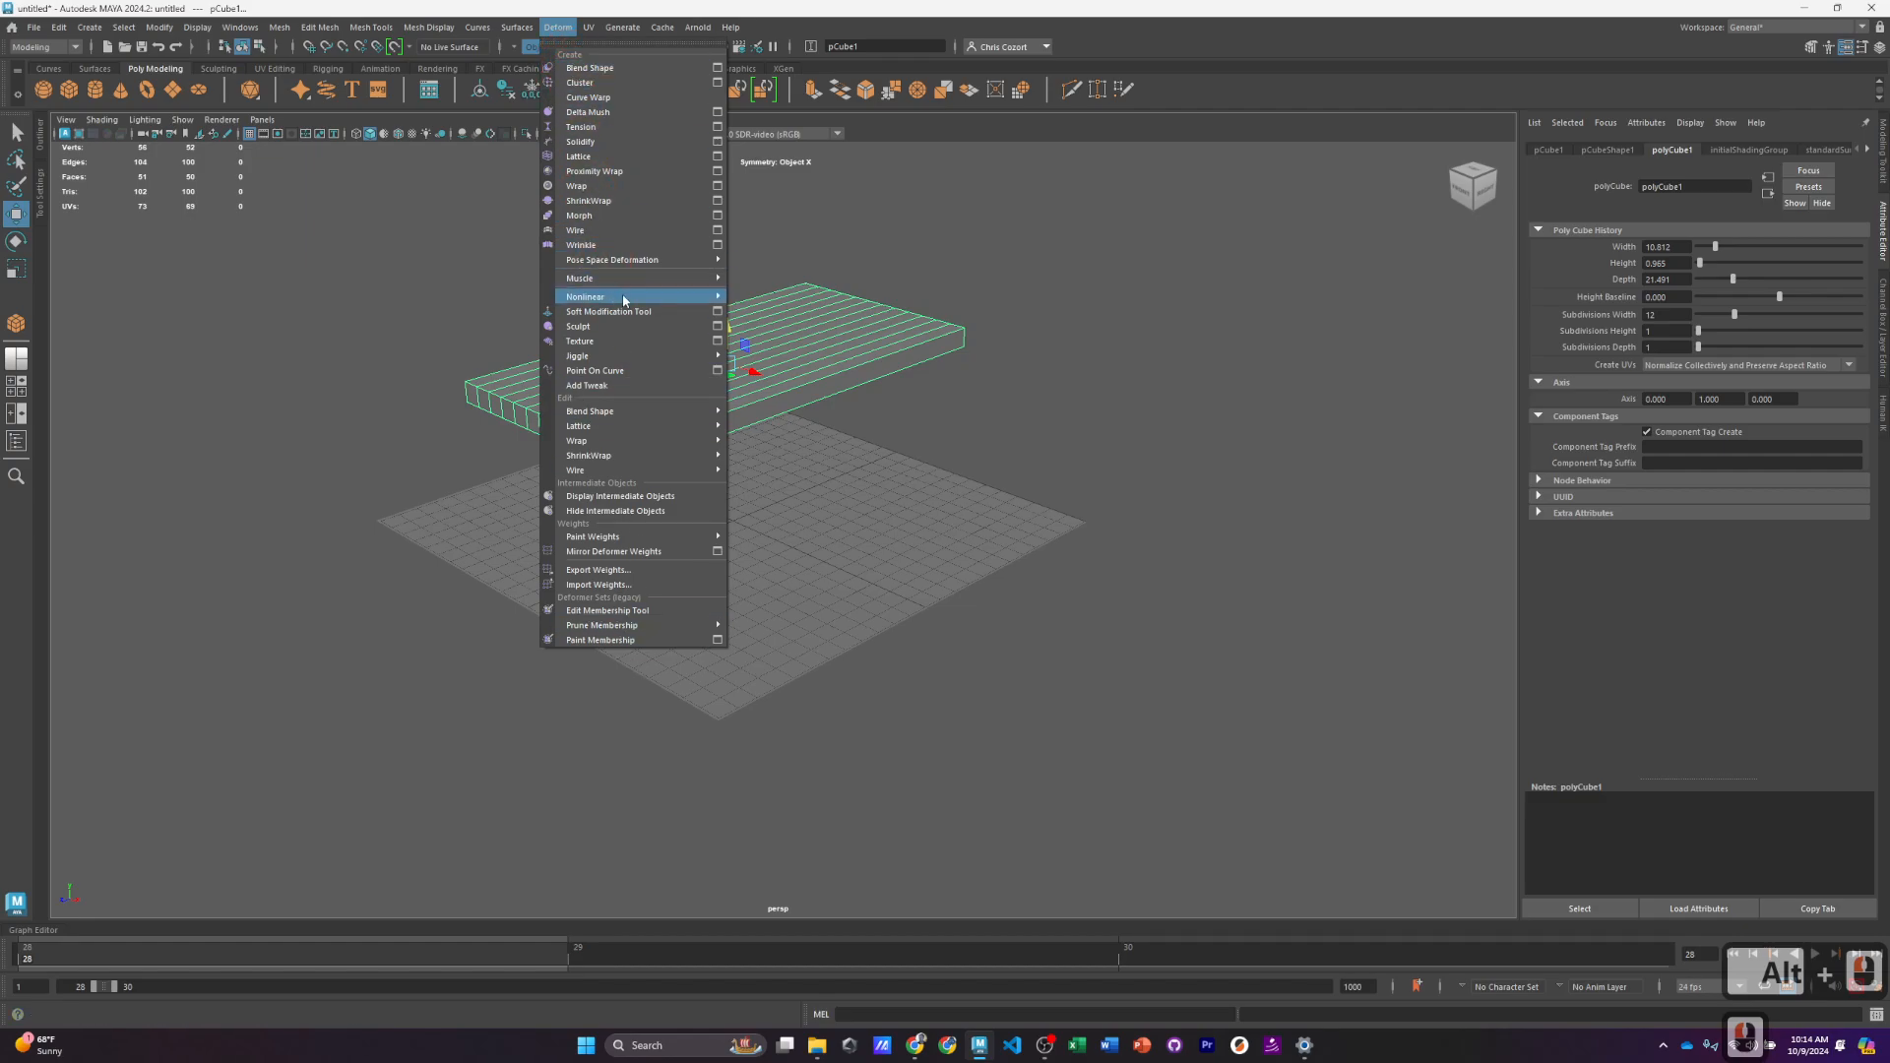
{"action": "mouse_move", "coordinate": [636, 297]}
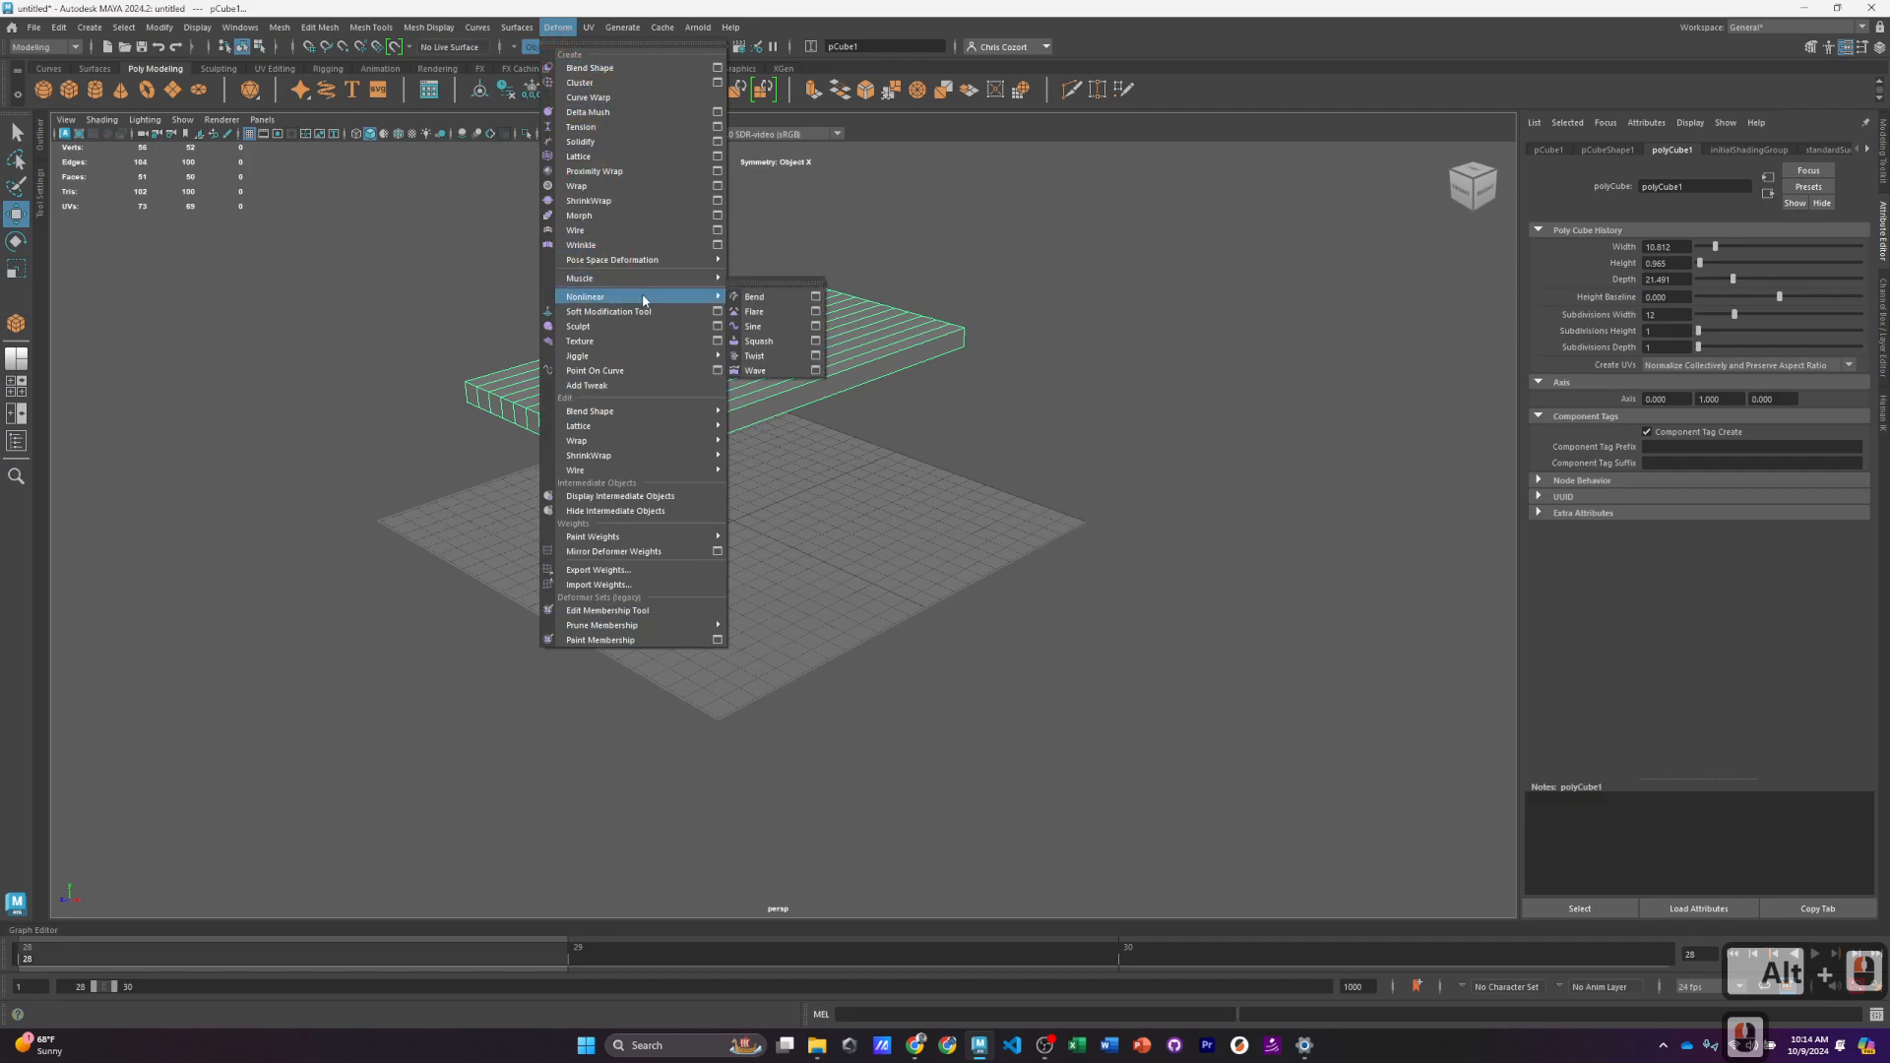
{"action": "left_click", "coordinate": [754, 297]}
{"action": "left_click_drag", "start_coordinate": [746, 335], "coordinate": [734, 281], "text": "alt"}
{"action": "left_click", "coordinate": [741, 280]}
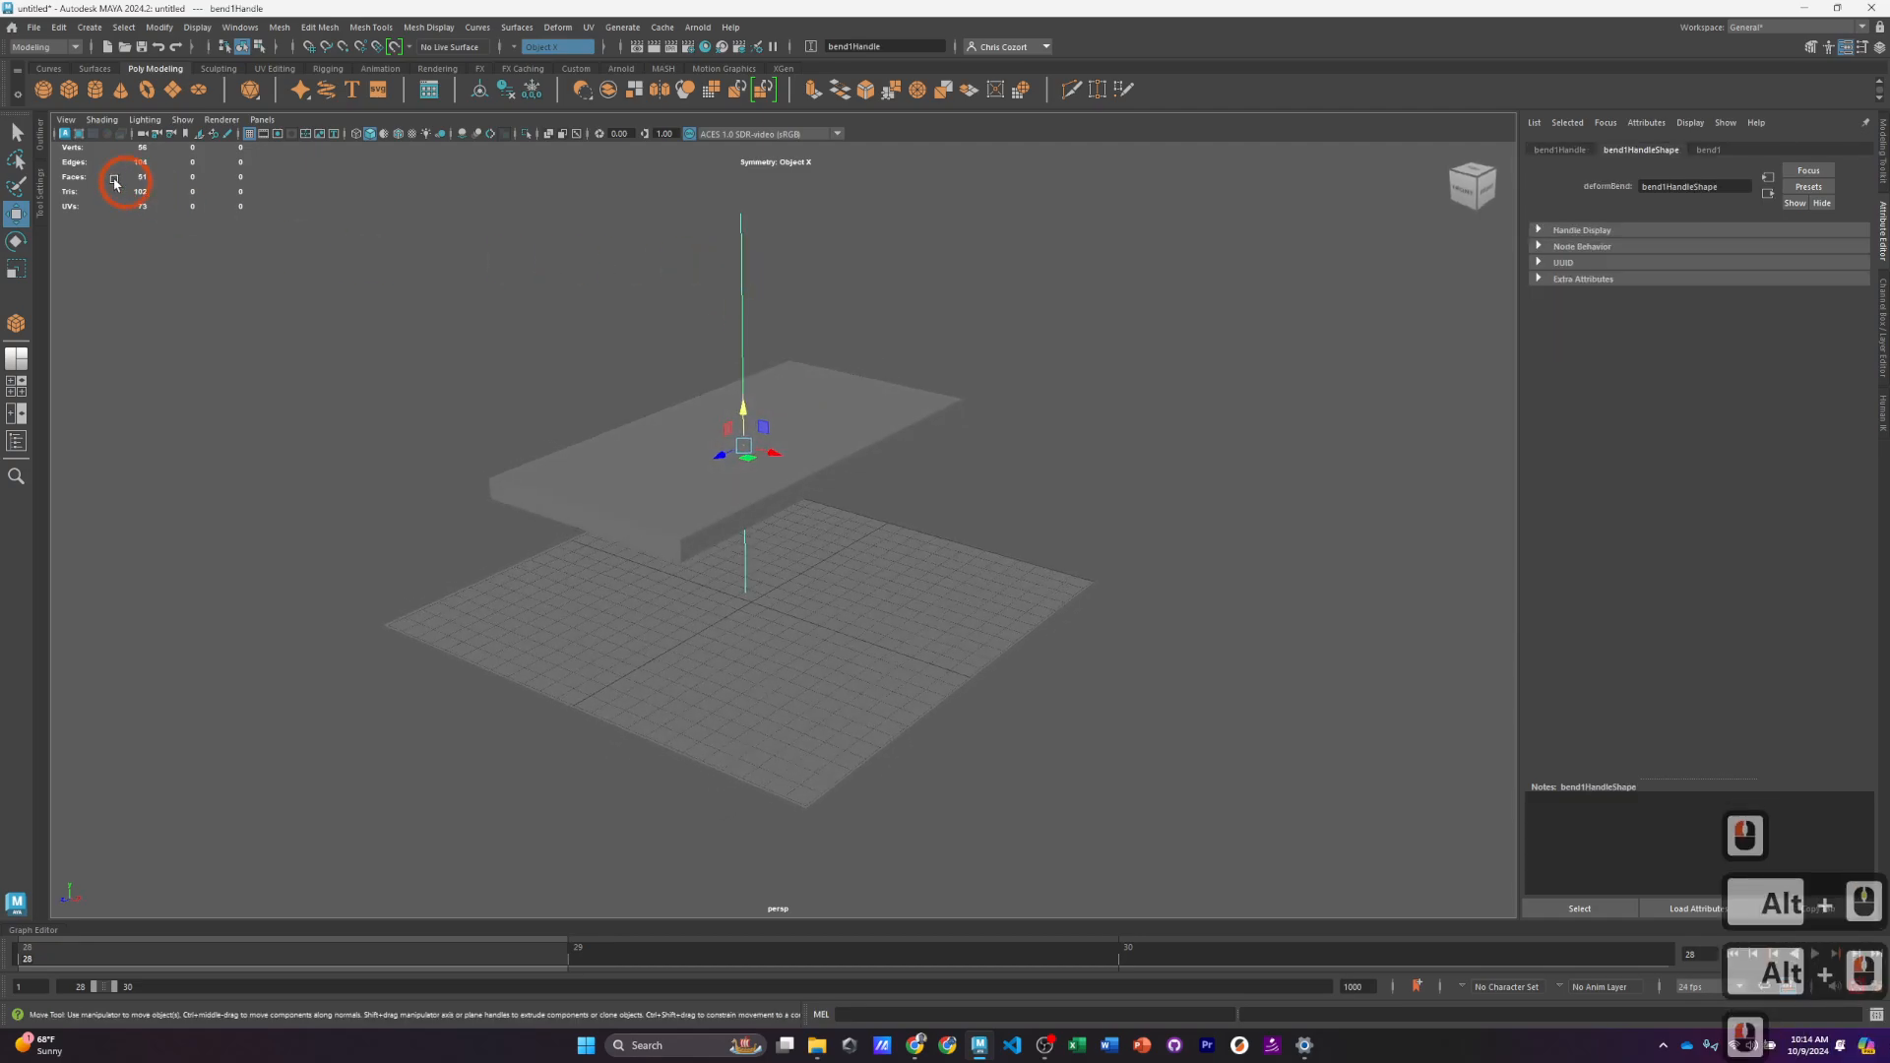
{"action": "left_click", "coordinate": [39, 137]}
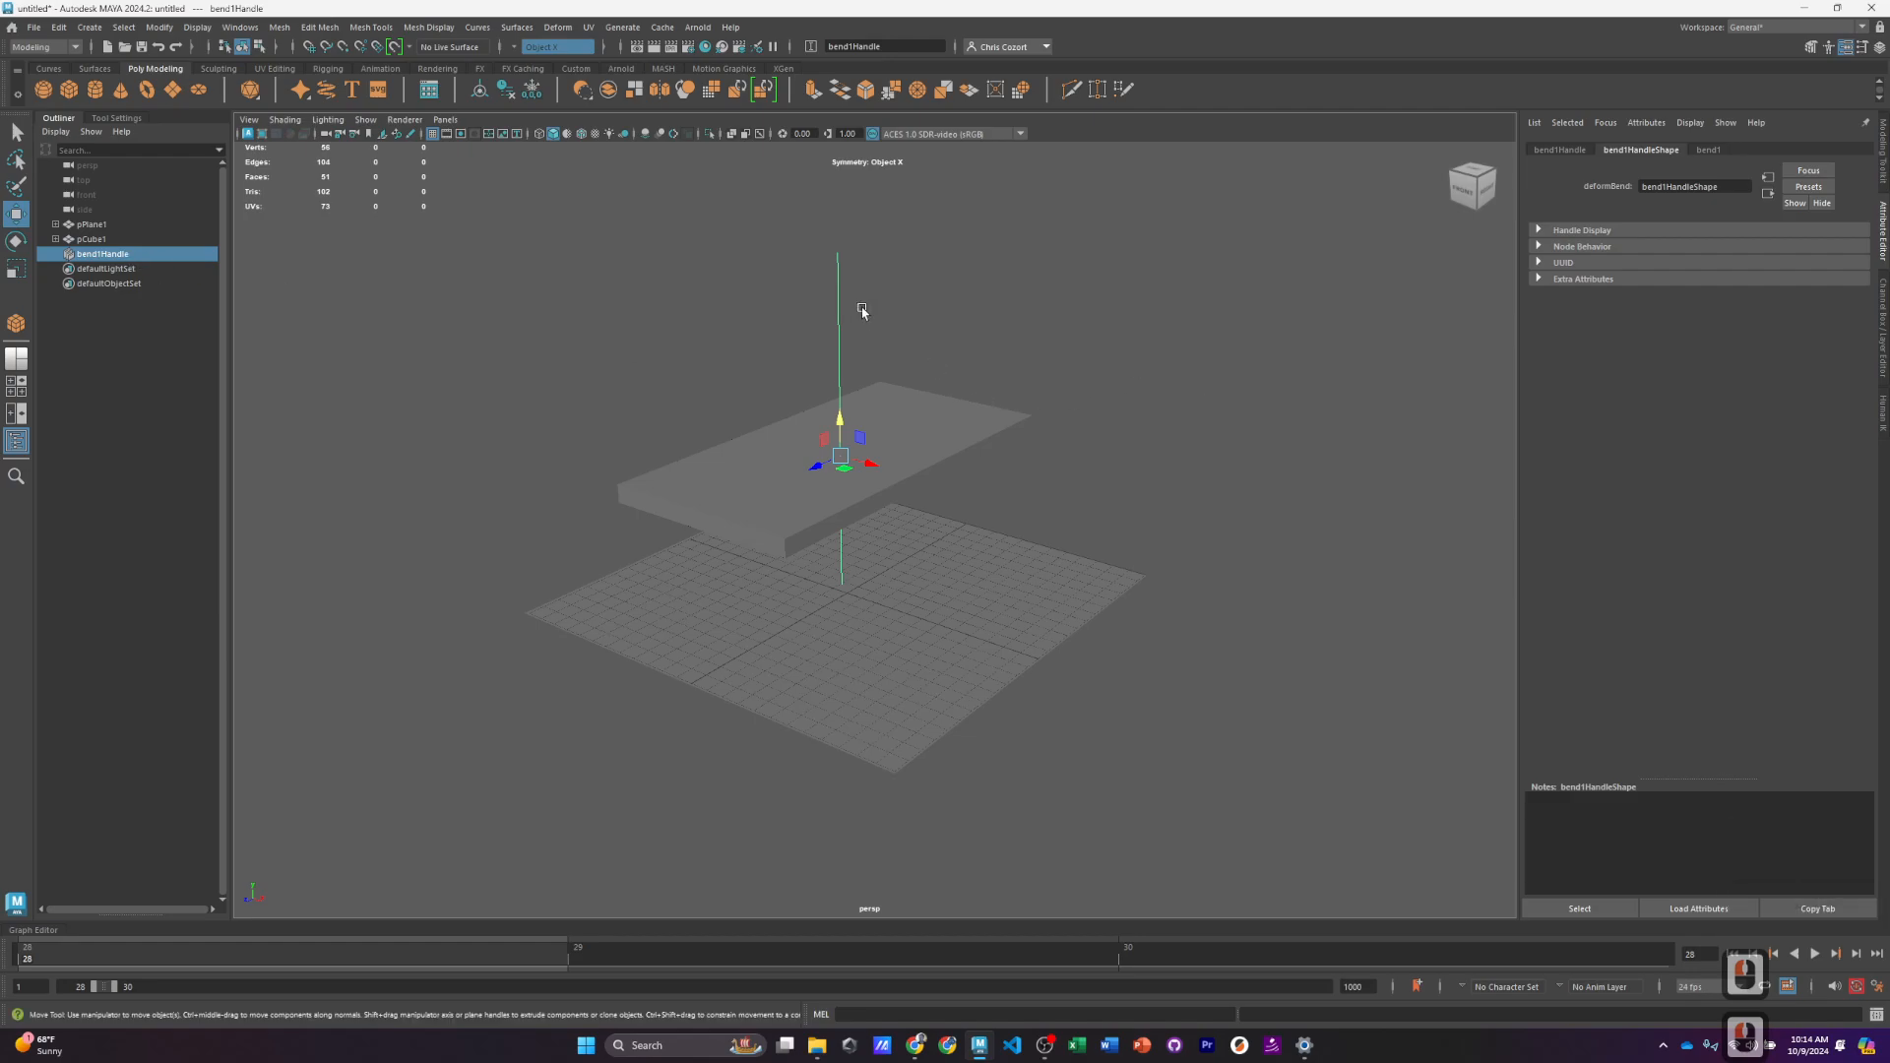
{"action": "left_click", "coordinate": [1878, 46]}
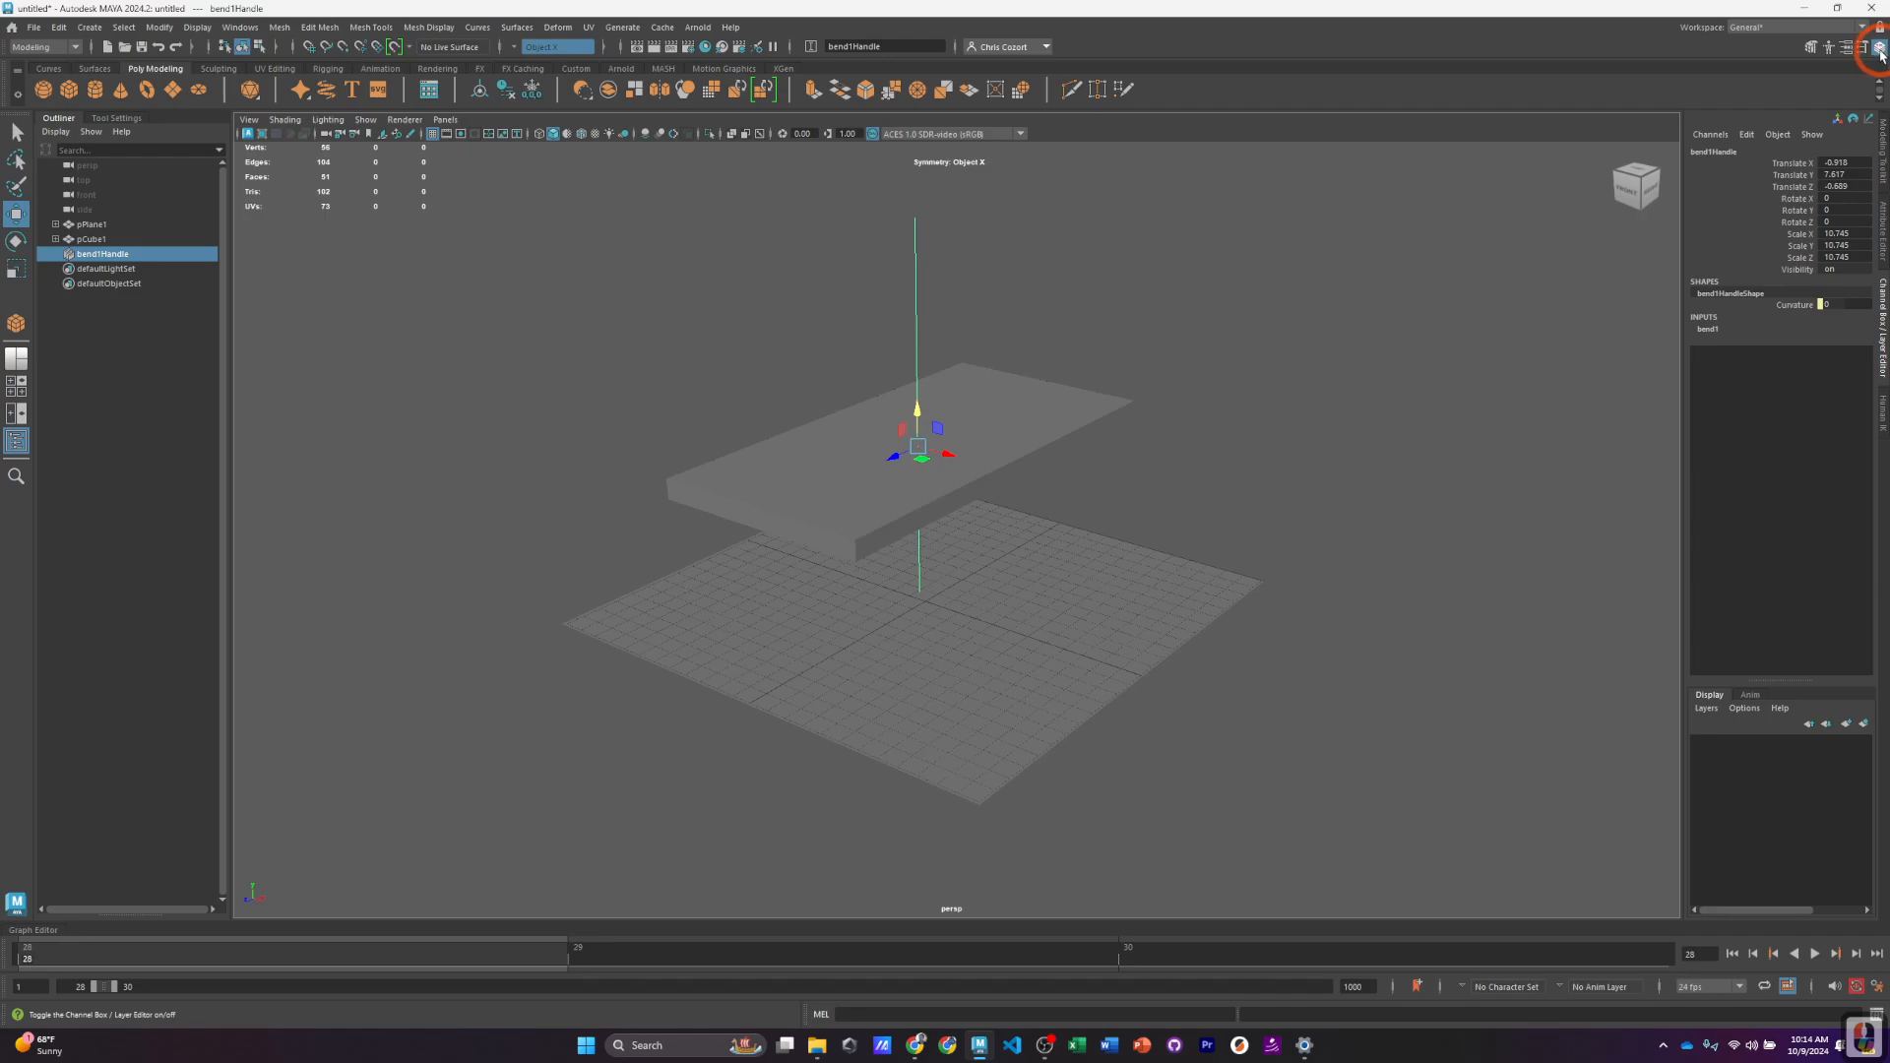
Step: Try setting the bend handle's Rotate Z to 90, and undo the rotation
{"action": "left_click", "coordinate": [1844, 222]}
{"action": "type", "text": "9"}
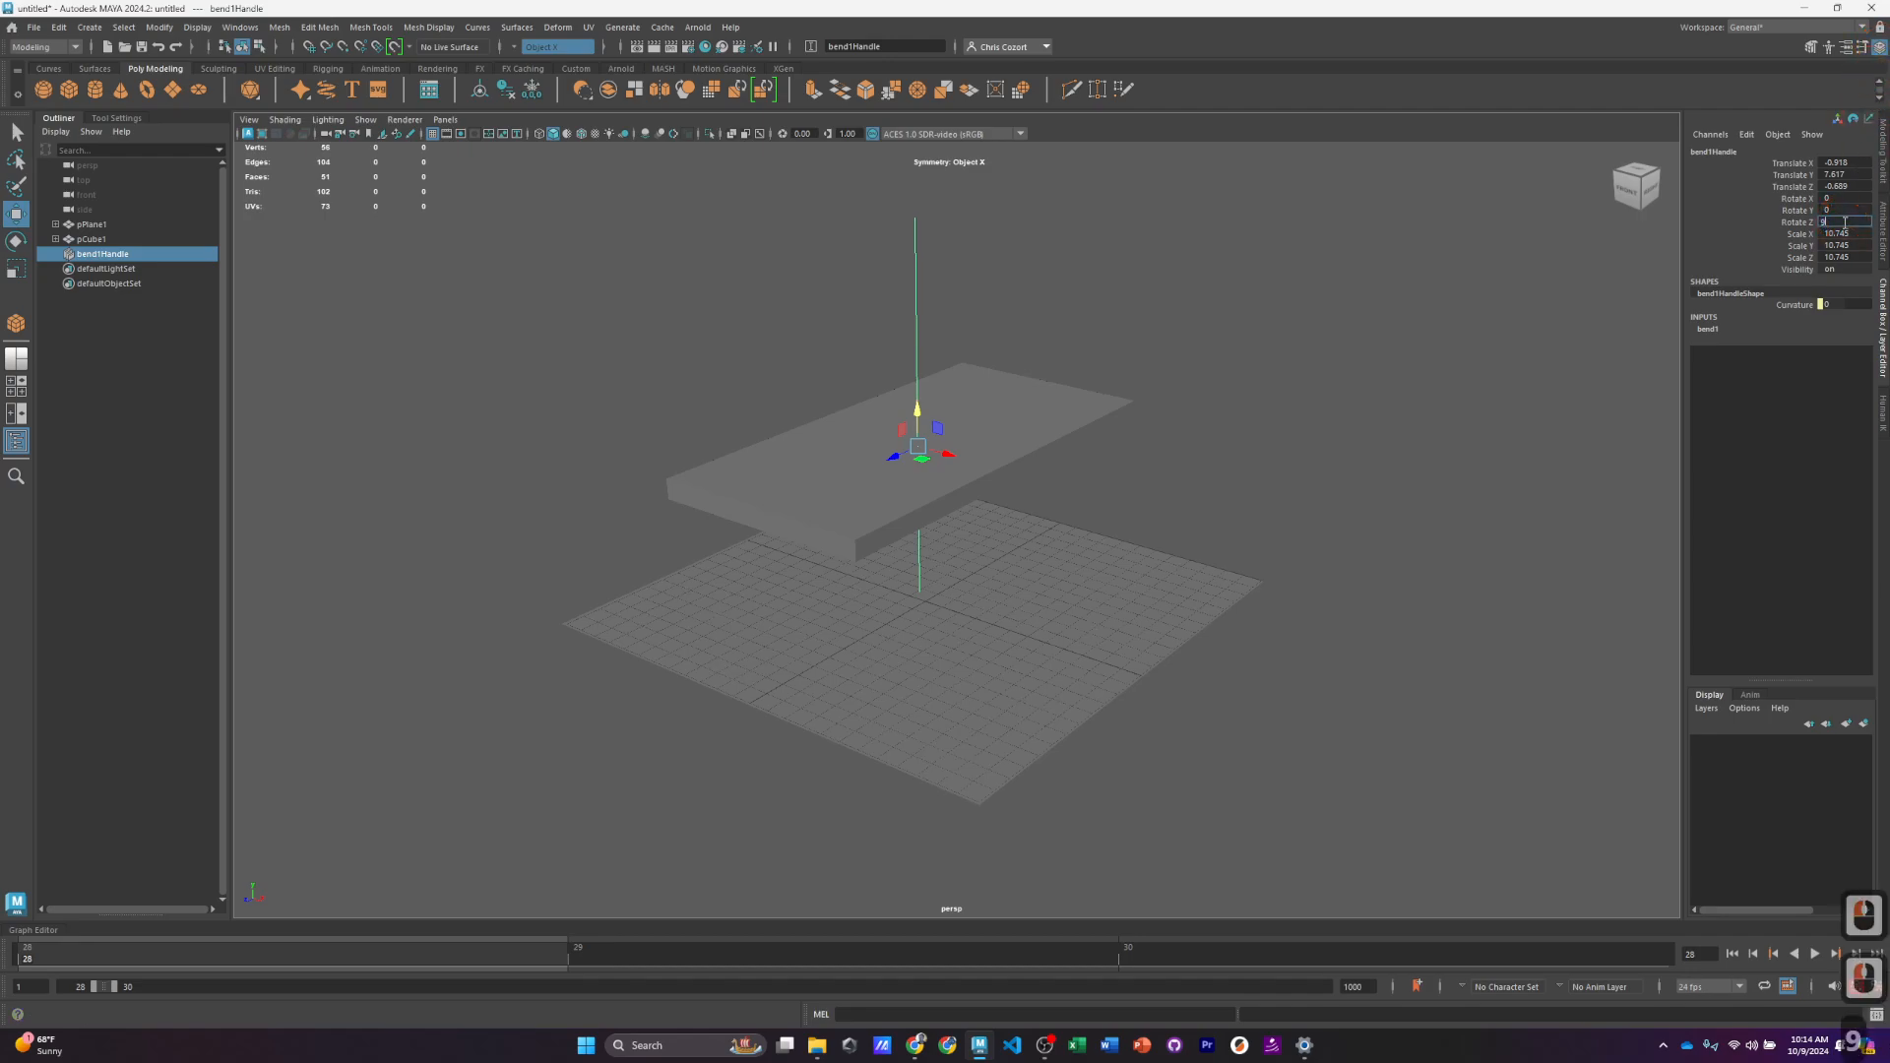
{"action": "type", "text": "0"}
{"action": "key", "text": "Return"}
{"action": "key", "text": "ctrl+z"}
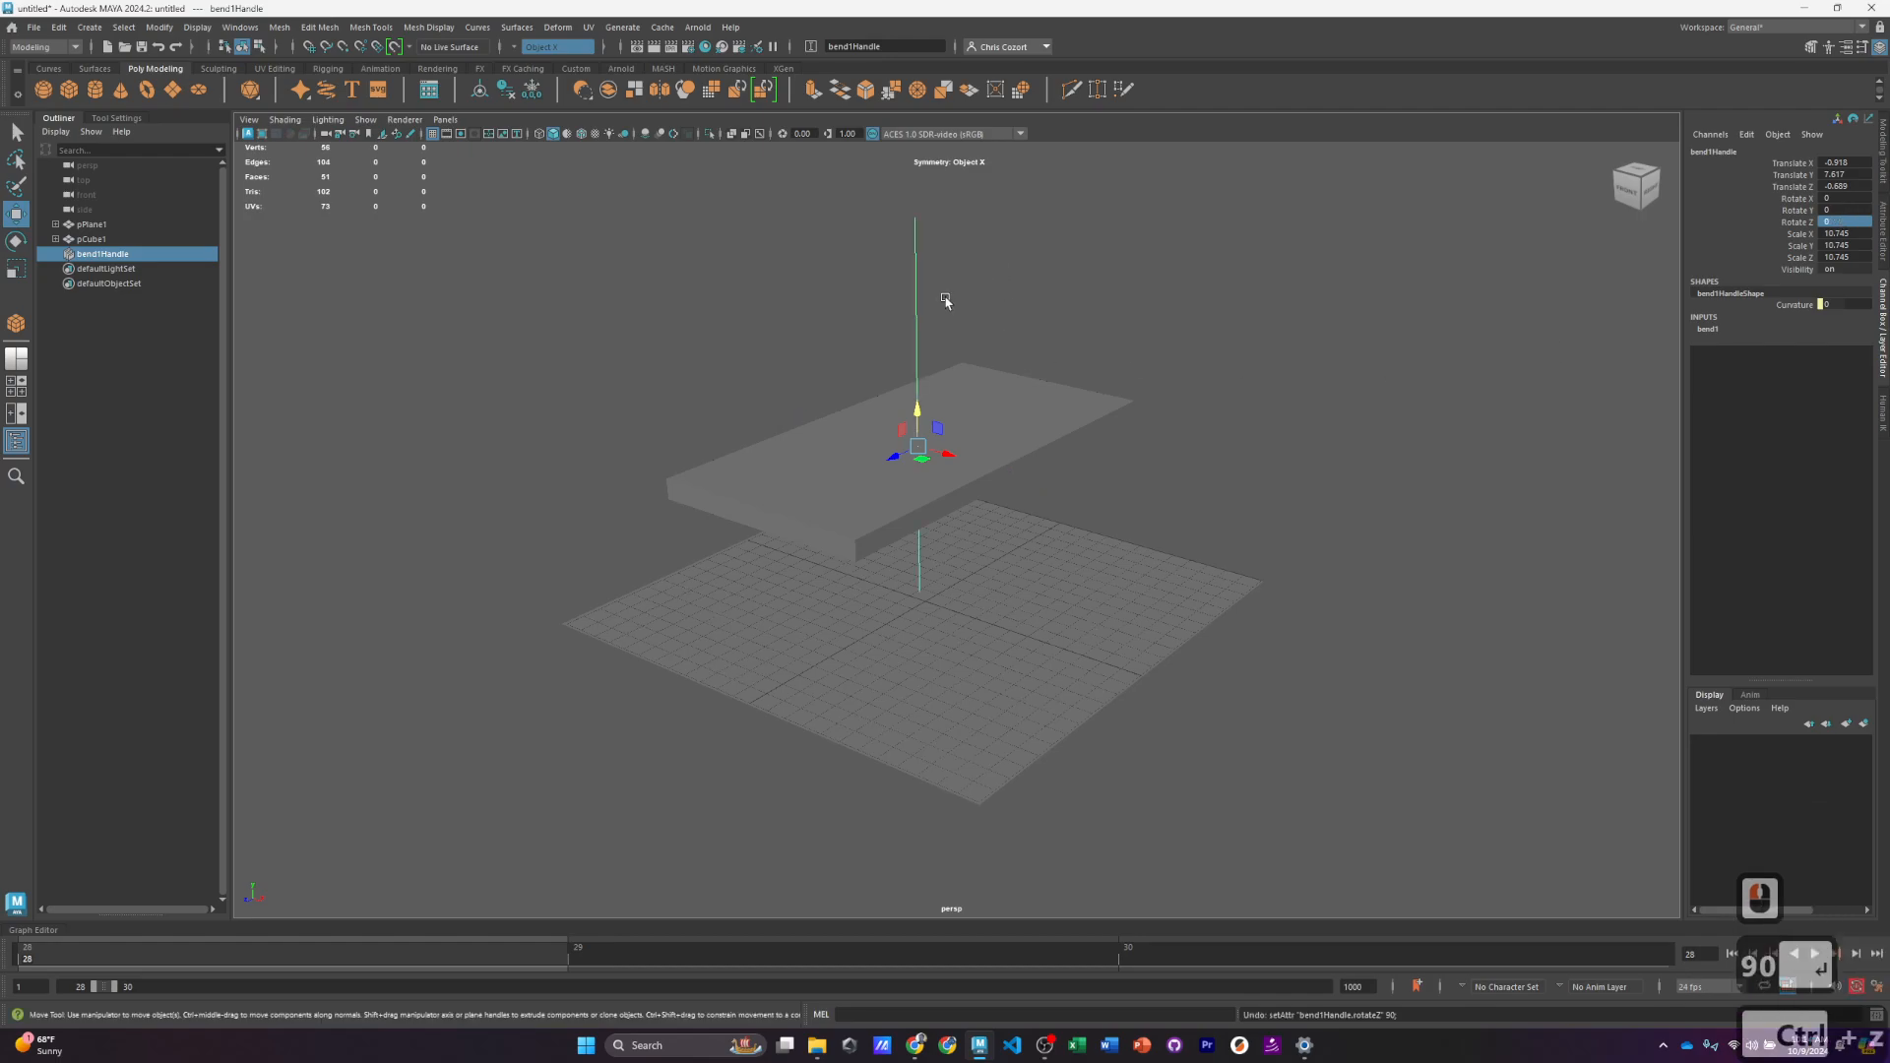
Step: Rotate the bend handle to -90 degrees around Z so it lies across the box's width
{"action": "key", "text": "e"}
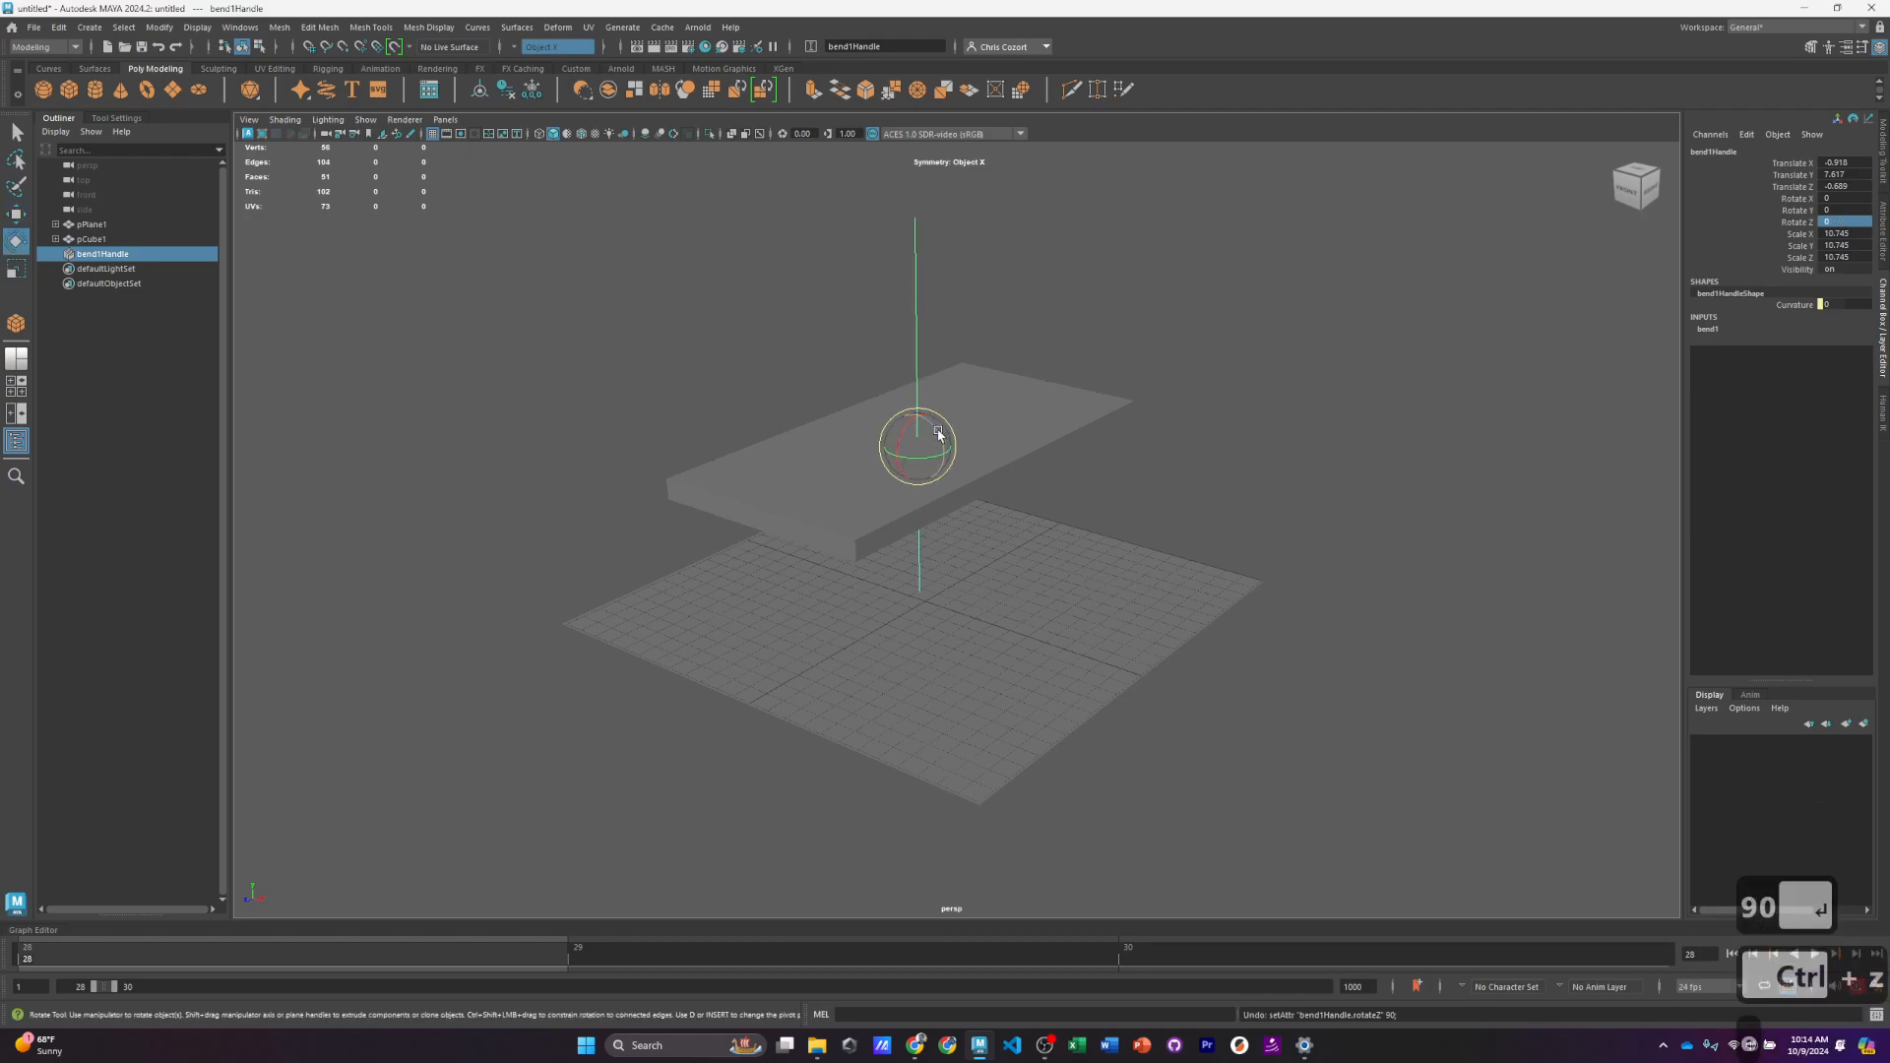
{"action": "left_click_drag", "start_coordinate": [939, 434], "coordinate": [966, 530]}
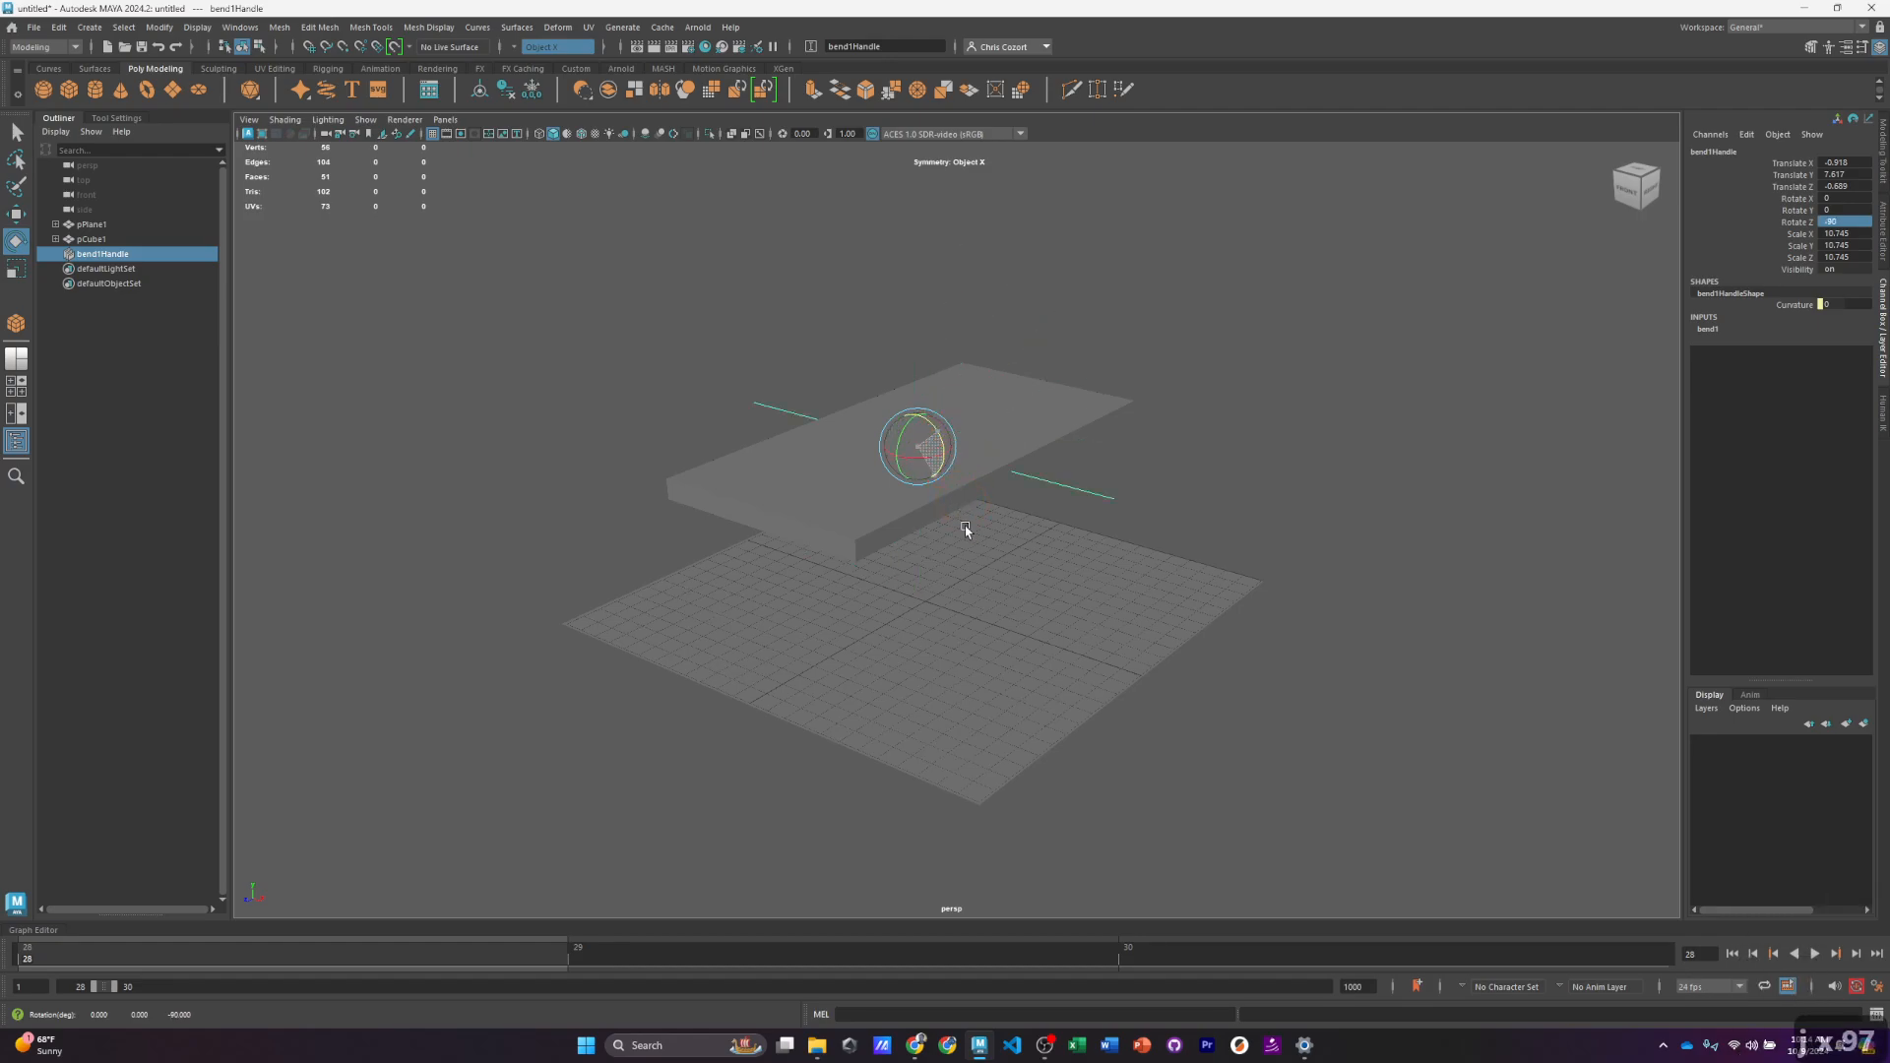
{"action": "scroll", "coordinate": [846, 508], "scroll_direction": "up", "scroll_amount": 2}
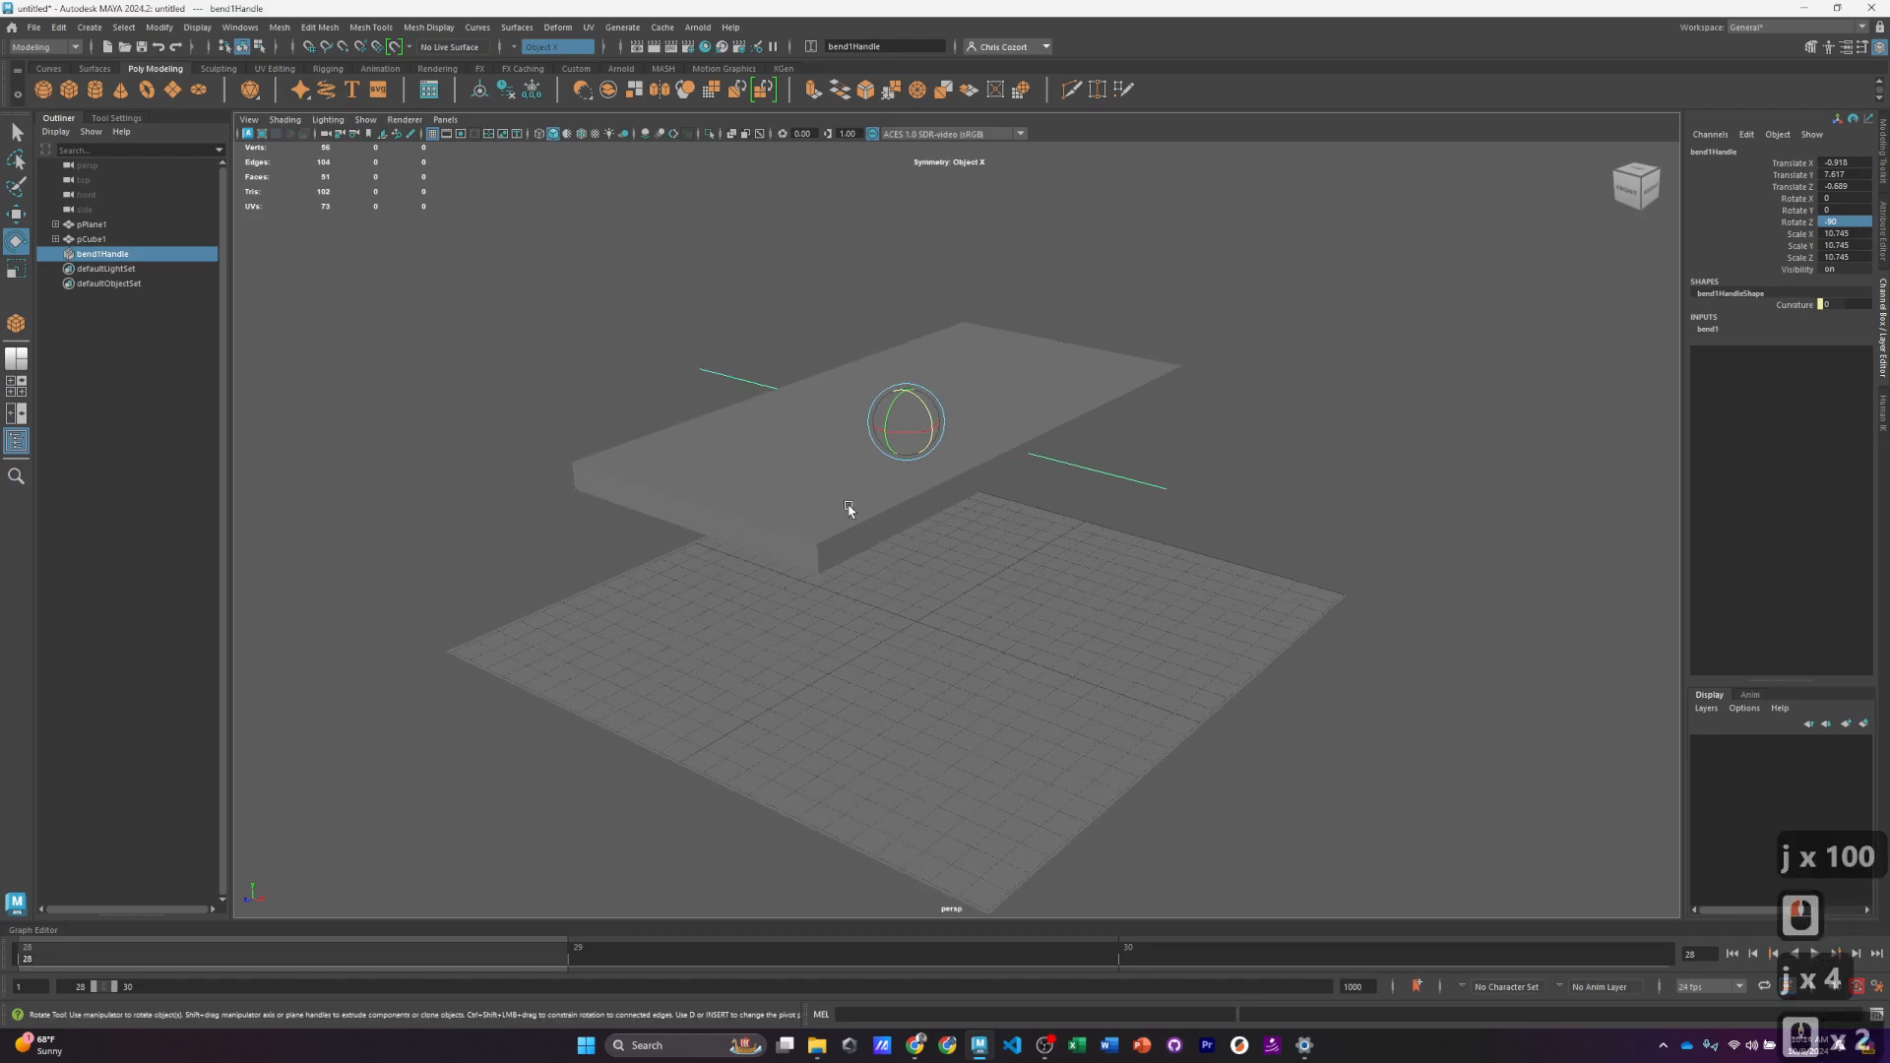
{"action": "left_click_drag", "start_coordinate": [848, 510], "coordinate": [866, 519], "text": "alt"}
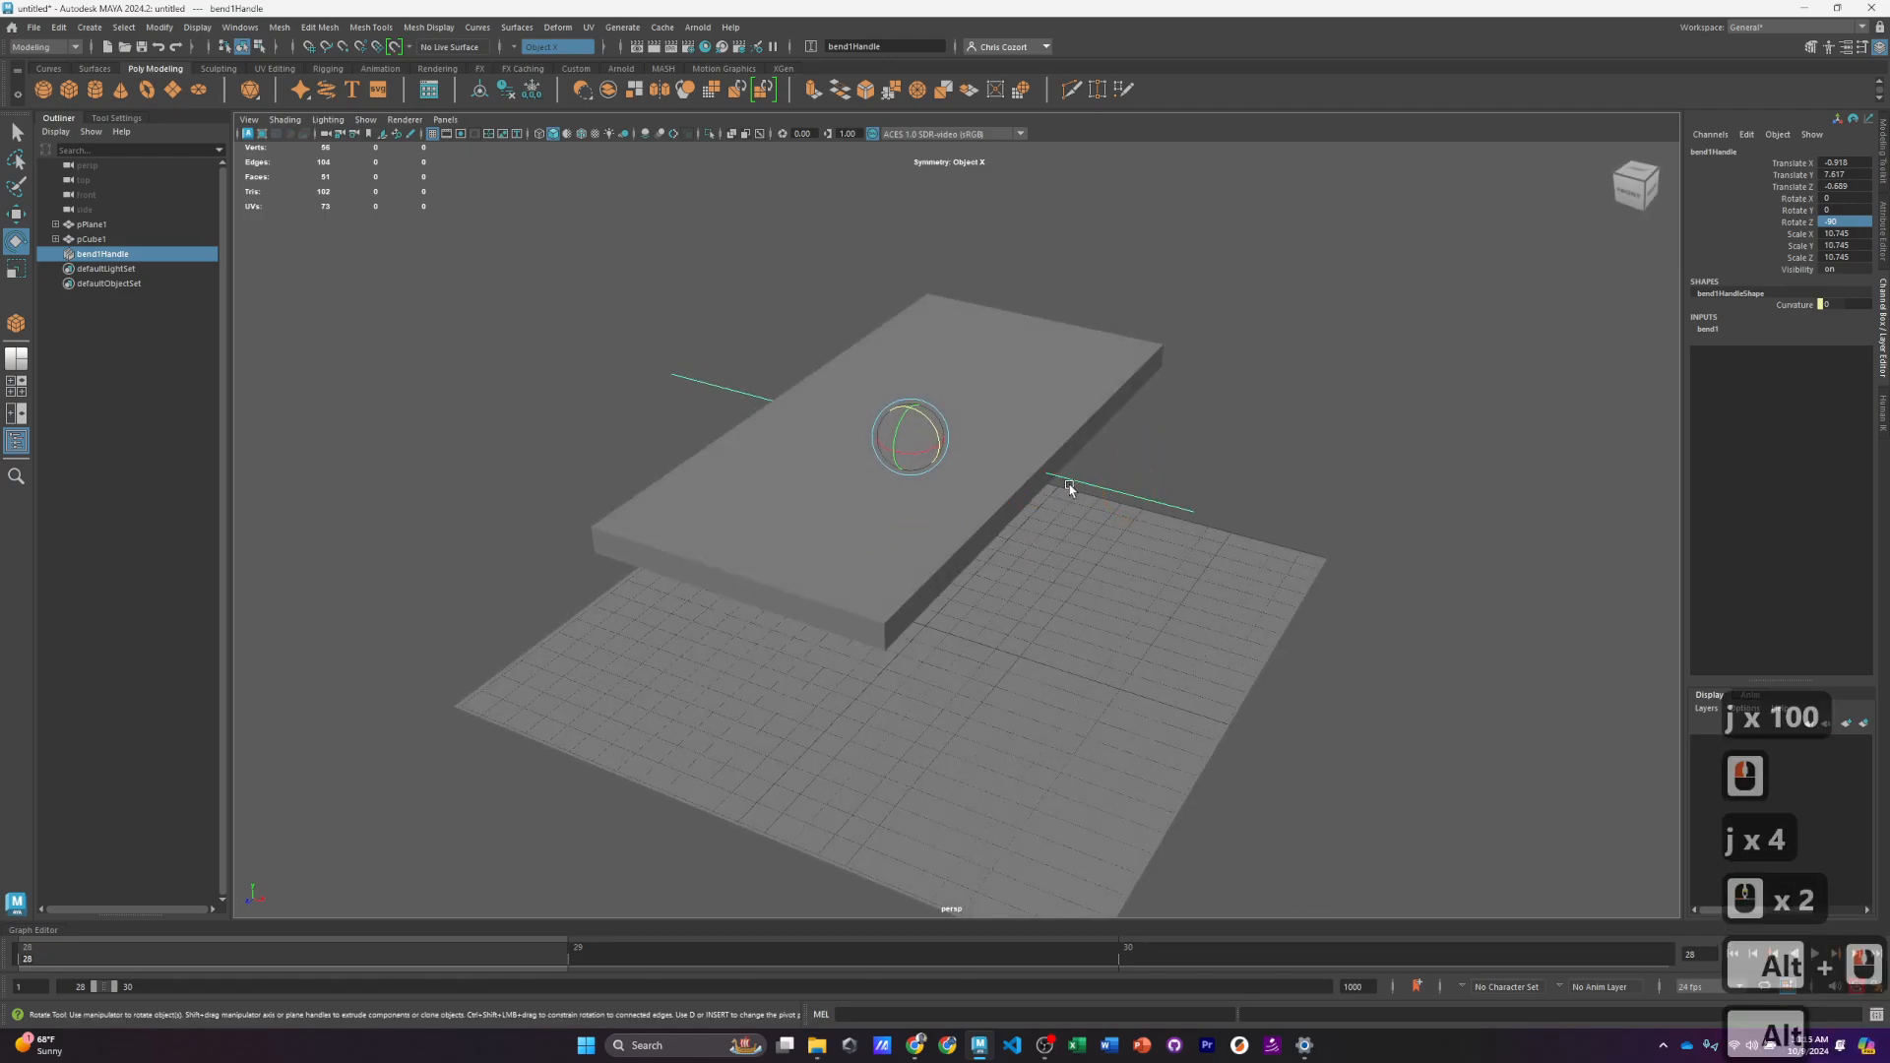
Step: Set the Bend deformer's curvature to about 79 so the flat box arches downward along its long sides
{"action": "left_click", "coordinate": [797, 533]}
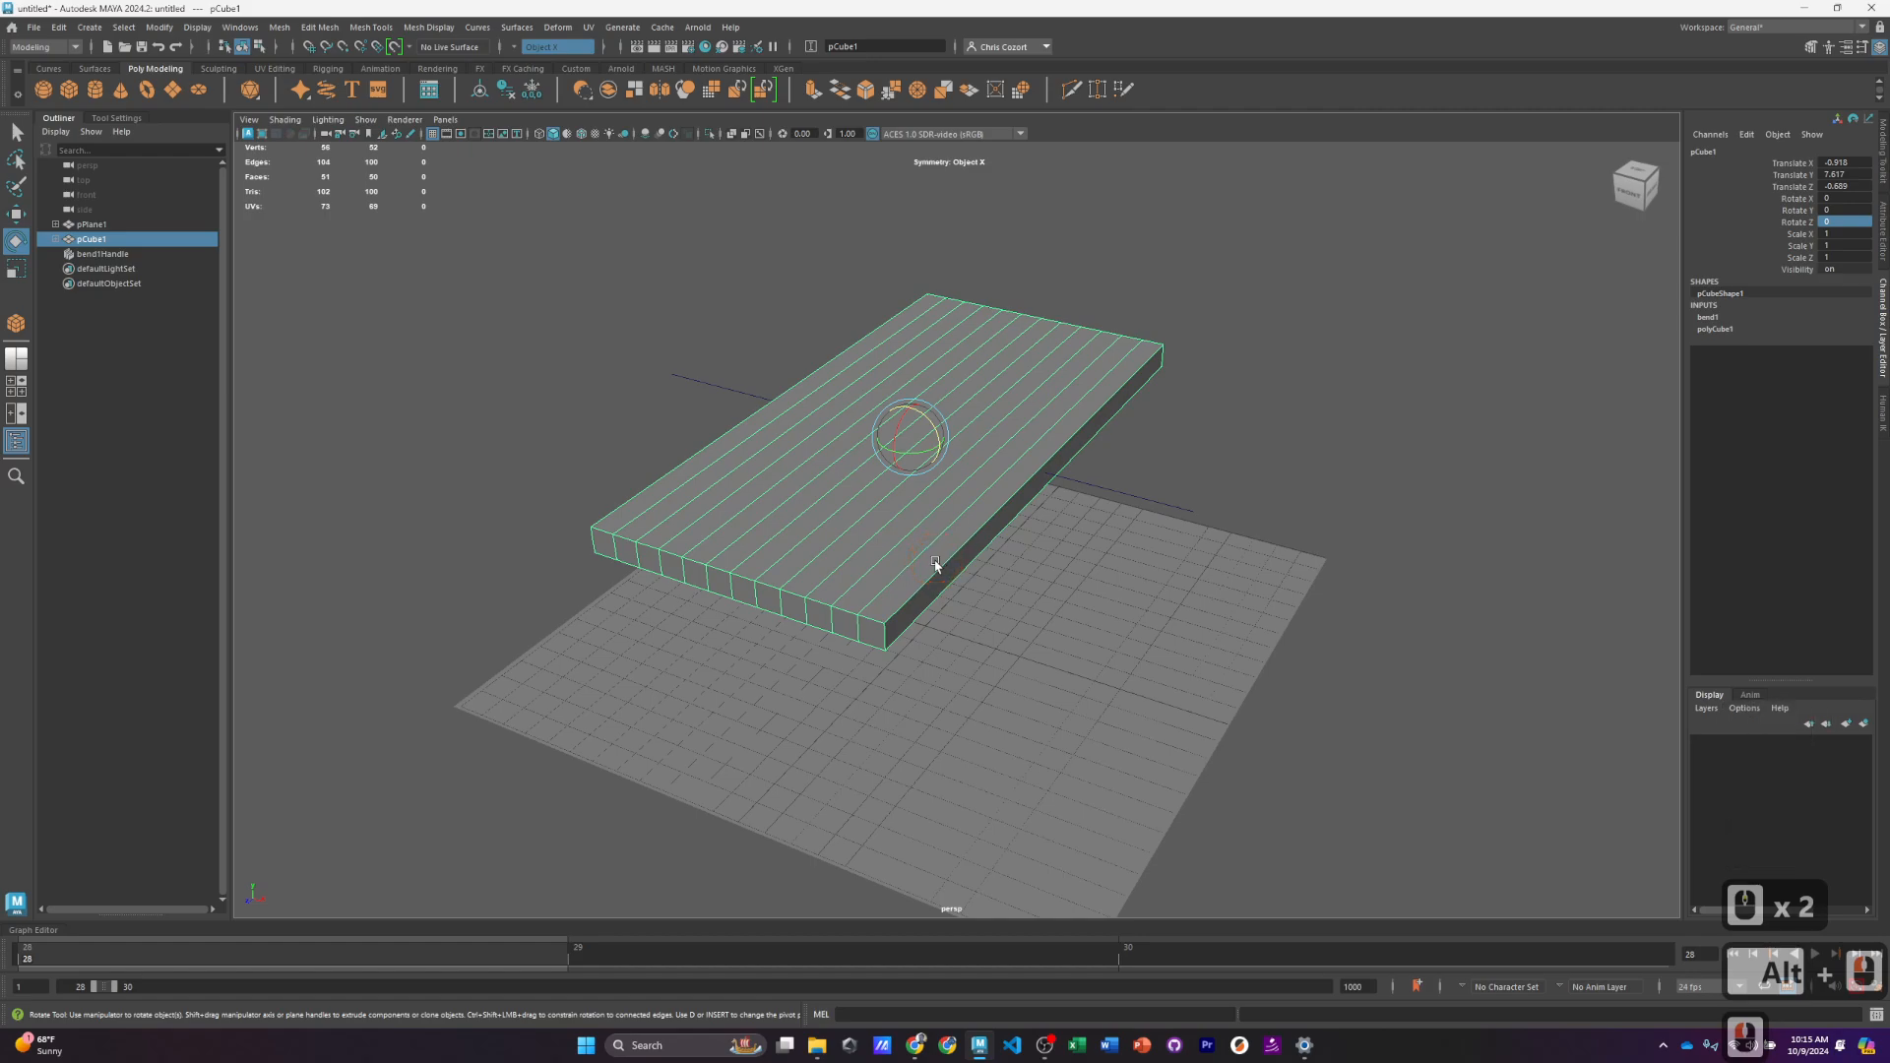
{"action": "left_click", "coordinate": [1847, 46]}
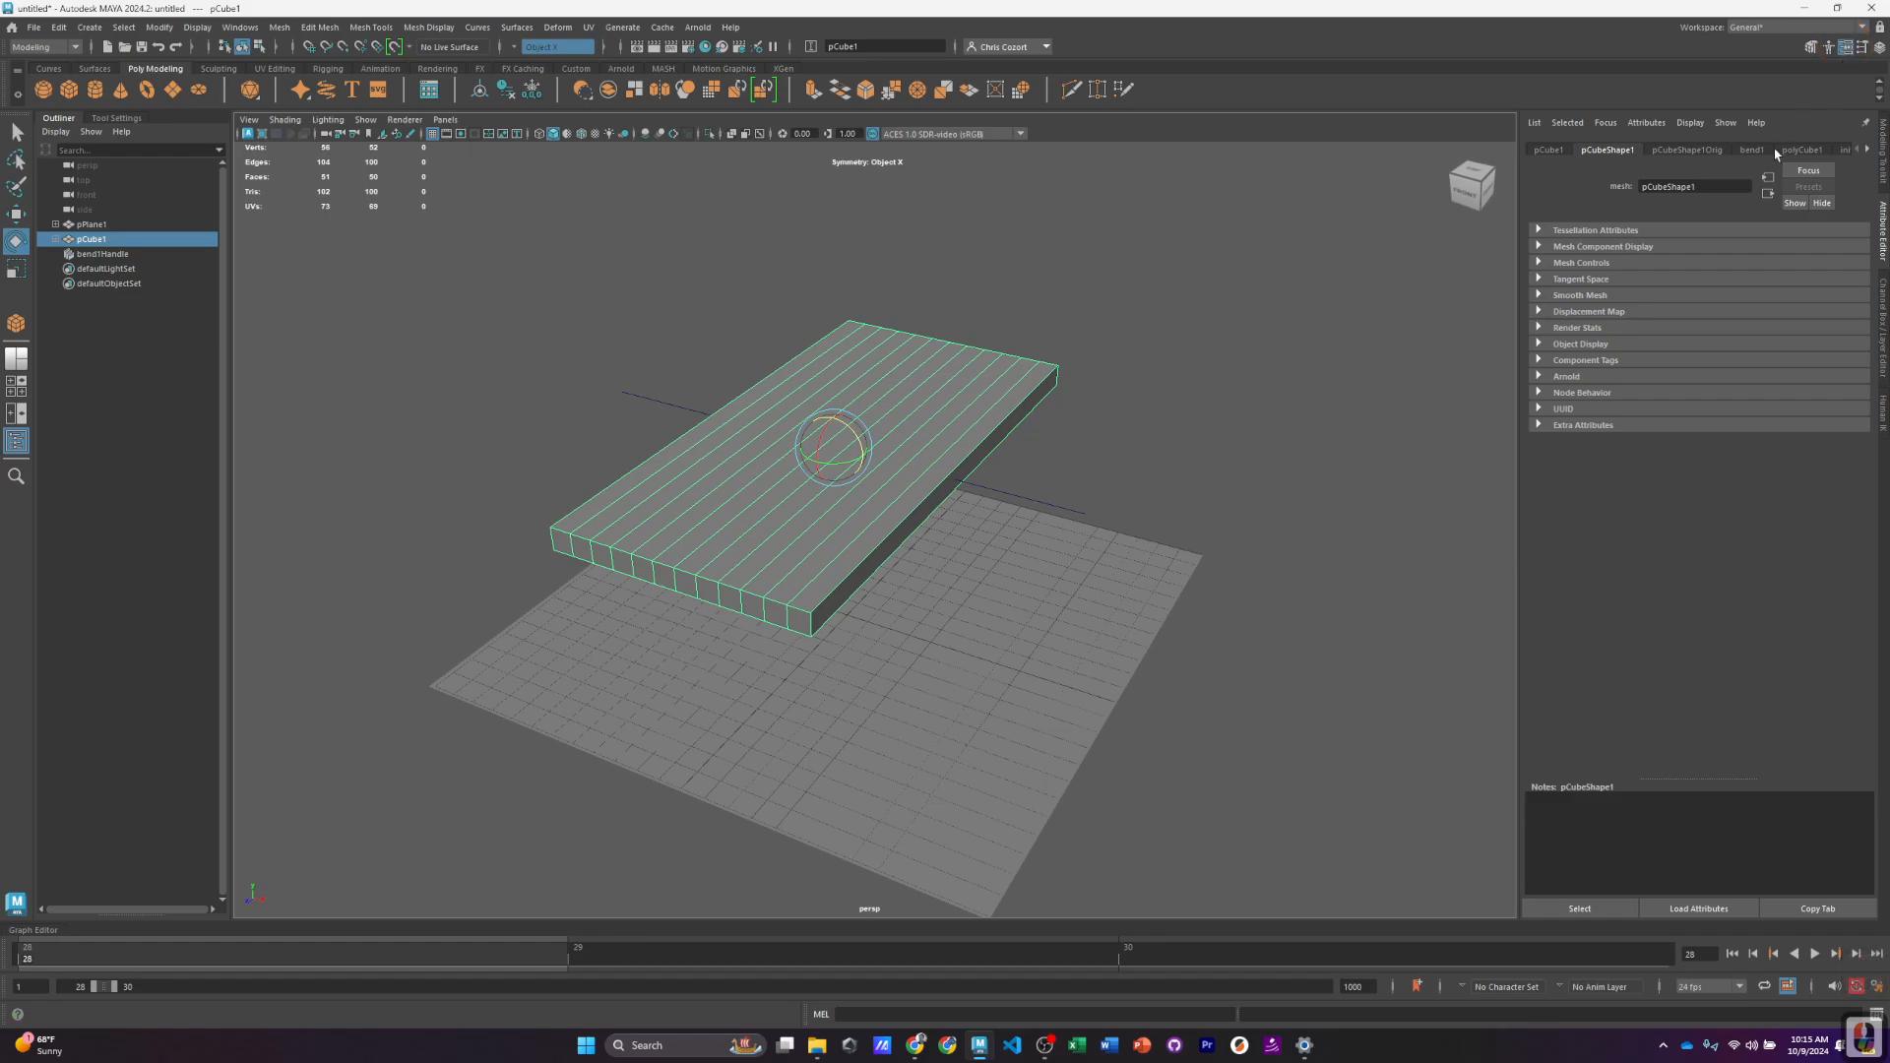
{"action": "left_click", "coordinate": [1757, 151]}
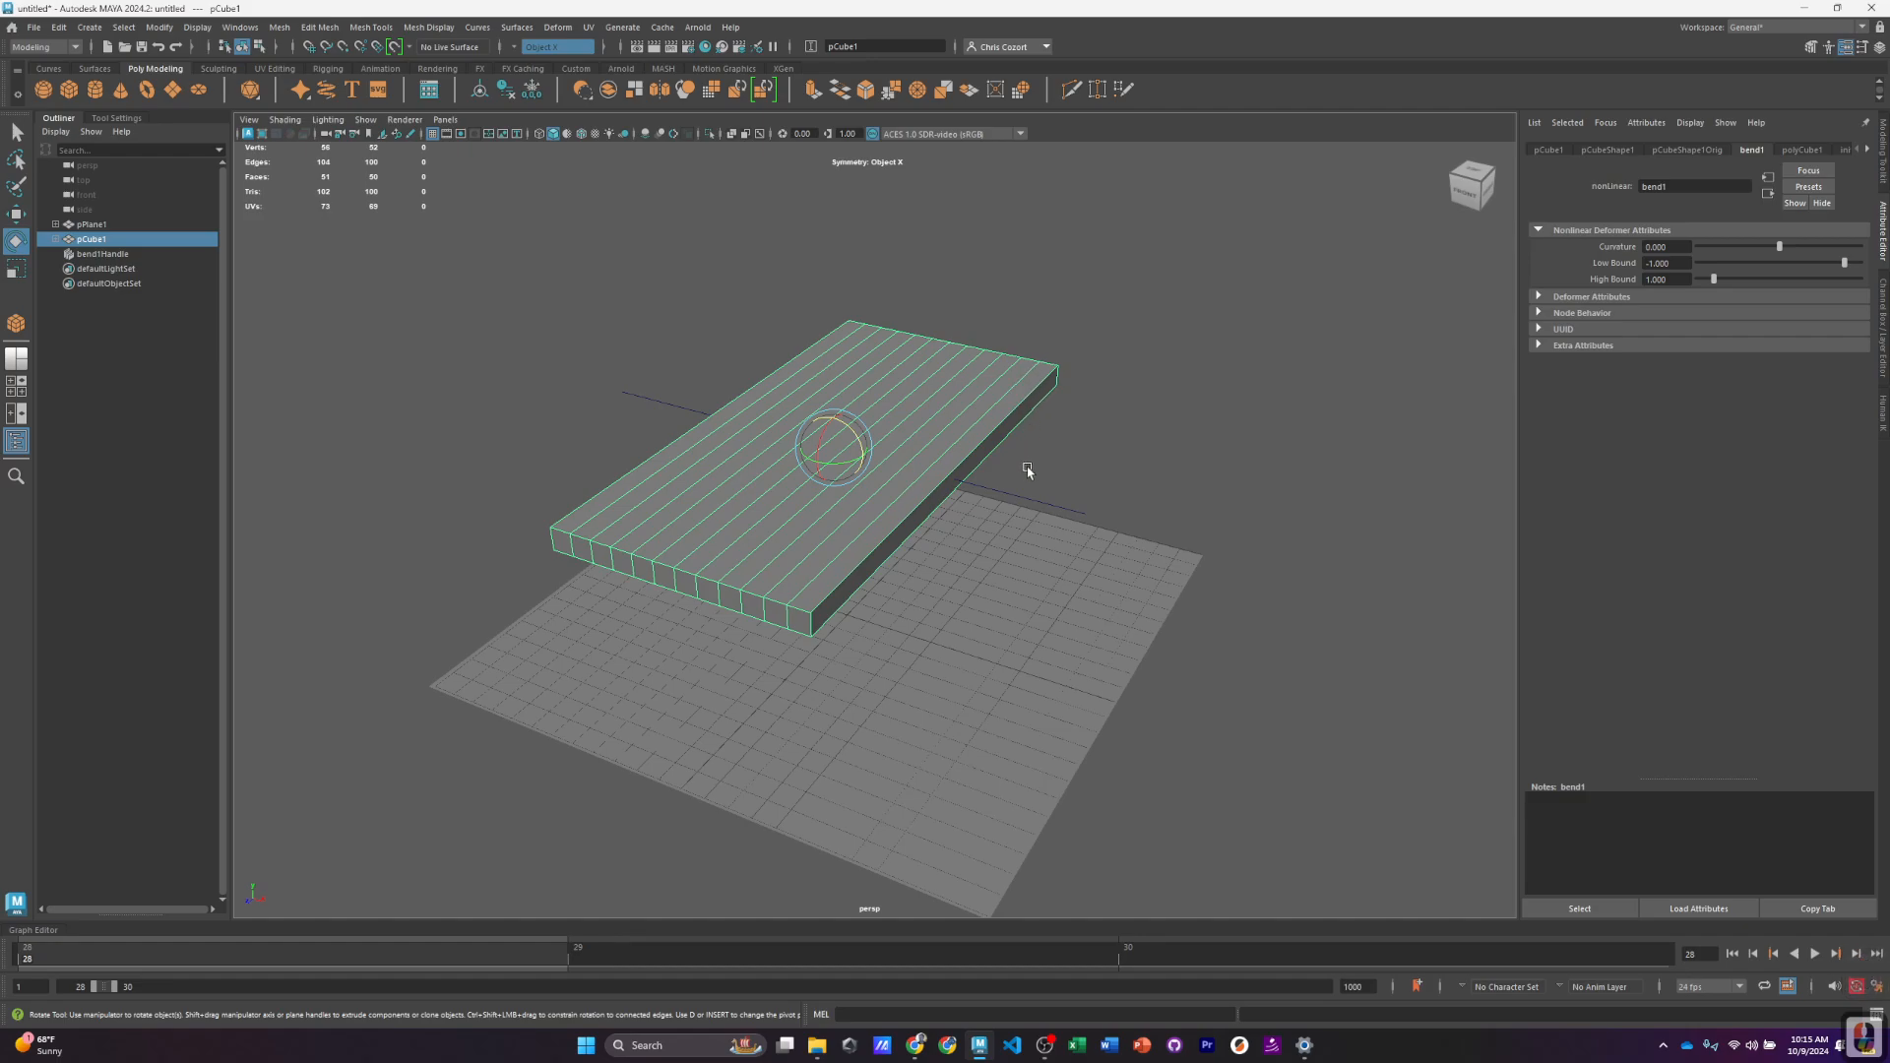
{"action": "left_click", "coordinate": [1036, 504]}
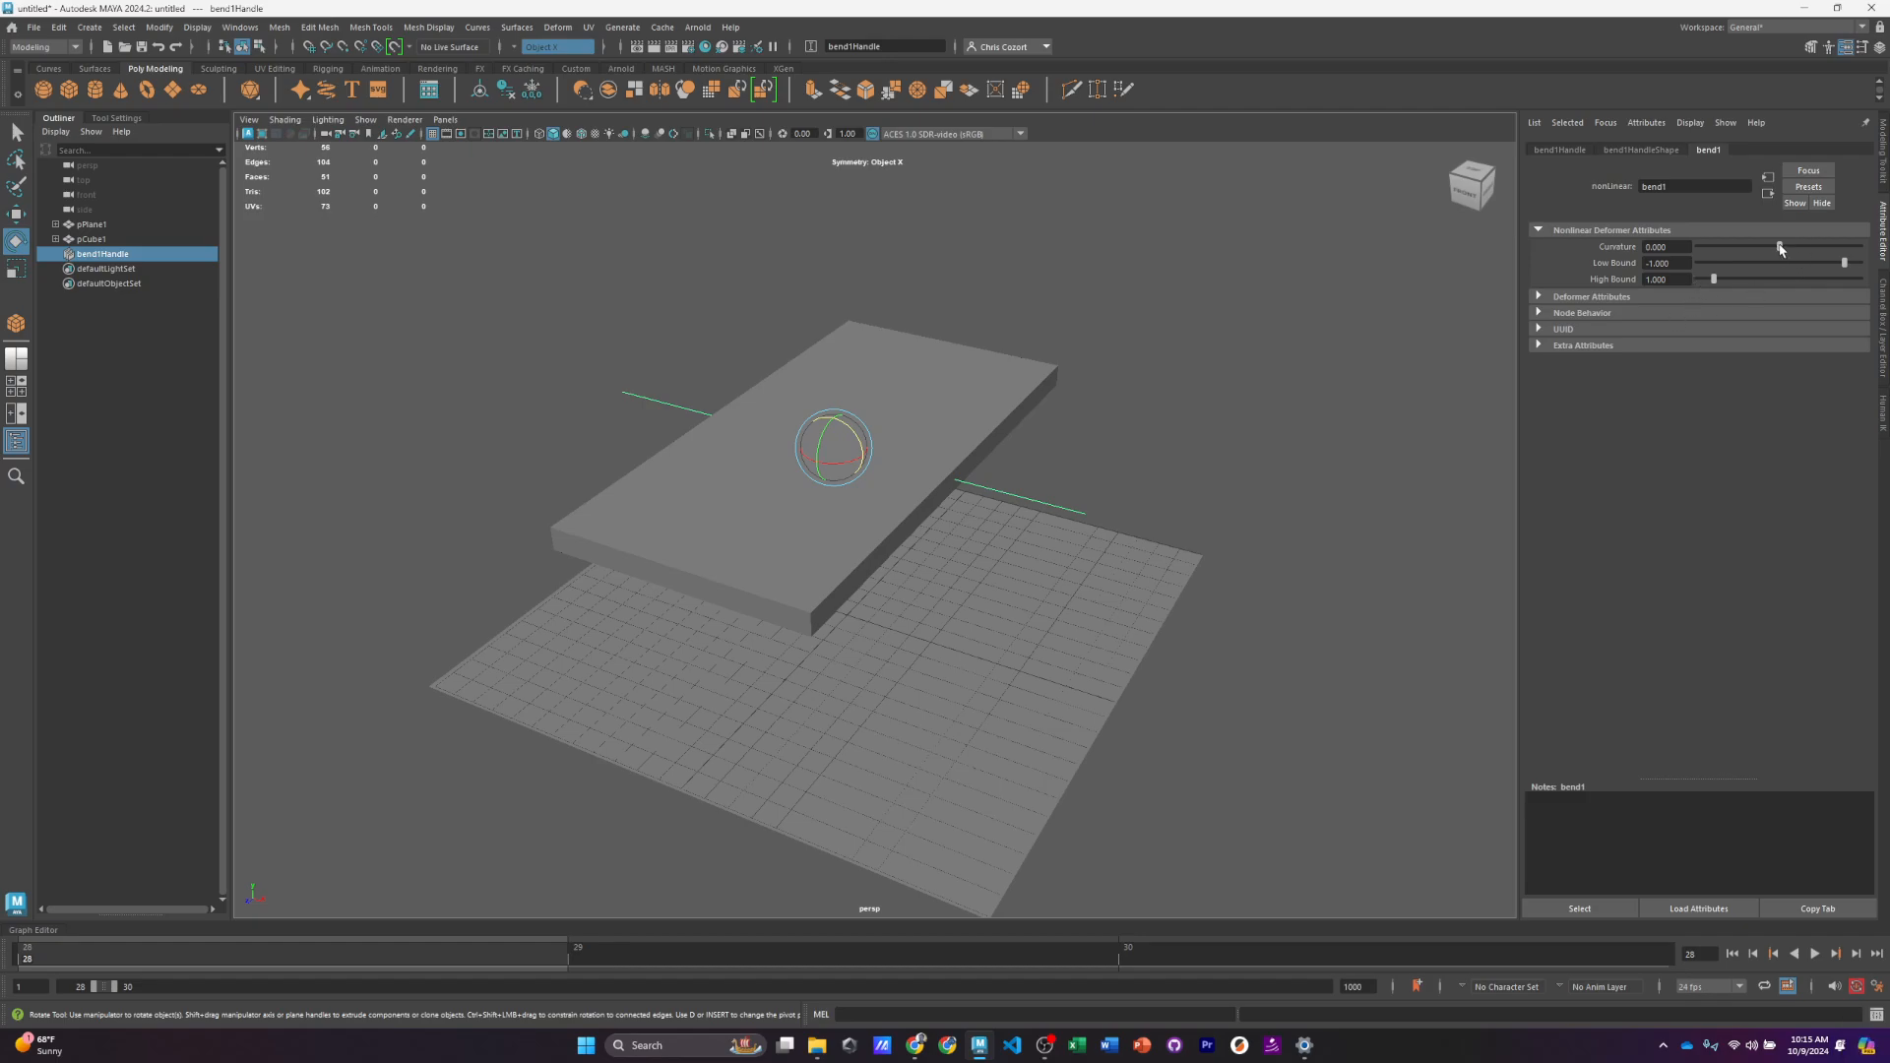
{"action": "left_click_drag", "start_coordinate": [1778, 248], "coordinate": [1812, 285]}
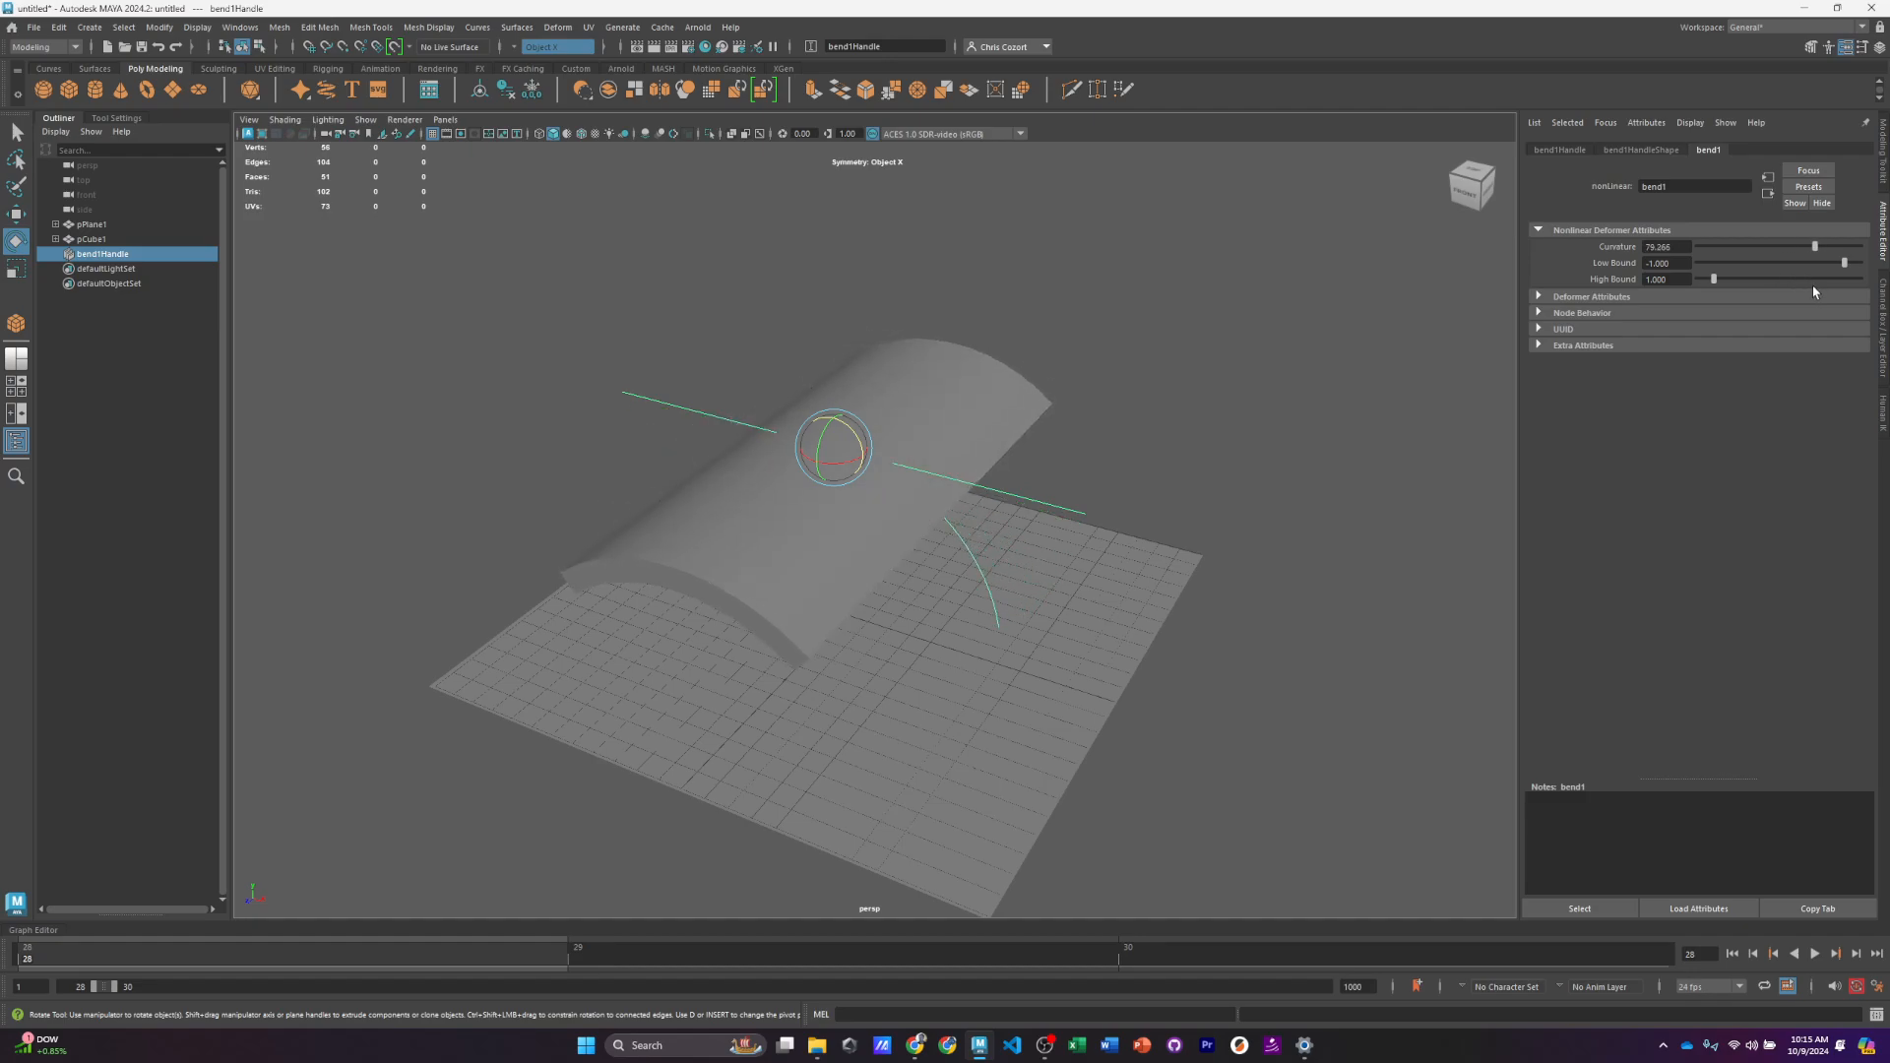
Step: Try moving the bent box and the bend handle separately along X, undoing each move
{"action": "left_click", "coordinate": [807, 569]}
{"action": "key", "text": "w"}
{"action": "left_click_drag", "start_coordinate": [866, 466], "coordinate": [811, 561]}
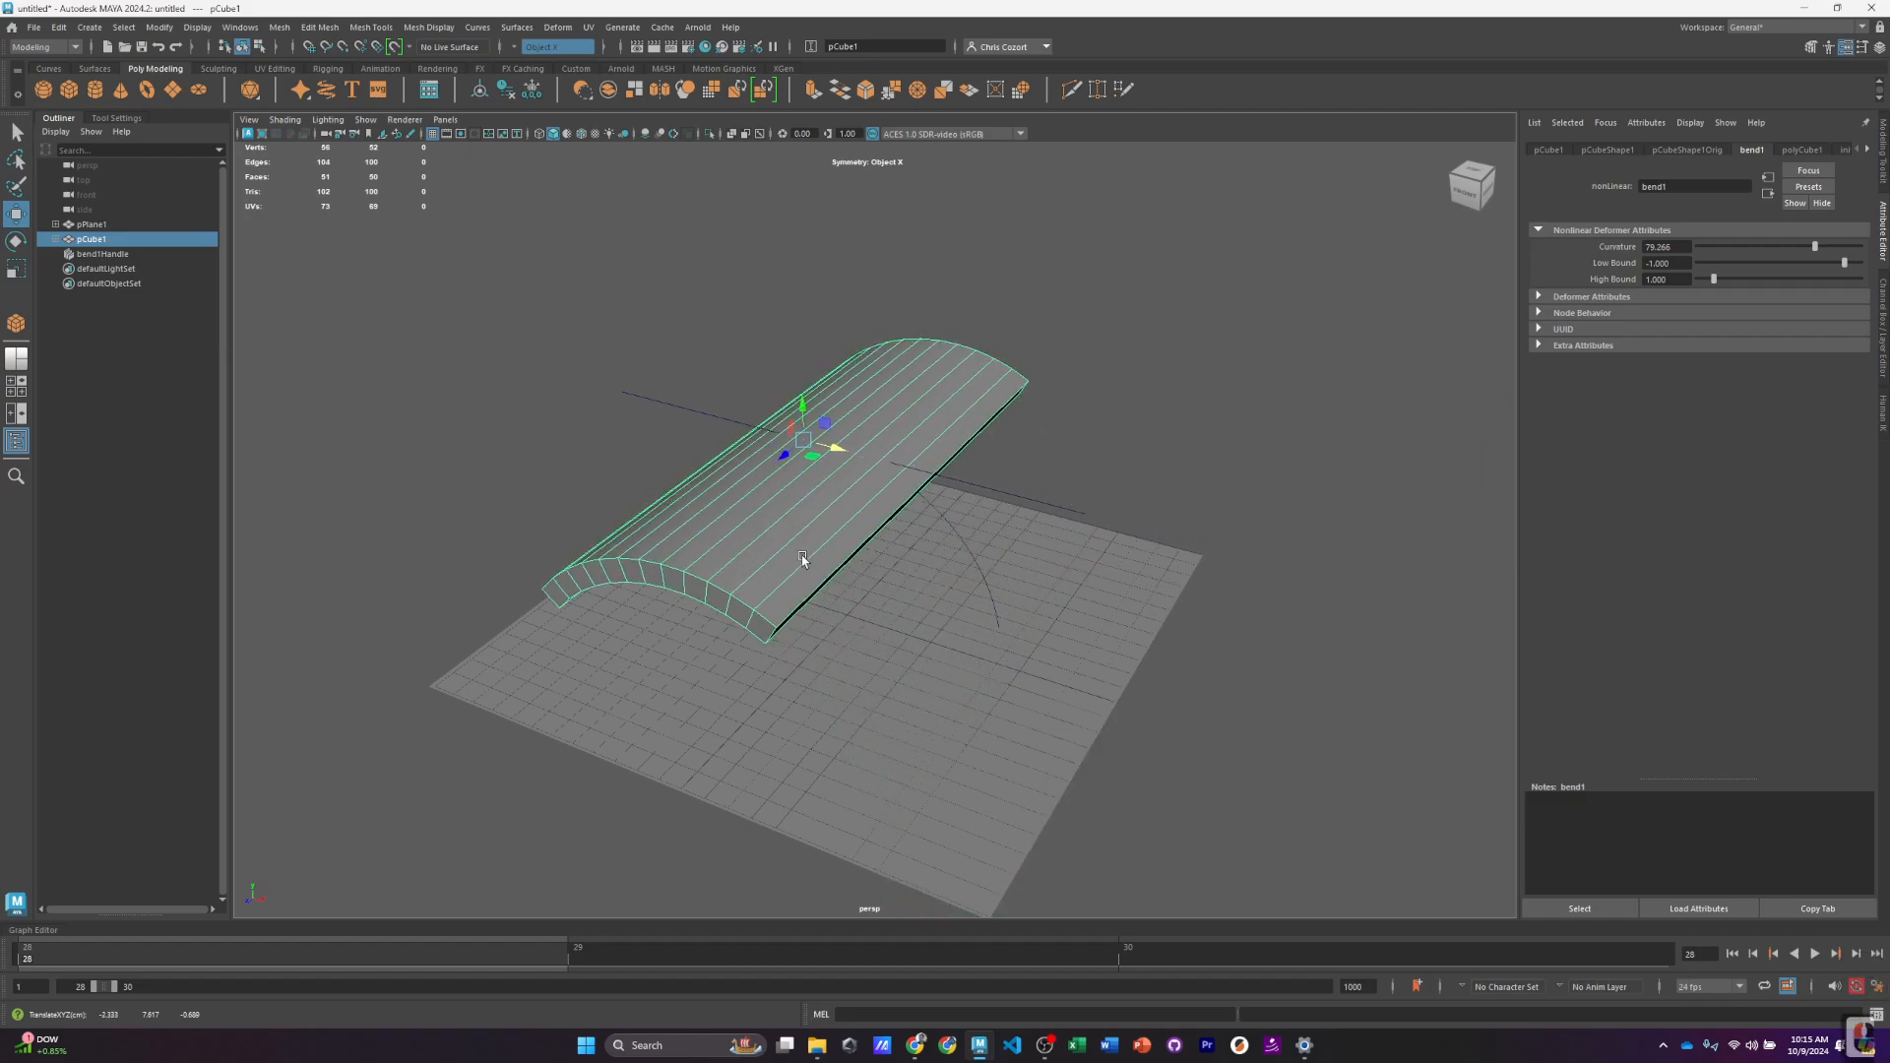
{"action": "key", "text": "ctrl+z"}
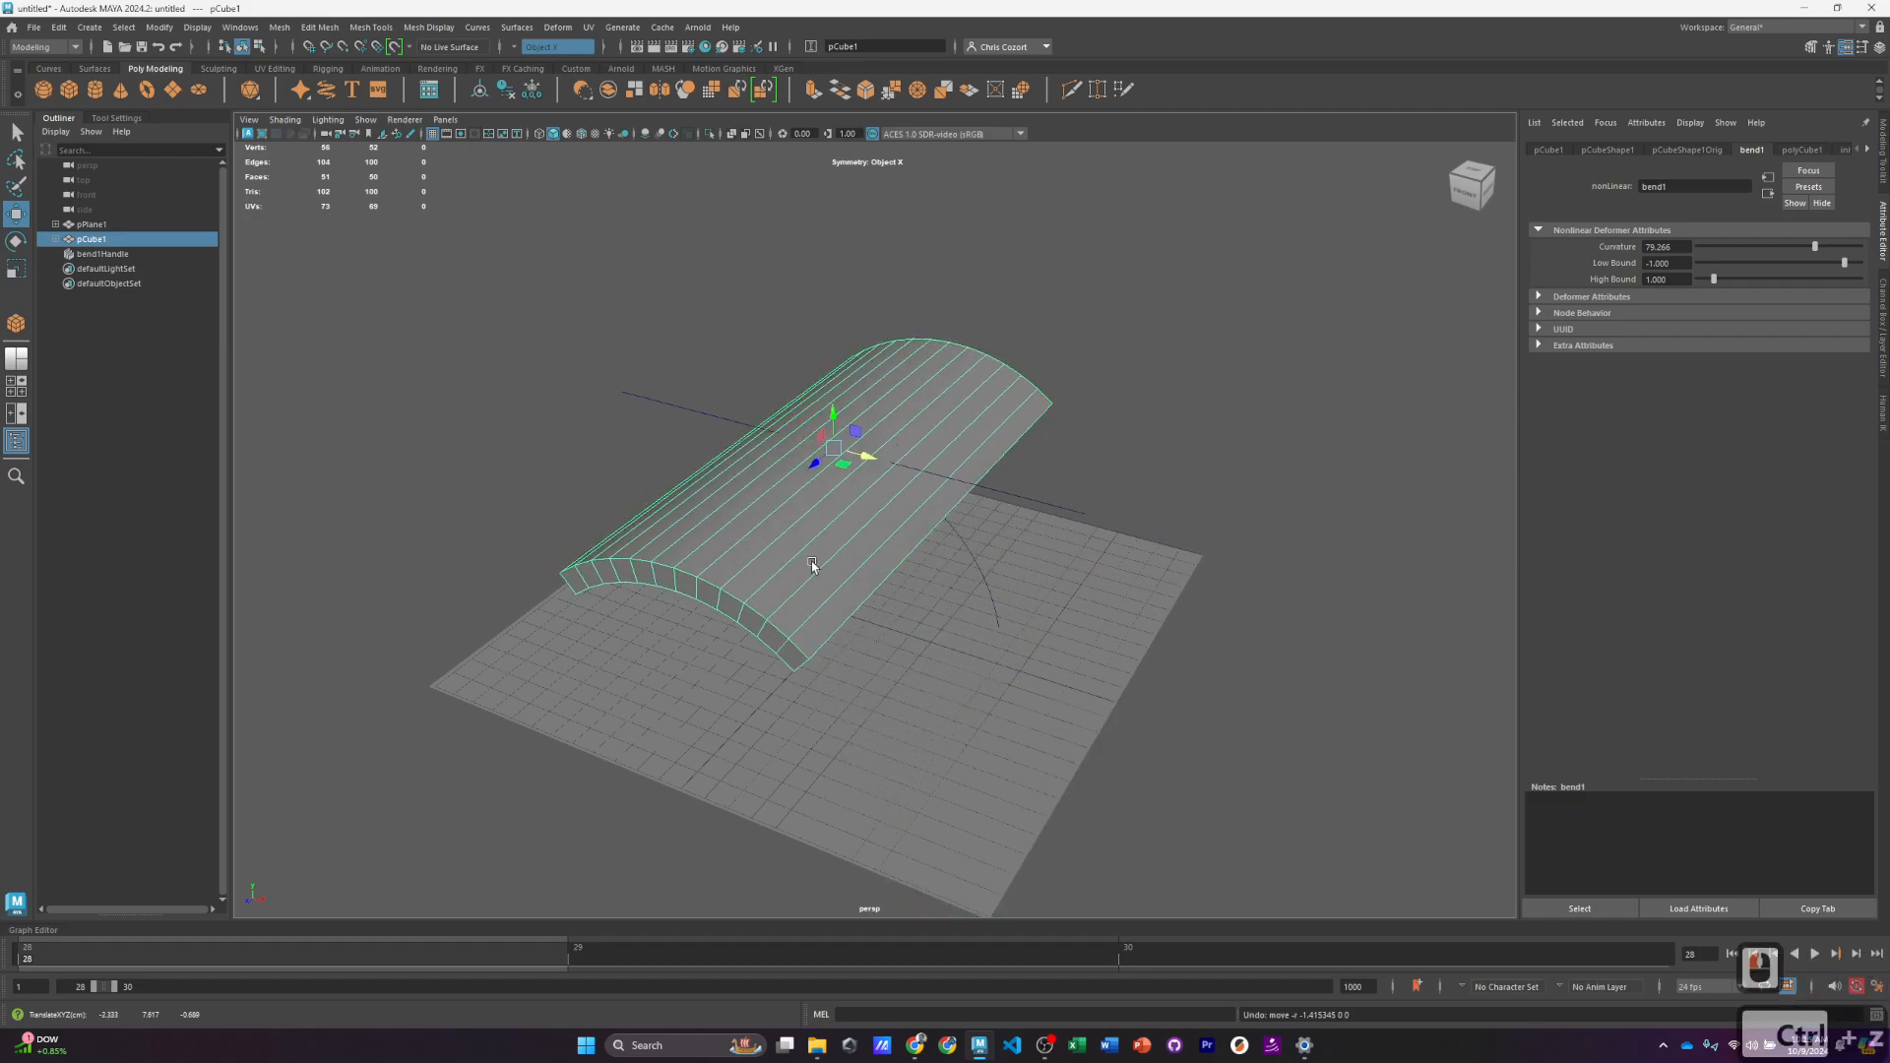
{"action": "left_click", "coordinate": [1017, 497]}
{"action": "mouse_move", "coordinate": [870, 470]}
{"action": "left_mouse_down"}
{"action": "mouse_move", "coordinate": [802, 439]}
{"action": "mouse_move", "coordinate": [958, 485]}
{"action": "mouse_move", "coordinate": [842, 465]}
{"action": "left_mouse_up"}
{"action": "key", "text": "ctrl+z"}
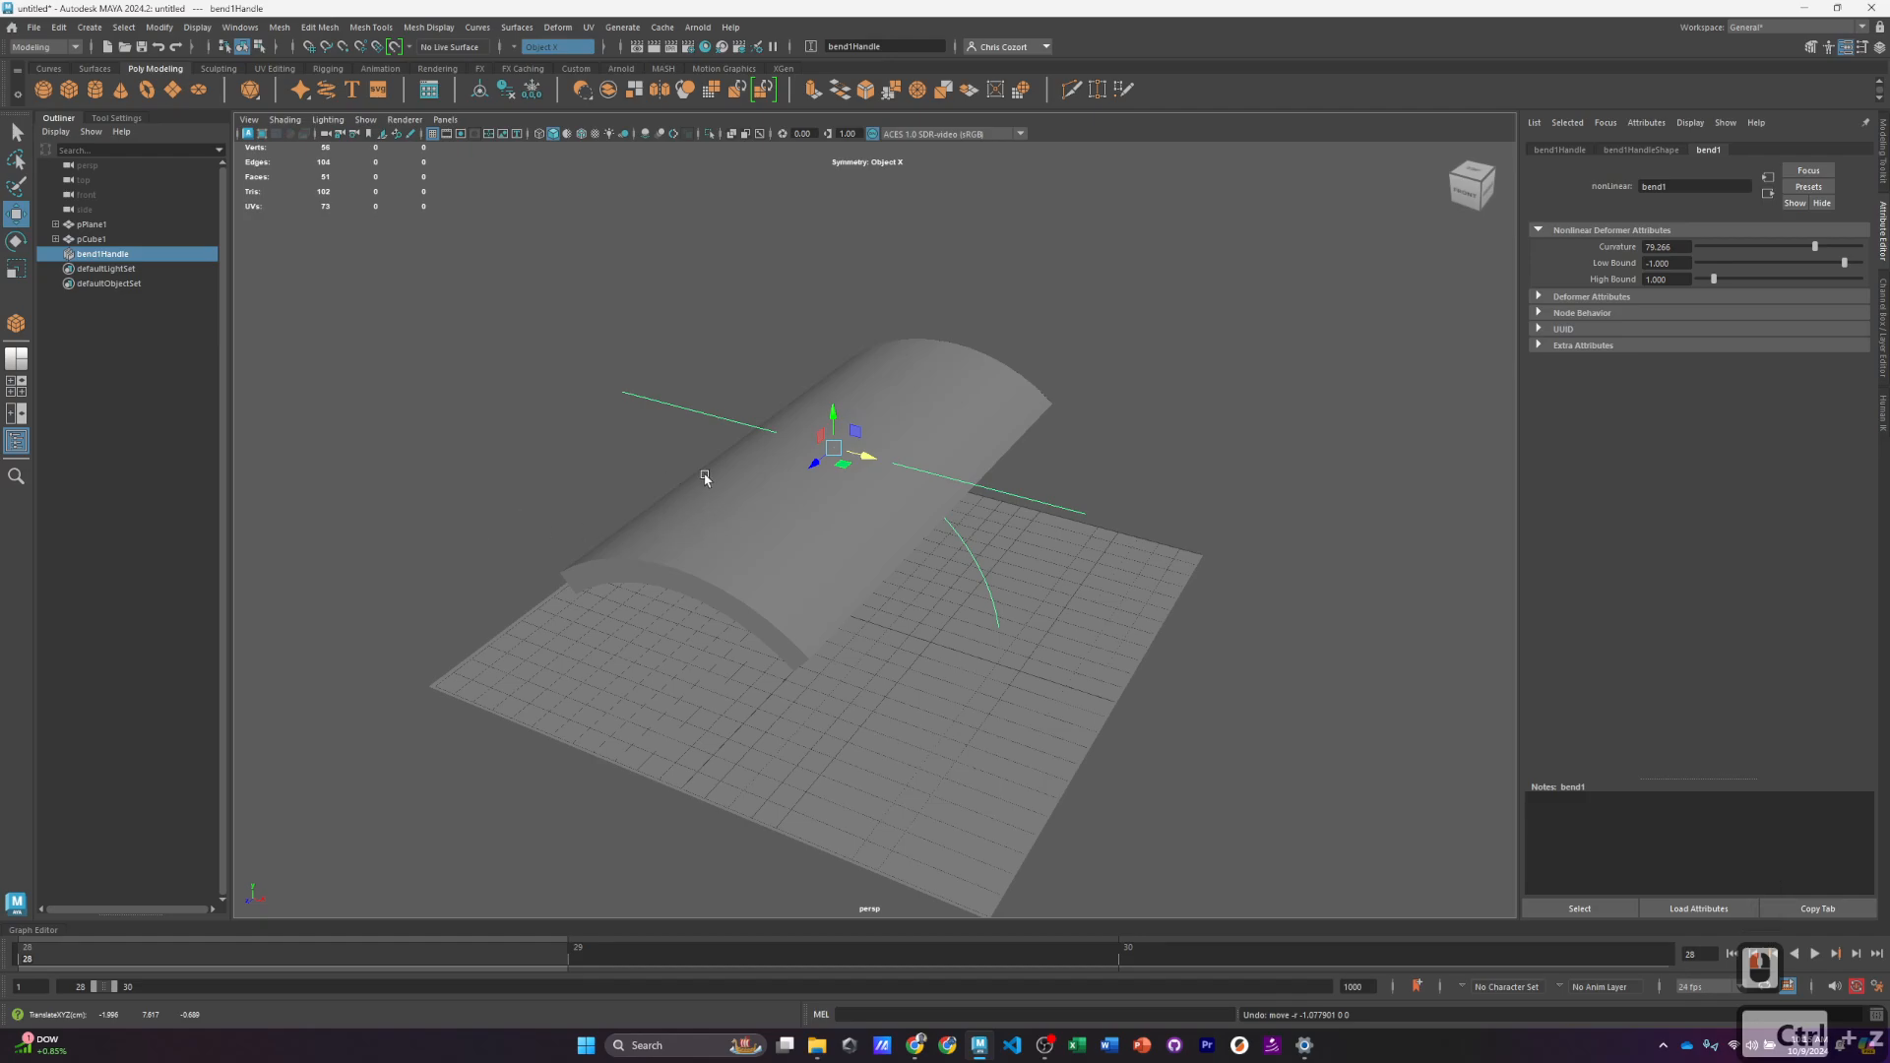
Step: Select the bent box together with its bend handle and raise both slightly above the ground plane
{"action": "left_click", "coordinate": [749, 511]}
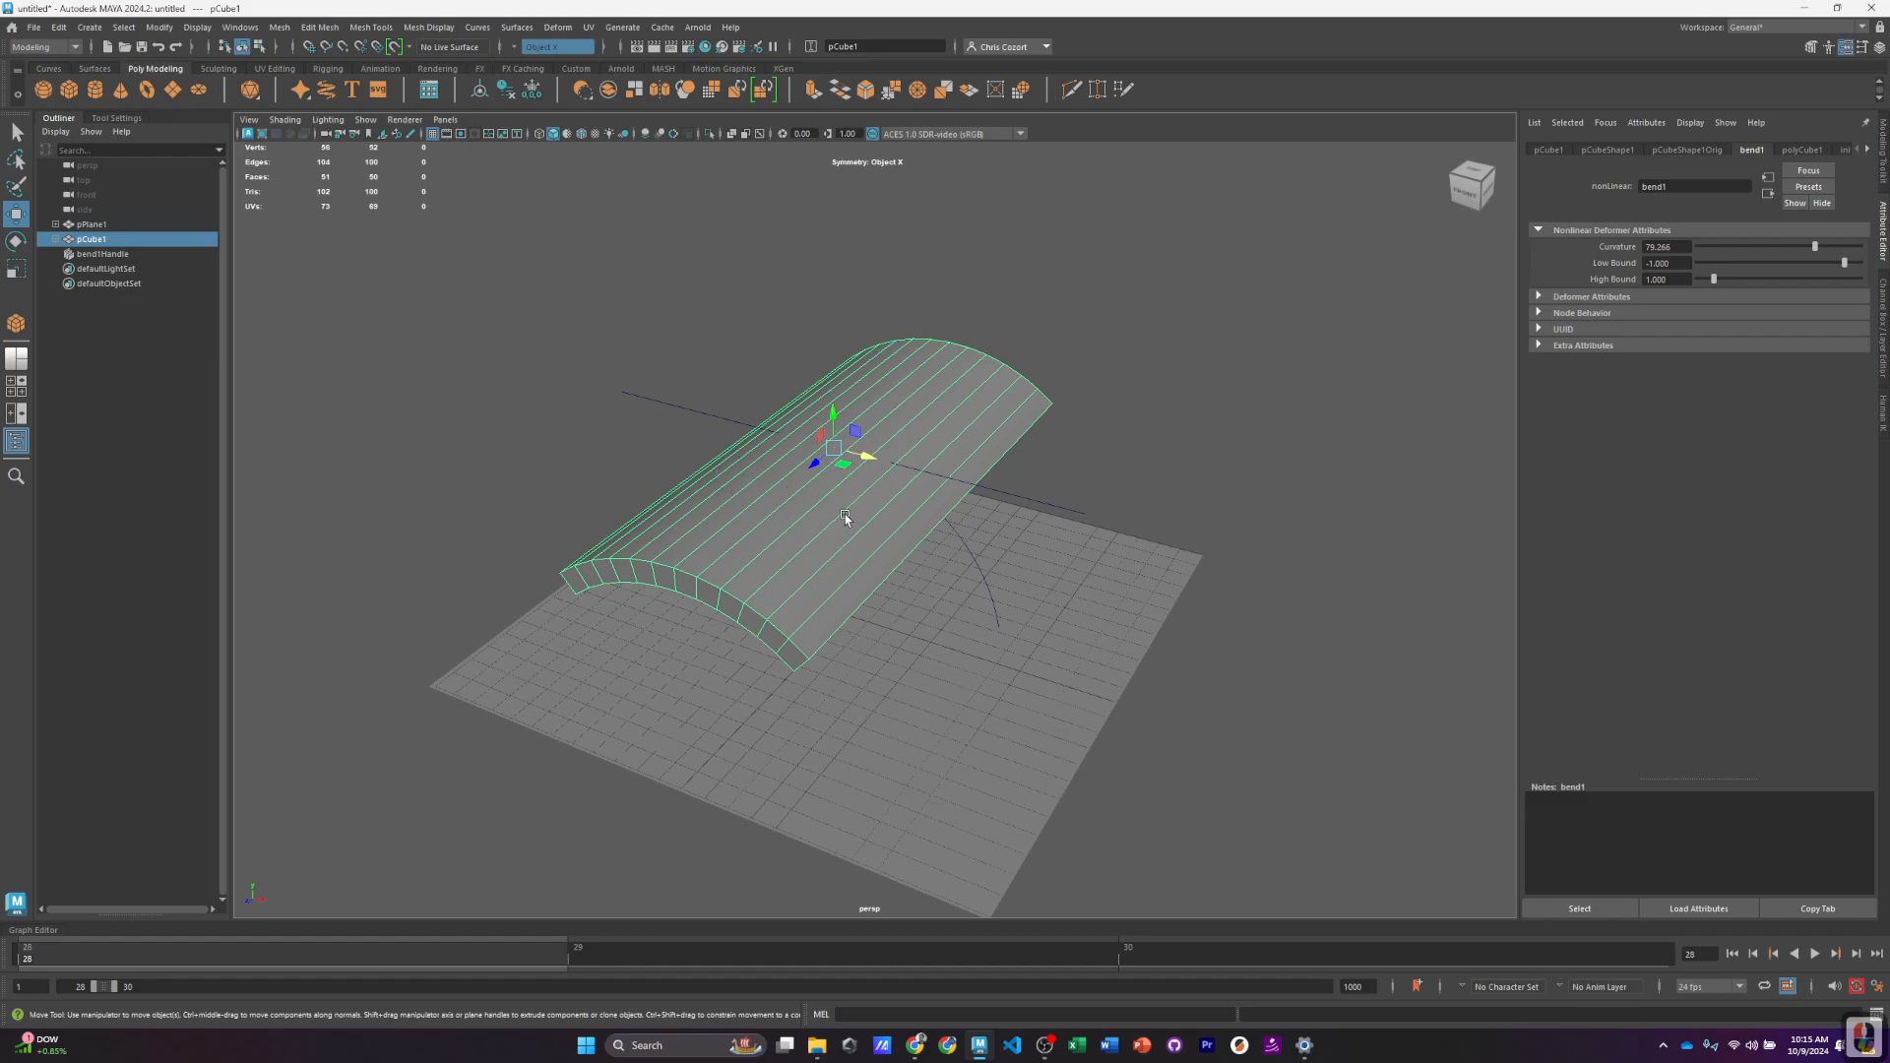
{"action": "left_click_drag", "start_coordinate": [844, 514], "coordinate": [1058, 423], "text": "alt"}
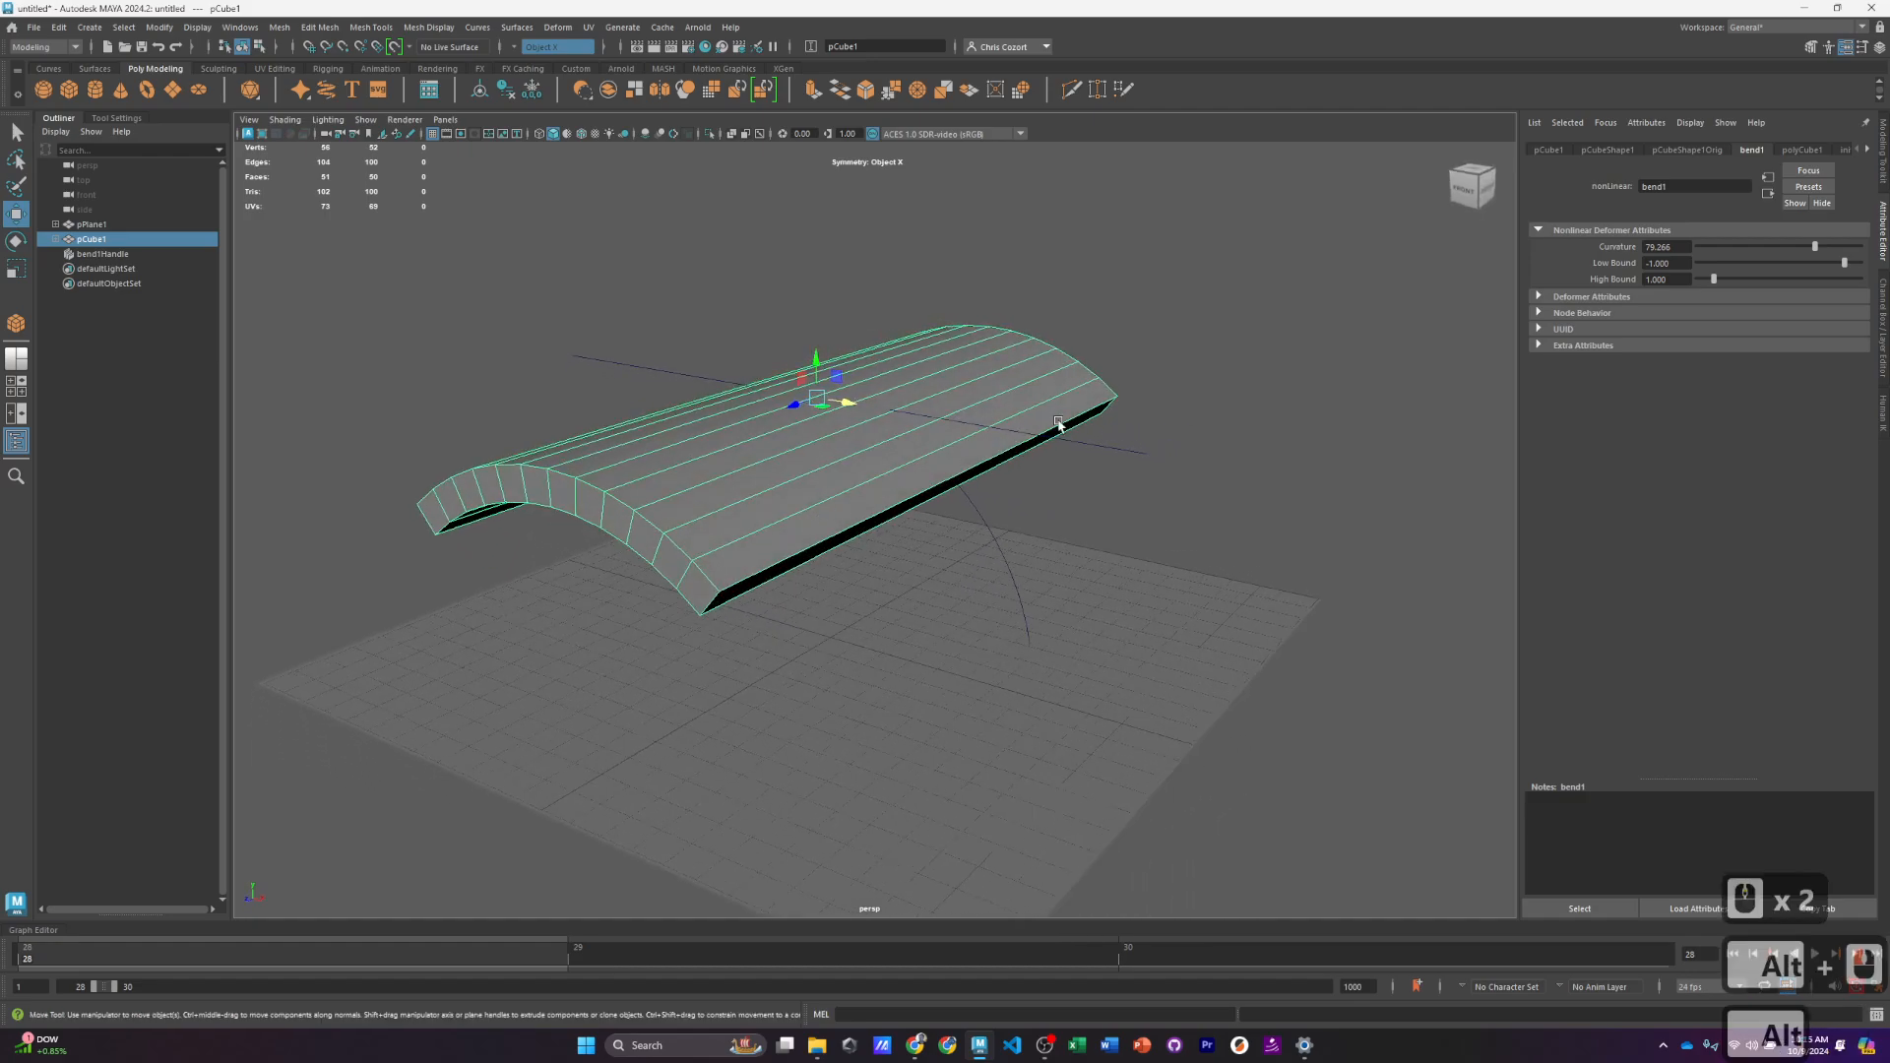
{"action": "left_click", "coordinate": [1105, 446], "text": "shift"}
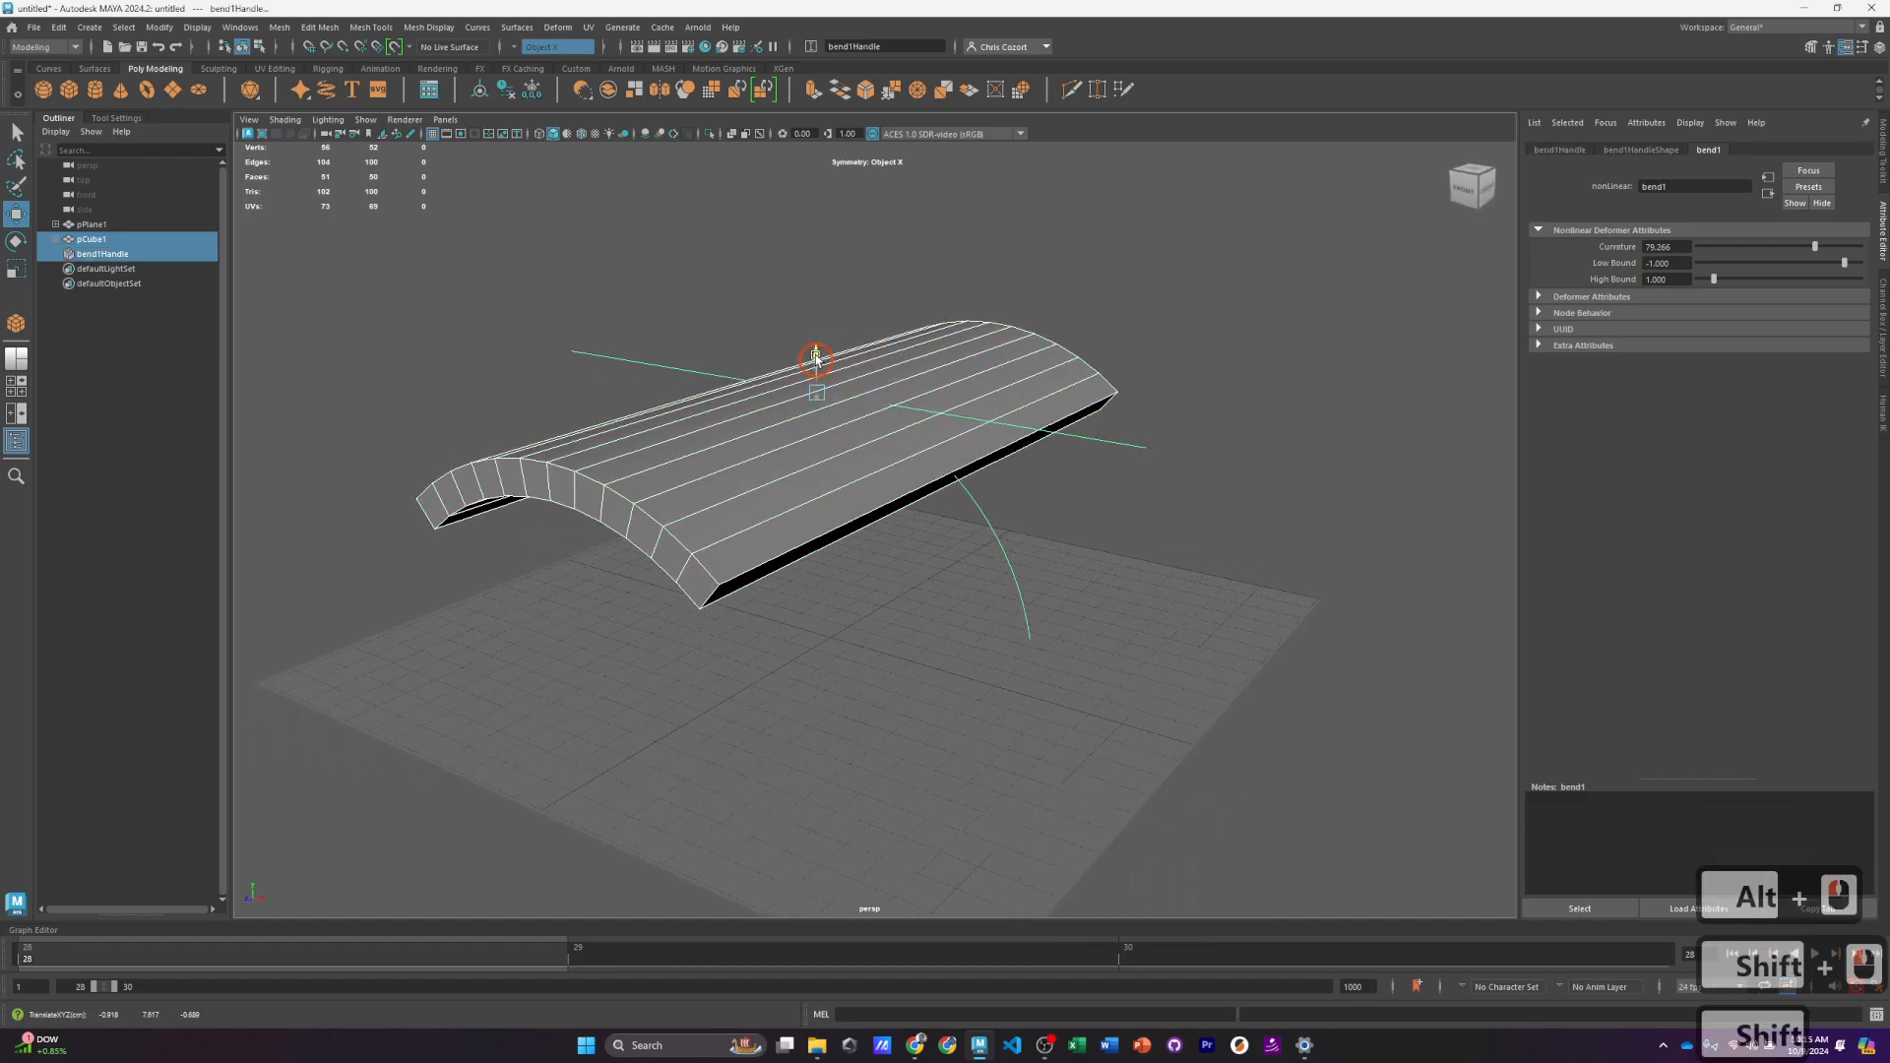
{"action": "left_click_drag", "start_coordinate": [814, 371], "coordinate": [814, 322]}
{"action": "left_click_drag", "start_coordinate": [928, 444], "coordinate": [985, 448], "text": "alt"}
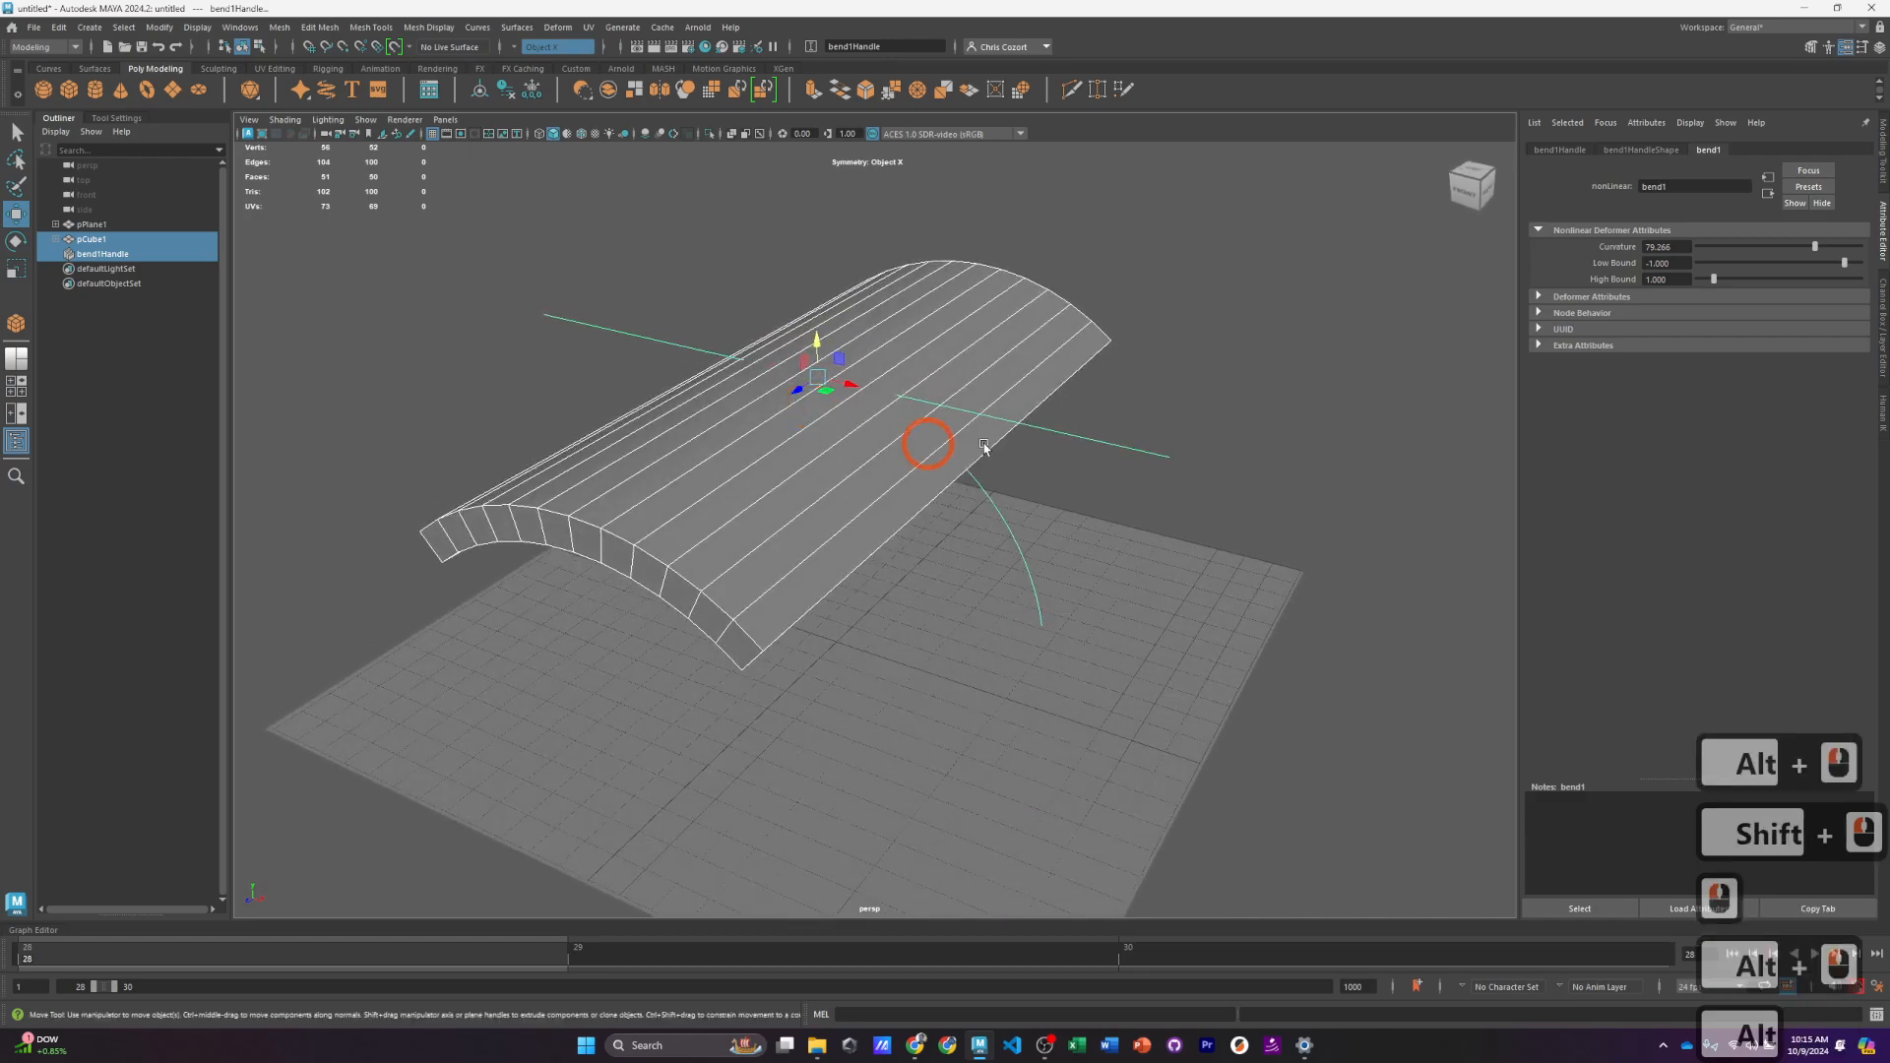
Step: Scale the bend handle down along its length to tighten the arch, and delete the box's construction history
{"action": "left_click", "coordinate": [1076, 437]}
{"action": "key", "text": "e"}
{"action": "key", "text": "r"}
{"action": "left_click_drag", "start_coordinate": [851, 385], "coordinate": [844, 394]}
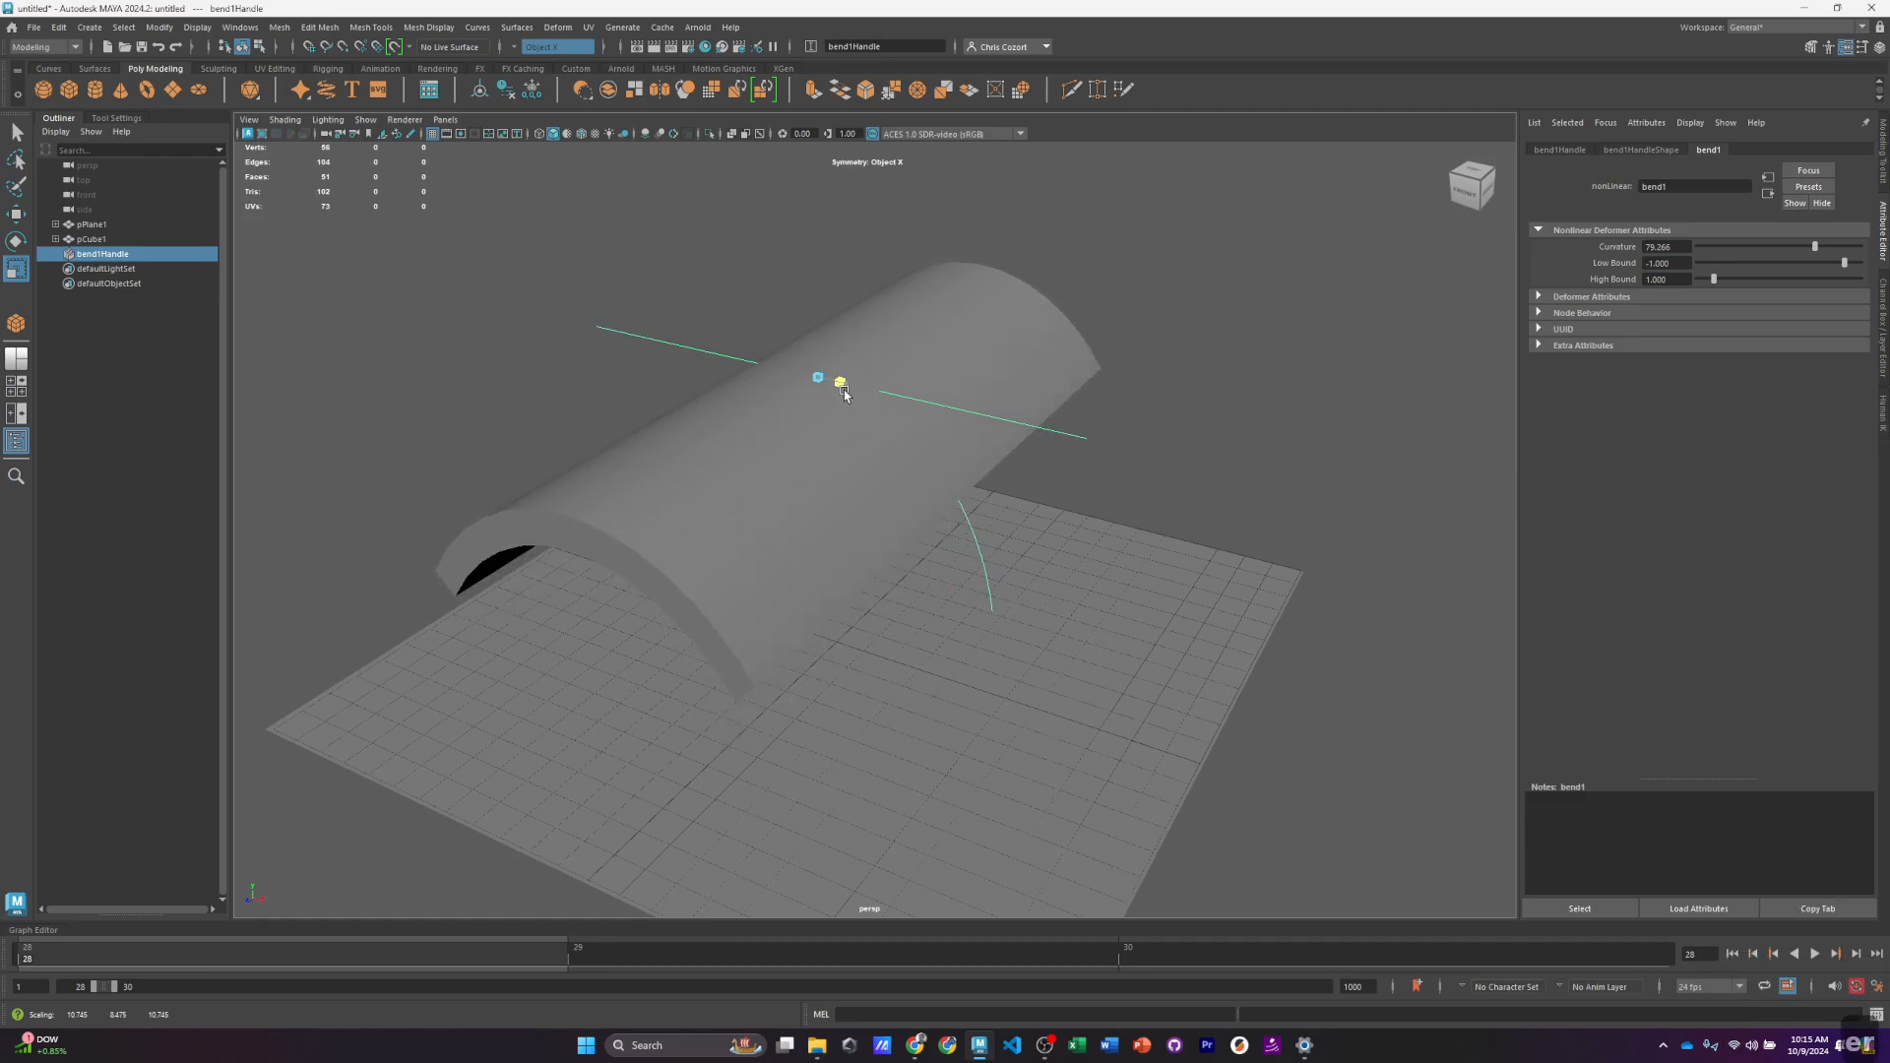
{"action": "left_click", "coordinate": [729, 490]}
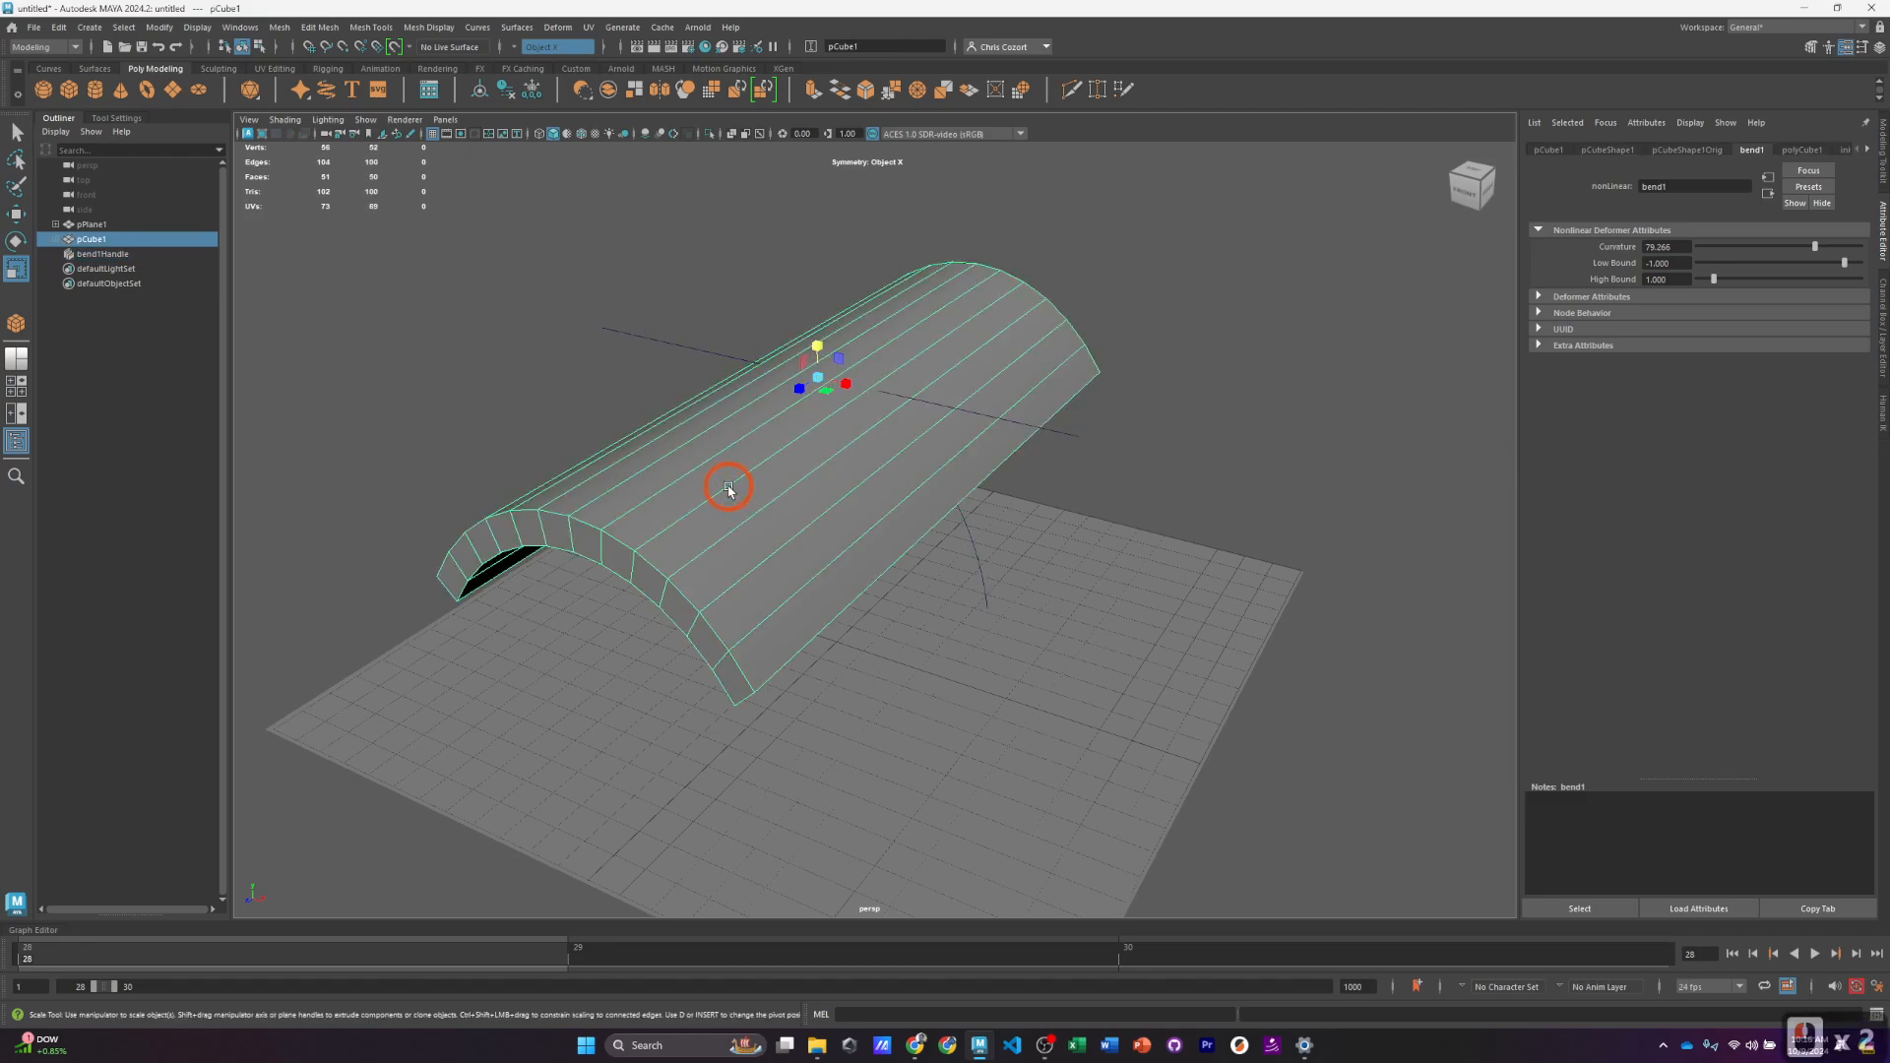
{"action": "left_click", "coordinate": [511, 92]}
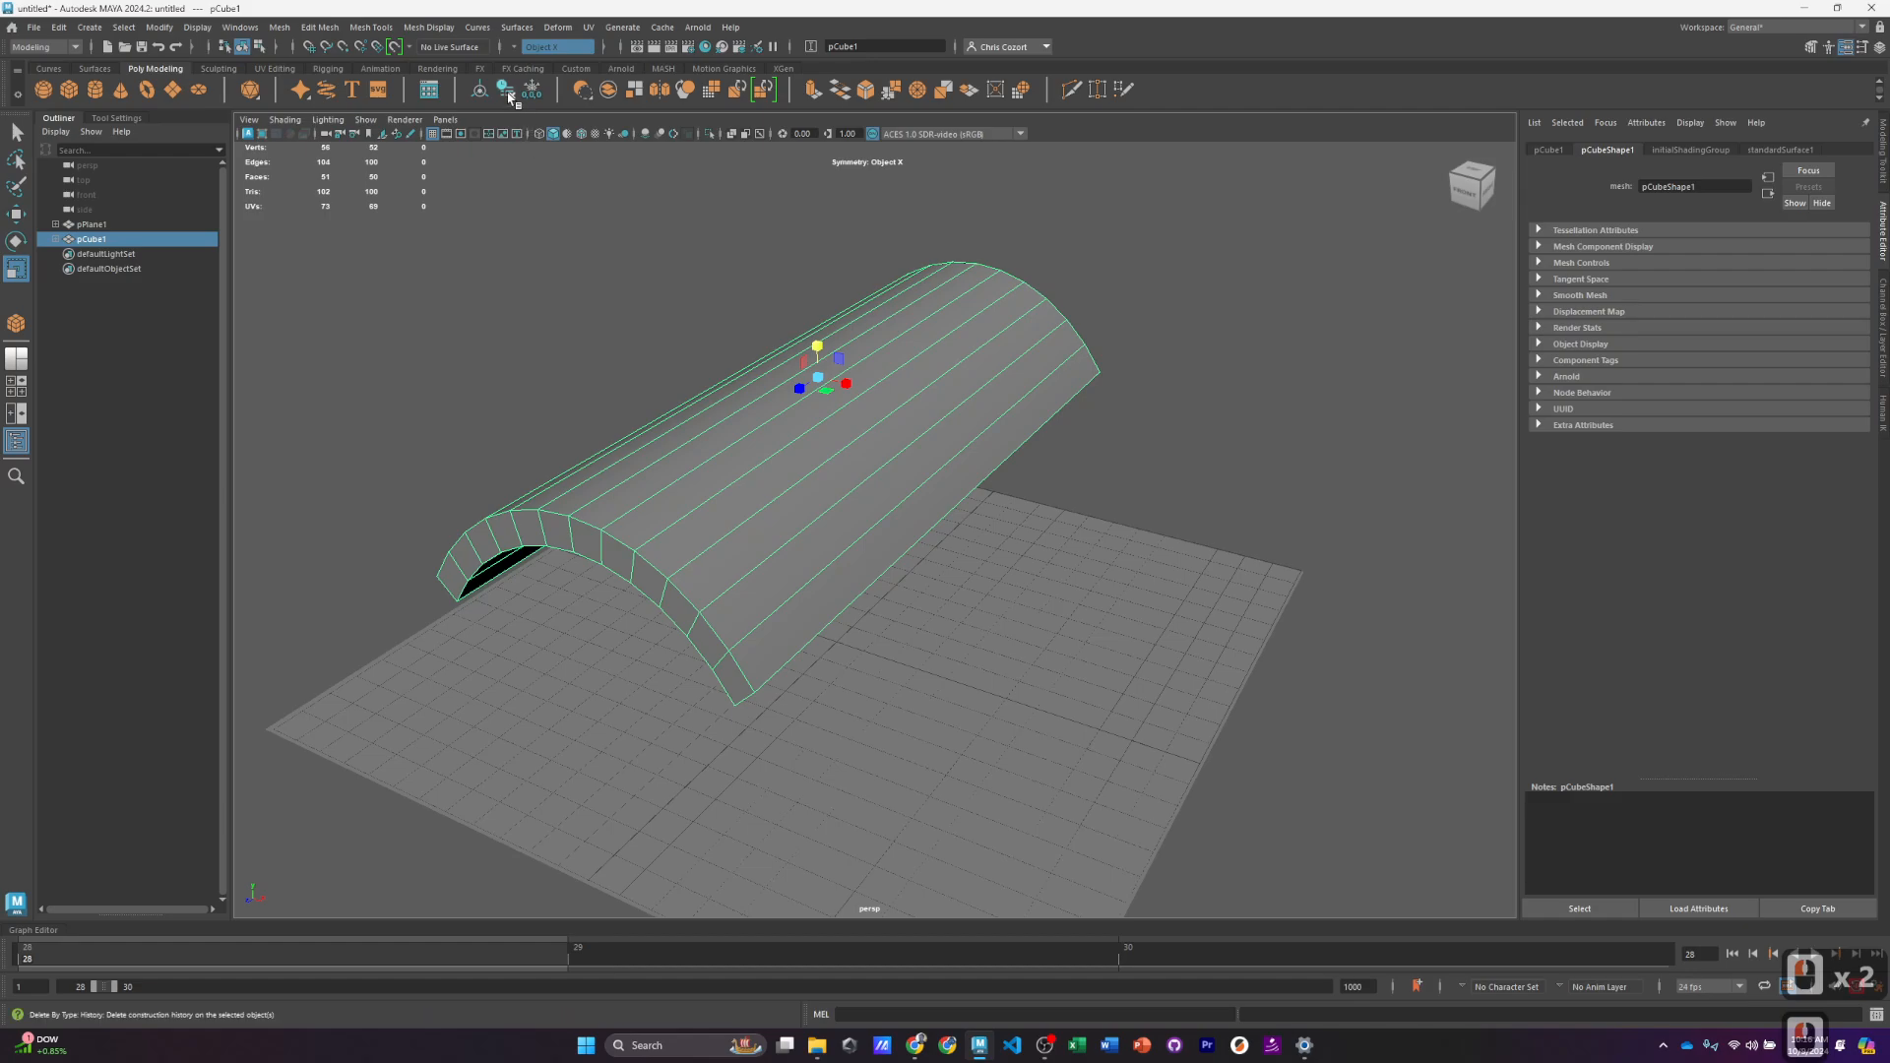
Step: Select the long end faces on both sides of the arch and extrude them downward into side walls
{"action": "left_click_drag", "start_coordinate": [801, 470], "coordinate": [877, 481], "text": "alt"}
{"action": "scroll", "coordinate": [860, 492], "scroll_direction": "up", "scroll_amount": 2}
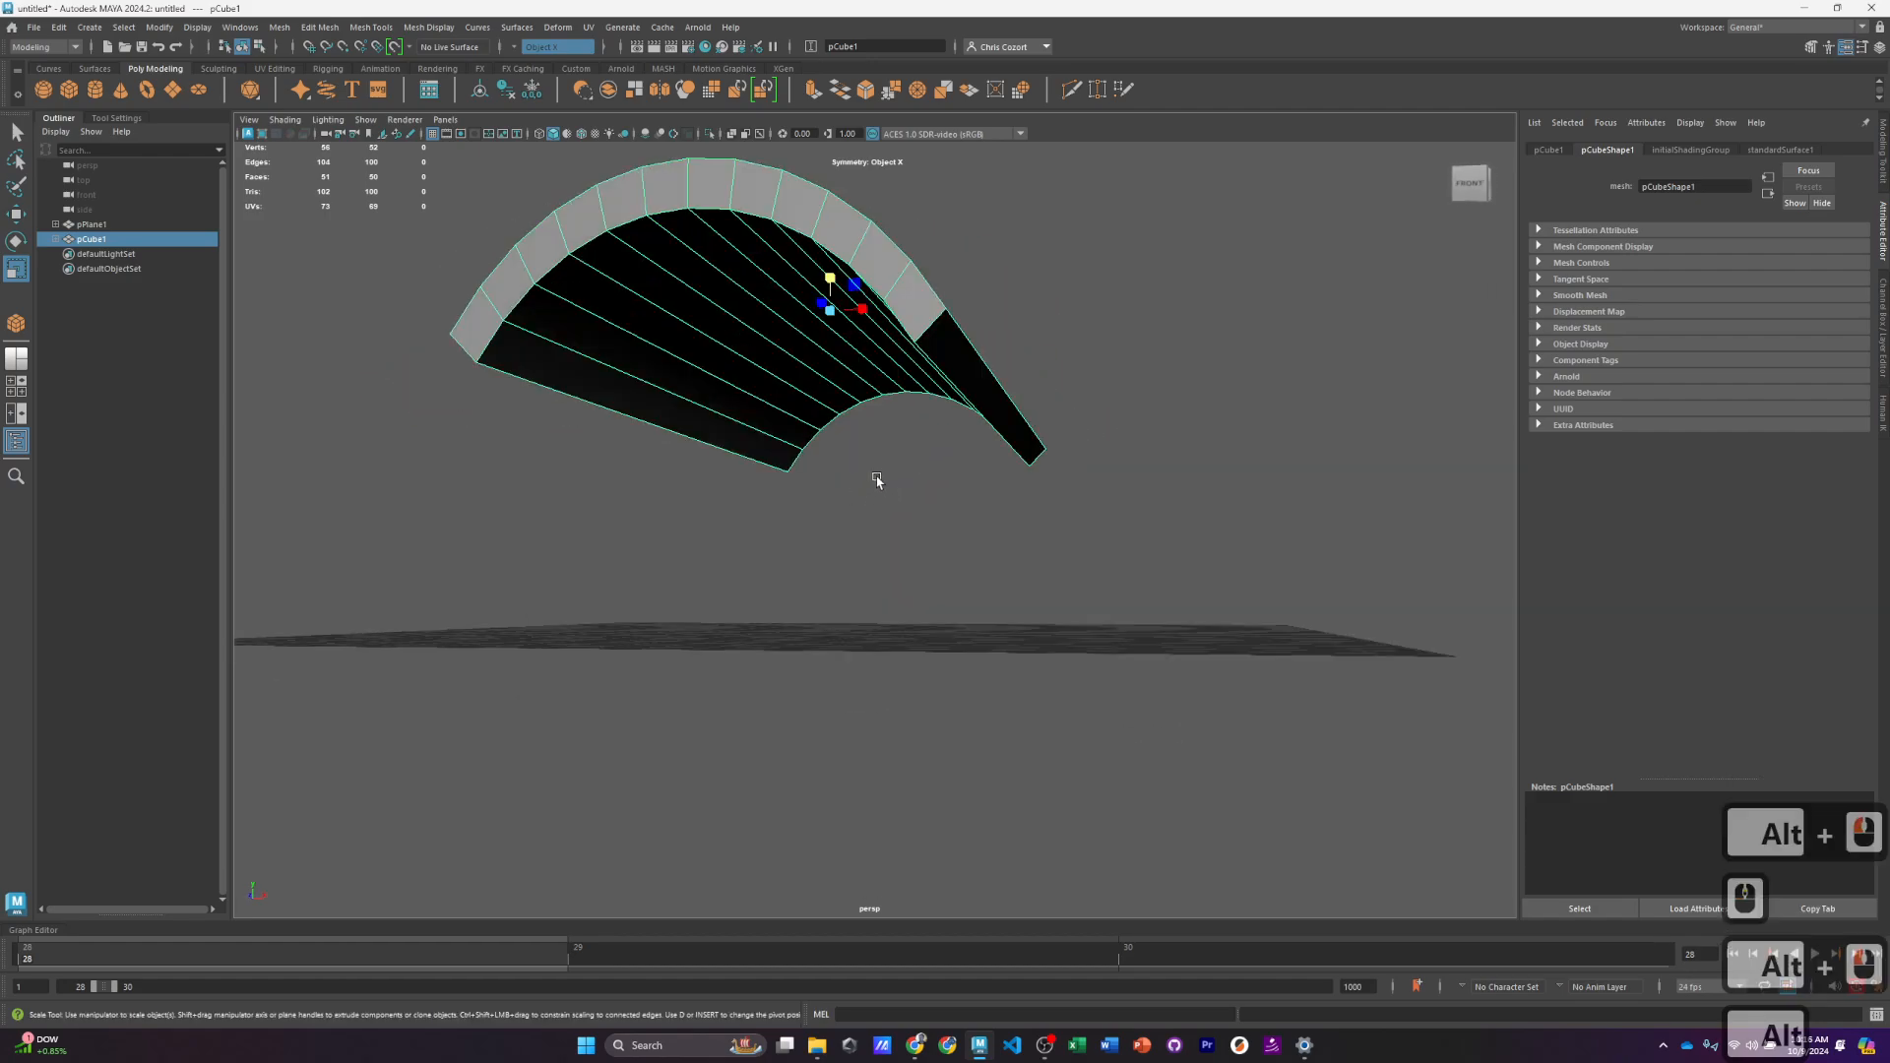
{"action": "right_click_drag", "start_coordinate": [942, 368], "coordinate": [962, 371]}
{"action": "left_click", "coordinate": [990, 386]}
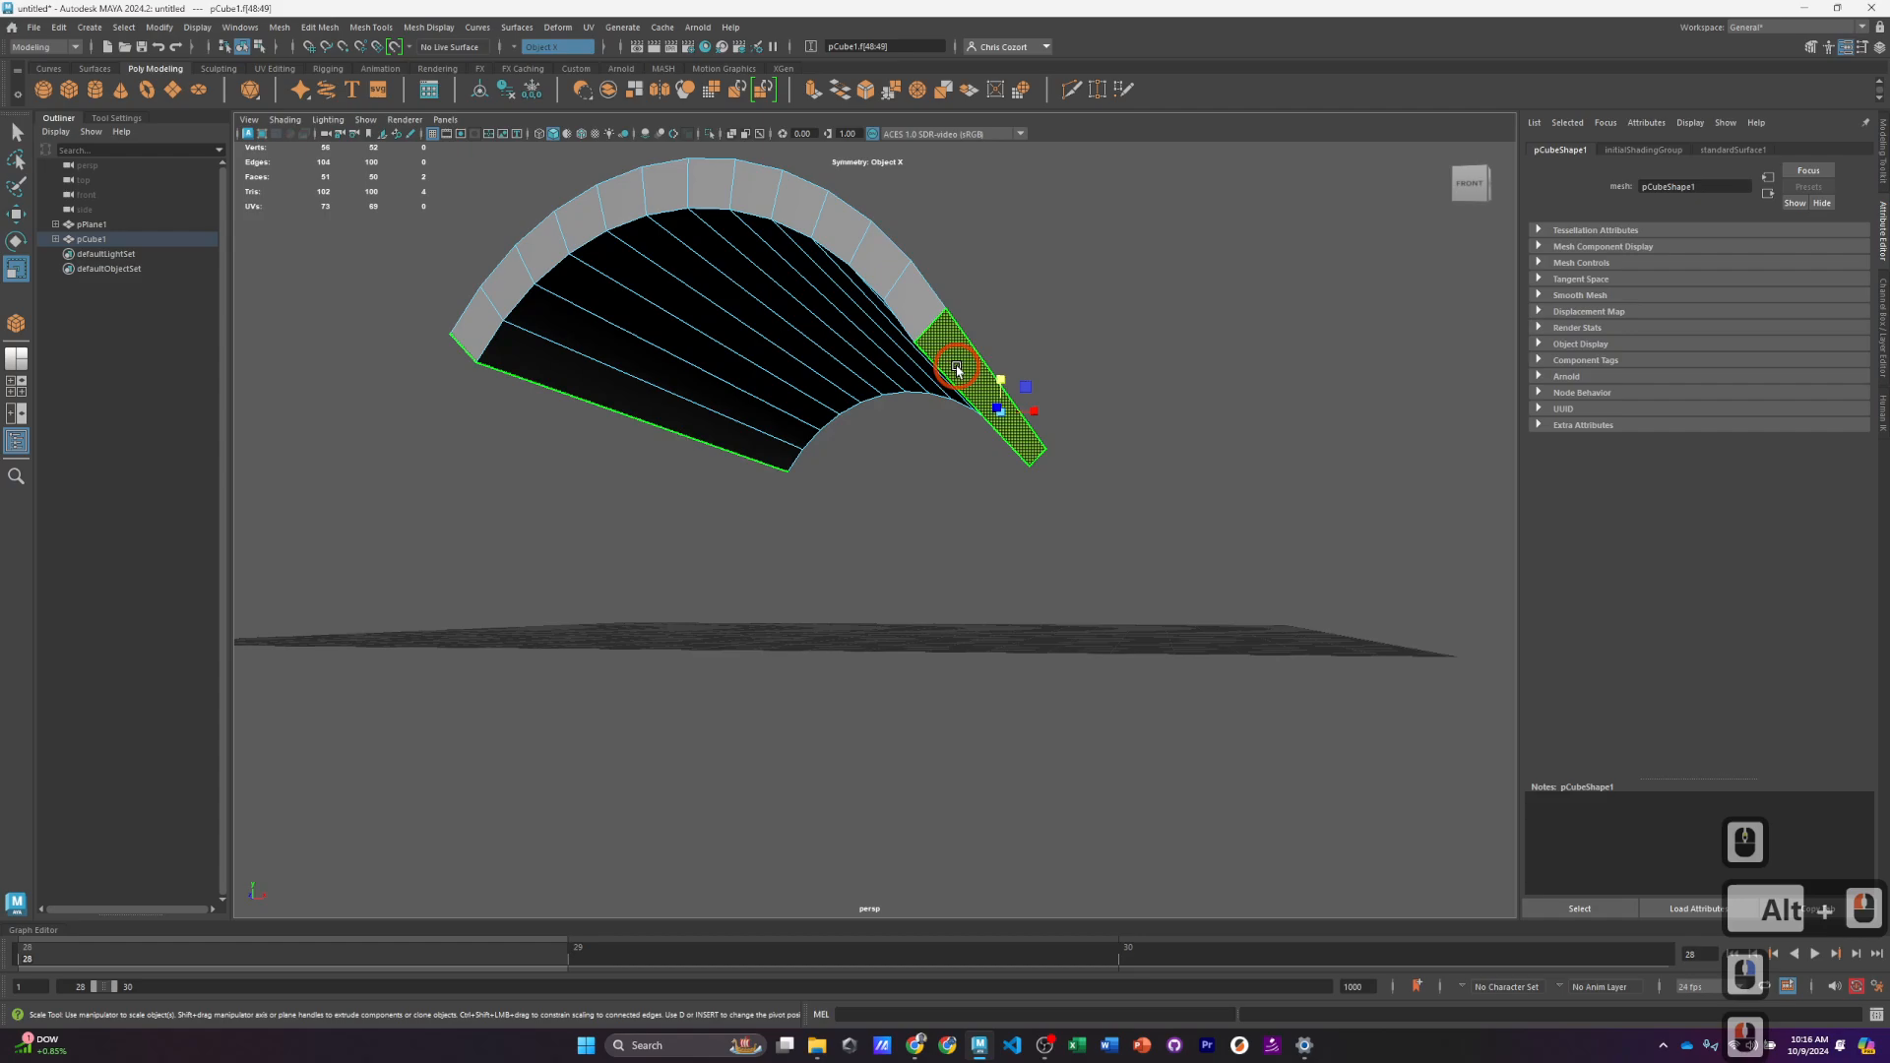
{"action": "left_click_drag", "start_coordinate": [989, 386], "coordinate": [930, 455], "text": "alt"}
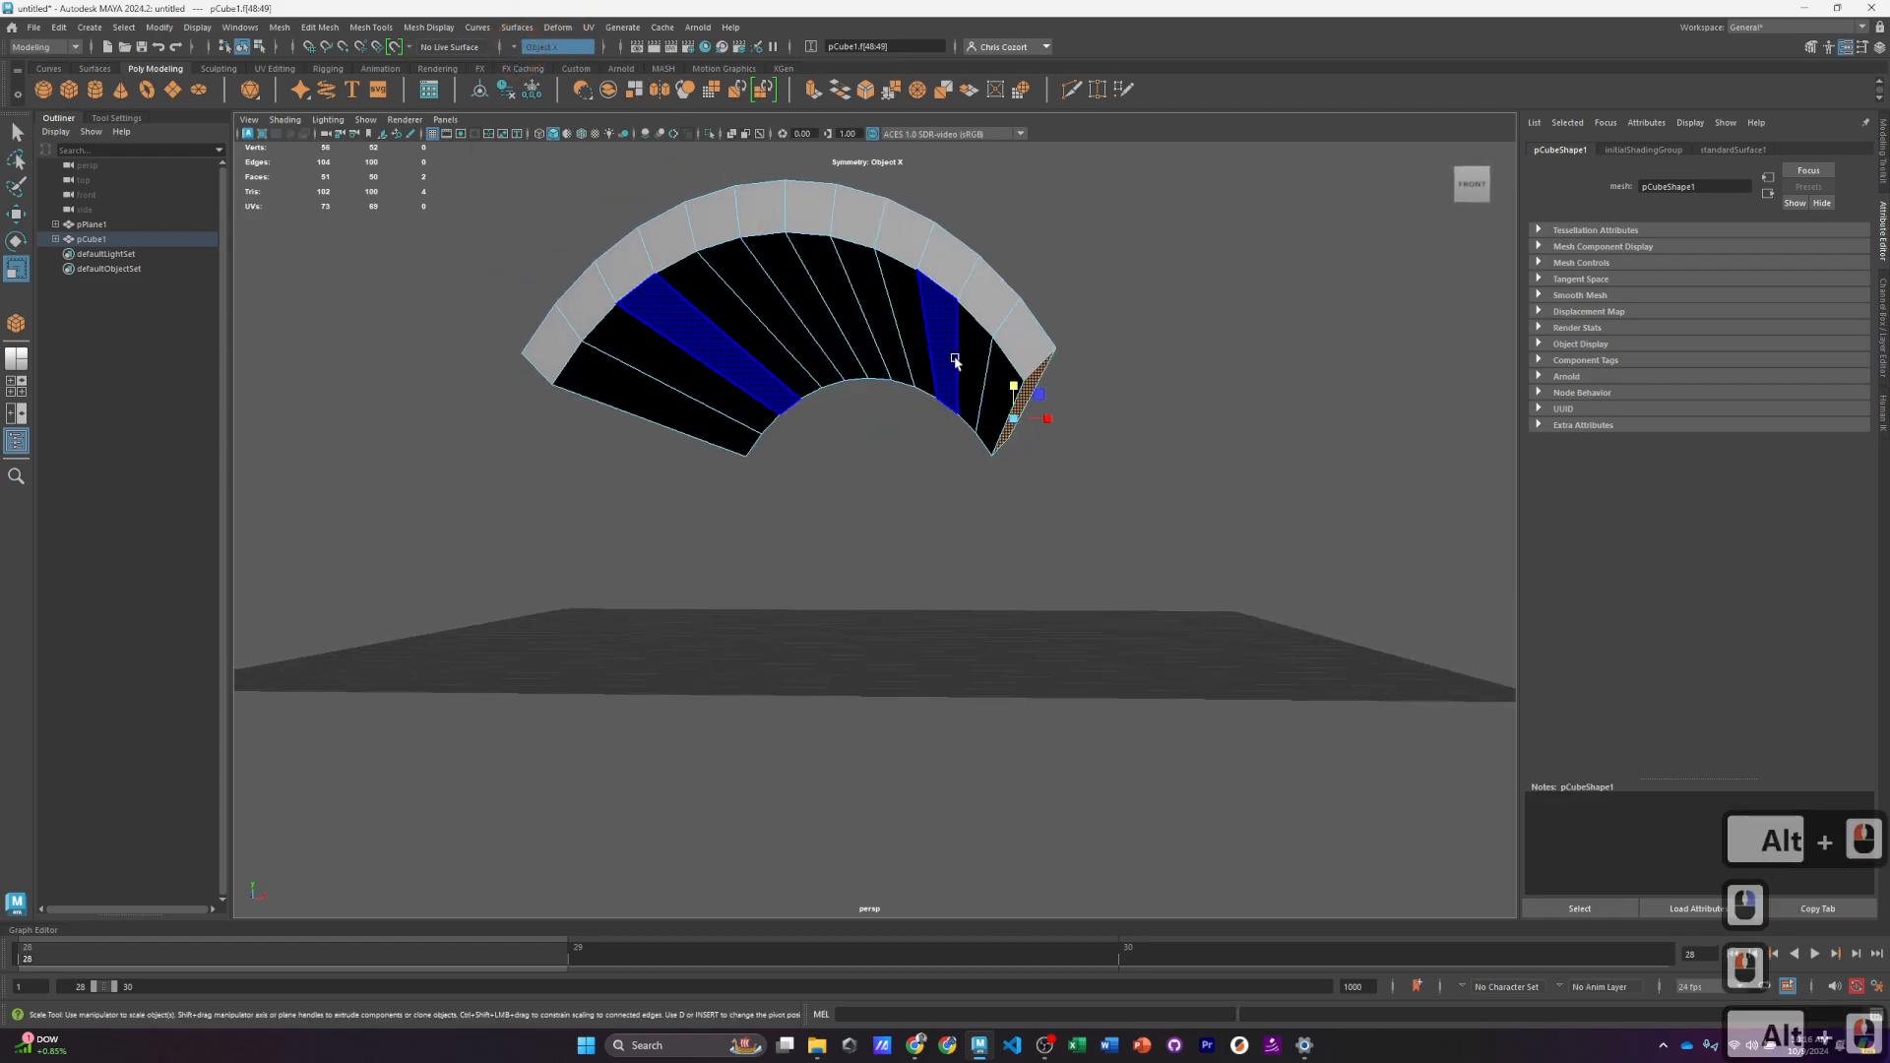
{"action": "left_click_drag", "start_coordinate": [953, 360], "coordinate": [891, 581], "text": "alt"}
{"action": "key", "text": "w"}
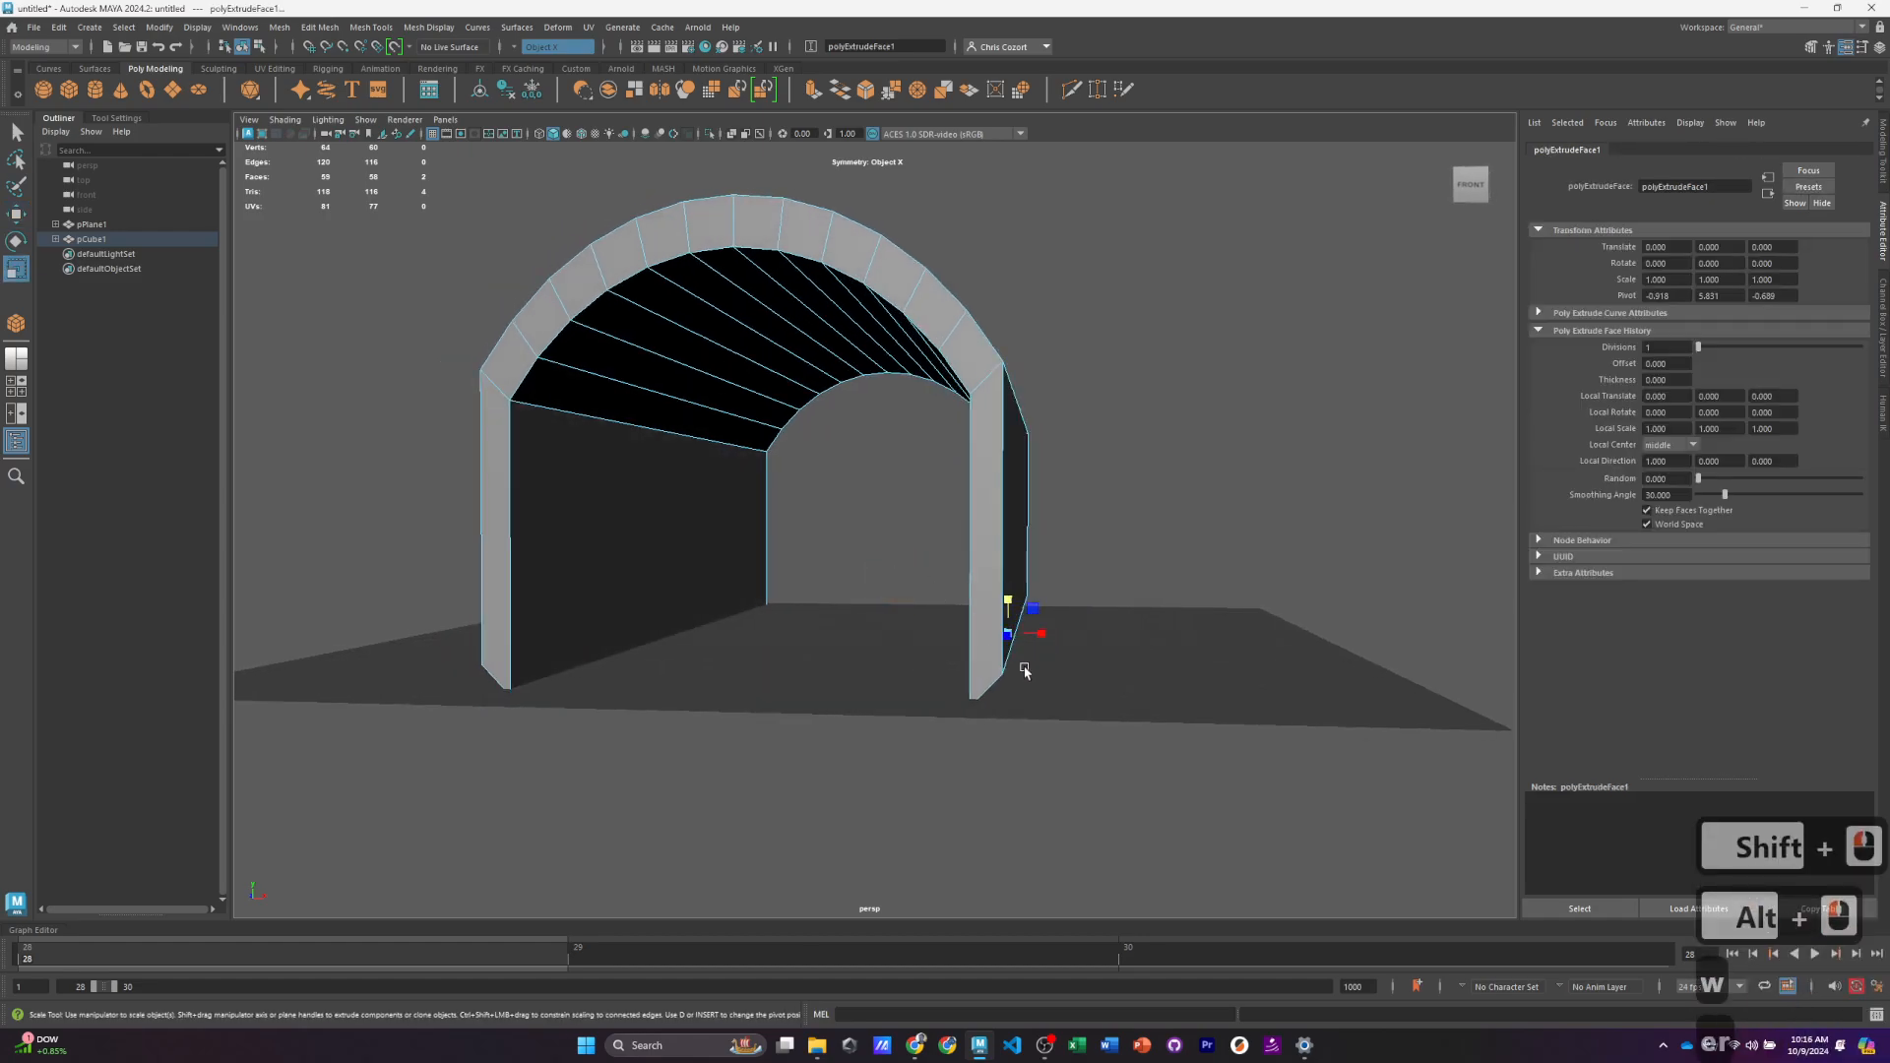
Step: Flatten the extruded bottom faces of the side walls vertically so they are level
{"action": "key", "text": "w"}
{"action": "key", "text": "e"}
{"action": "left_click_drag", "start_coordinate": [1017, 635], "coordinate": [1006, 707], "text": "alt"}
{"action": "key", "text": "r"}
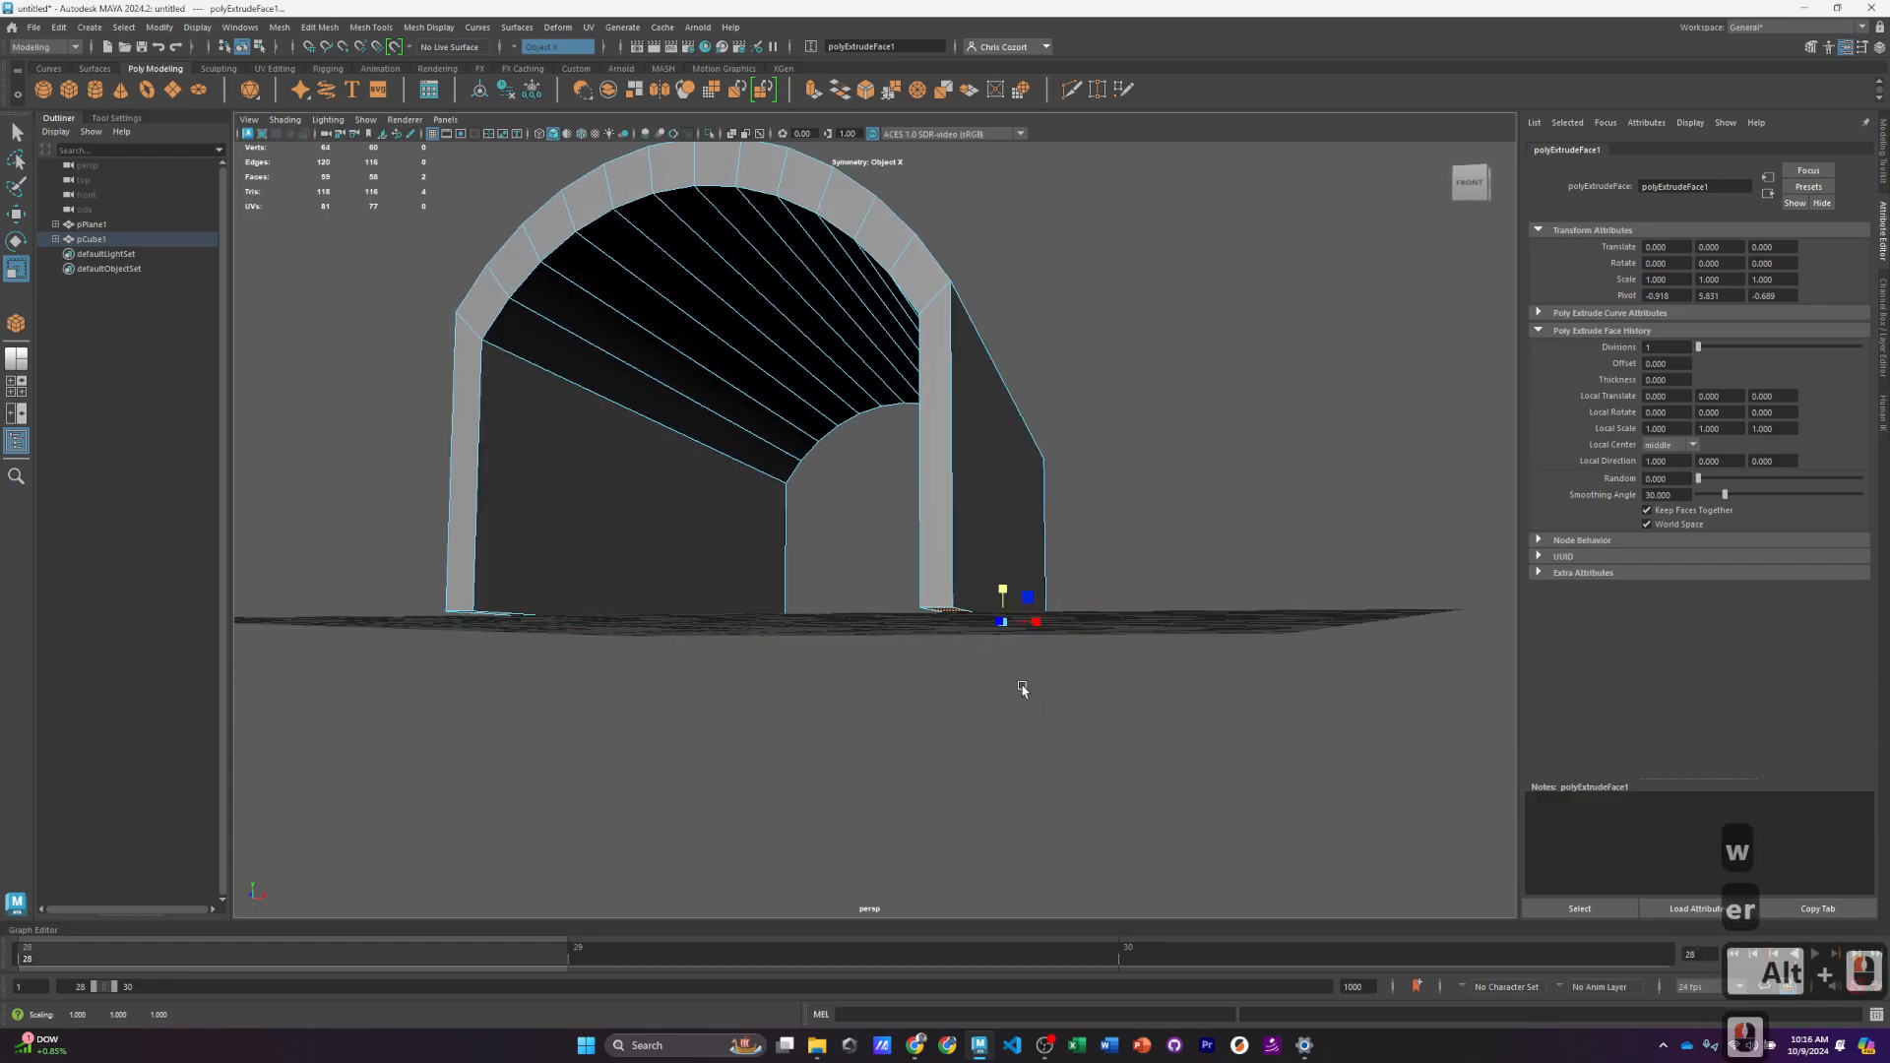
Step: Lower the side walls' bottom faces until they sit just beneath the ground plane
{"action": "left_click_drag", "start_coordinate": [1064, 646], "coordinate": [1025, 662], "text": "alt"}
{"action": "key", "text": "w"}
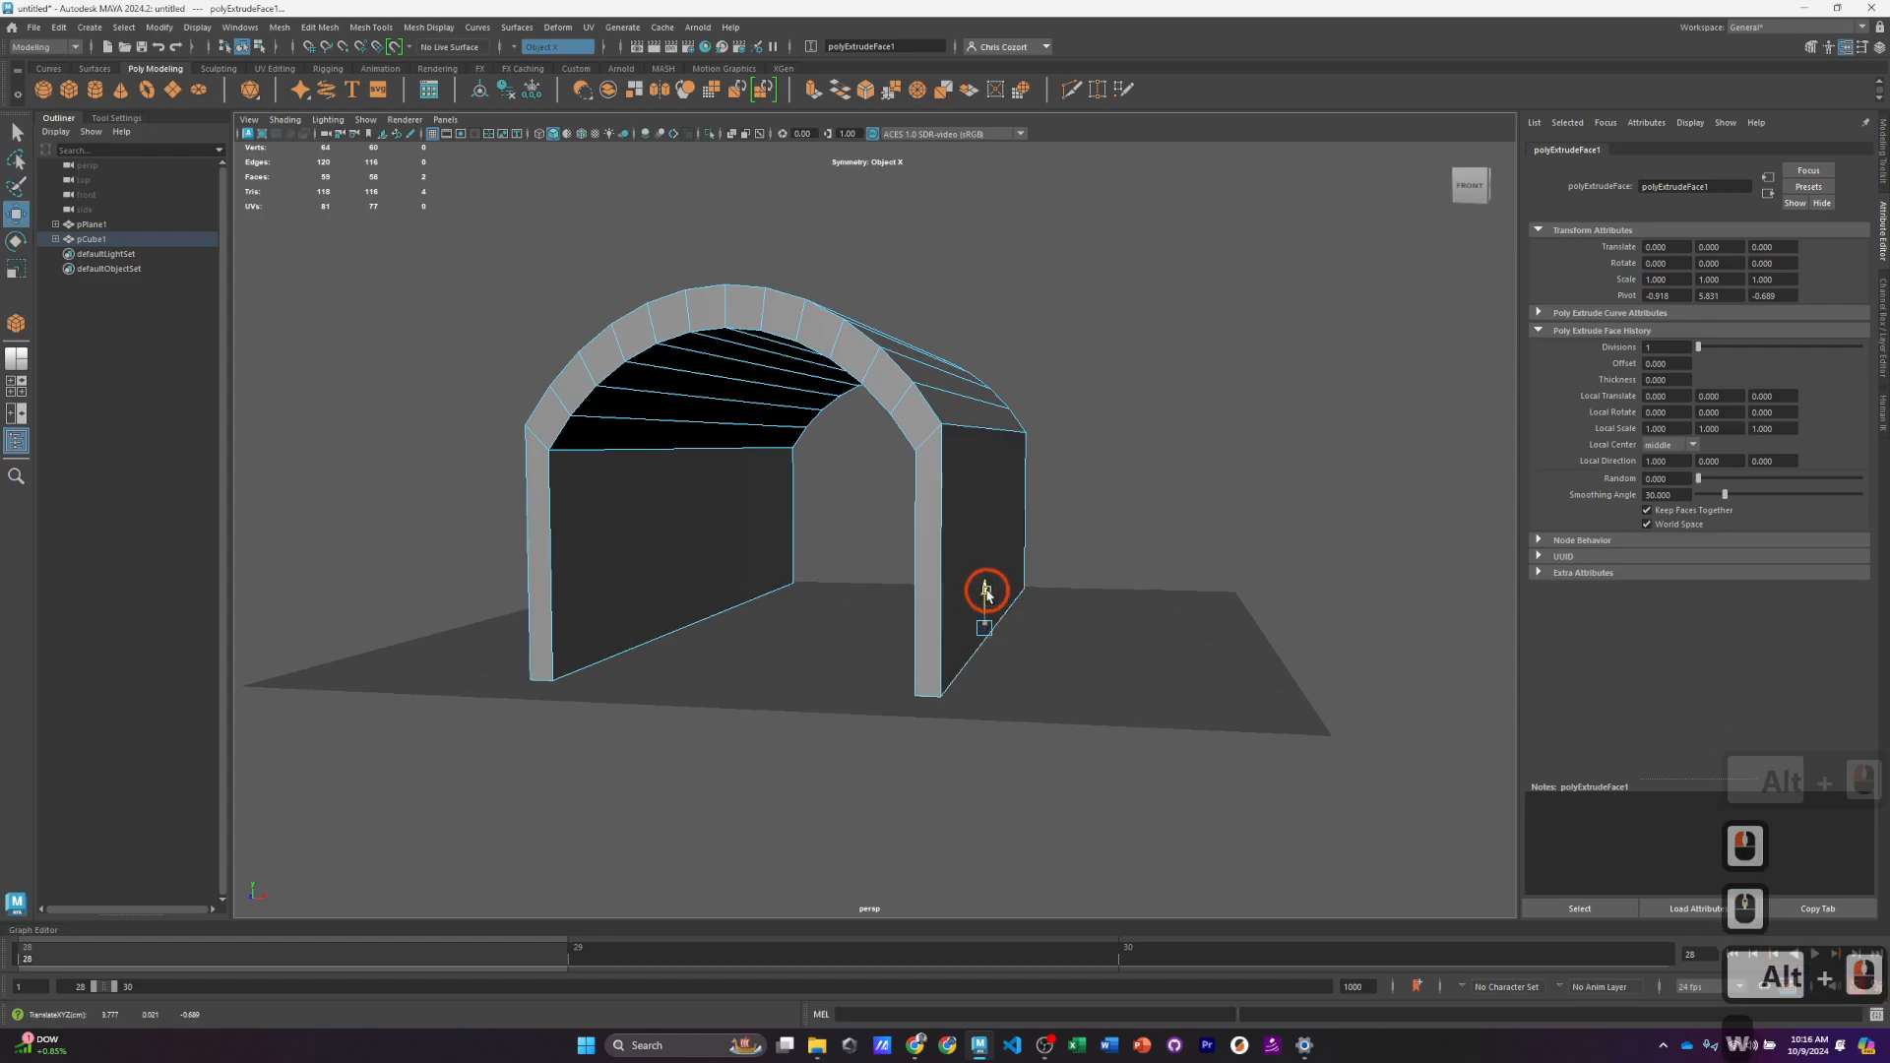
{"action": "left_click_drag", "start_coordinate": [986, 591], "coordinate": [985, 595]}
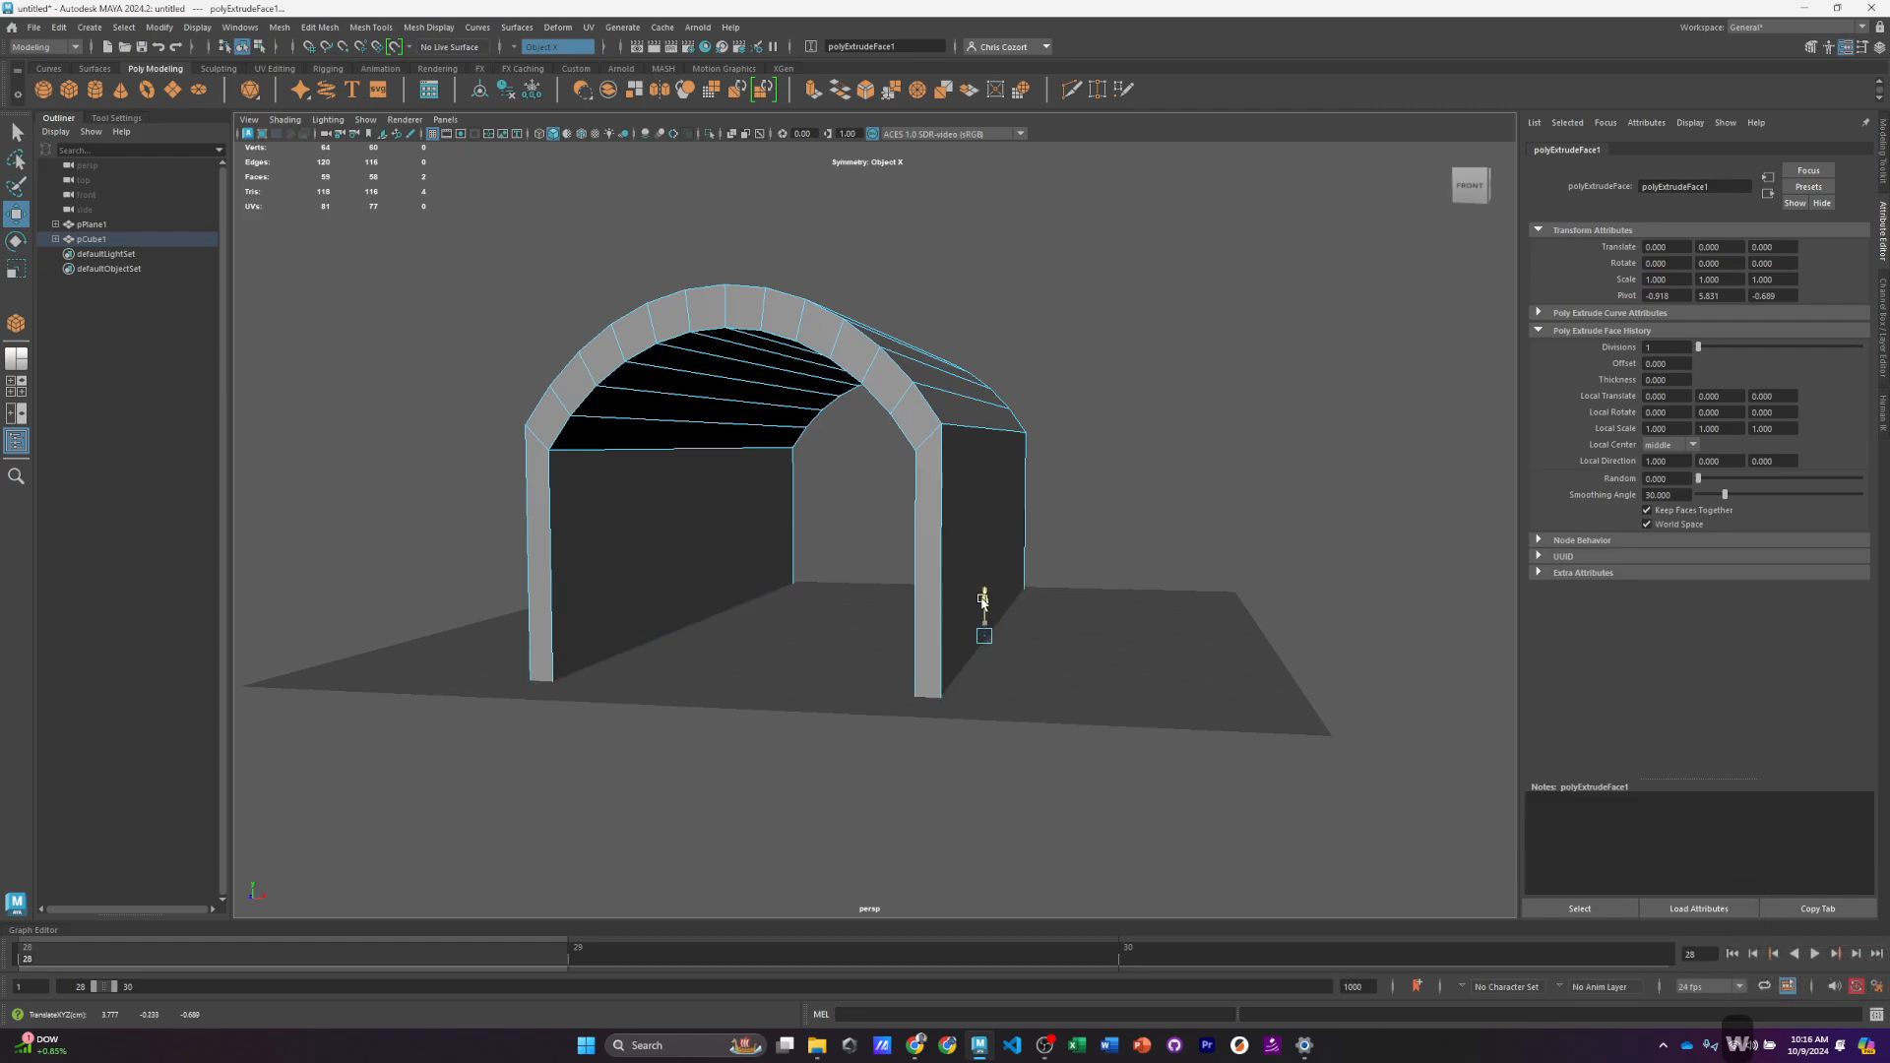
{"action": "left_click_drag", "start_coordinate": [983, 604], "coordinate": [977, 619], "text": "alt"}
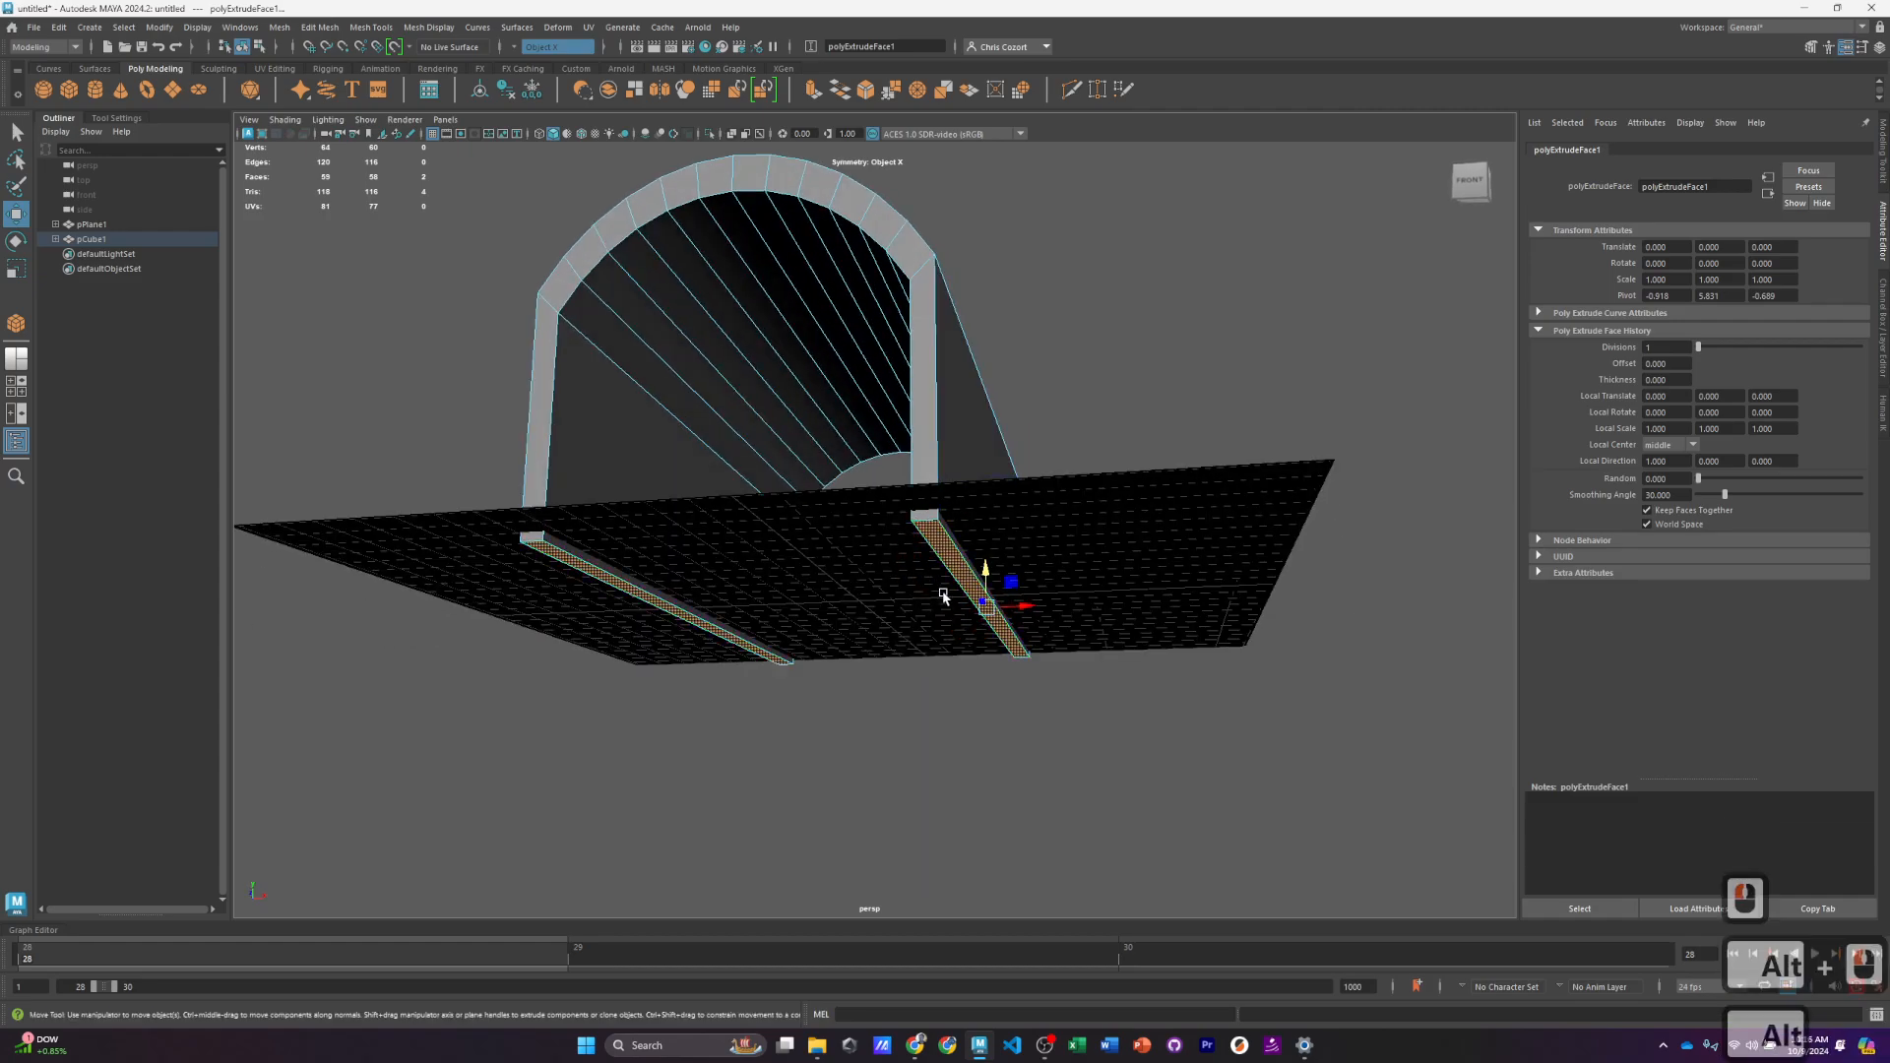
{"action": "left_click_drag", "start_coordinate": [904, 533], "coordinate": [898, 595], "text": "alt"}
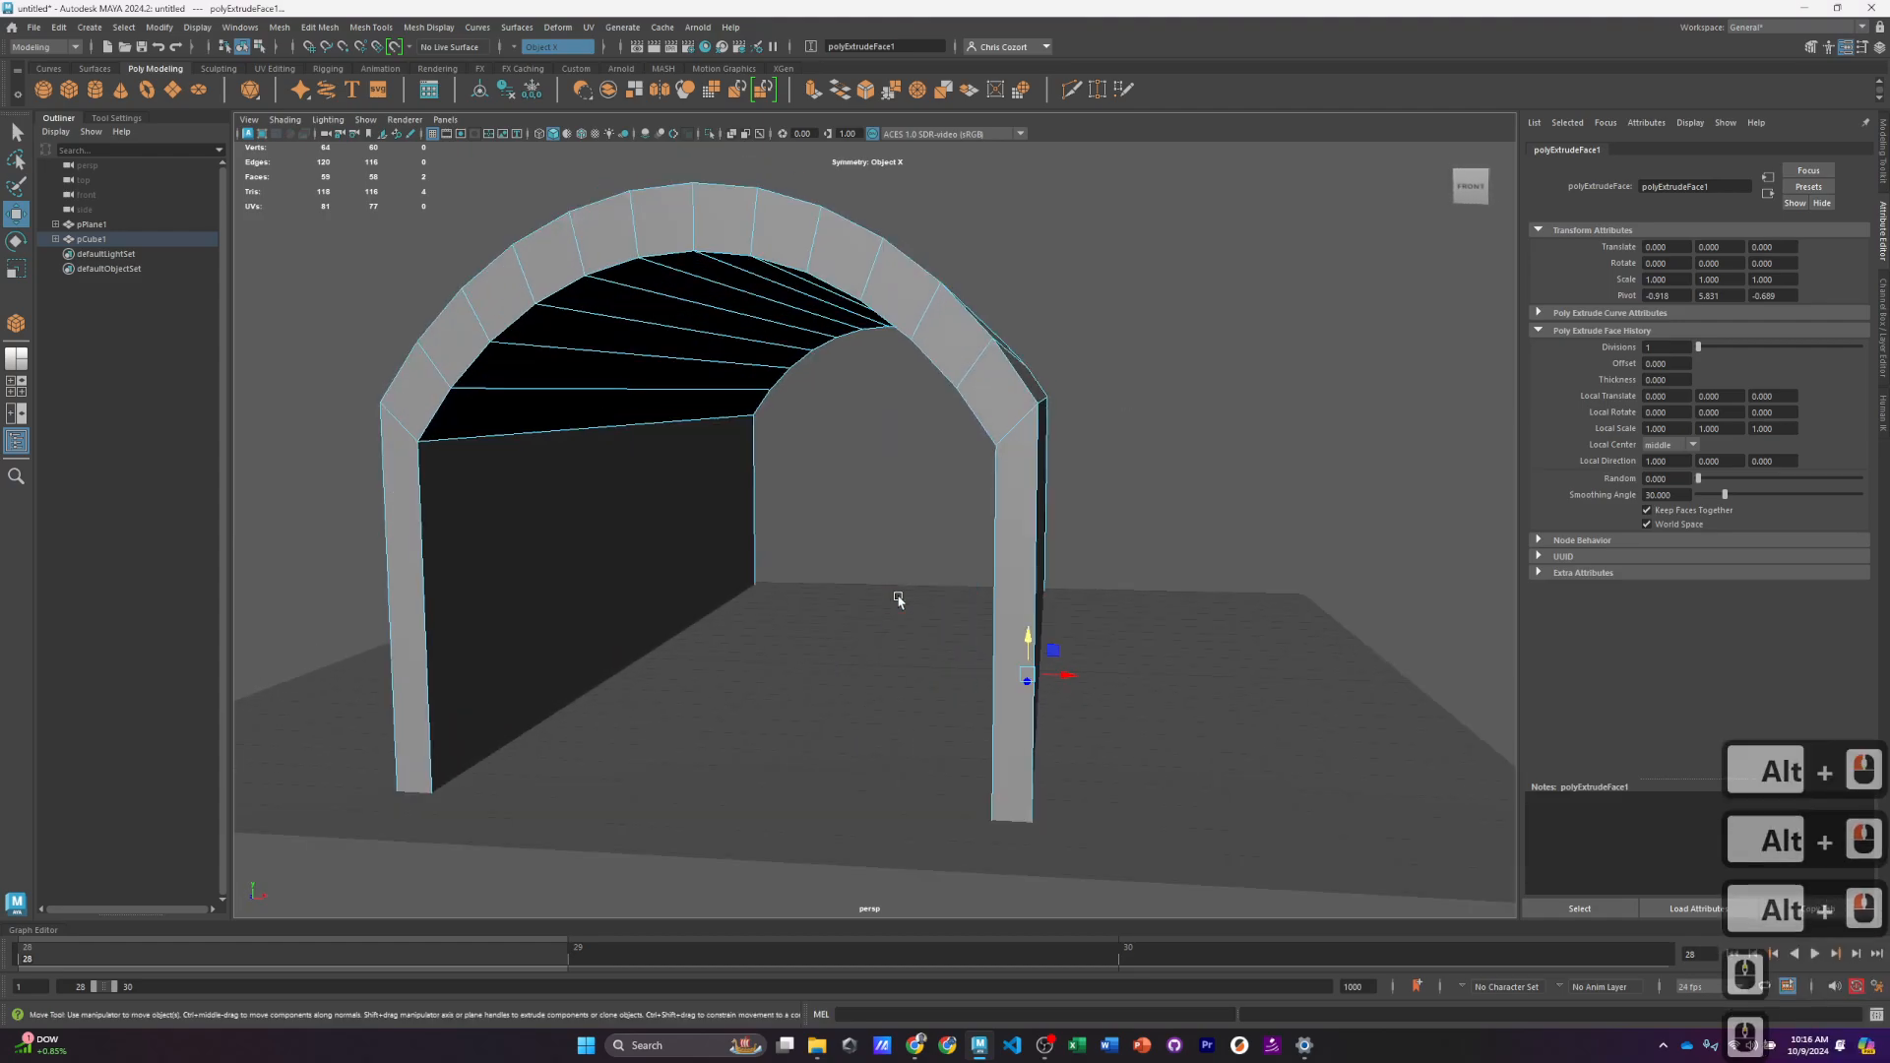
{"action": "right_click_drag", "start_coordinate": [899, 595], "coordinate": [1024, 520], "text": "alt"}
{"action": "left_click_drag", "start_coordinate": [1024, 520], "coordinate": [982, 527], "text": "alt"}
{"action": "left_click", "coordinate": [981, 530]}
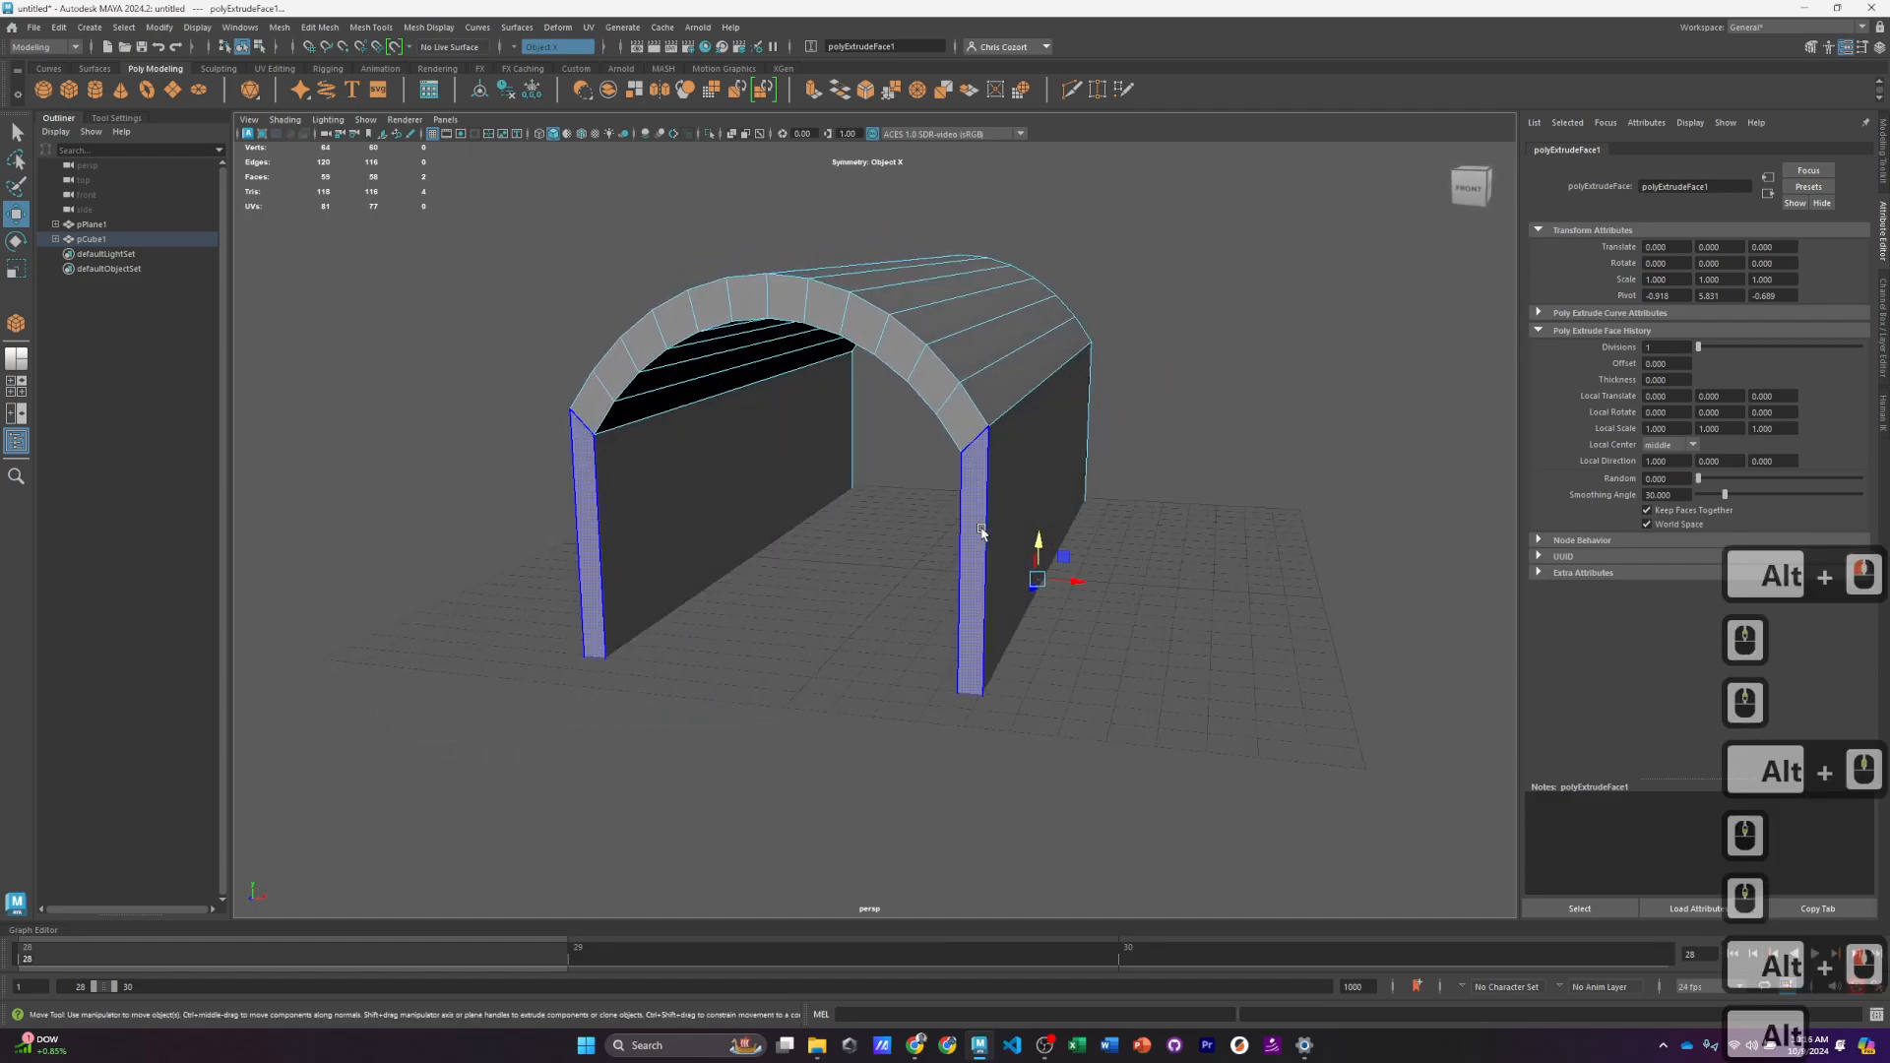
{"action": "left_click", "coordinate": [920, 548]}
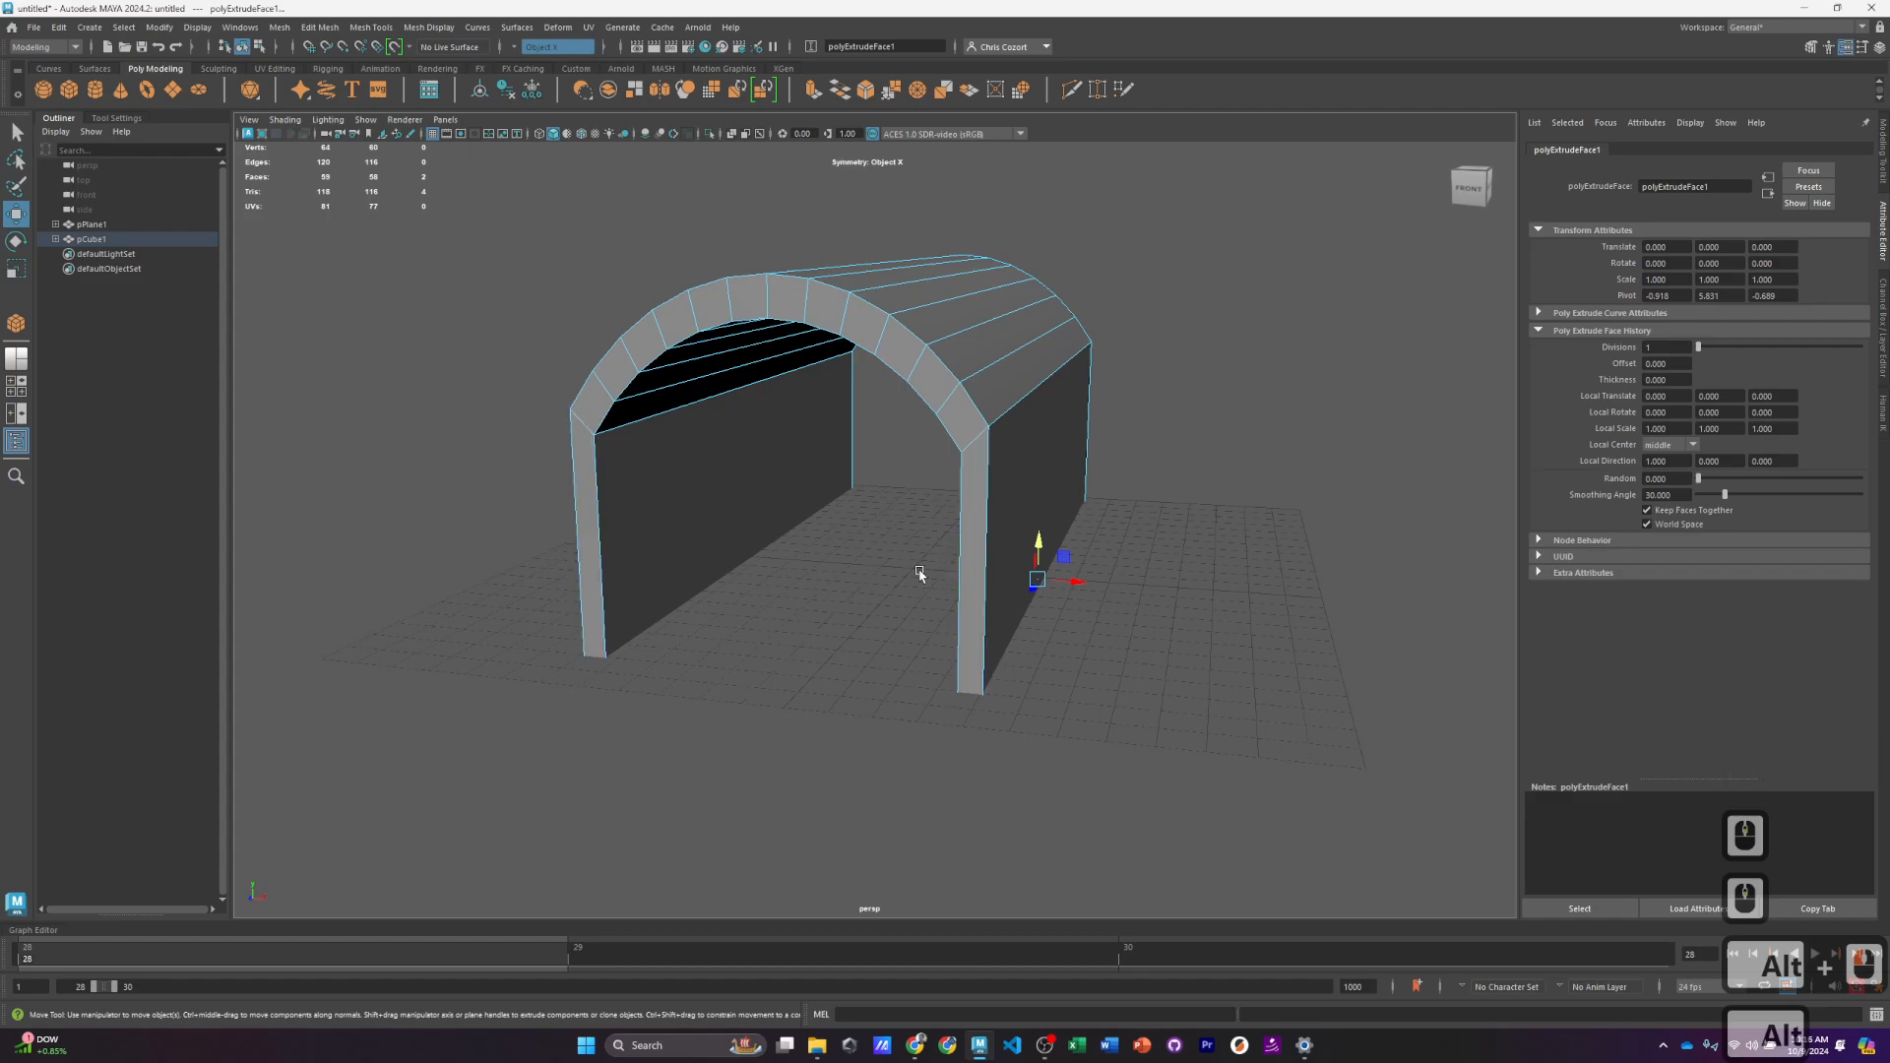
{"action": "right_click_drag", "start_coordinate": [920, 553], "coordinate": [920, 557], "text": "alt"}
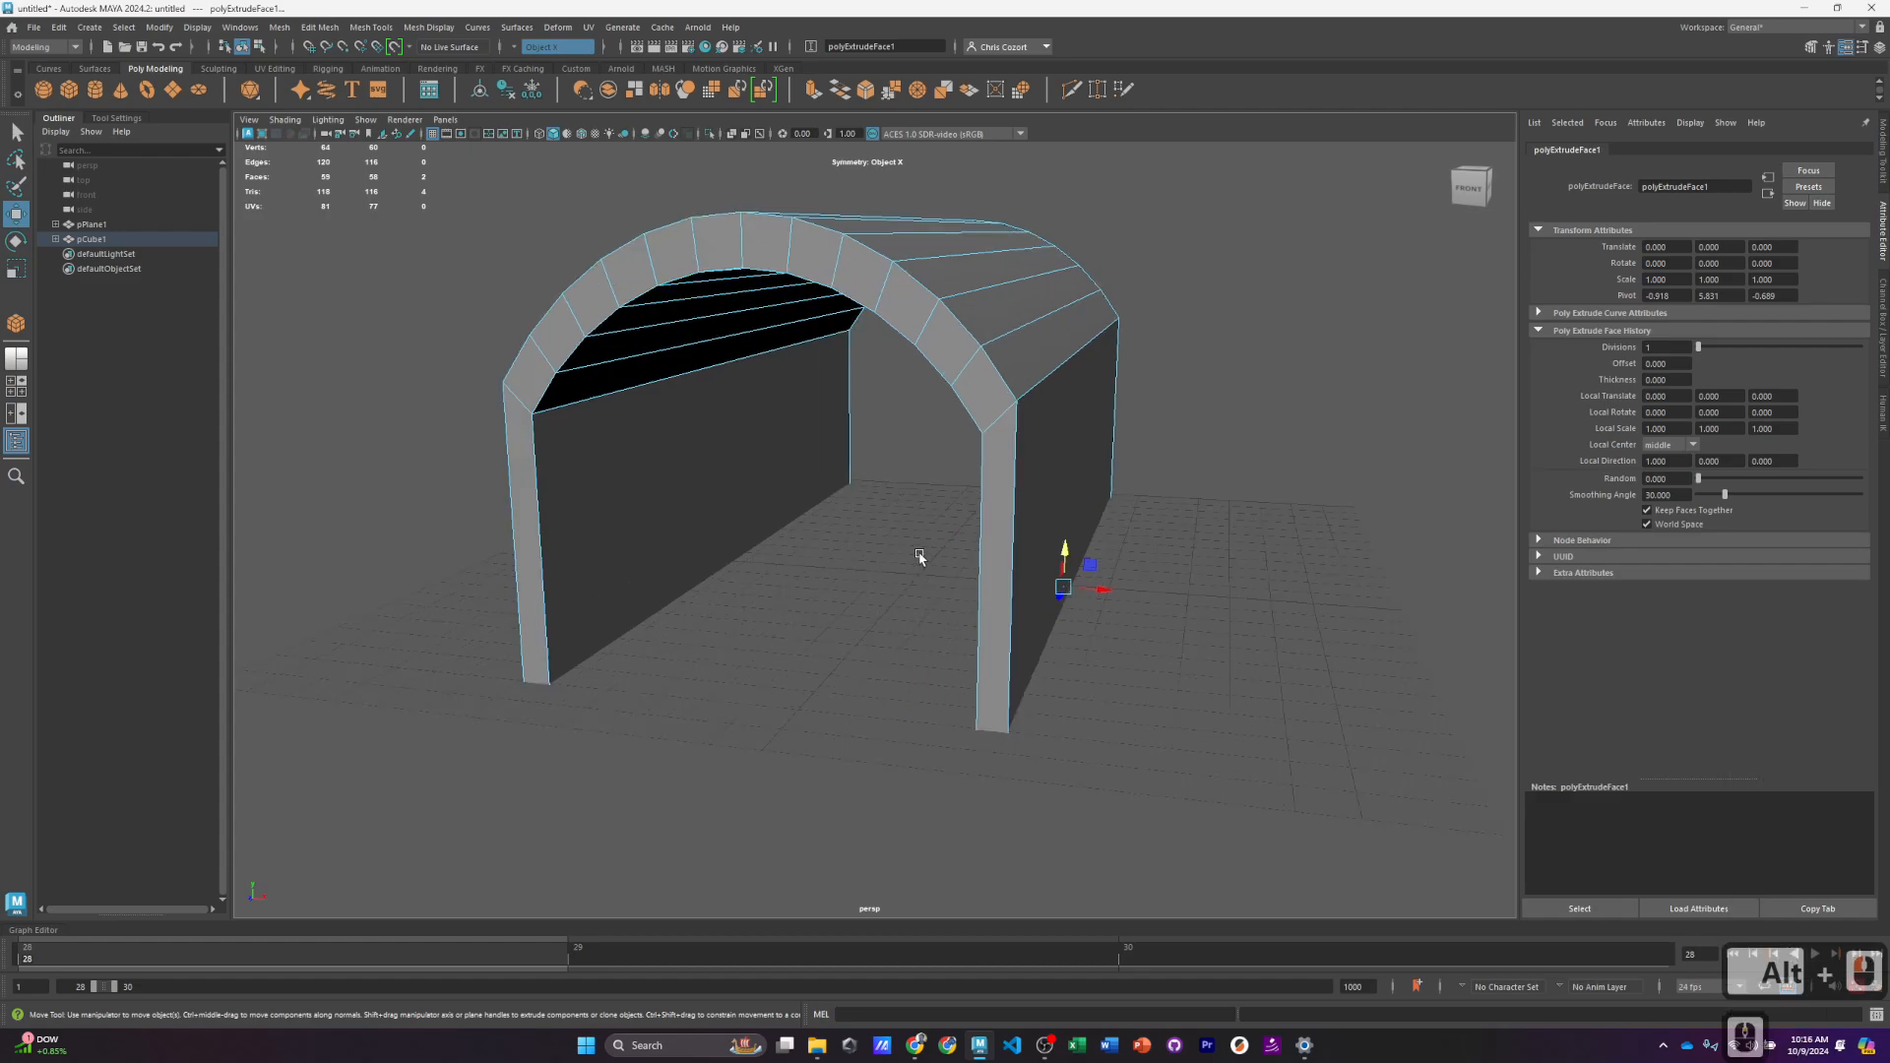
{"action": "scroll", "coordinate": [920, 557], "scroll_direction": "down", "scroll_amount": 2}
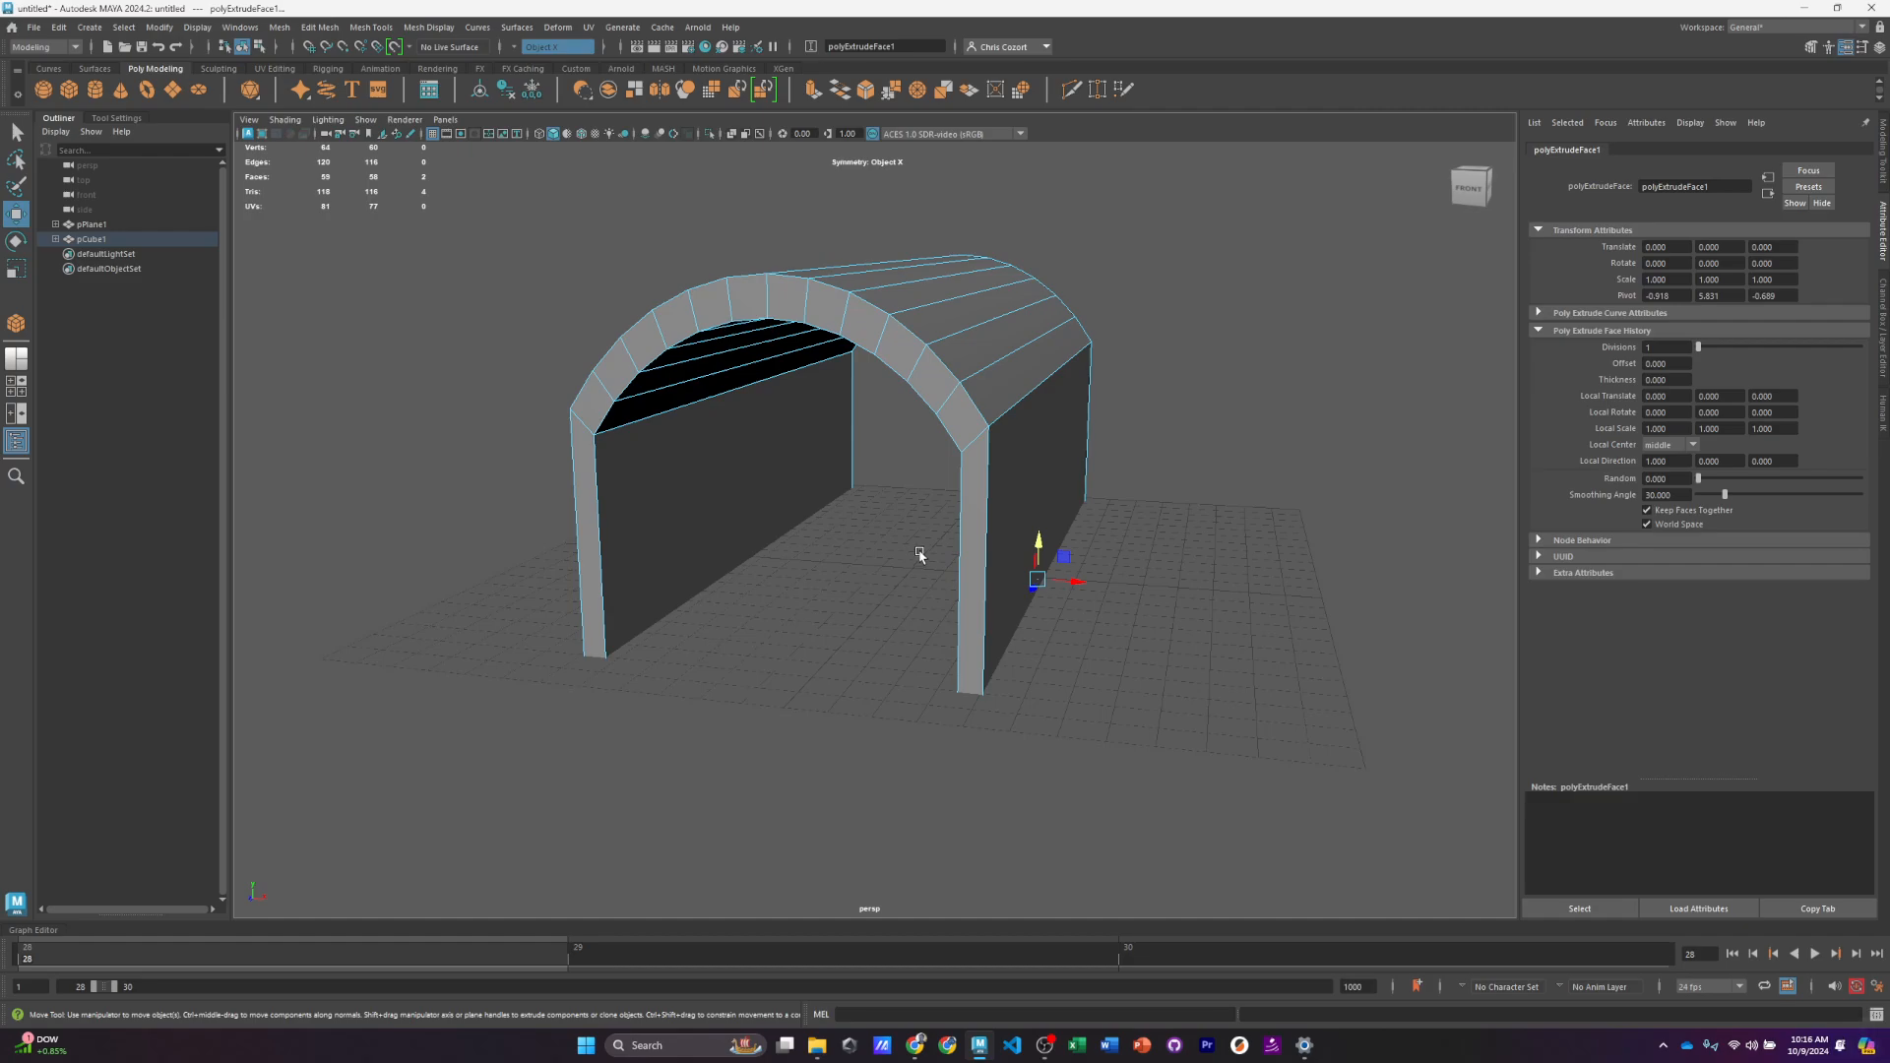
{"action": "left_click_drag", "start_coordinate": [920, 554], "coordinate": [982, 527], "text": "alt"}
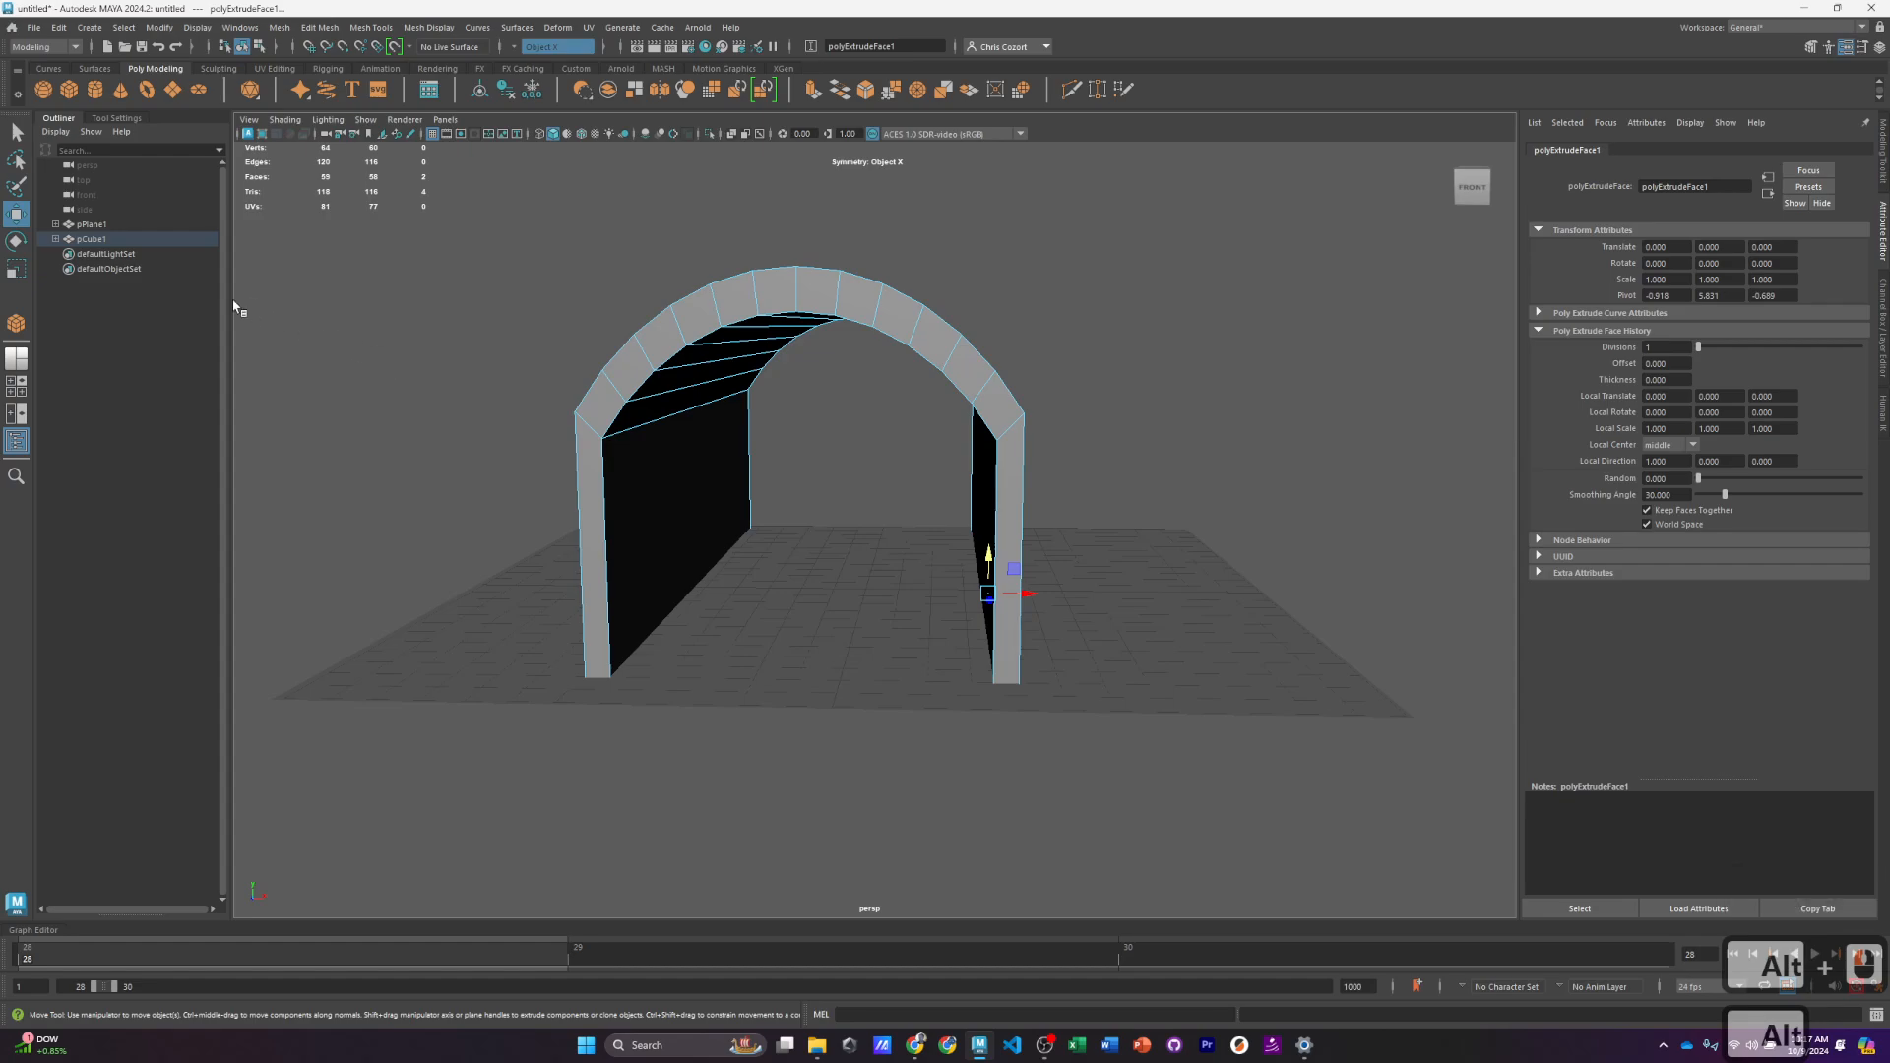
Step: Create a flat polygon cylinder on the ground beside the tunnel, about 2.7 in radius and 0.67 high
{"action": "left_click", "coordinate": [98, 93]}
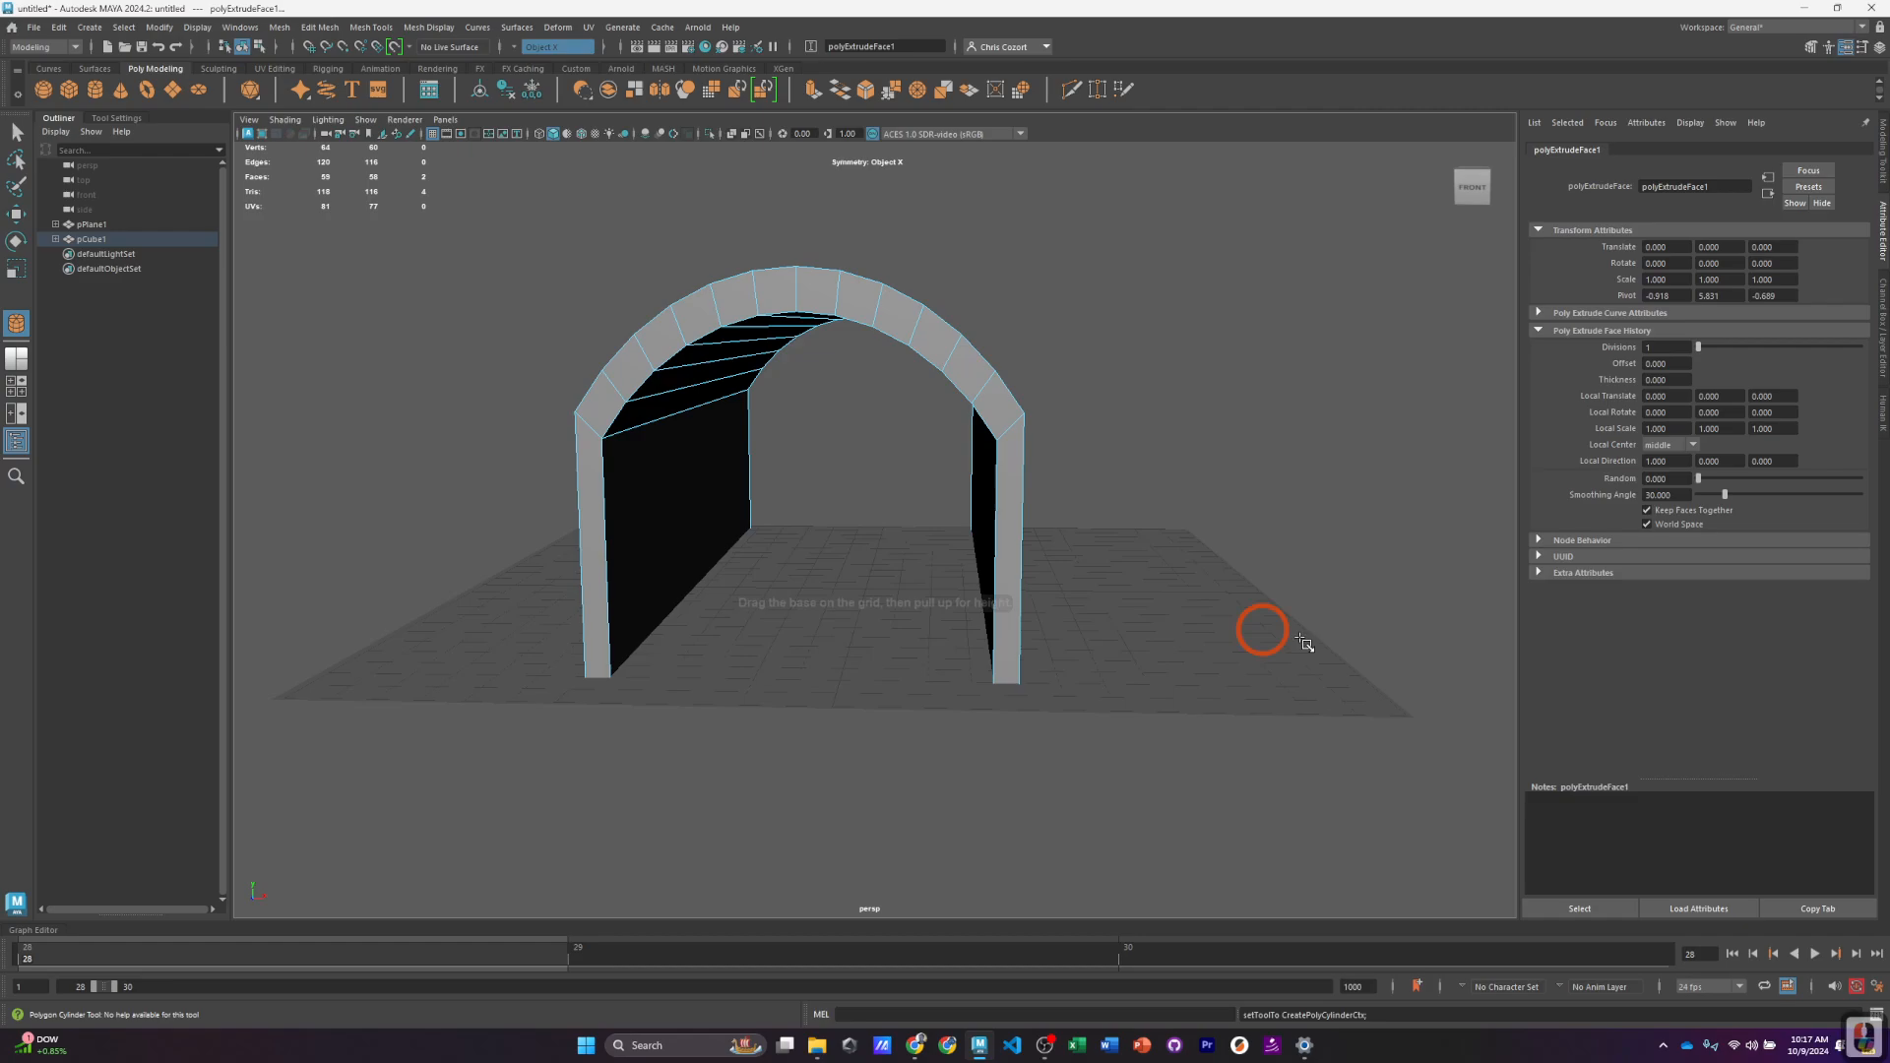
{"action": "scroll", "coordinate": [1231, 631], "scroll_direction": "down", "scroll_amount": 2}
{"action": "left_click_drag", "start_coordinate": [1189, 638], "coordinate": [1120, 627], "text": "alt"}
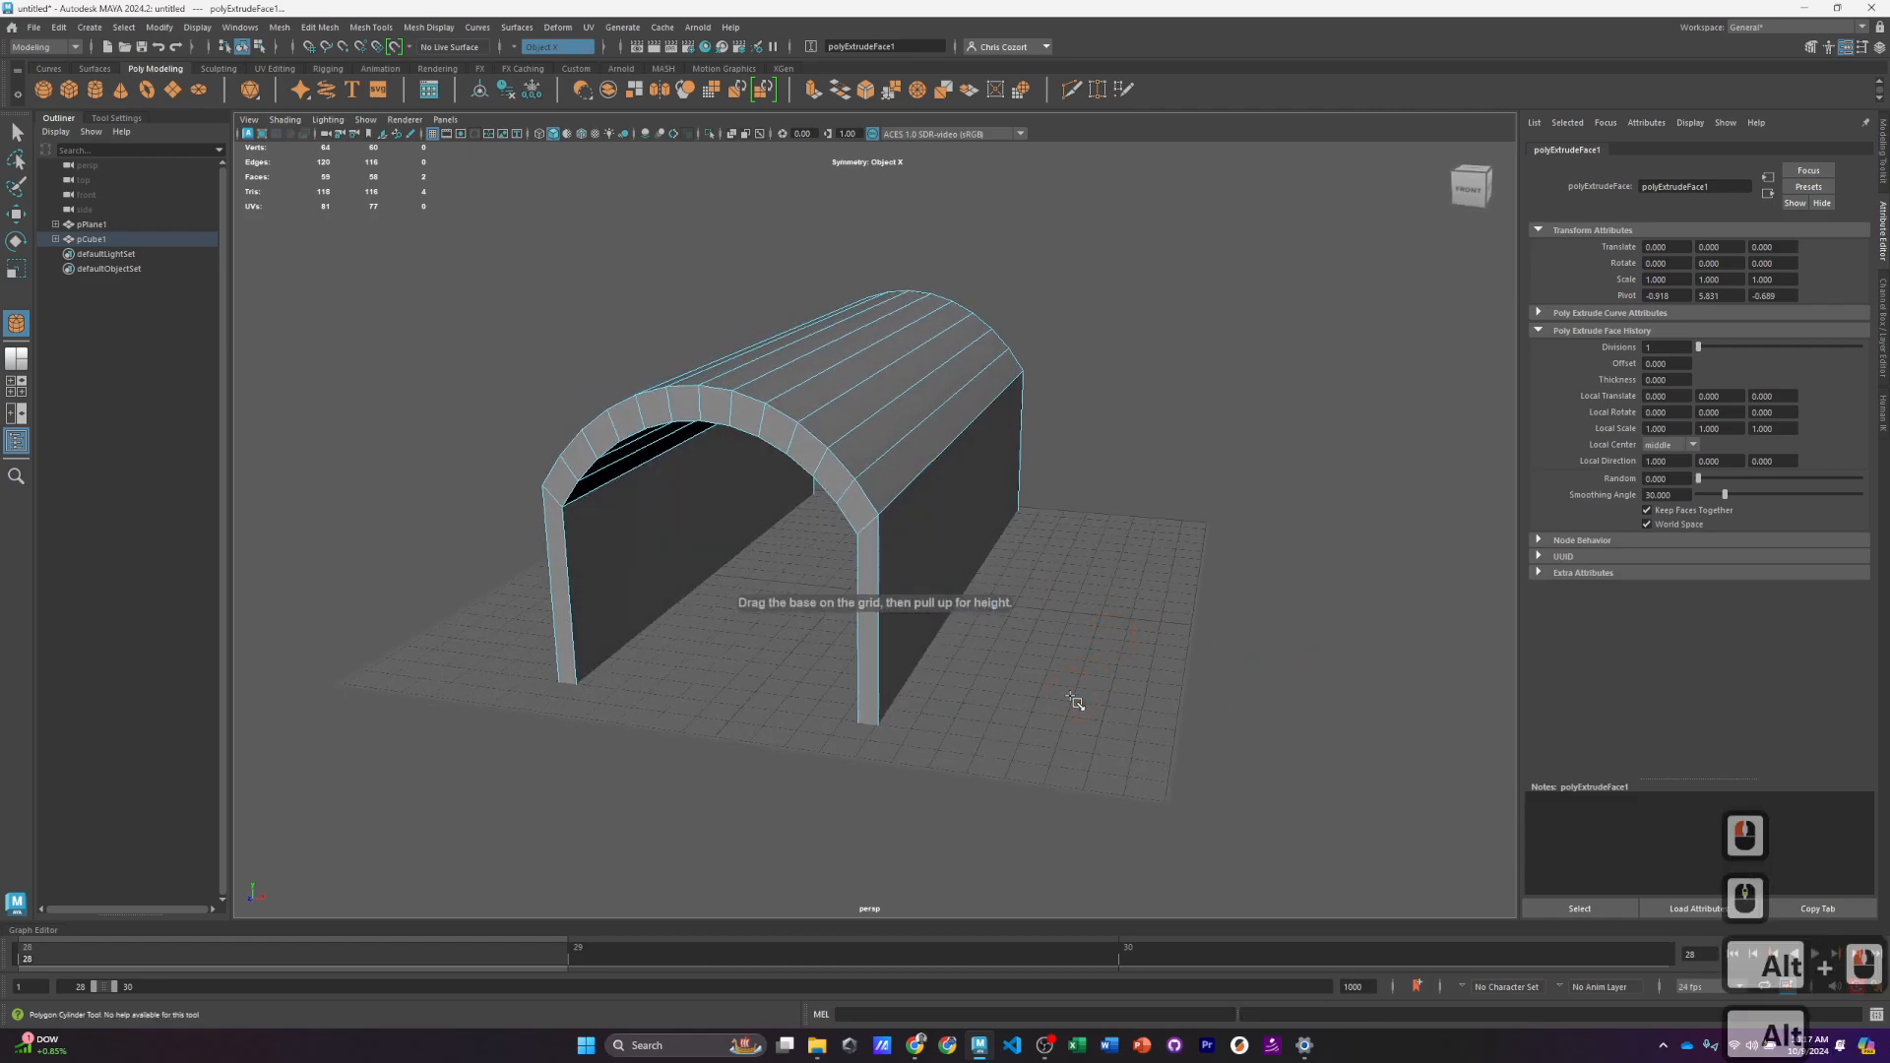
{"action": "left_click_drag", "start_coordinate": [1046, 684], "coordinate": [1089, 659]}
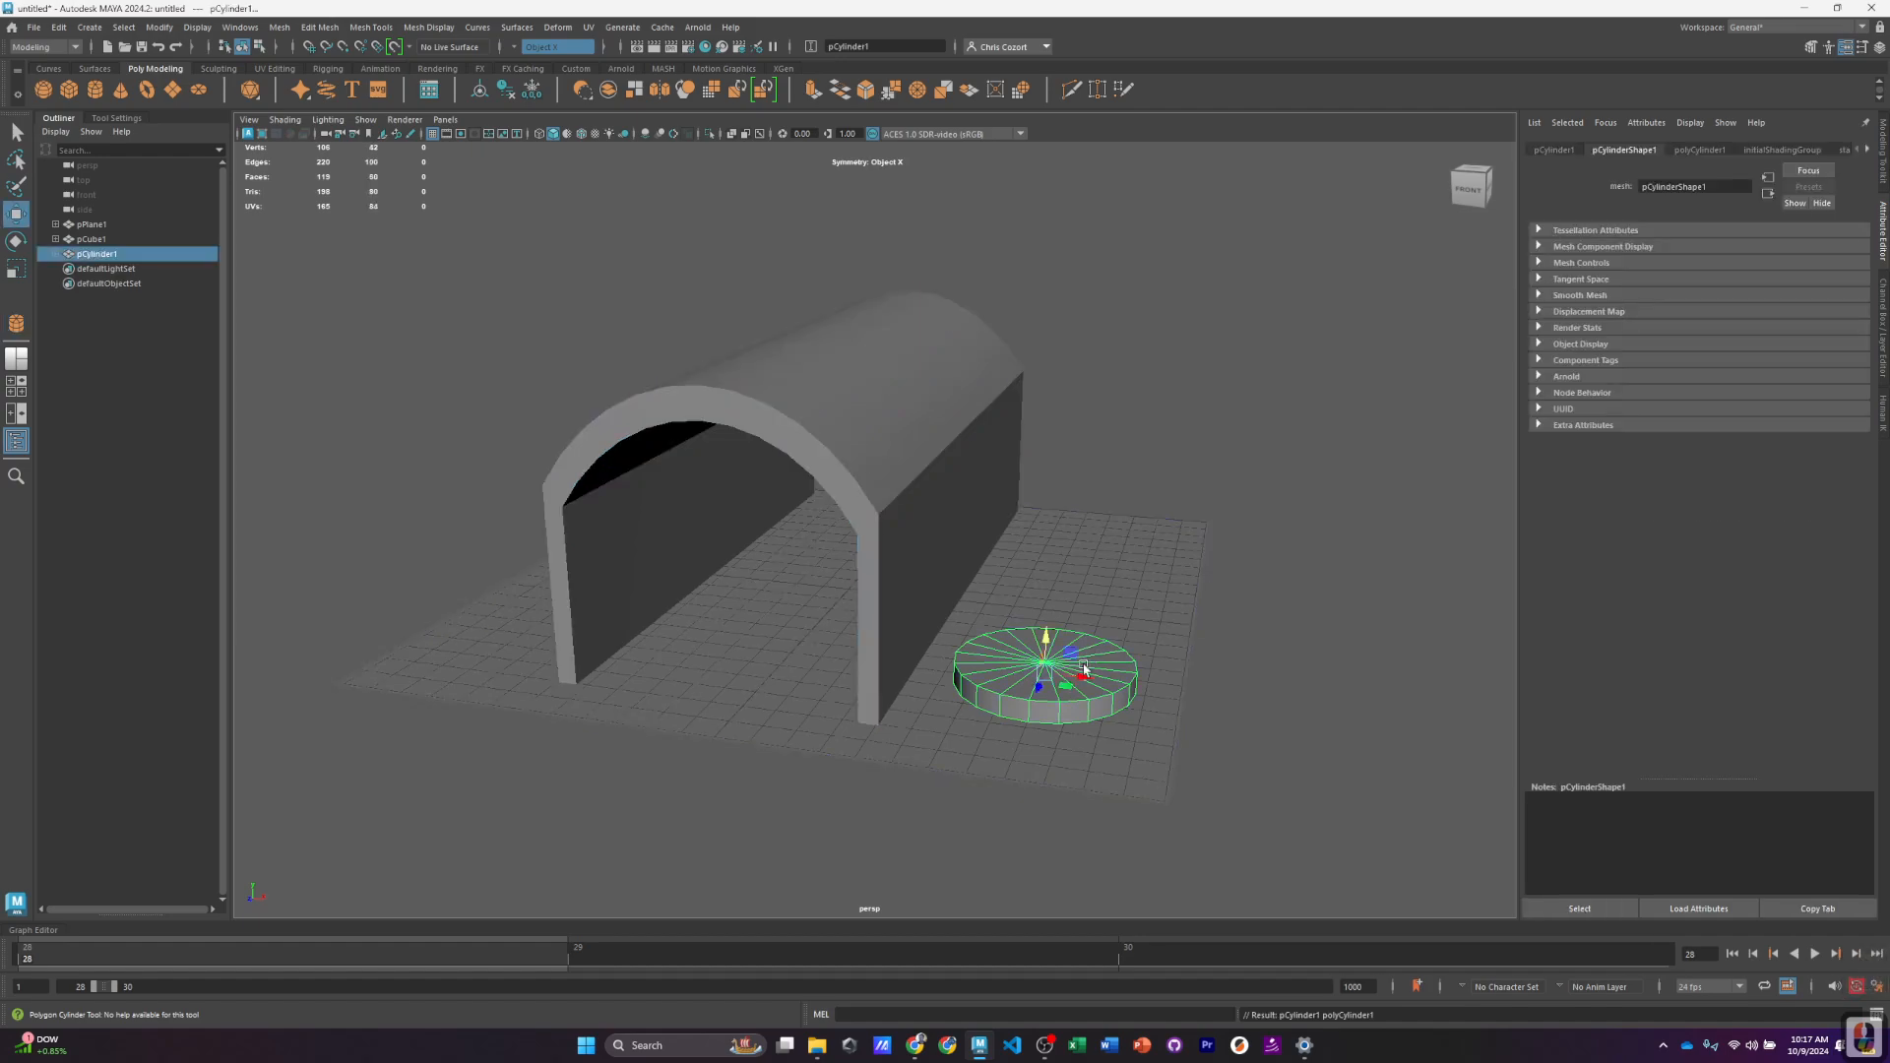
Step: Rotate the cylinder 90 degrees about X so its round face points toward the tunnel's front
{"action": "key", "text": "e"}
{"action": "left_click_drag", "start_coordinate": [1084, 670], "coordinate": [941, 679], "text": "alt"}
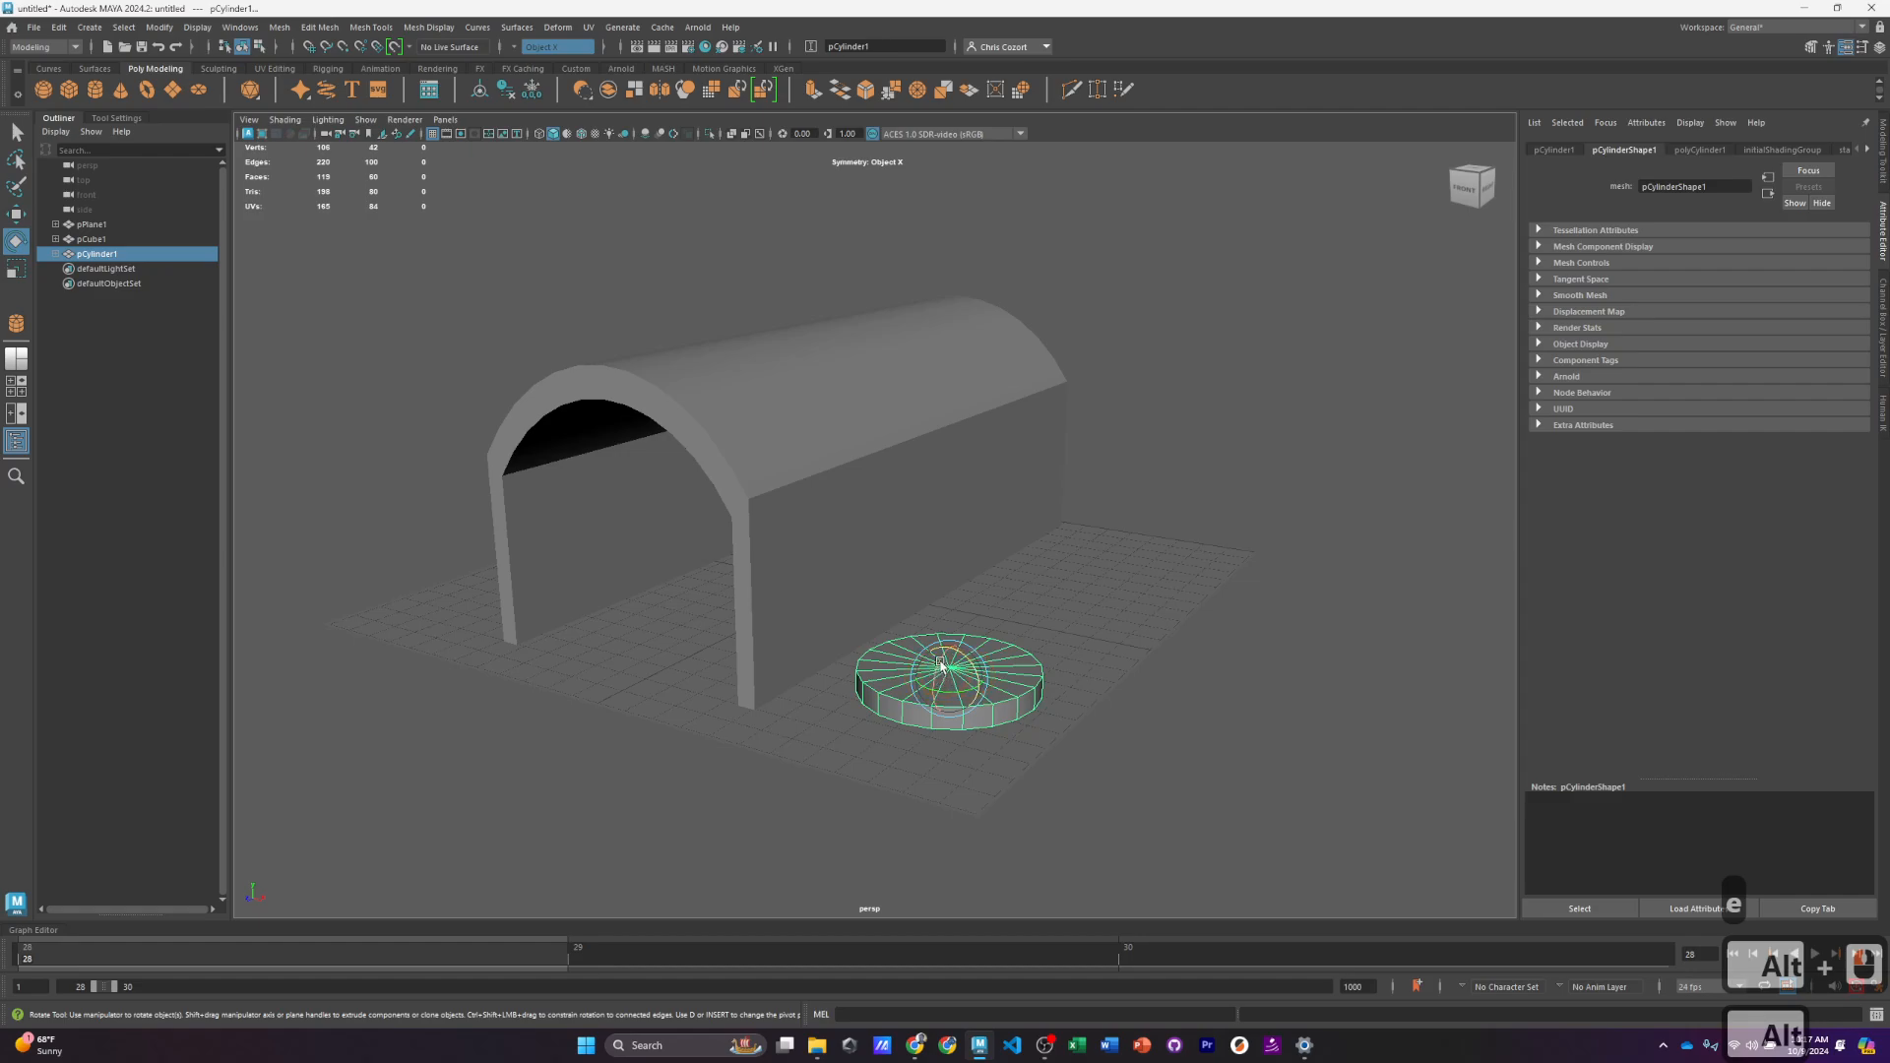
{"action": "left_click_drag", "start_coordinate": [941, 665], "coordinate": [915, 759]}
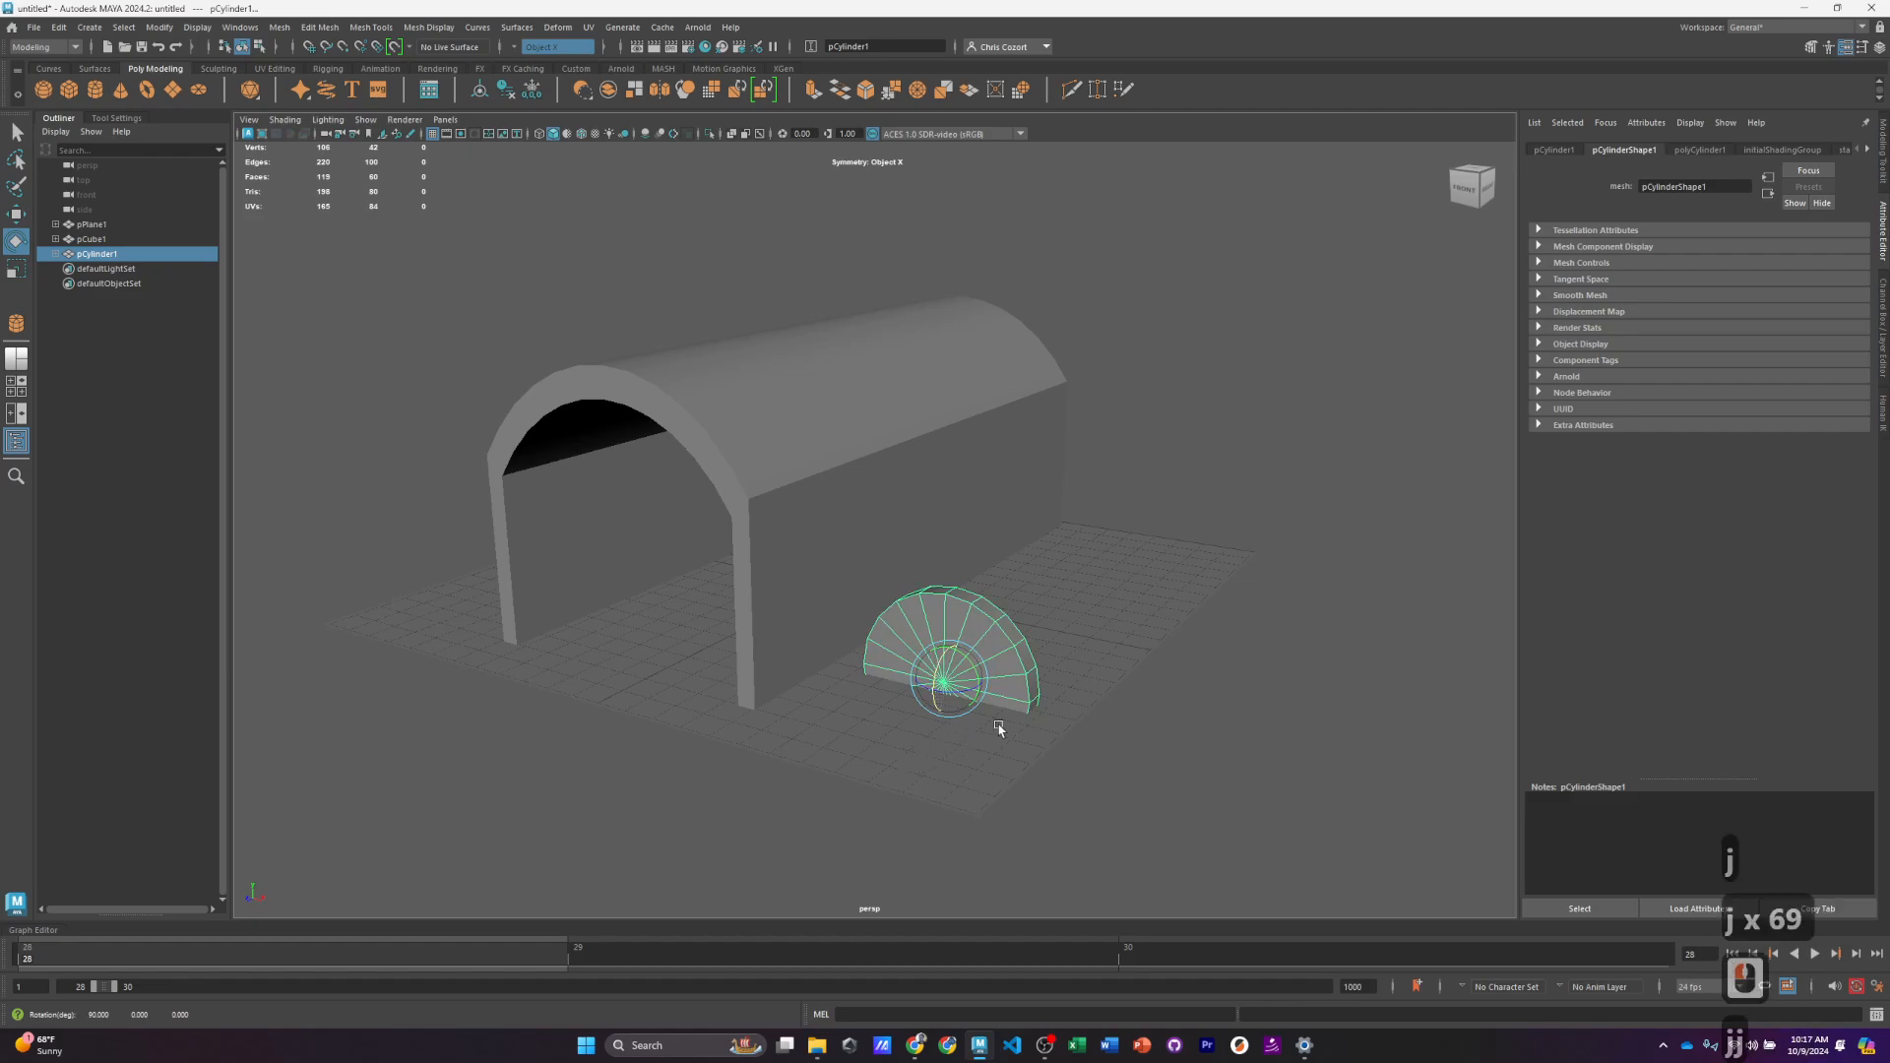
Step: Move the cylinder in the front view so it sits centred under the tunnel's arch
{"action": "key", "text": "space"}
{"action": "key", "text": "space"}
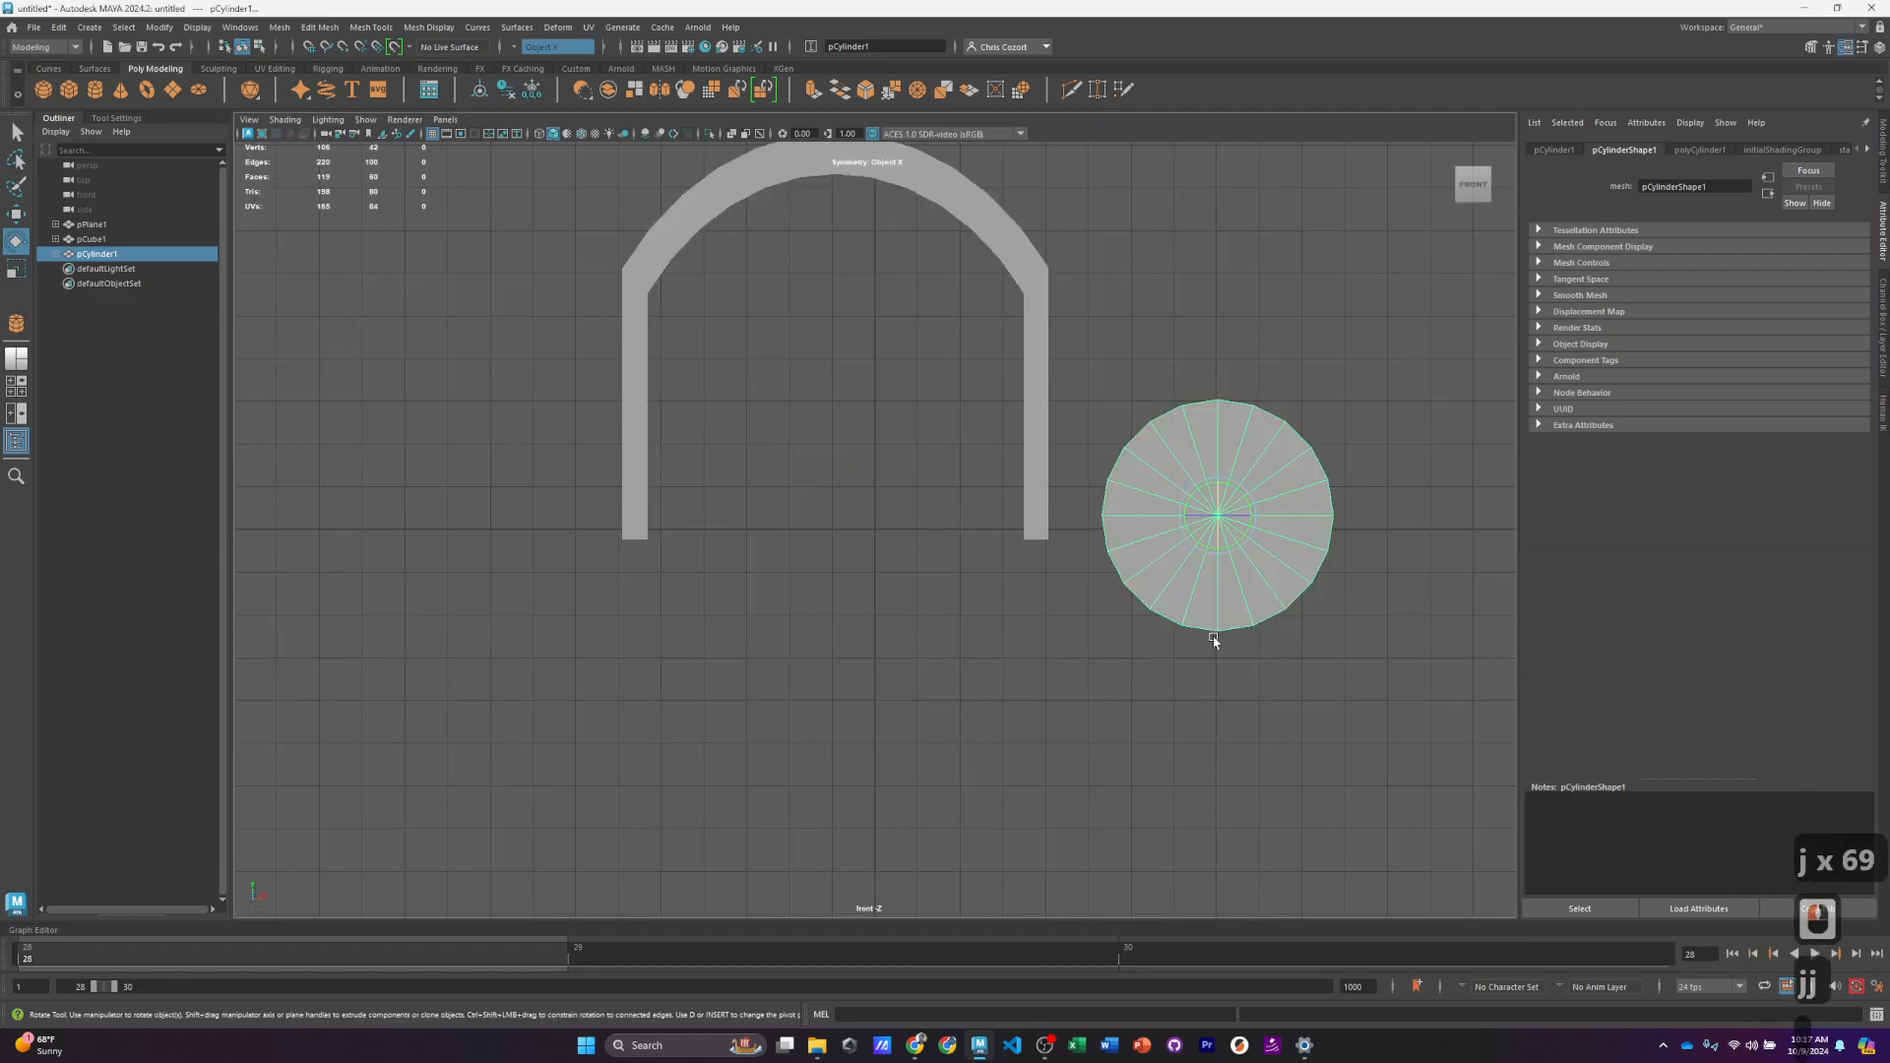
{"action": "key", "text": "w"}
{"action": "left_click_drag", "start_coordinate": [1215, 516], "coordinate": [839, 319]}
{"action": "middle_click_drag", "start_coordinate": [878, 334], "coordinate": [903, 485], "text": "alt"}
Step: Scale the cylinder uniformly to about 1.27 and widen it along X to match the arch, using wireframe display
{"action": "key", "text": "w"}
{"action": "key", "text": "e"}
{"action": "key", "text": "r"}
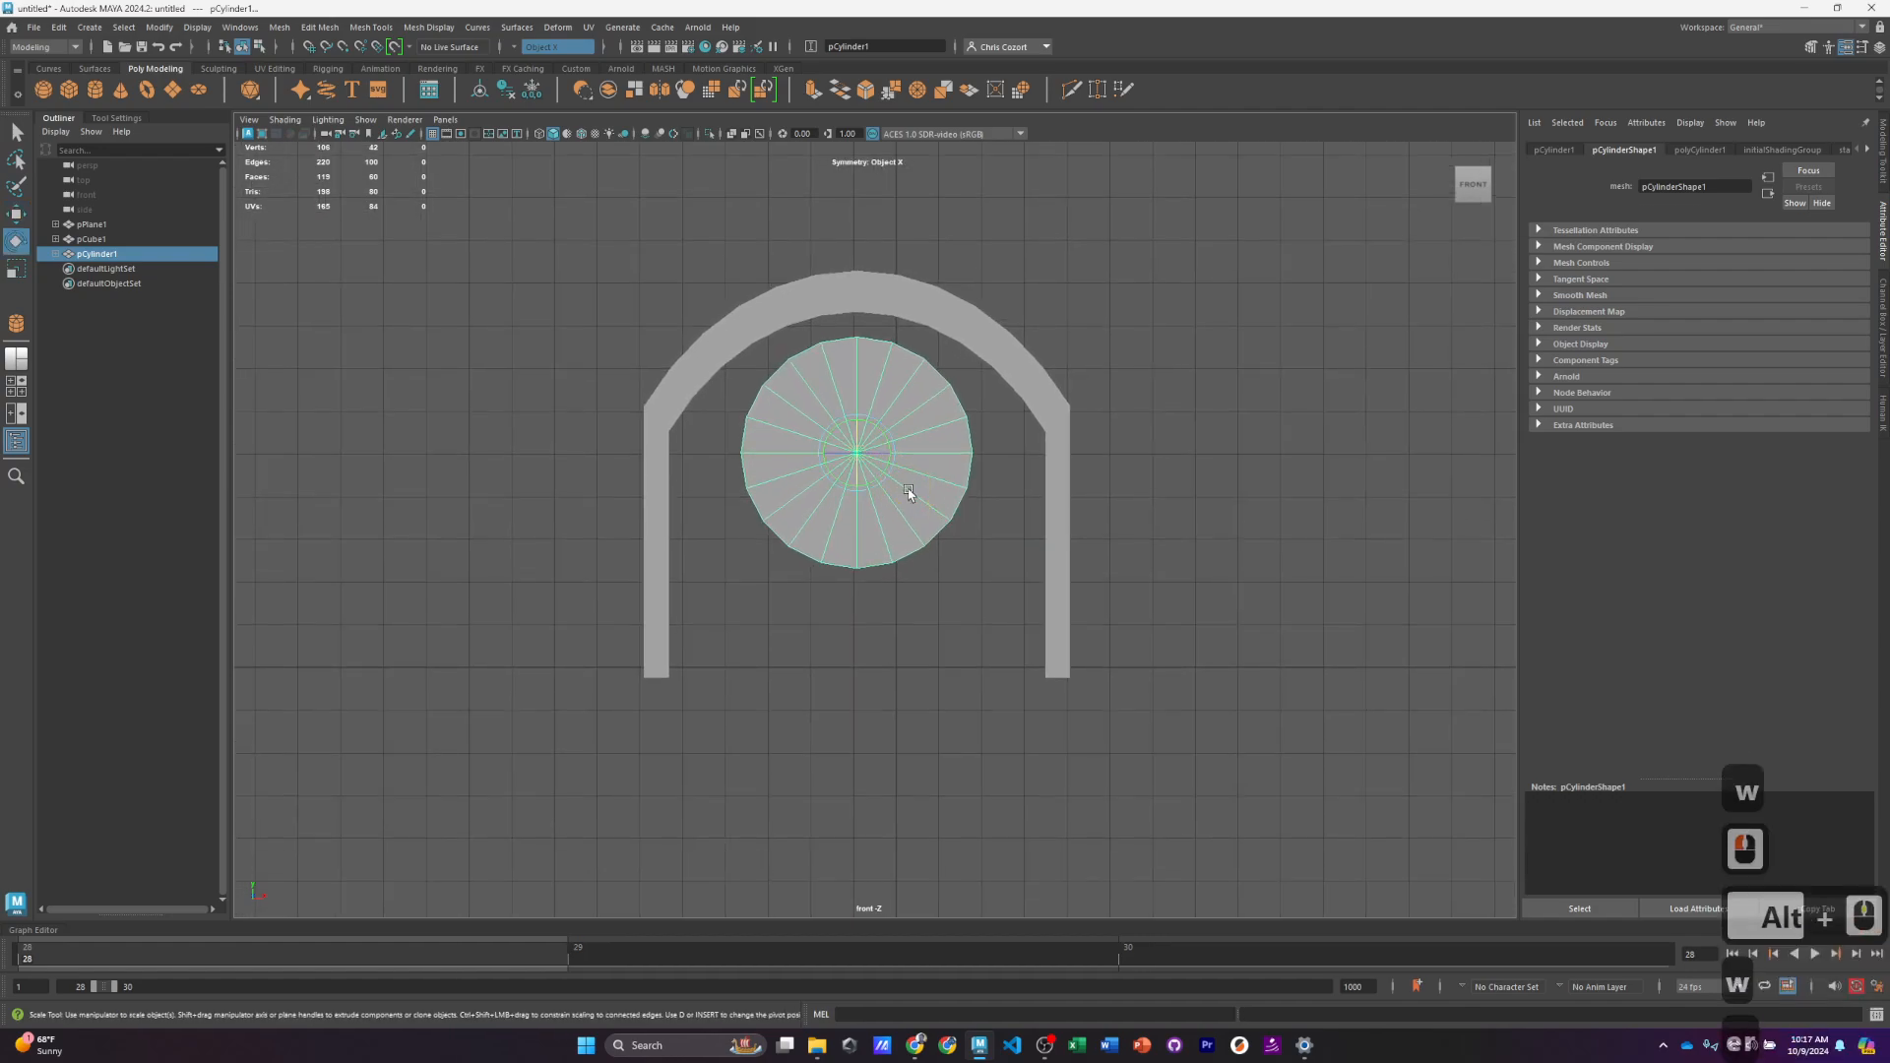
{"action": "left_click_drag", "start_coordinate": [859, 463], "coordinate": [900, 456]}
{"action": "key", "text": "4"}
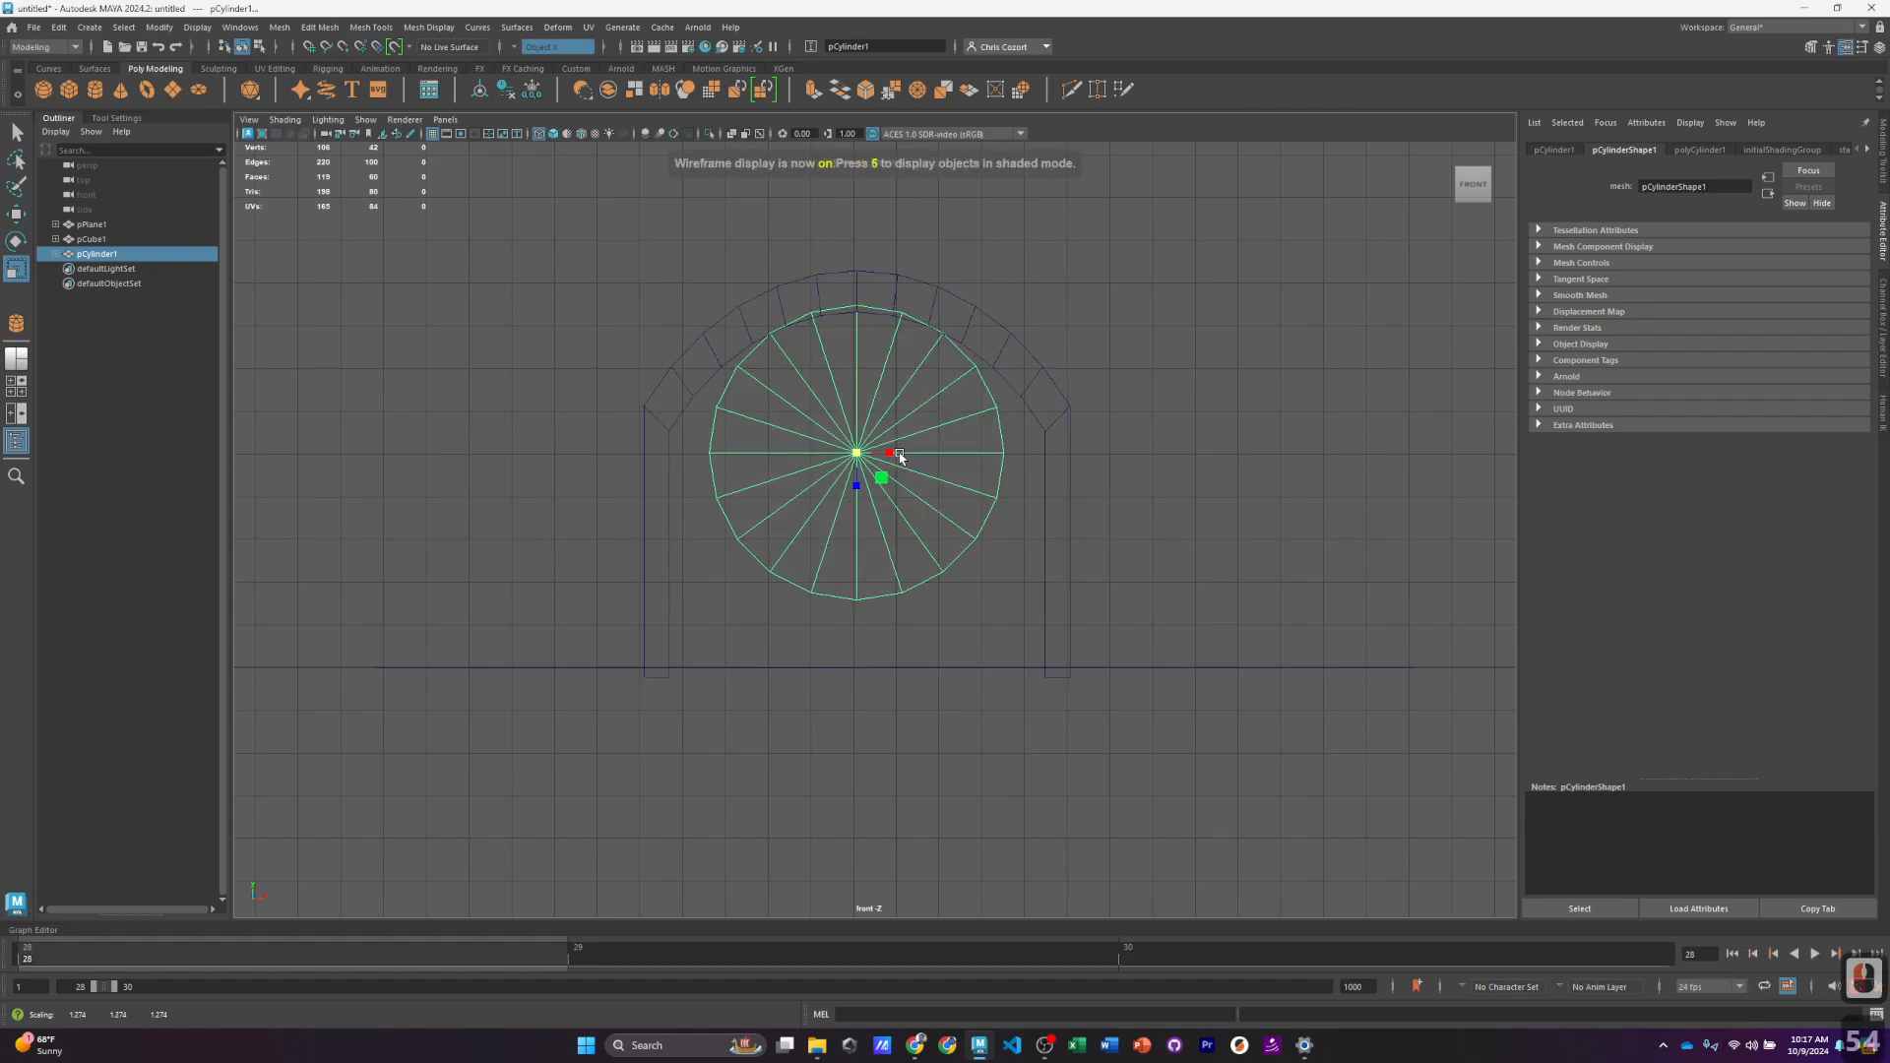
{"action": "mouse_move", "coordinate": [896, 455]}
{"action": "left_mouse_down"}
{"action": "mouse_move", "coordinate": [855, 408]}
{"action": "mouse_move", "coordinate": [888, 443]}
{"action": "left_mouse_up"}
{"action": "key", "text": "w"}
{"action": "key", "text": "w"}
{"action": "key", "text": "e"}
{"action": "key", "text": "r"}
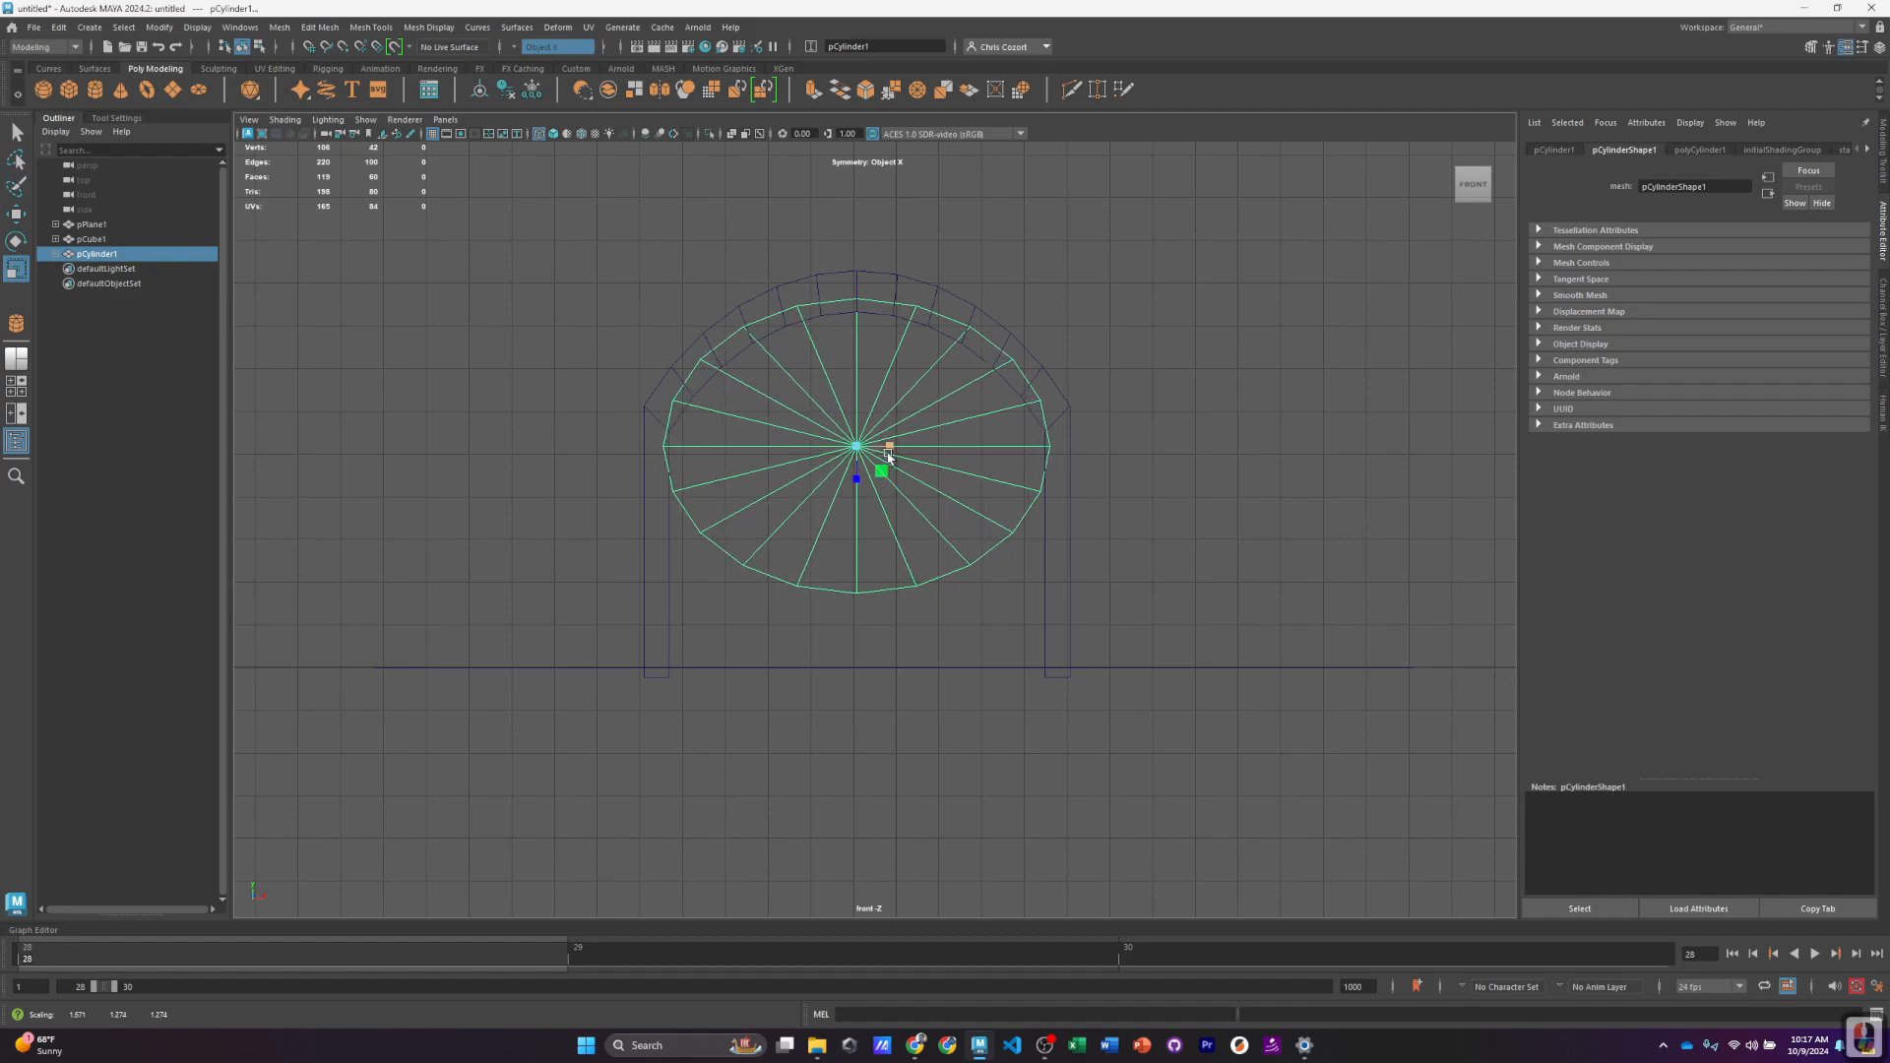
Step: Delete all faces in the cylinder's lower half, including the leftover rim faces, to leave a half disc
{"action": "right_click", "coordinate": [891, 479]}
{"action": "right_click_drag", "start_coordinate": [895, 440], "coordinate": [891, 534]}
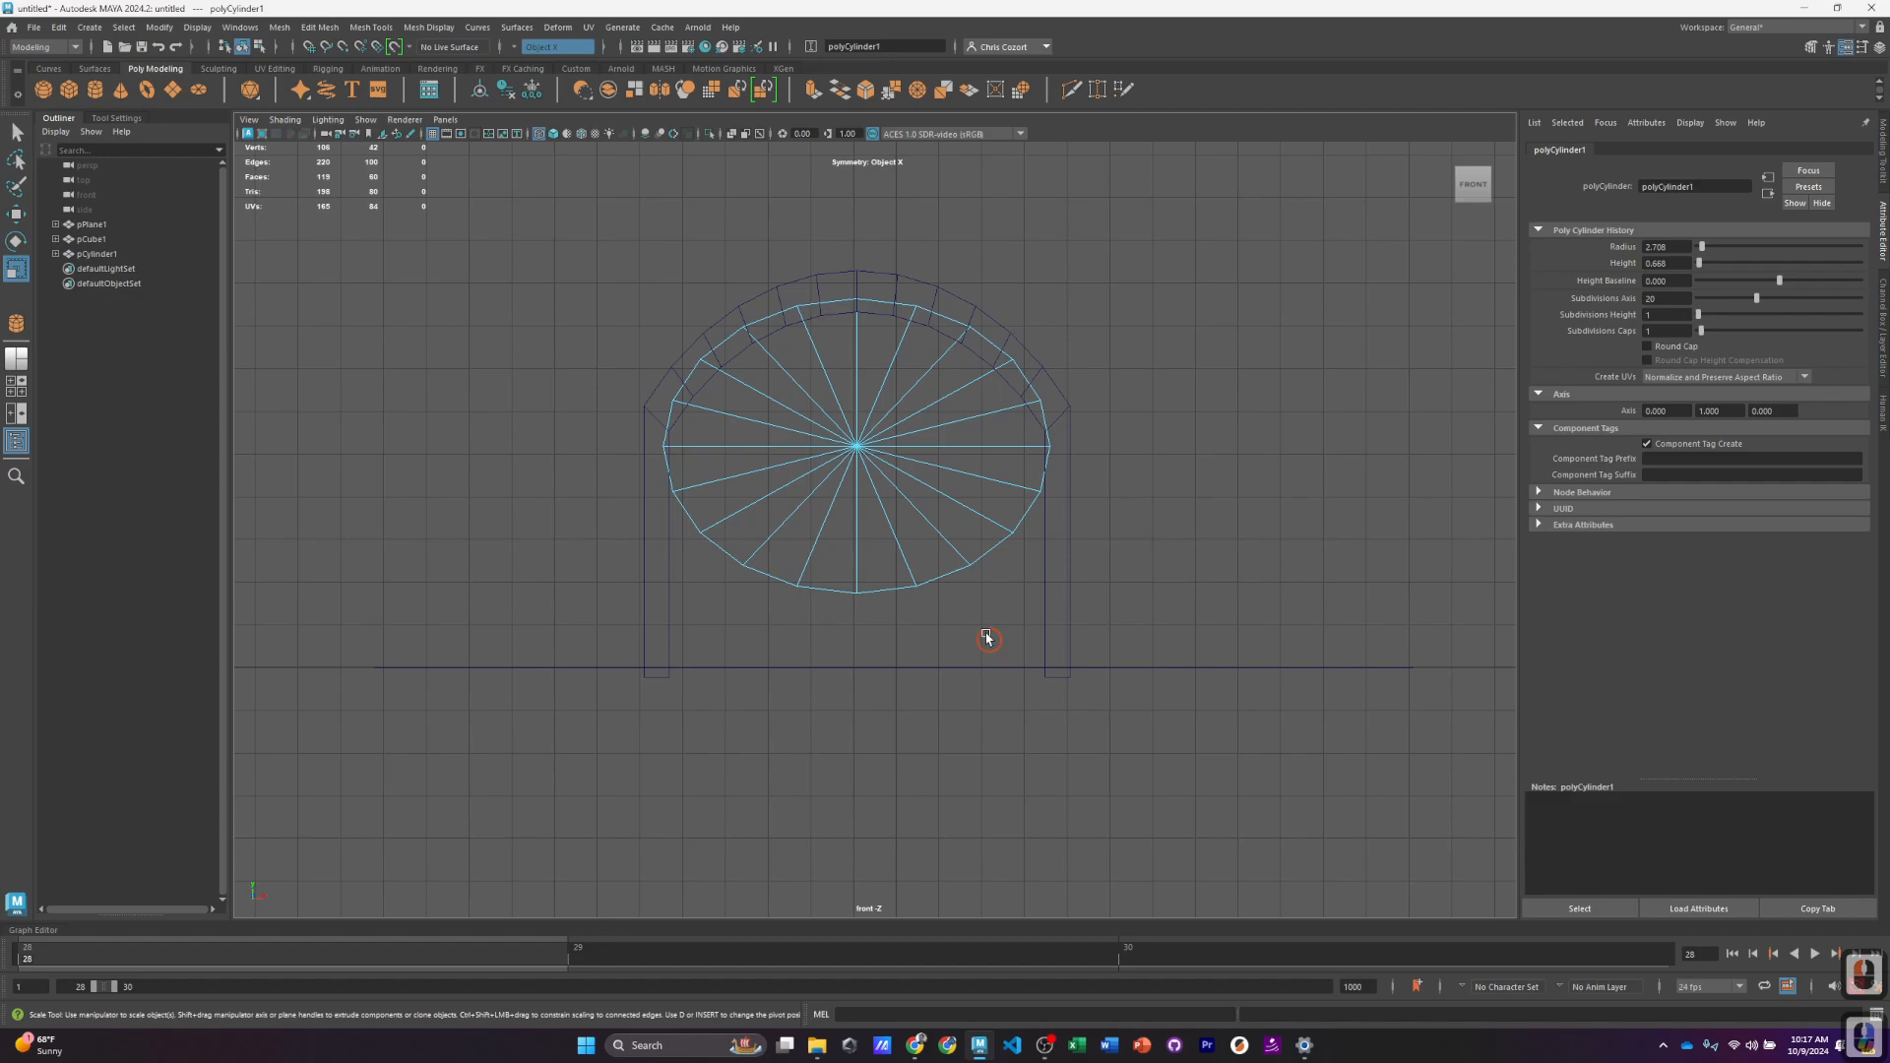
{"action": "left_click_drag", "start_coordinate": [742, 460], "coordinate": [742, 460]}
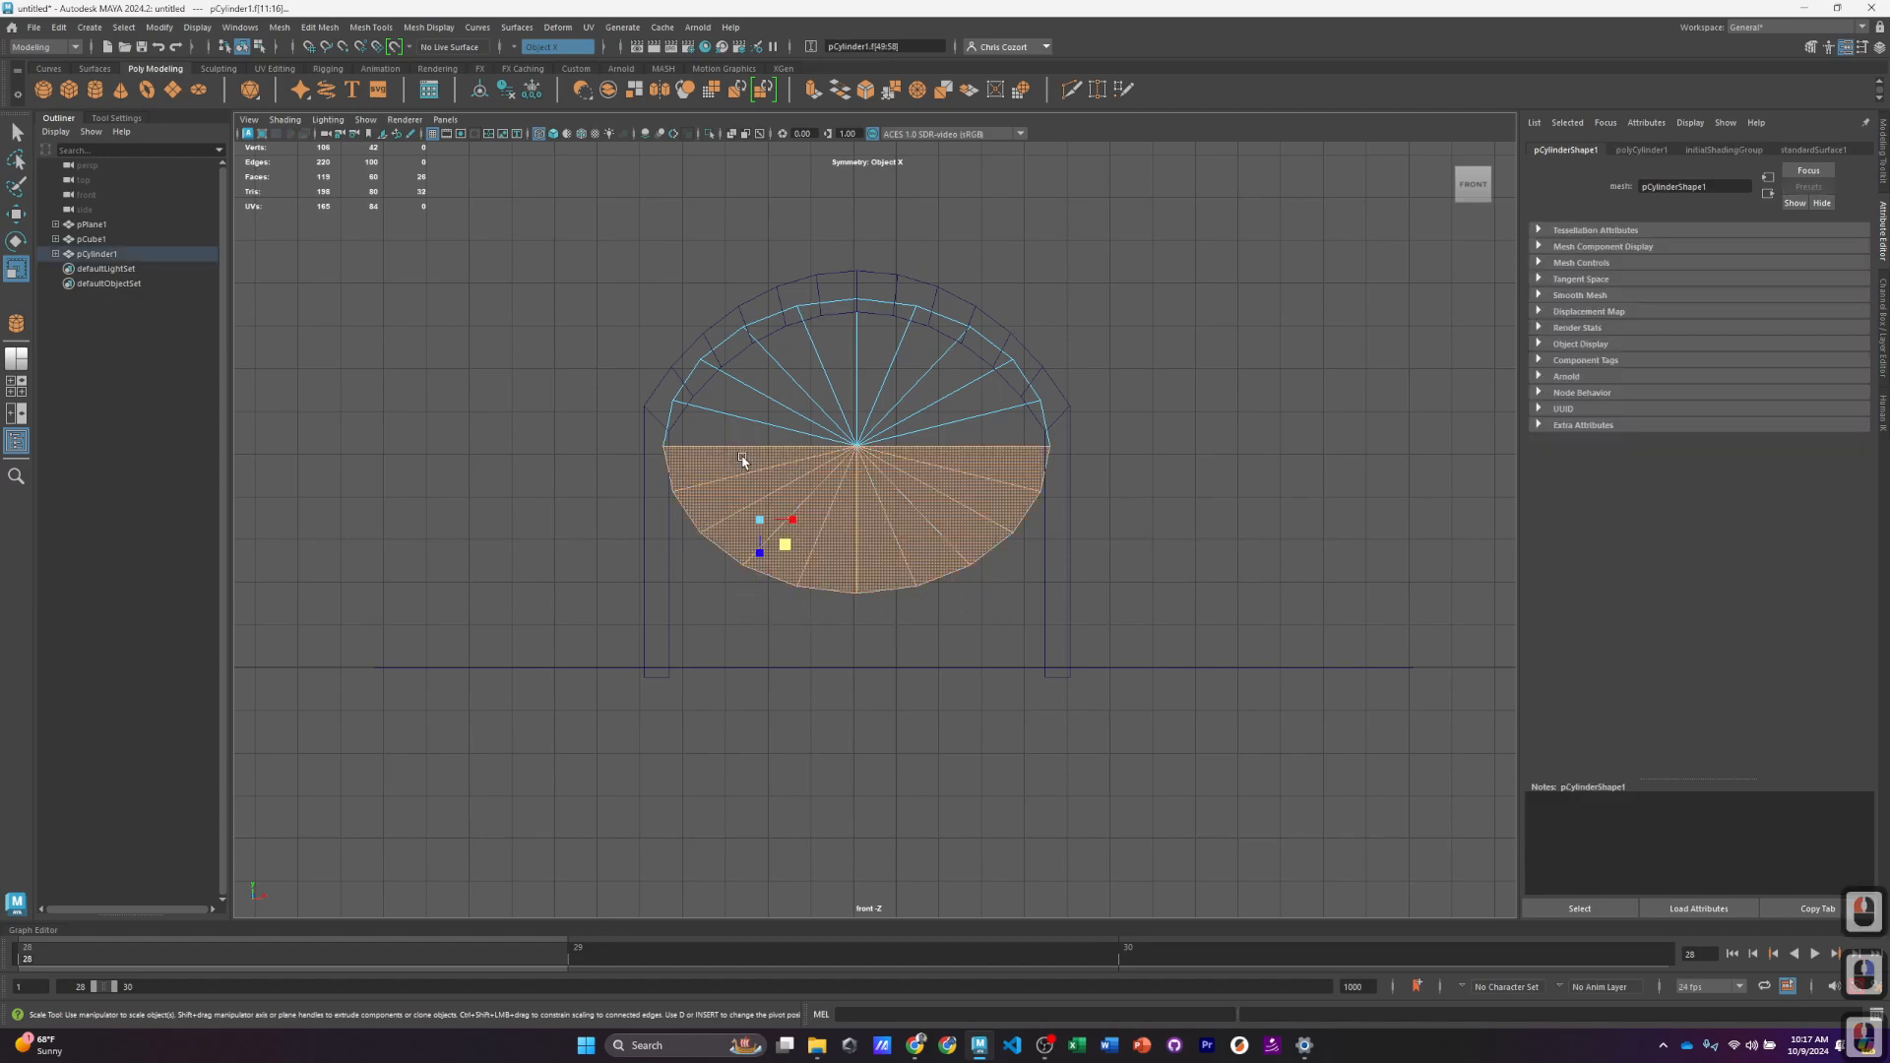
{"action": "key", "text": "Page_Down"}
{"action": "key", "text": "Delete"}
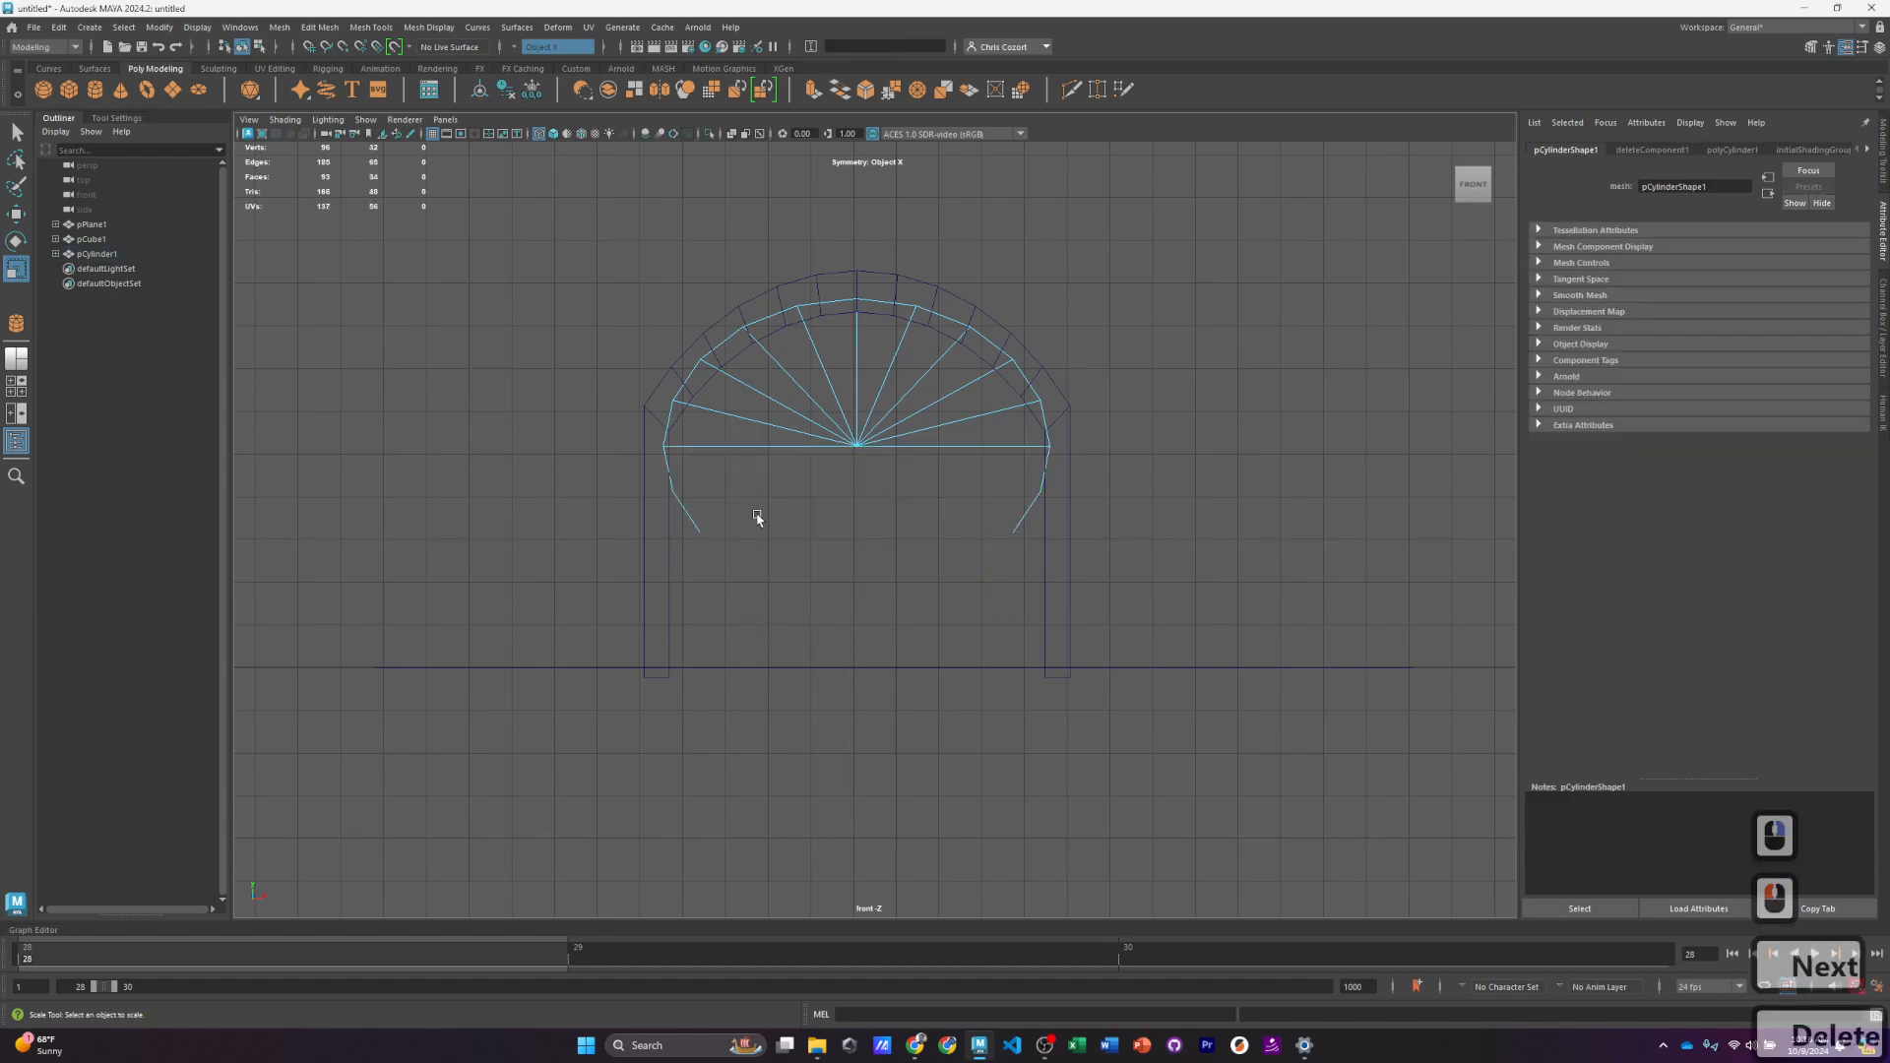
{"action": "left_click_drag", "start_coordinate": [664, 467], "coordinate": [664, 468]}
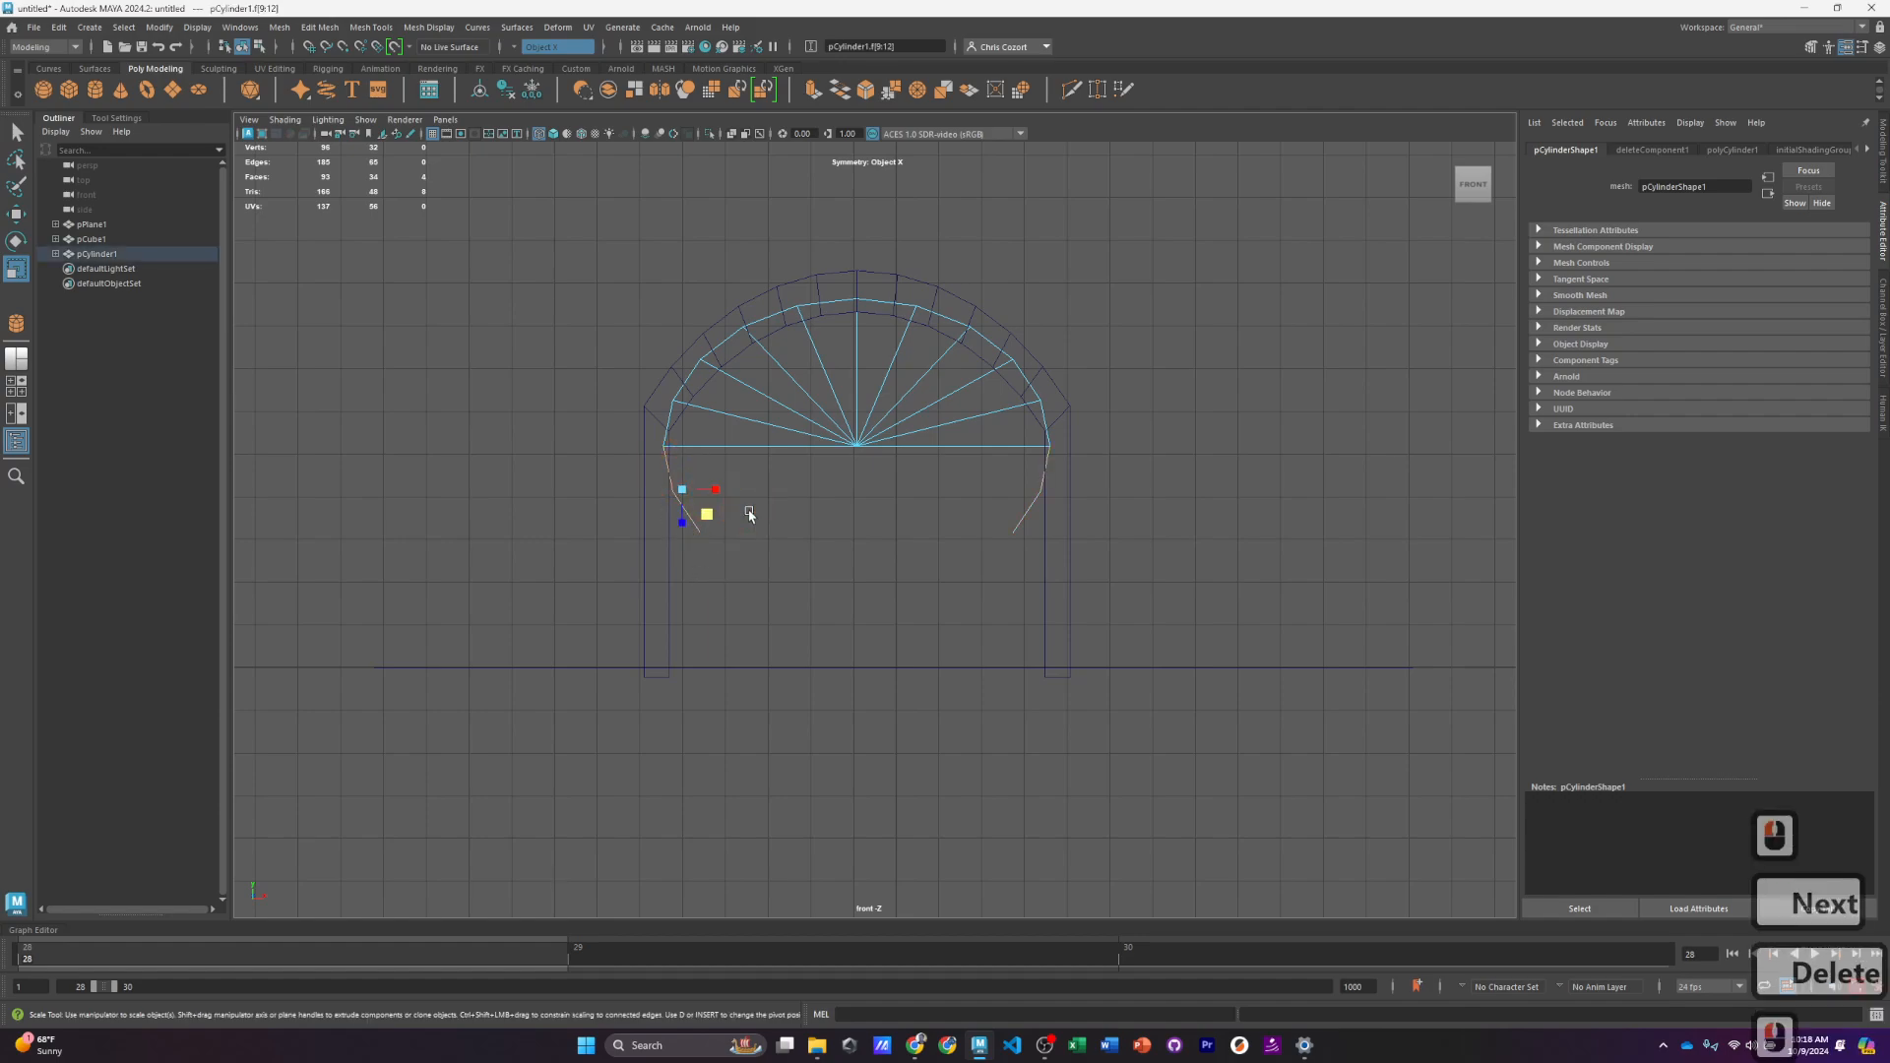
{"action": "key", "text": "Delete"}
Step: Select the half disc as an object in the perspective view and move it out in front of the tunnel
{"action": "key", "text": "space"}
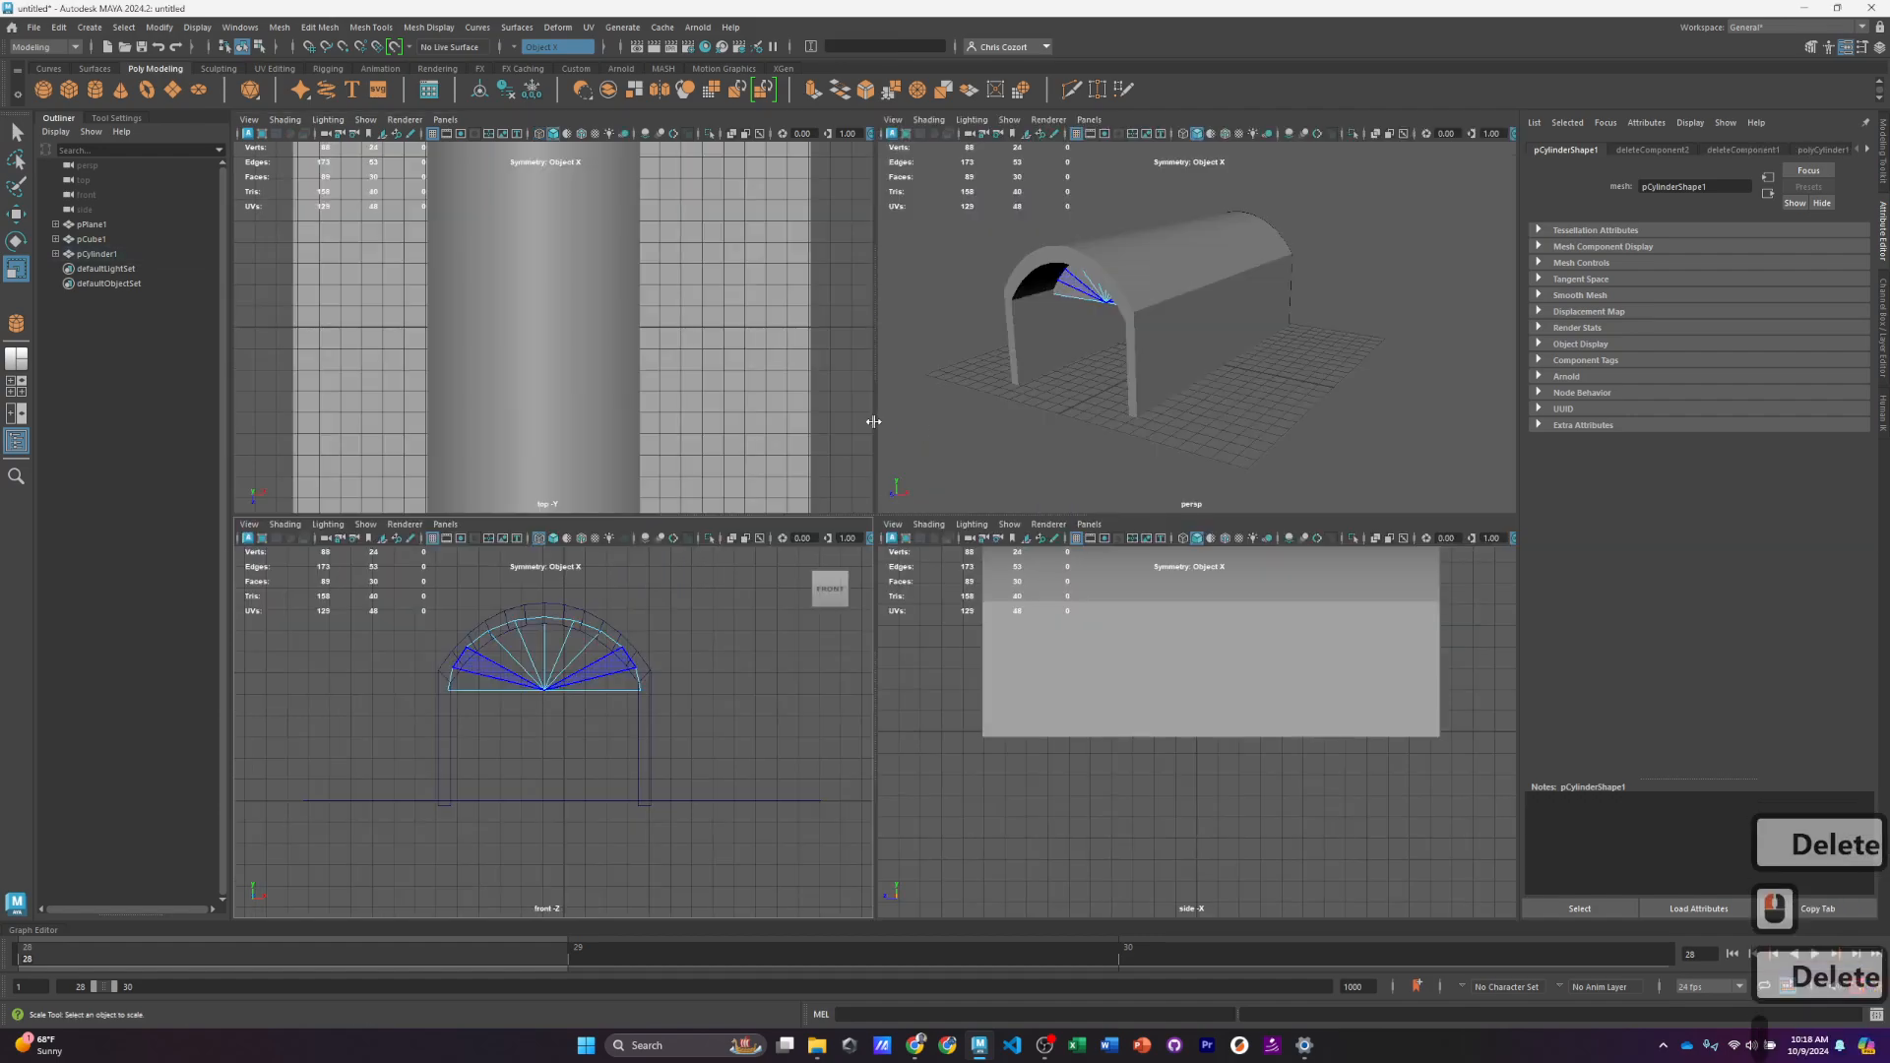
{"action": "key", "text": "space"}
{"action": "scroll", "coordinate": [1105, 348], "scroll_direction": "up", "scroll_amount": 2}
{"action": "middle_click_drag", "start_coordinate": [726, 414], "coordinate": [958, 314], "text": "alt"}
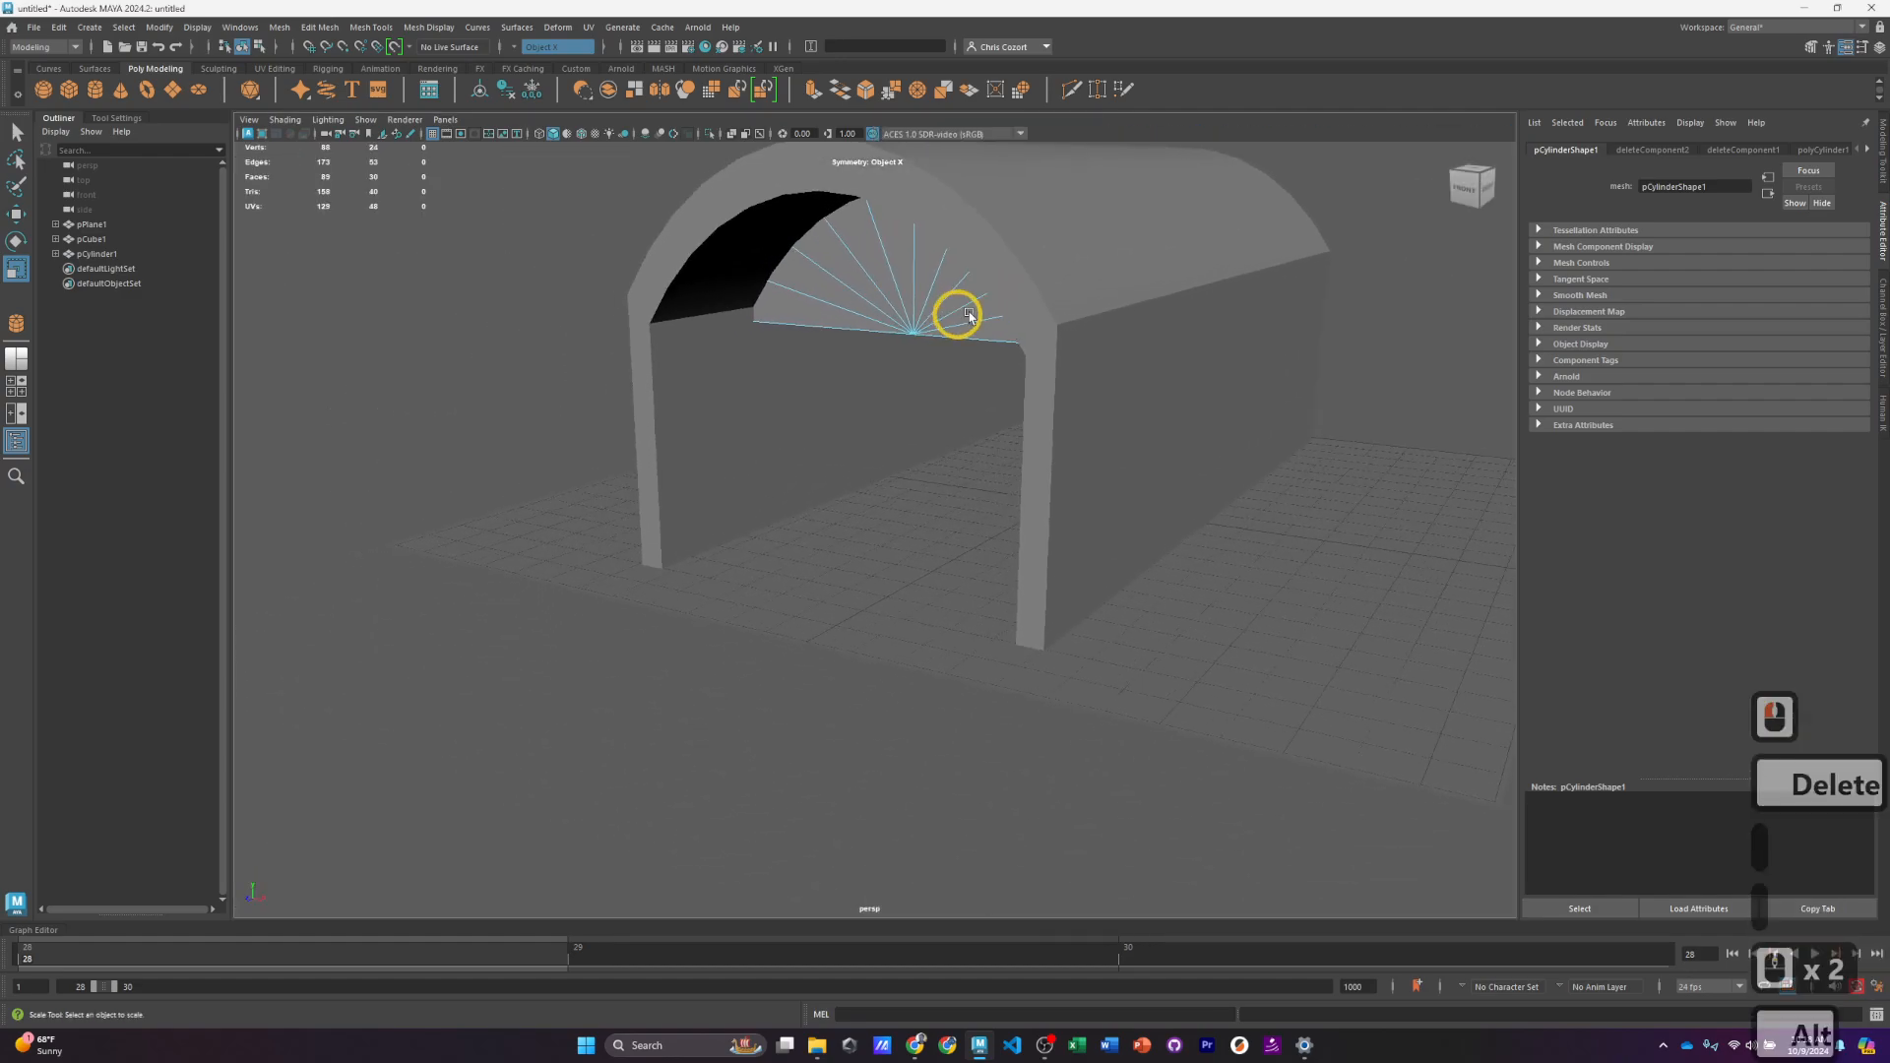
{"action": "key", "text": "w"}
{"action": "right_click_drag", "start_coordinate": [846, 285], "coordinate": [876, 273]}
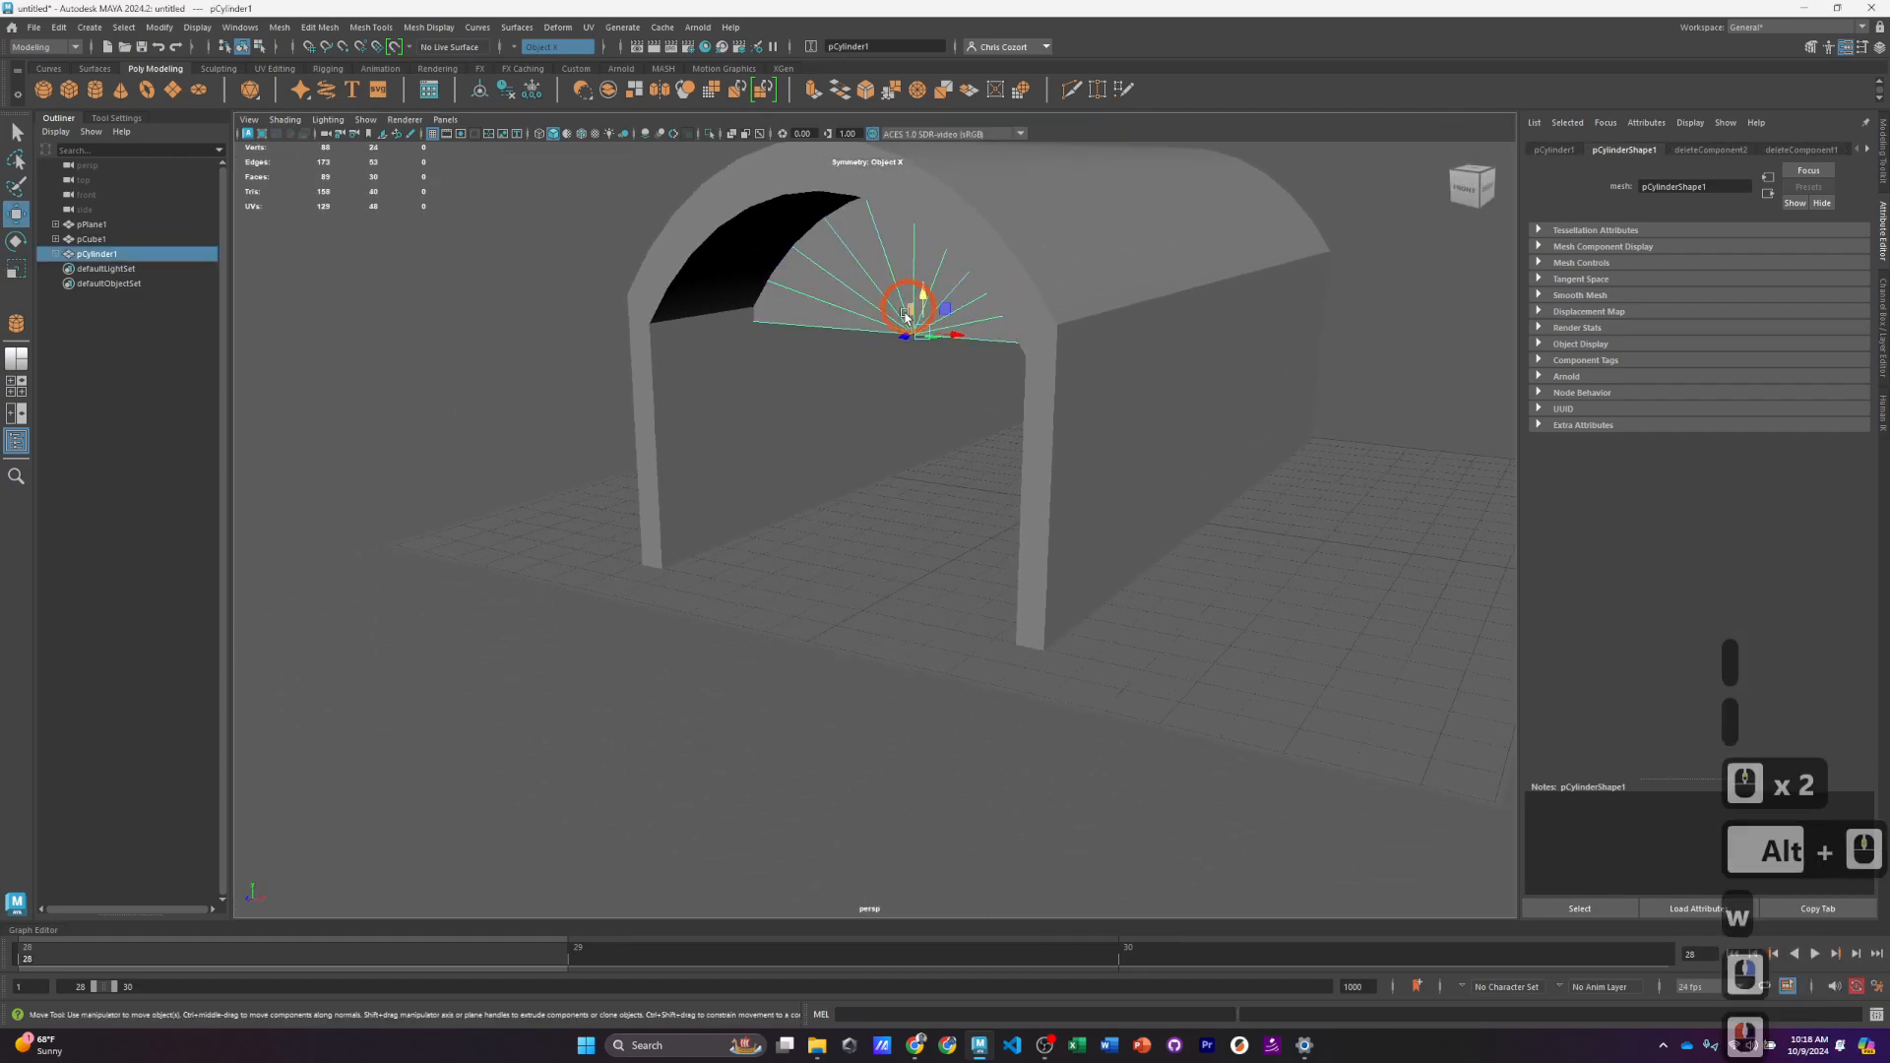
{"action": "left_click", "coordinate": [804, 379]}
{"action": "left_click_drag", "start_coordinate": [805, 379], "coordinate": [899, 434]}
{"action": "middle_click_drag", "start_coordinate": [933, 301], "coordinate": [920, 451], "text": "alt"}
{"action": "left_click_drag", "start_coordinate": [853, 414], "coordinate": [714, 400]}
Step: Select the open border edges under the half disc and extrude them down toward the ground to form the door body
{"action": "right_click_drag", "start_coordinate": [836, 313], "coordinate": [837, 281]}
{"action": "left_click", "coordinate": [894, 334]}
{"action": "left_click", "coordinate": [945, 347], "text": "shift"}
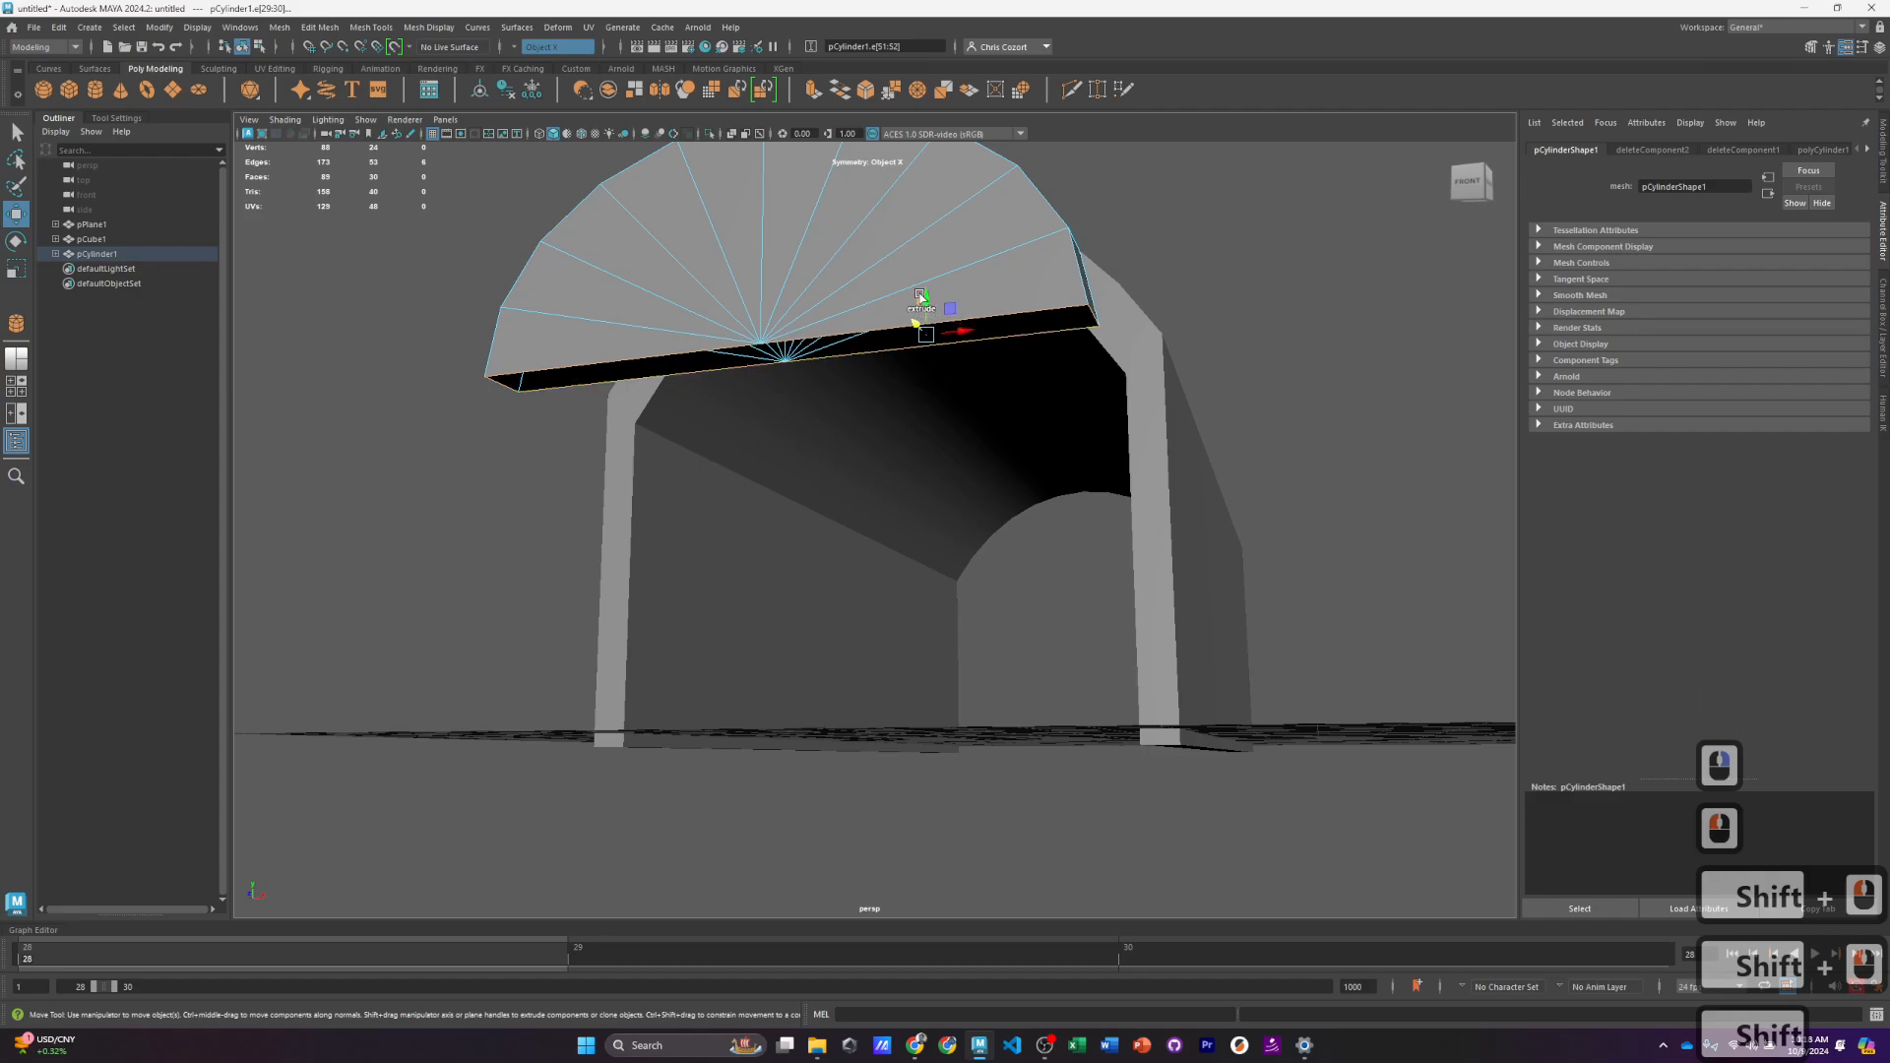
{"action": "left_click_drag", "start_coordinate": [926, 298], "coordinate": [927, 670], "text": "shift"}
{"action": "left_click_drag", "start_coordinate": [924, 681], "coordinate": [919, 640], "text": "shift"}
Step: Fill the hole in the door's underside and split the new face across its middle with Multi-Cut
{"action": "middle_click_drag", "start_coordinate": [901, 445], "coordinate": [899, 485], "text": "alt"}
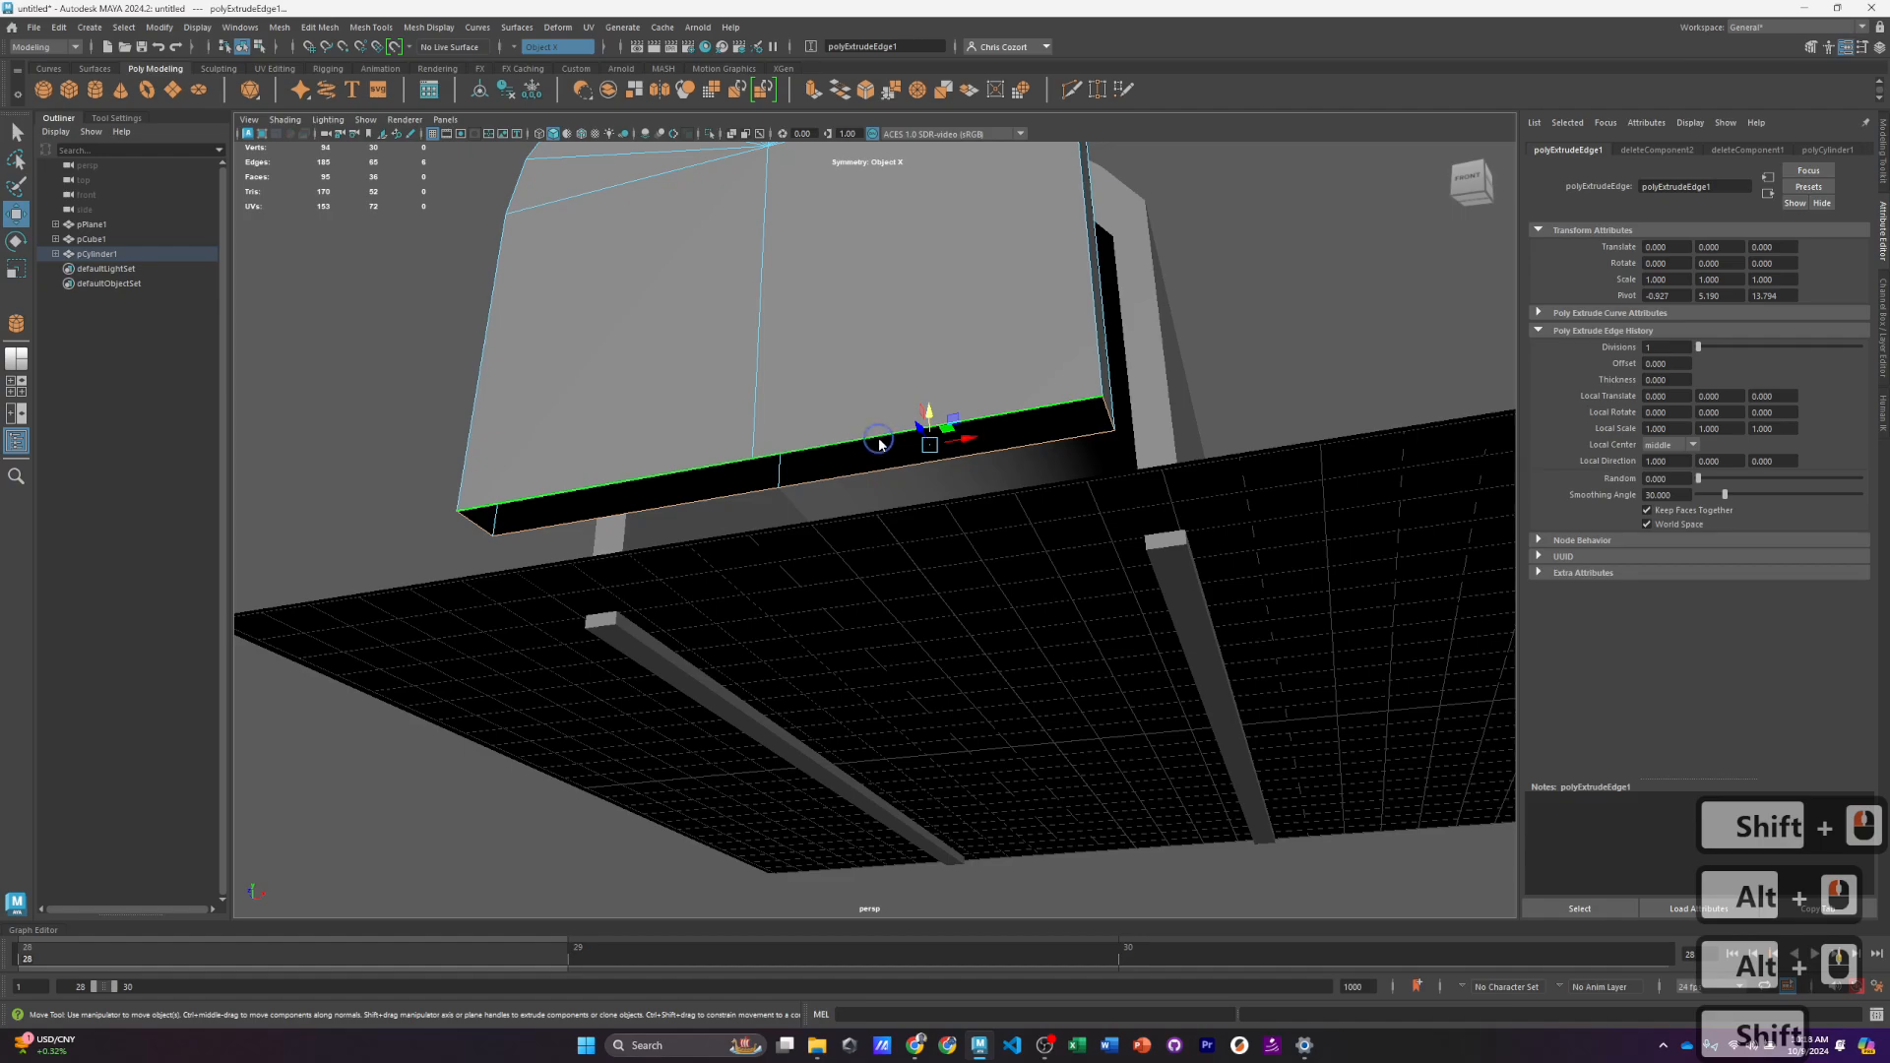
{"action": "right_click_drag", "start_coordinate": [879, 443], "coordinate": [895, 638], "text": "shift"}
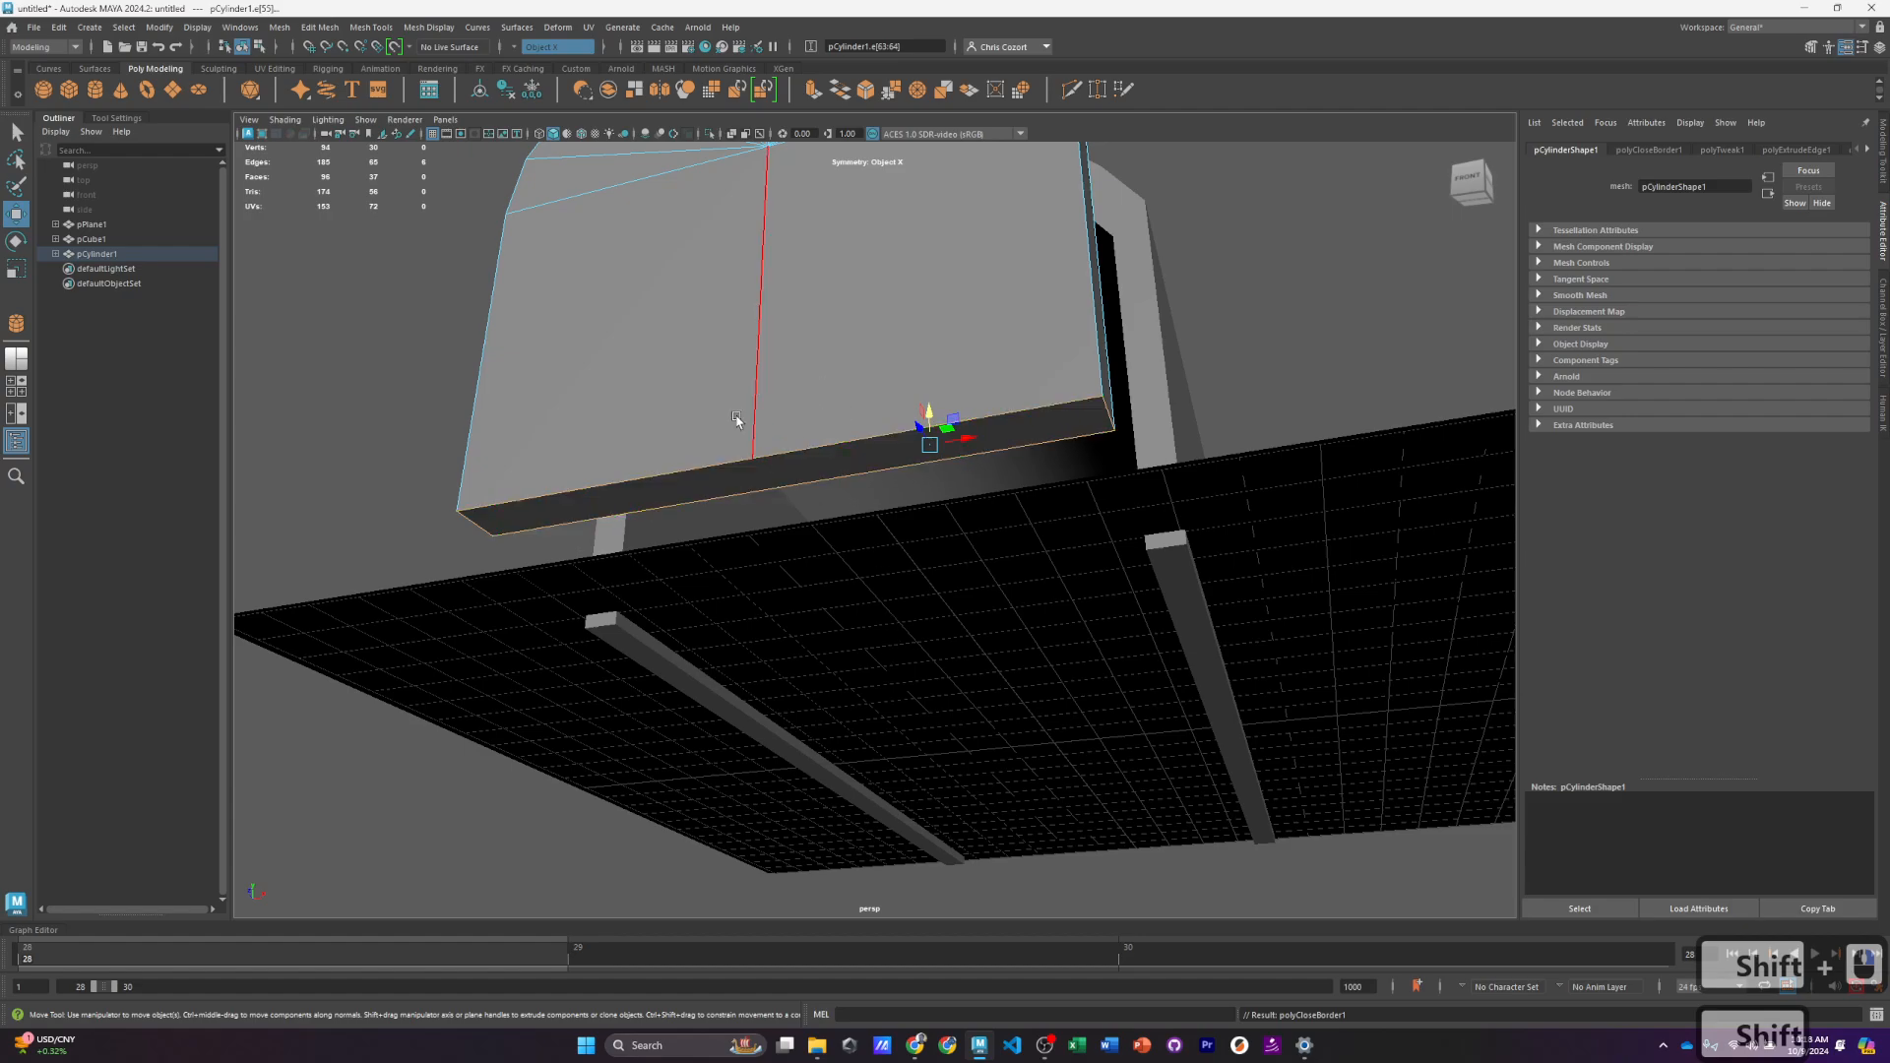
{"action": "key", "text": "f"}
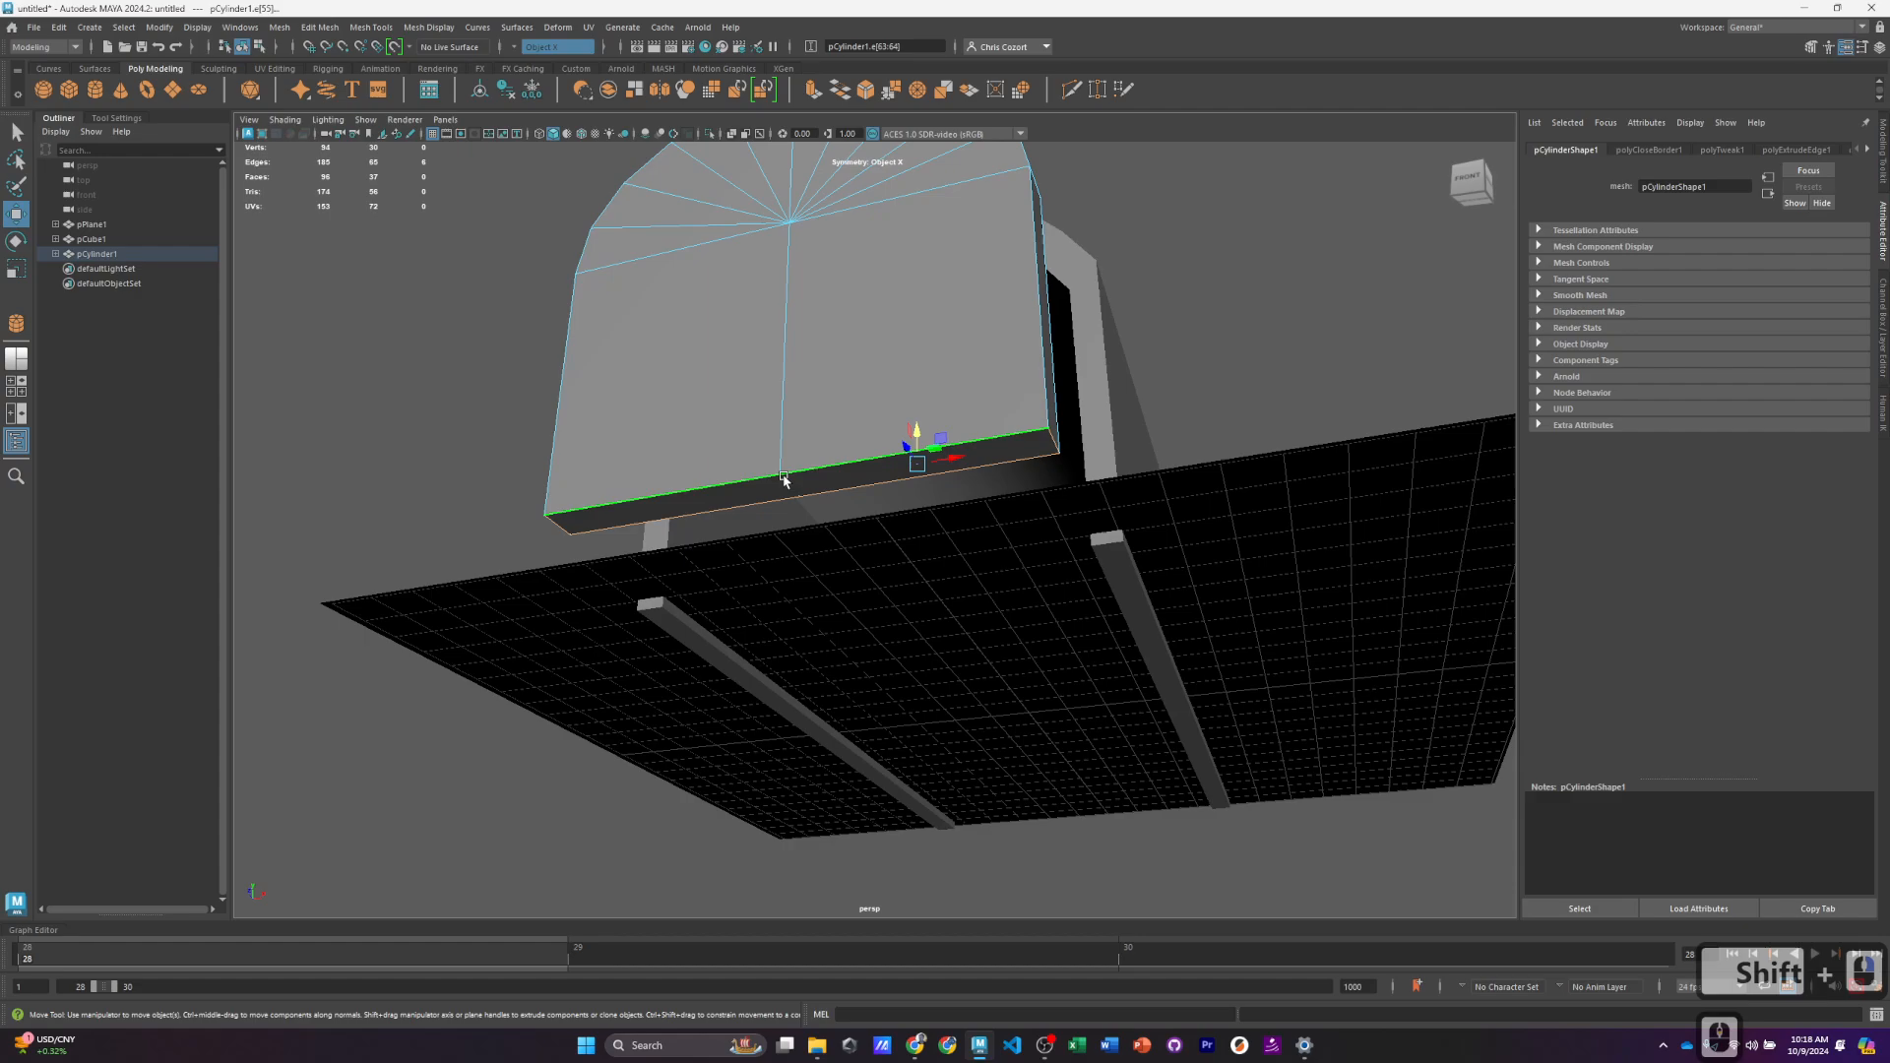
{"action": "scroll", "coordinate": [785, 480], "scroll_direction": "up", "scroll_amount": 2}
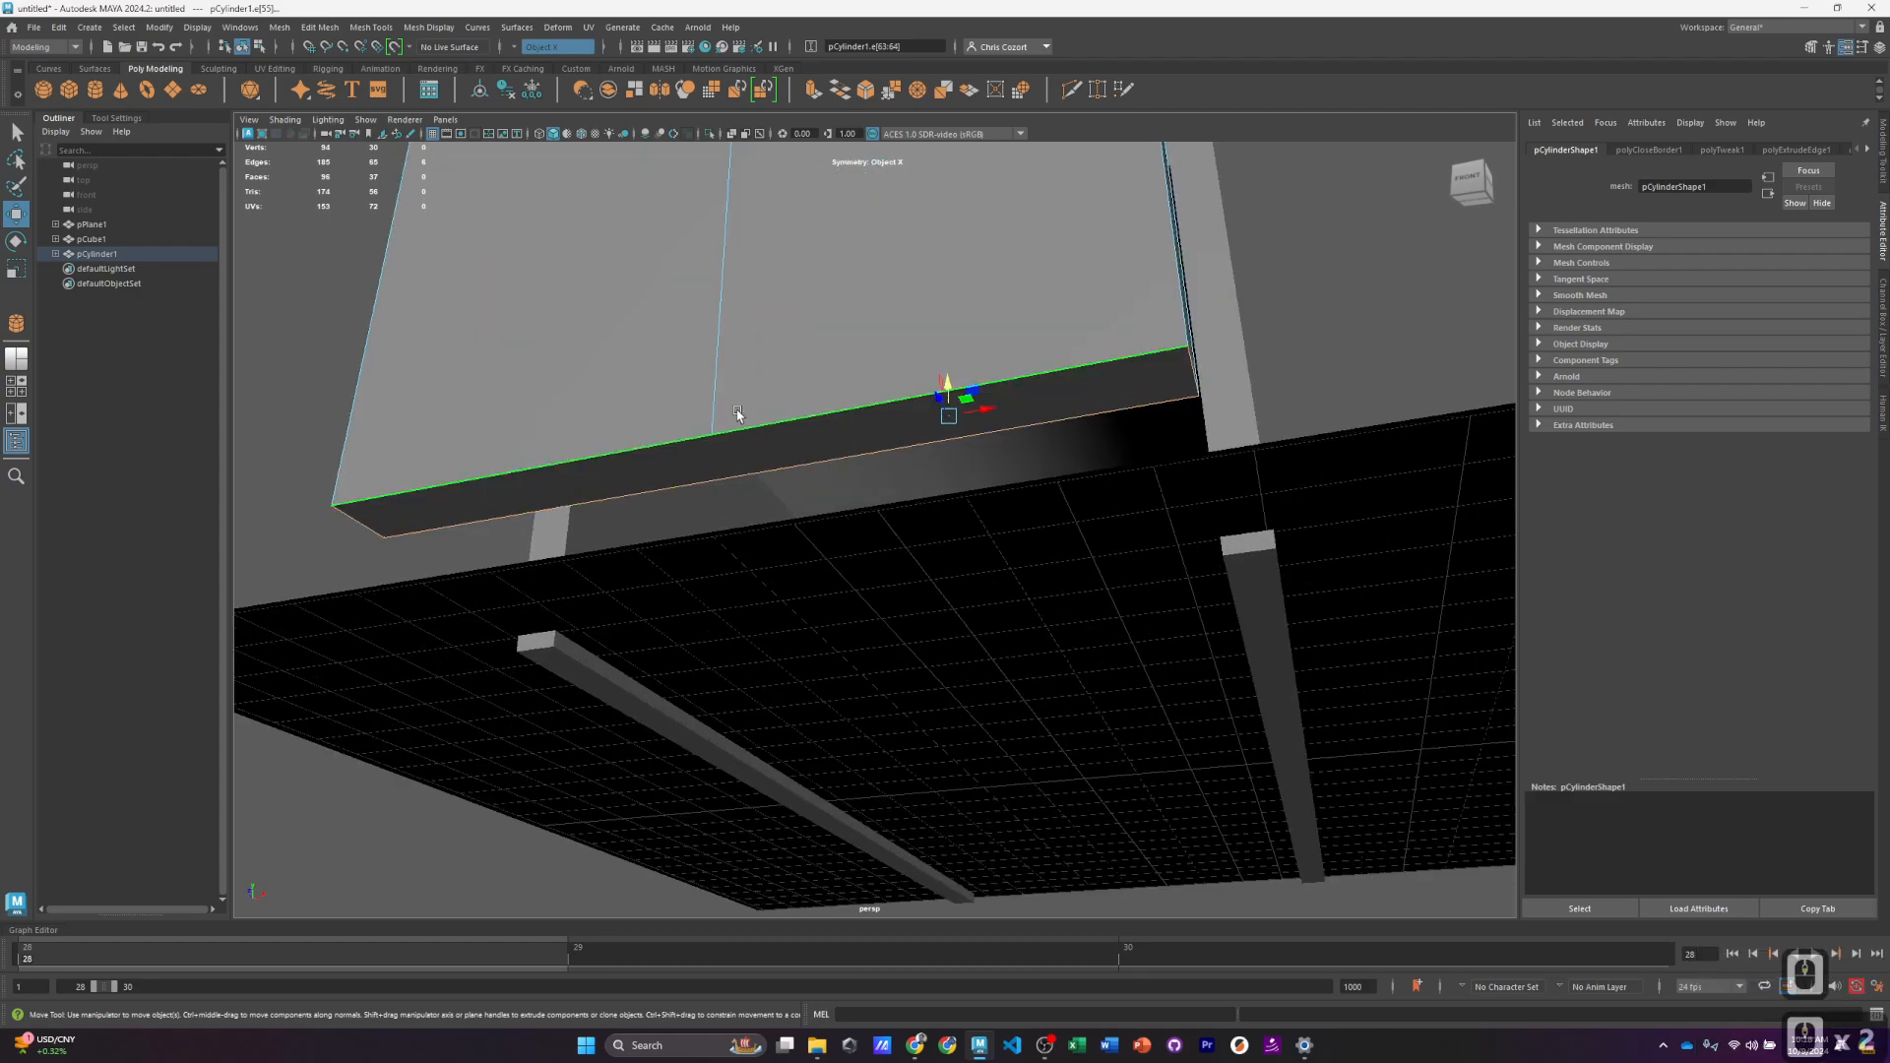
{"action": "right_click_drag", "start_coordinate": [734, 441], "coordinate": [662, 448], "text": "shift"}
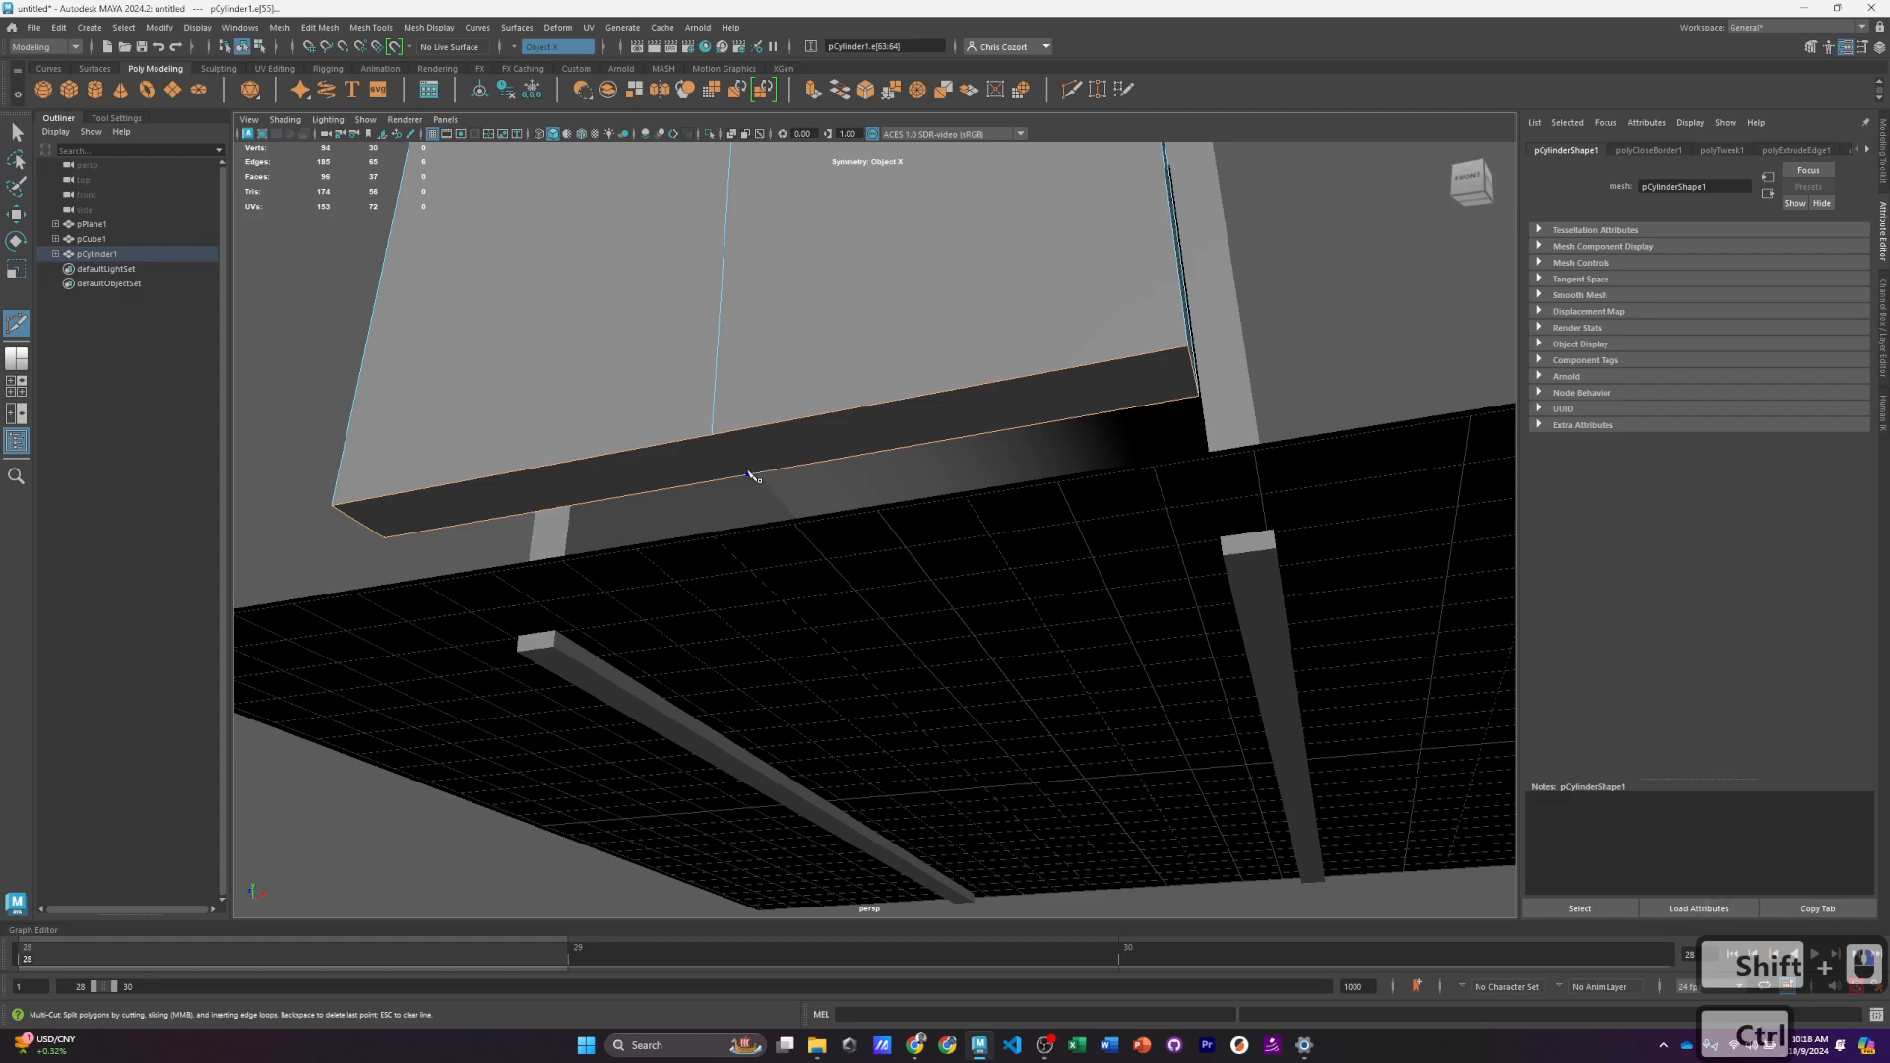
{"action": "left_click", "coordinate": [711, 435]}
{"action": "right_click", "coordinate": [769, 395]}
{"action": "scroll", "coordinate": [769, 395], "scroll_direction": "down", "scroll_amount": 4}
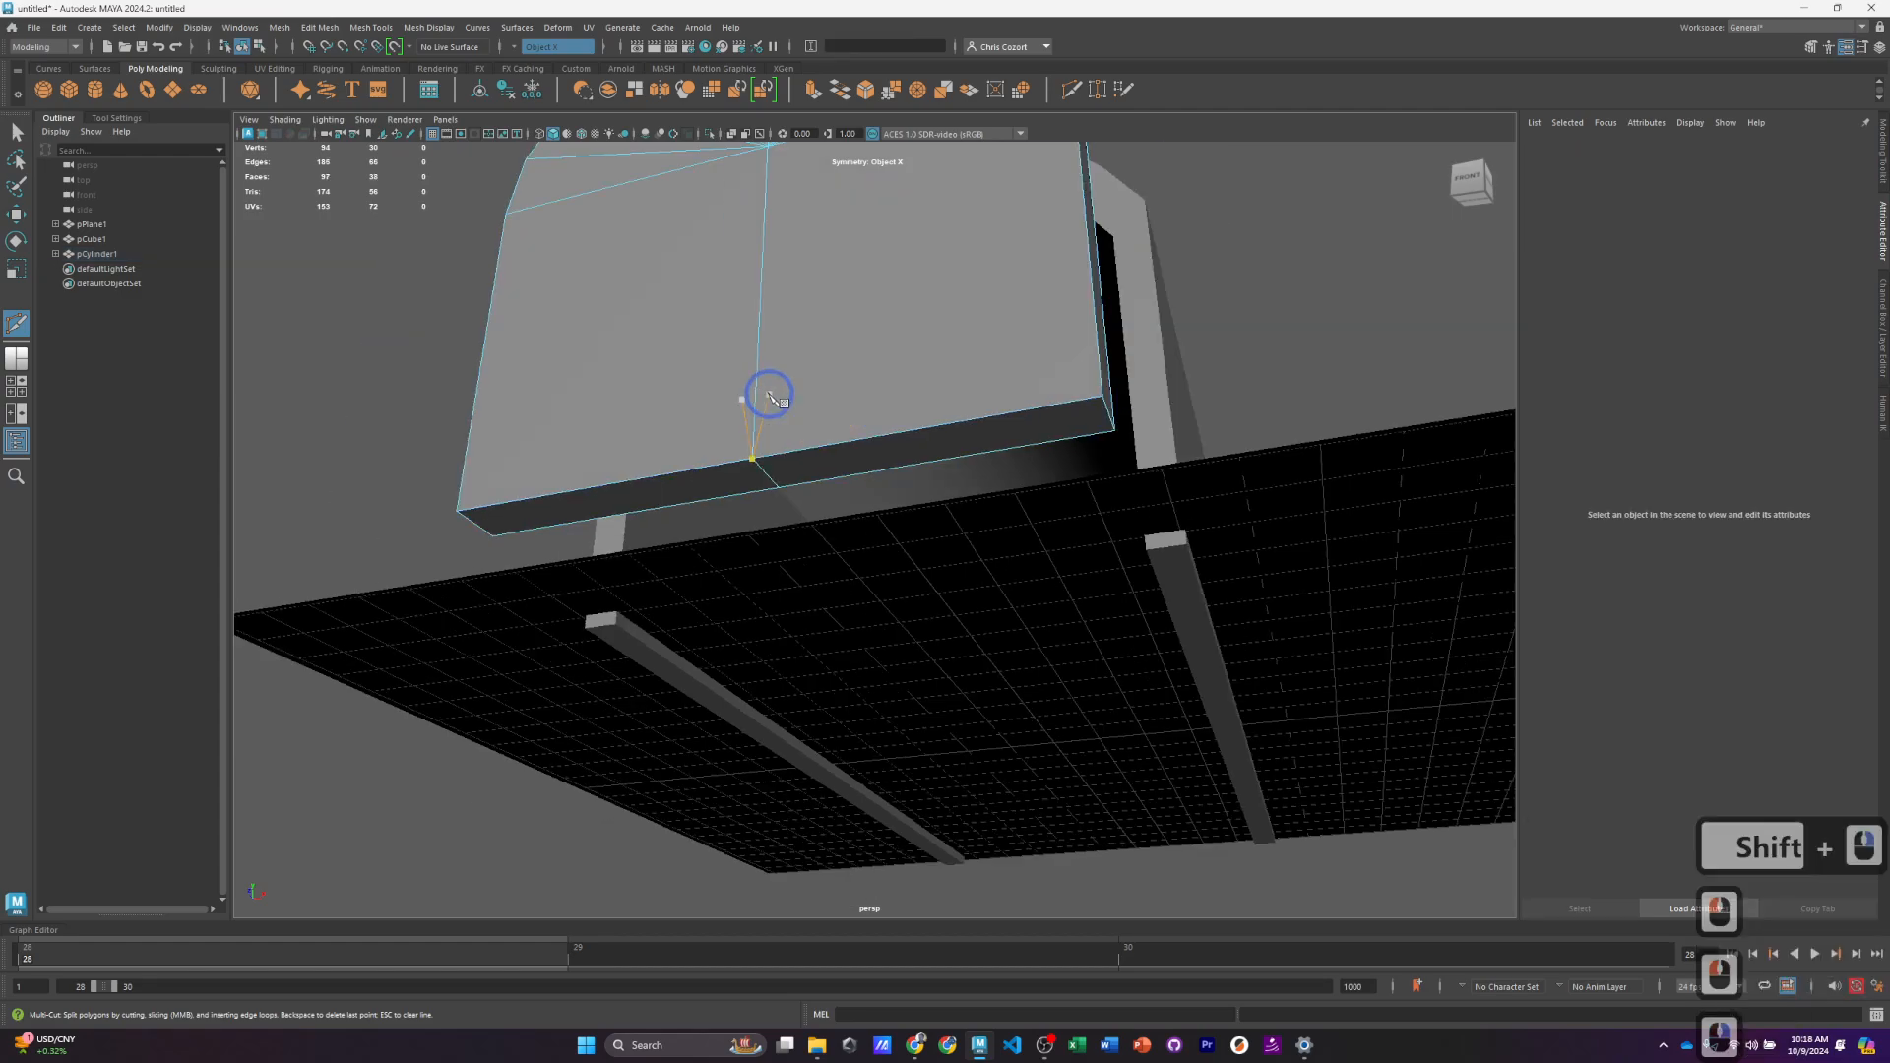
Step: Return the door to object selection and duplicate it in place
{"action": "left_click_drag", "start_coordinate": [769, 394], "coordinate": [954, 439], "text": "alt"}
{"action": "right_click_drag", "start_coordinate": [954, 440], "coordinate": [1040, 420]}
{"action": "key", "text": "w"}
{"action": "left_click", "coordinate": [1012, 544]}
{"action": "scroll", "coordinate": [1012, 544], "scroll_direction": "down", "scroll_amount": 1}
{"action": "scroll", "coordinate": [1012, 545], "scroll_direction": "up", "scroll_amount": 2}
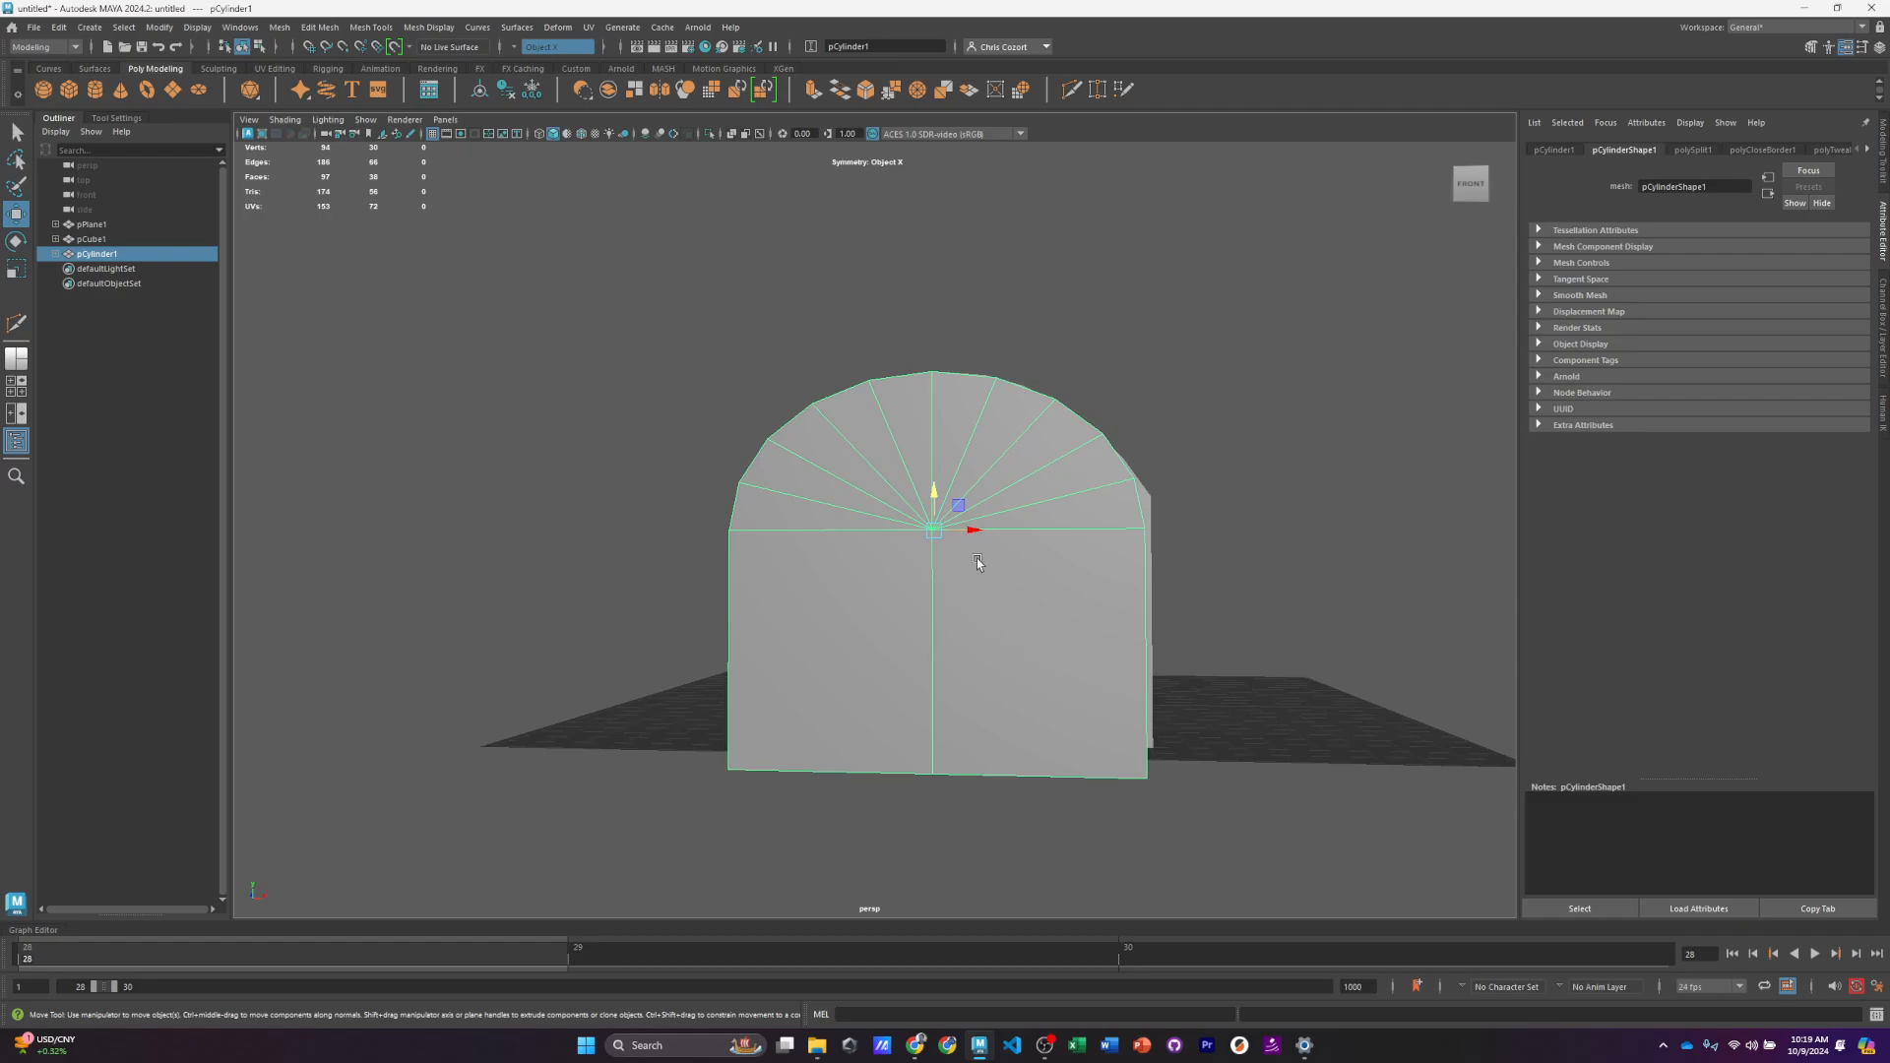
{"action": "key", "text": "ctrl"}
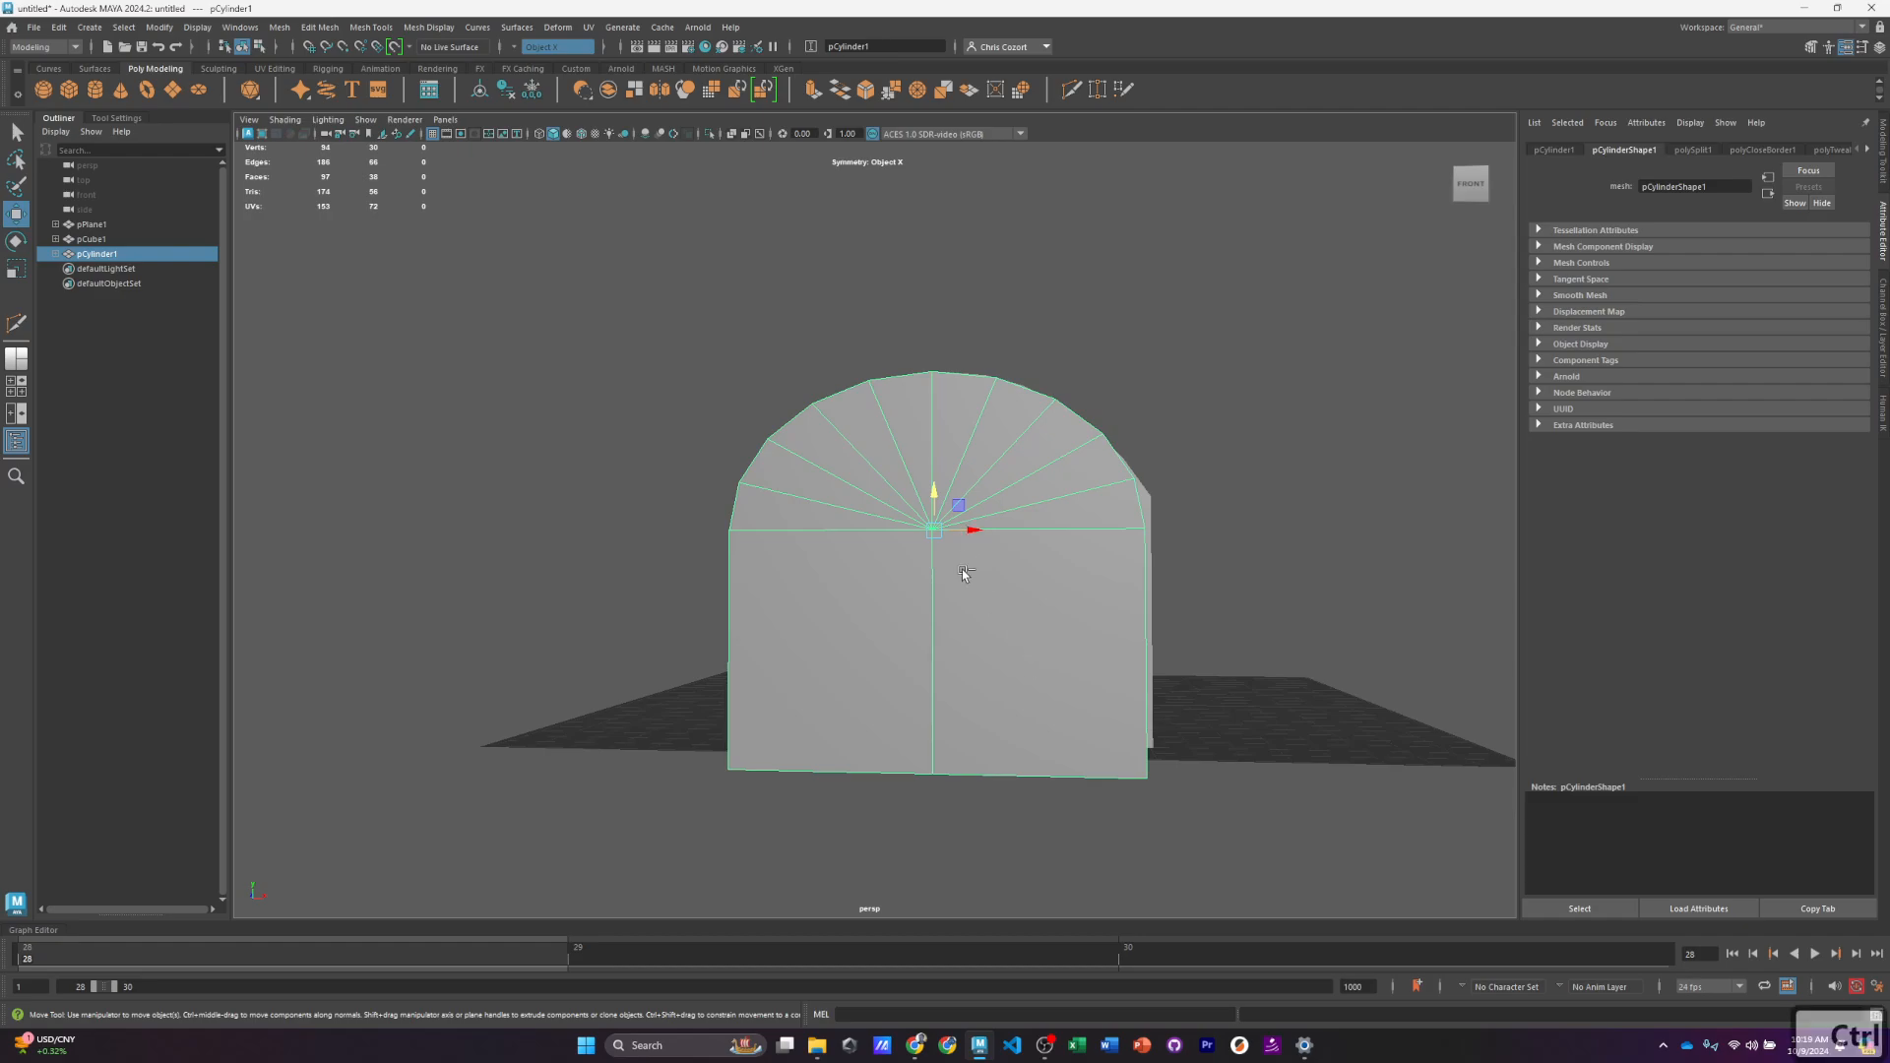
{"action": "key", "text": "ctrl+d"}
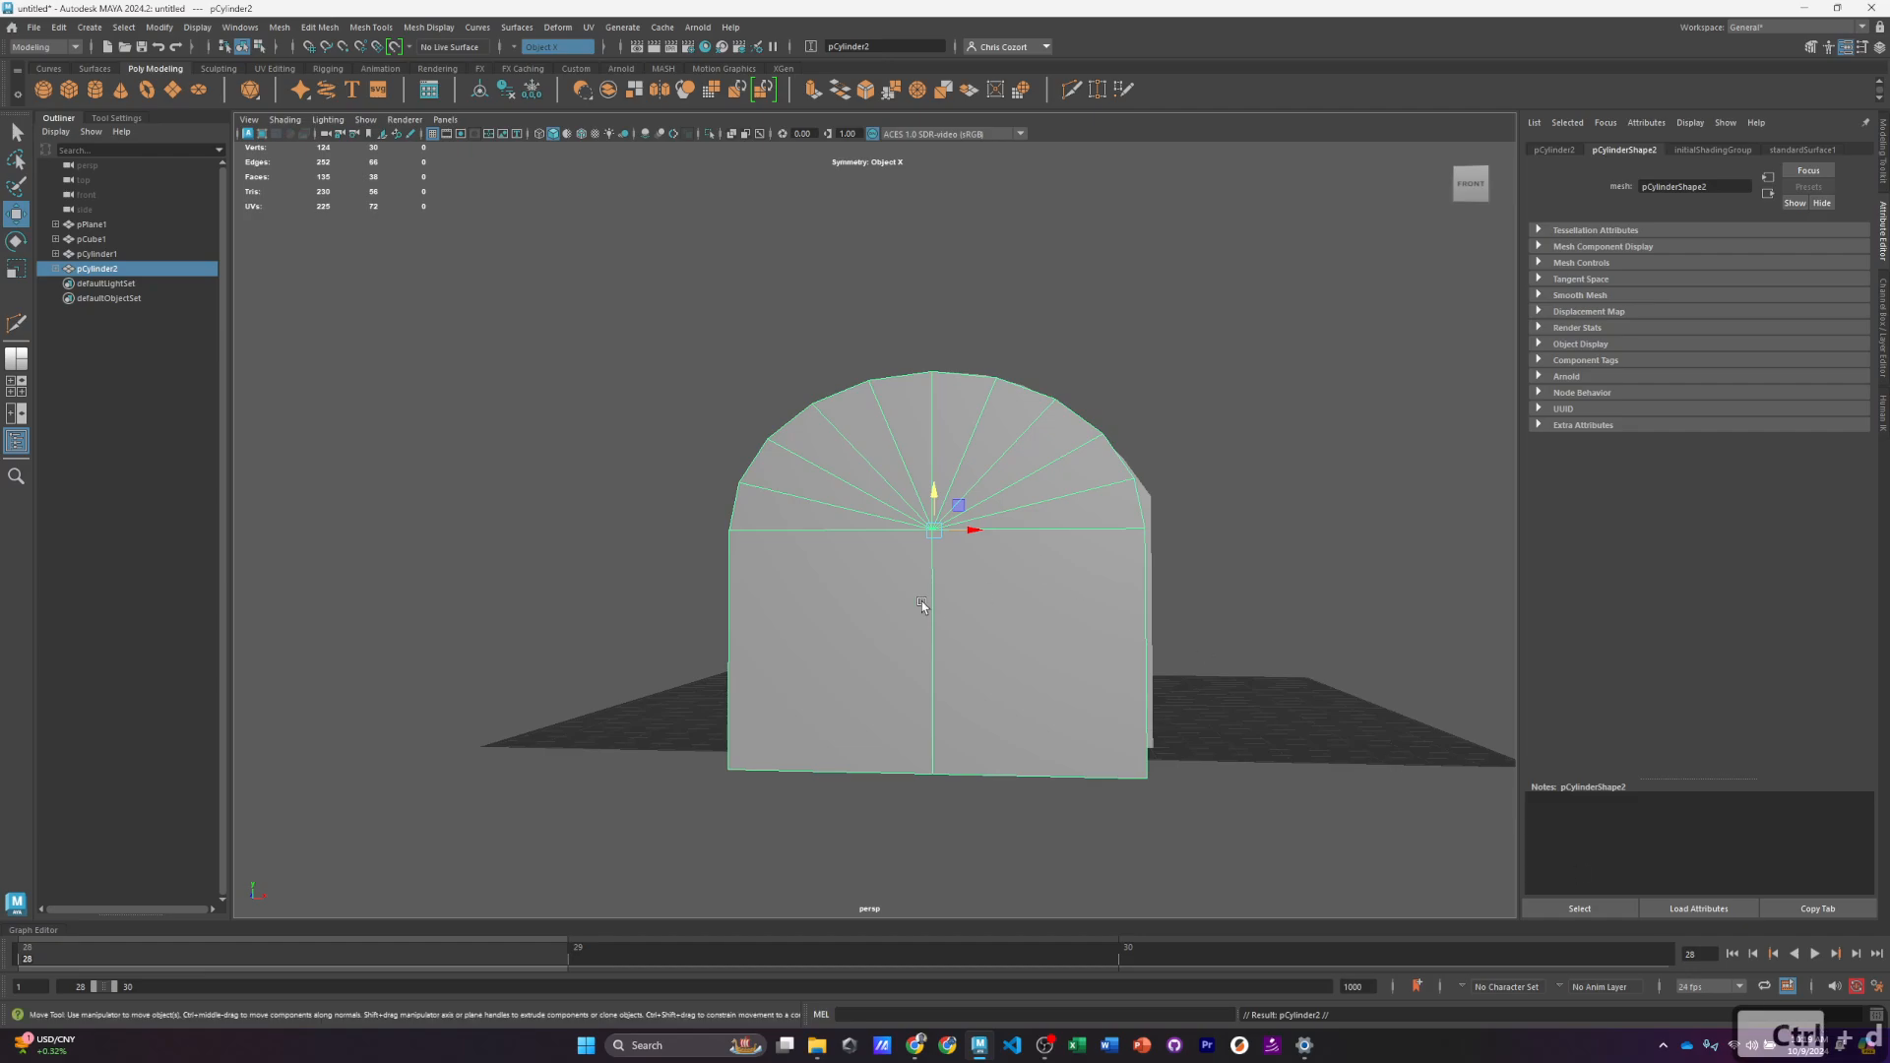
Step: Switch the door to face selection, turn off symmetry, and clear the mirrored face selection
{"action": "right_click_drag", "start_coordinate": [962, 562], "coordinate": [957, 596]}
{"action": "left_click", "coordinate": [1020, 380]}
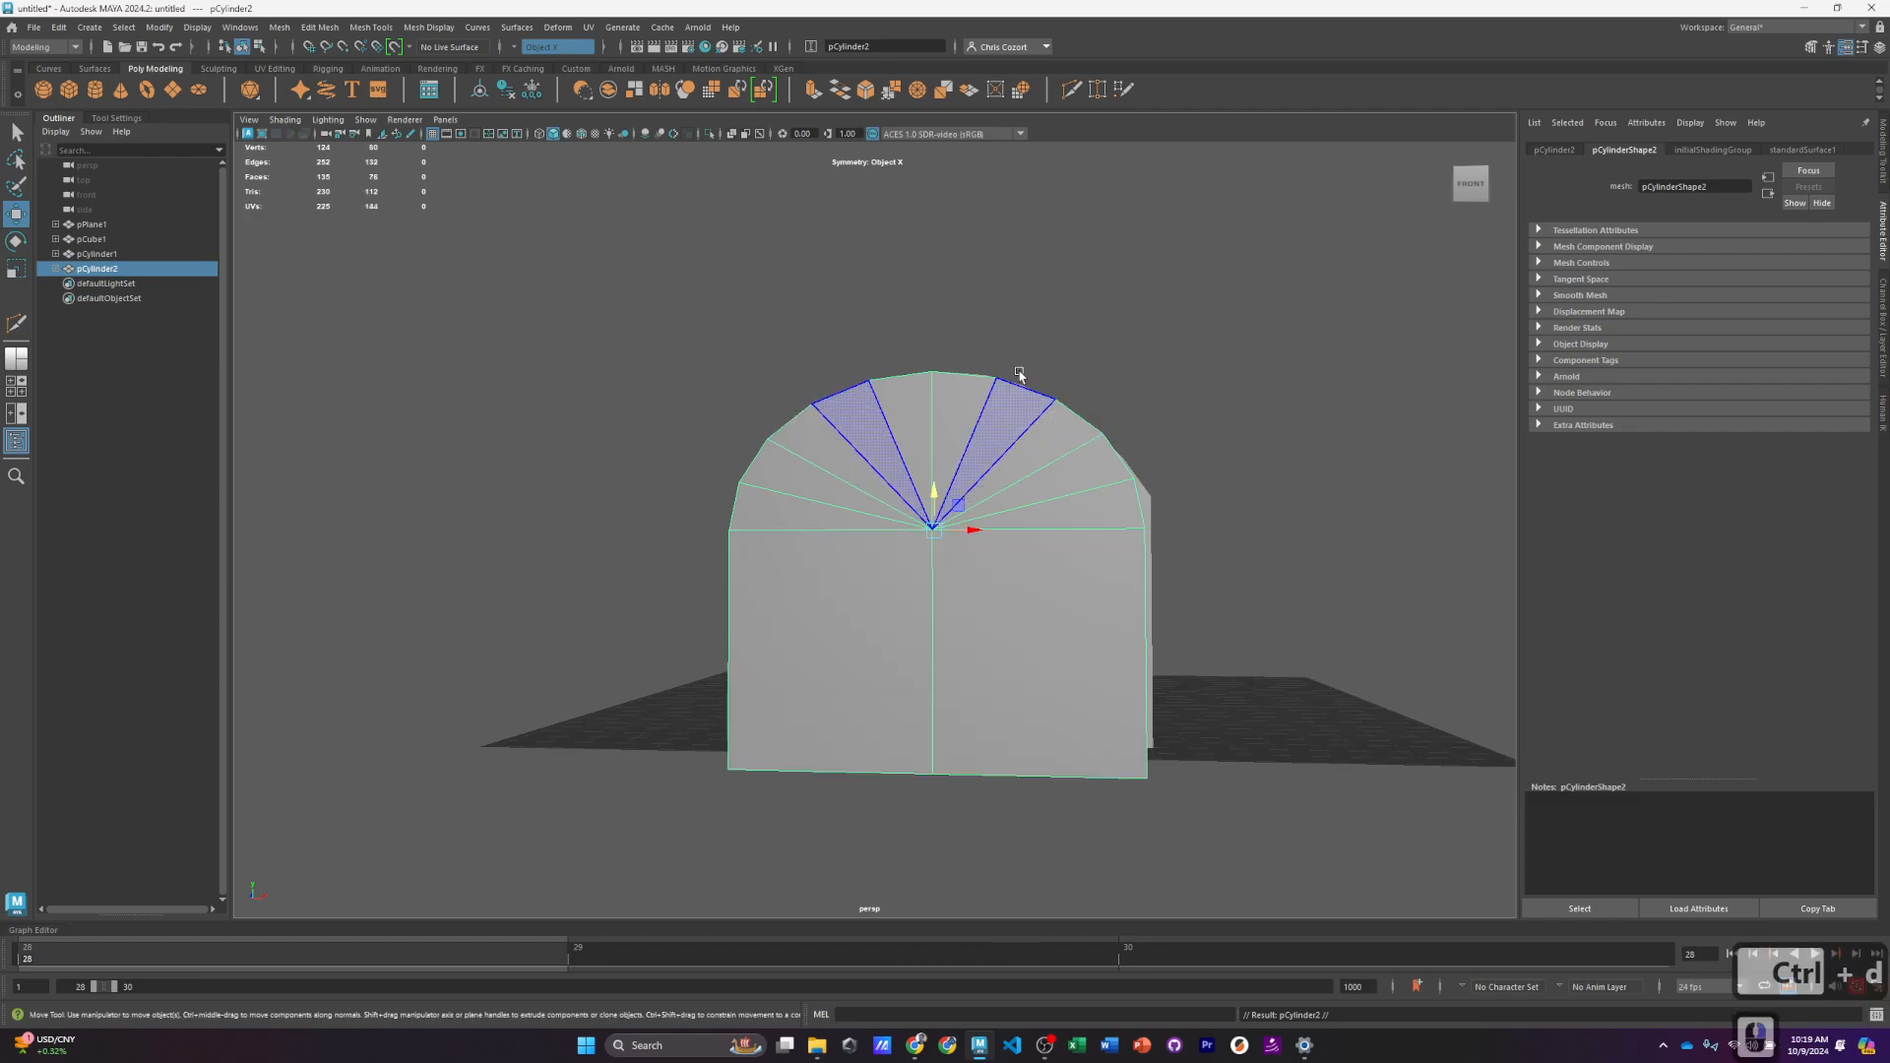
{"action": "left_click_drag", "start_coordinate": [966, 358], "coordinate": [1177, 846]}
{"action": "left_click_drag", "start_coordinate": [1127, 726], "coordinate": [1091, 705], "text": "alt"}
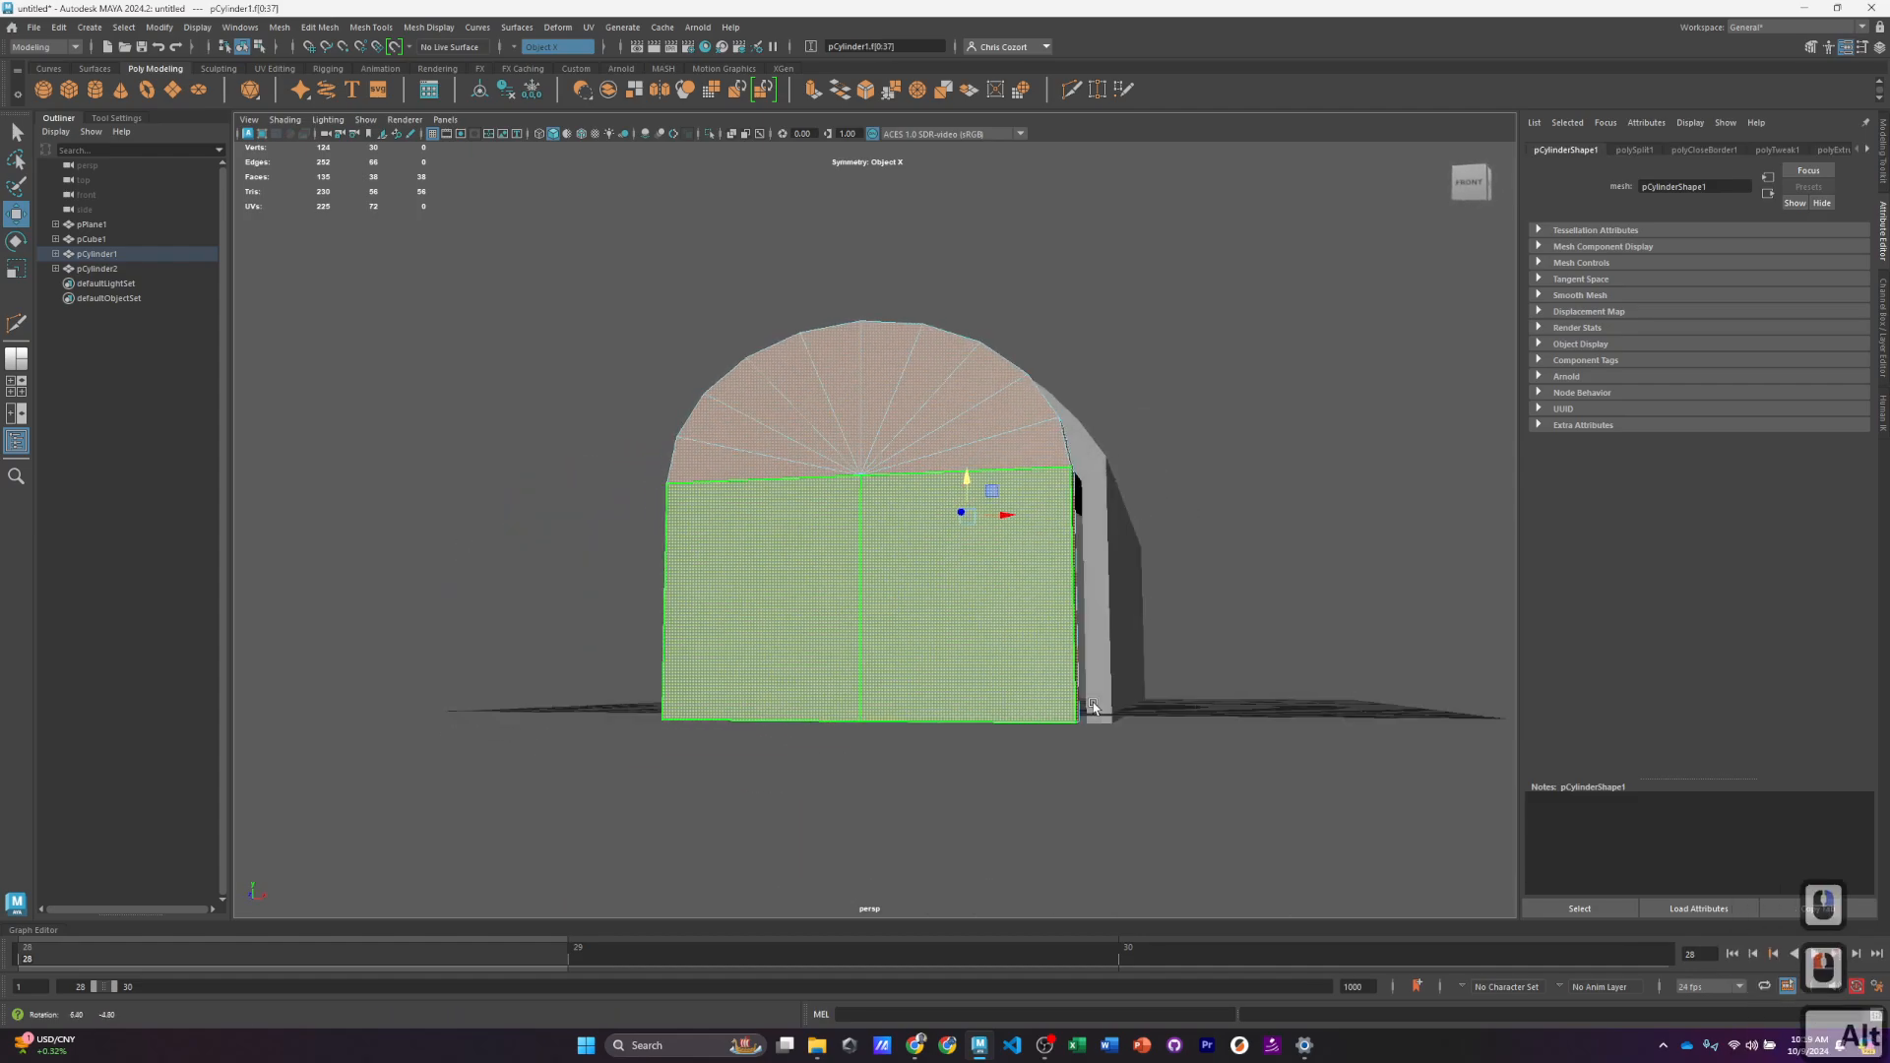
{"action": "left_click", "coordinate": [517, 50]}
{"action": "left_click", "coordinate": [539, 65]}
{"action": "left_click", "coordinate": [1089, 245]}
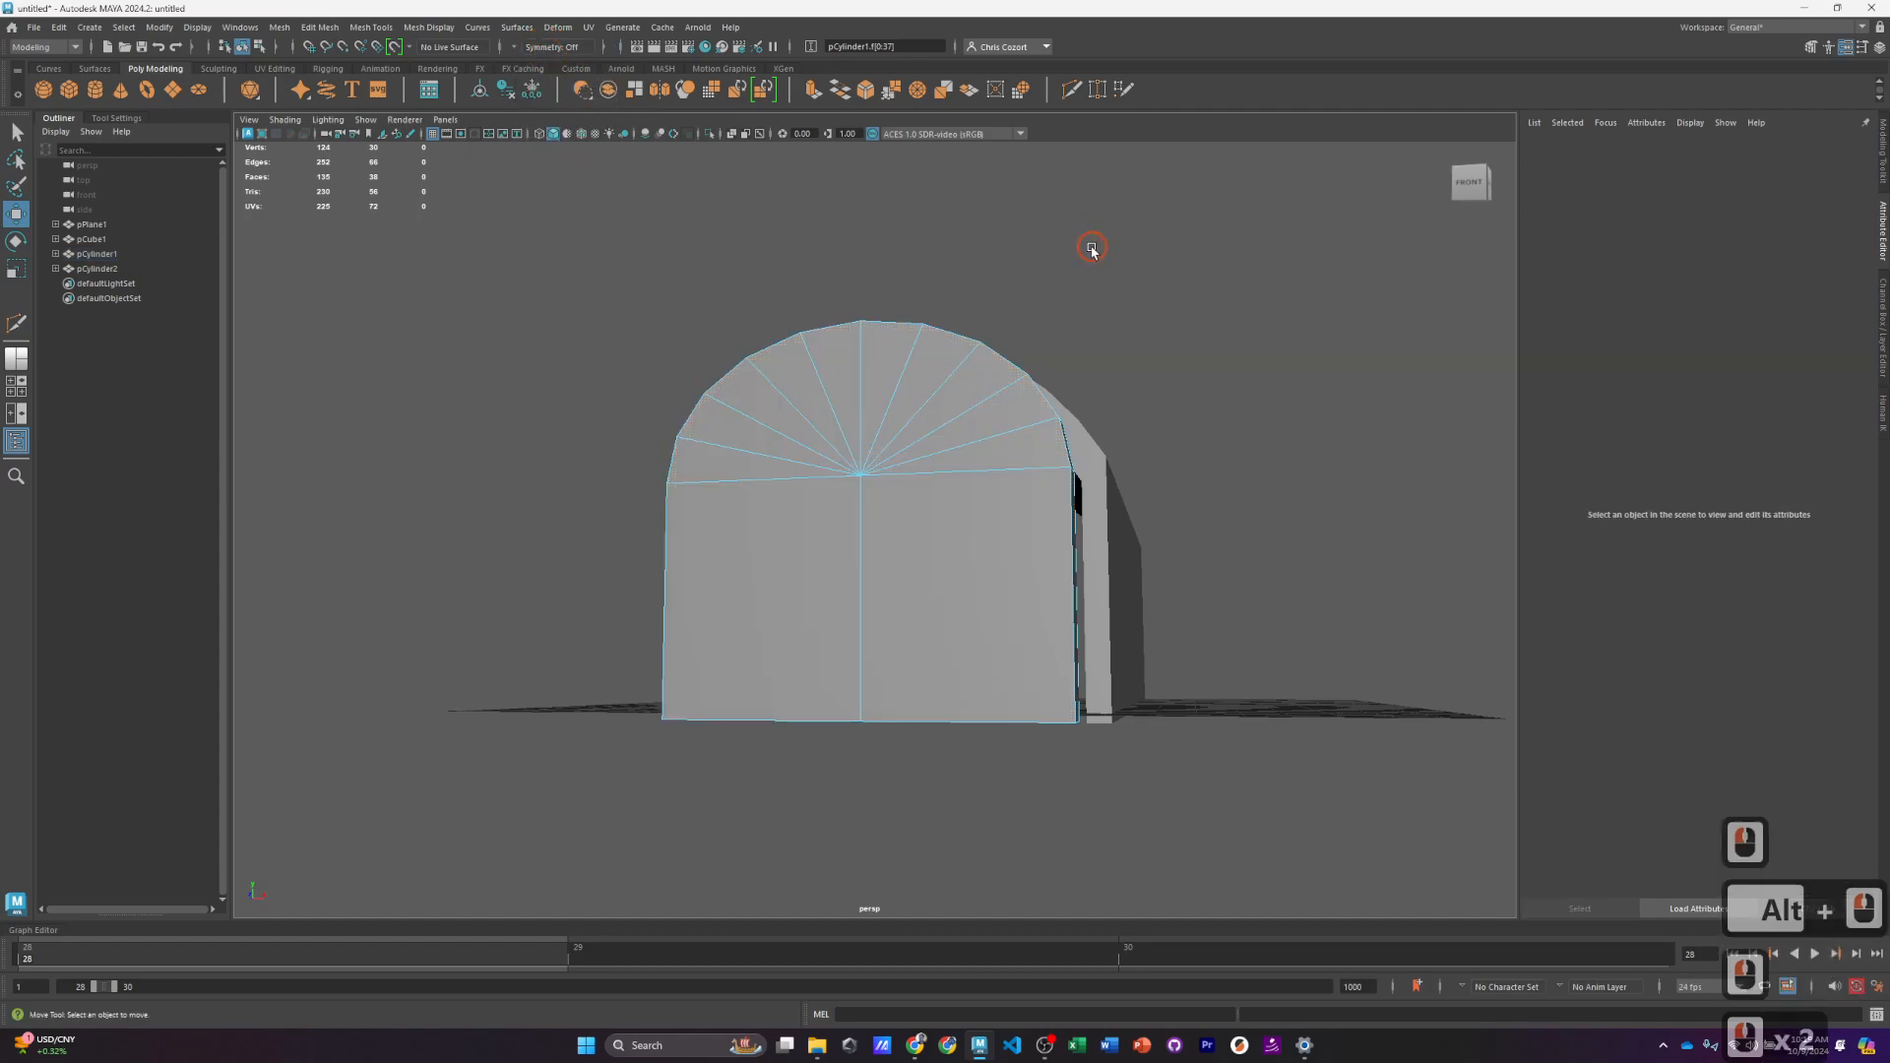
Step: Delete the right half of the original door's faces
{"action": "left_click", "coordinate": [884, 269]}
{"action": "left_click_drag", "start_coordinate": [884, 269], "coordinate": [1135, 748]}
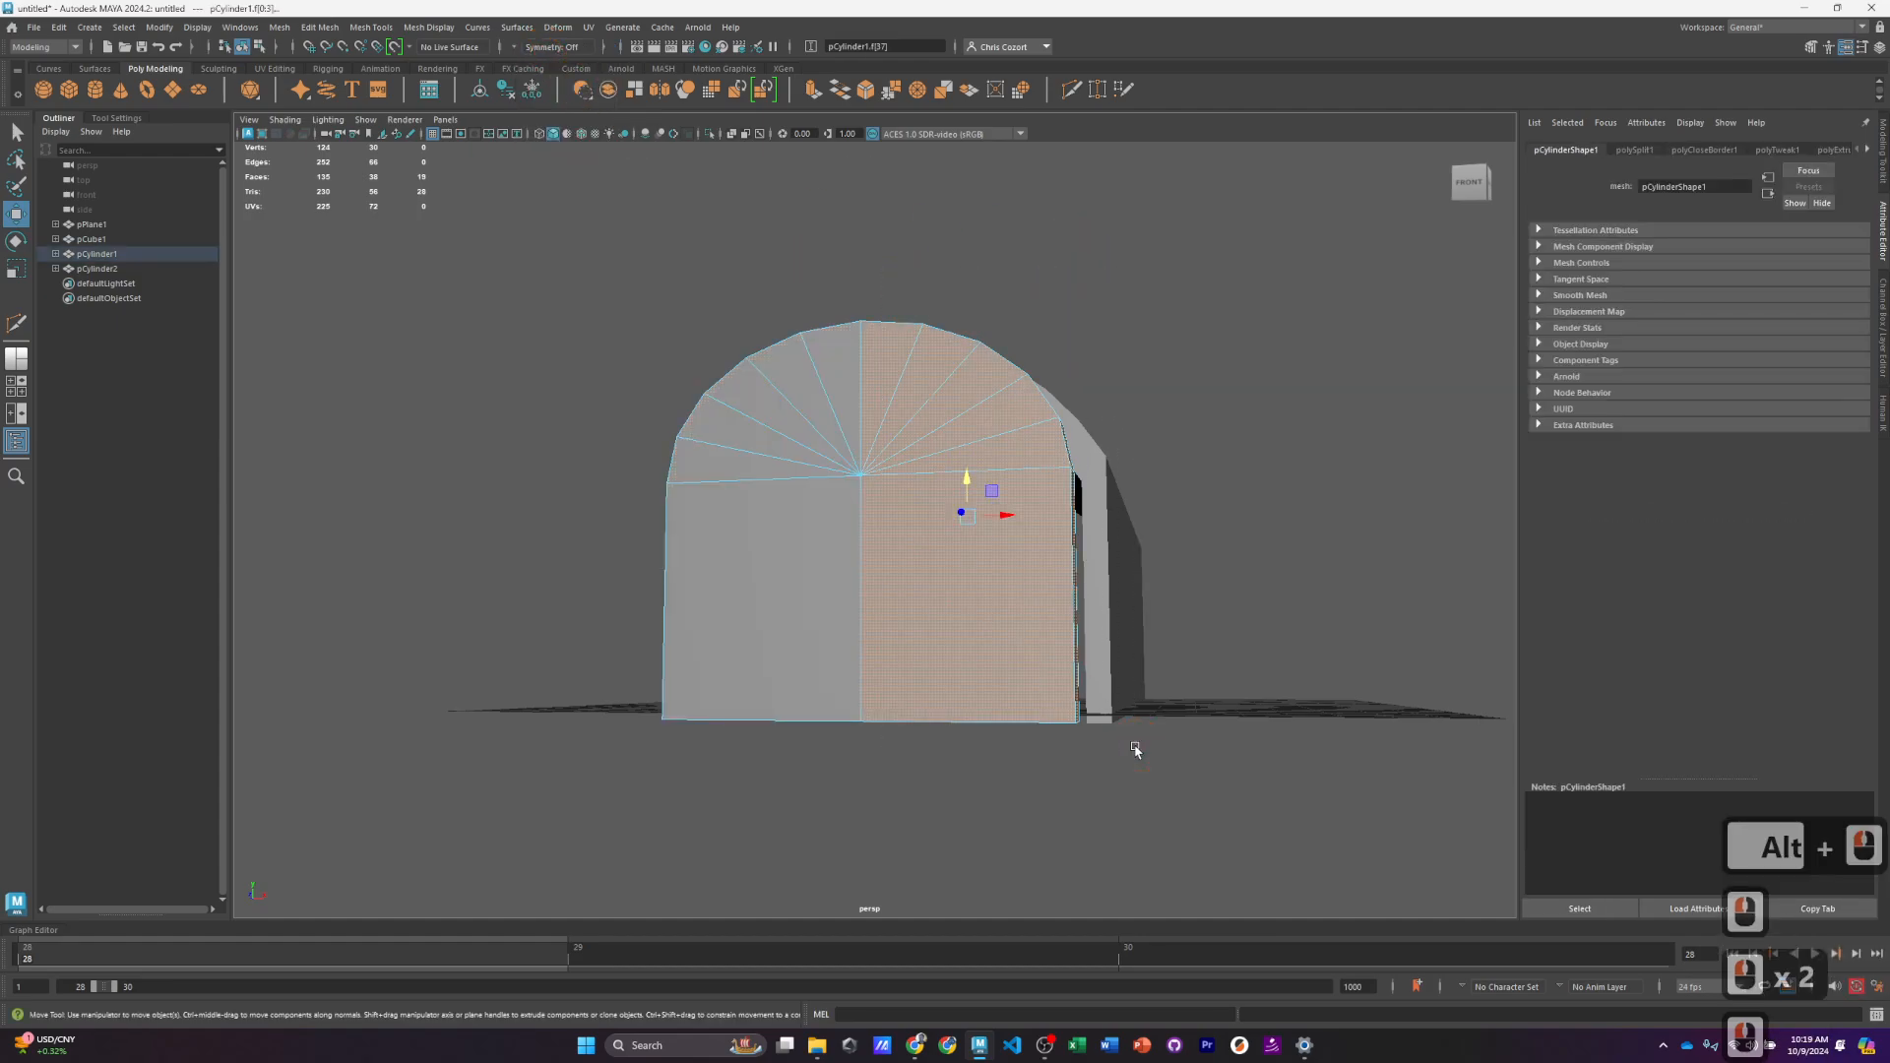
{"action": "key", "text": "Delete"}
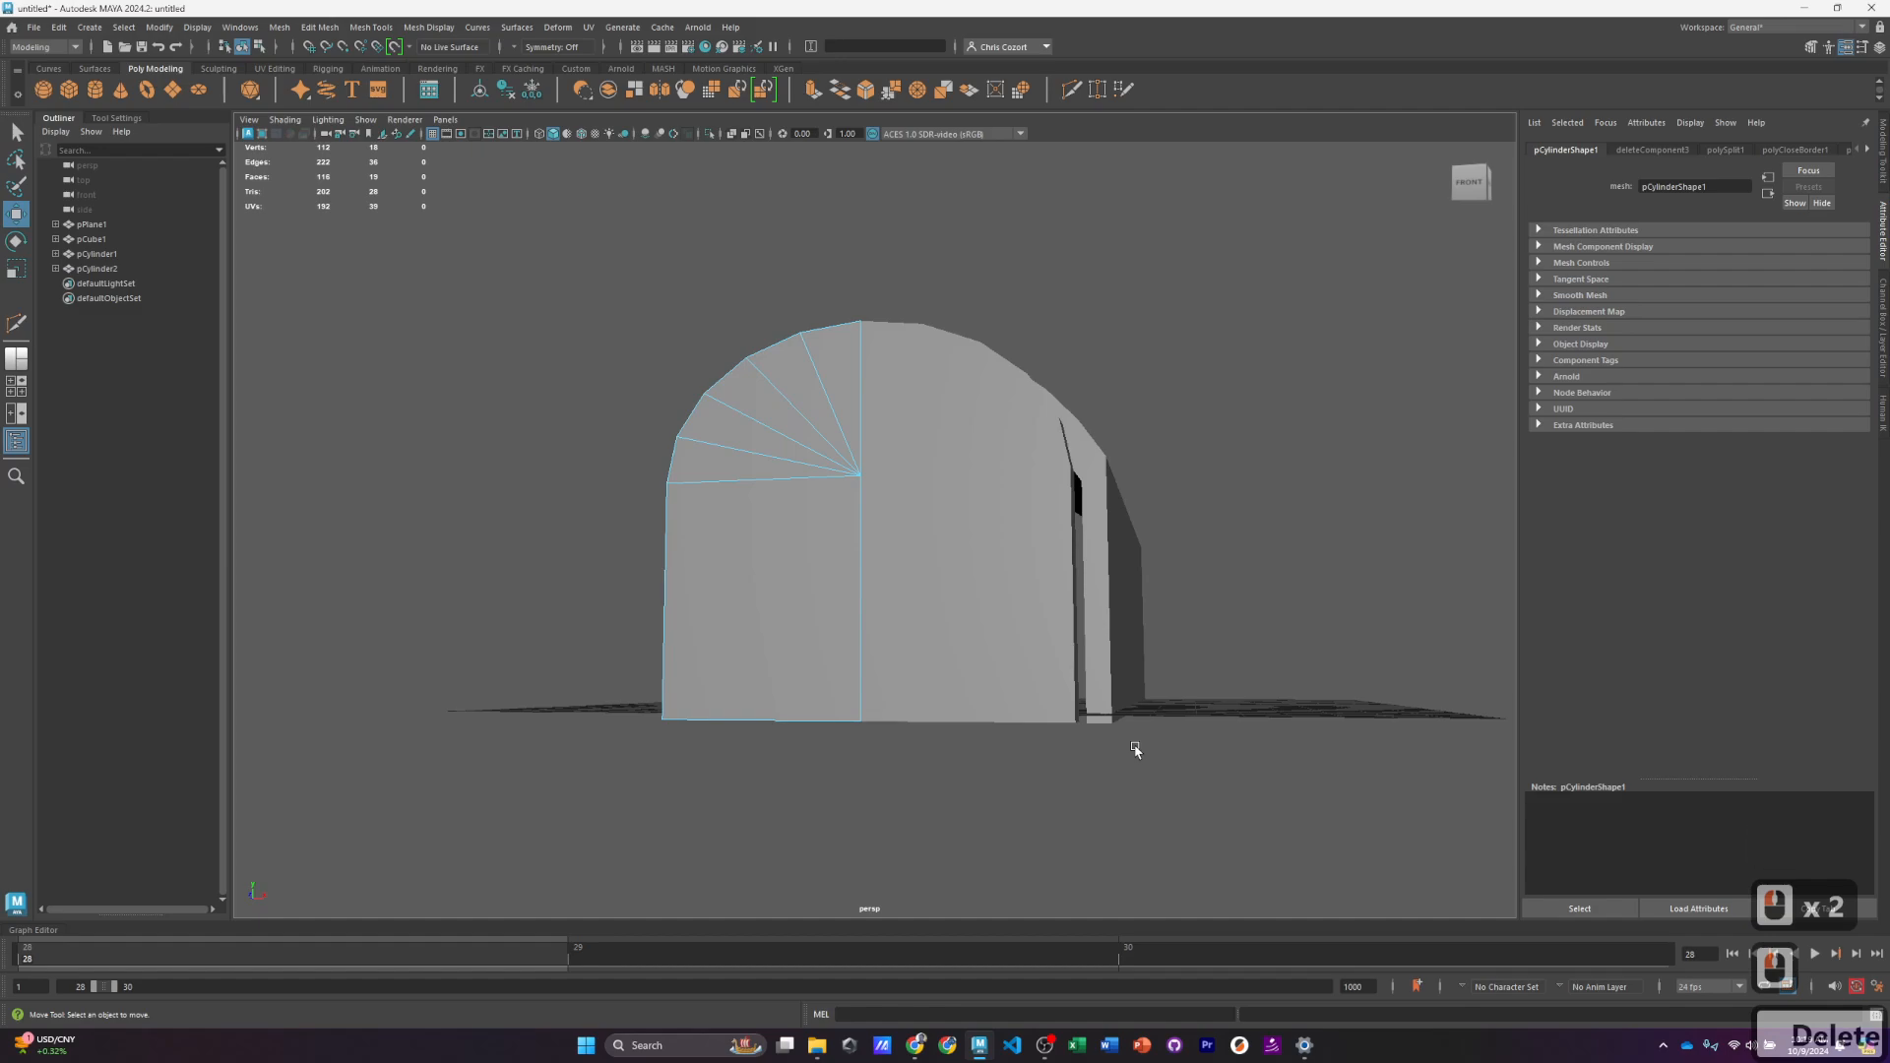
Step: Delete the left half of the duplicate door's faces
{"action": "left_click", "coordinate": [983, 557]}
{"action": "right_click_drag", "start_coordinate": [937, 473], "coordinate": [947, 519]}
{"action": "left_click_drag", "start_coordinate": [663, 316], "coordinate": [833, 806]}
{"action": "key", "text": "Delete"}
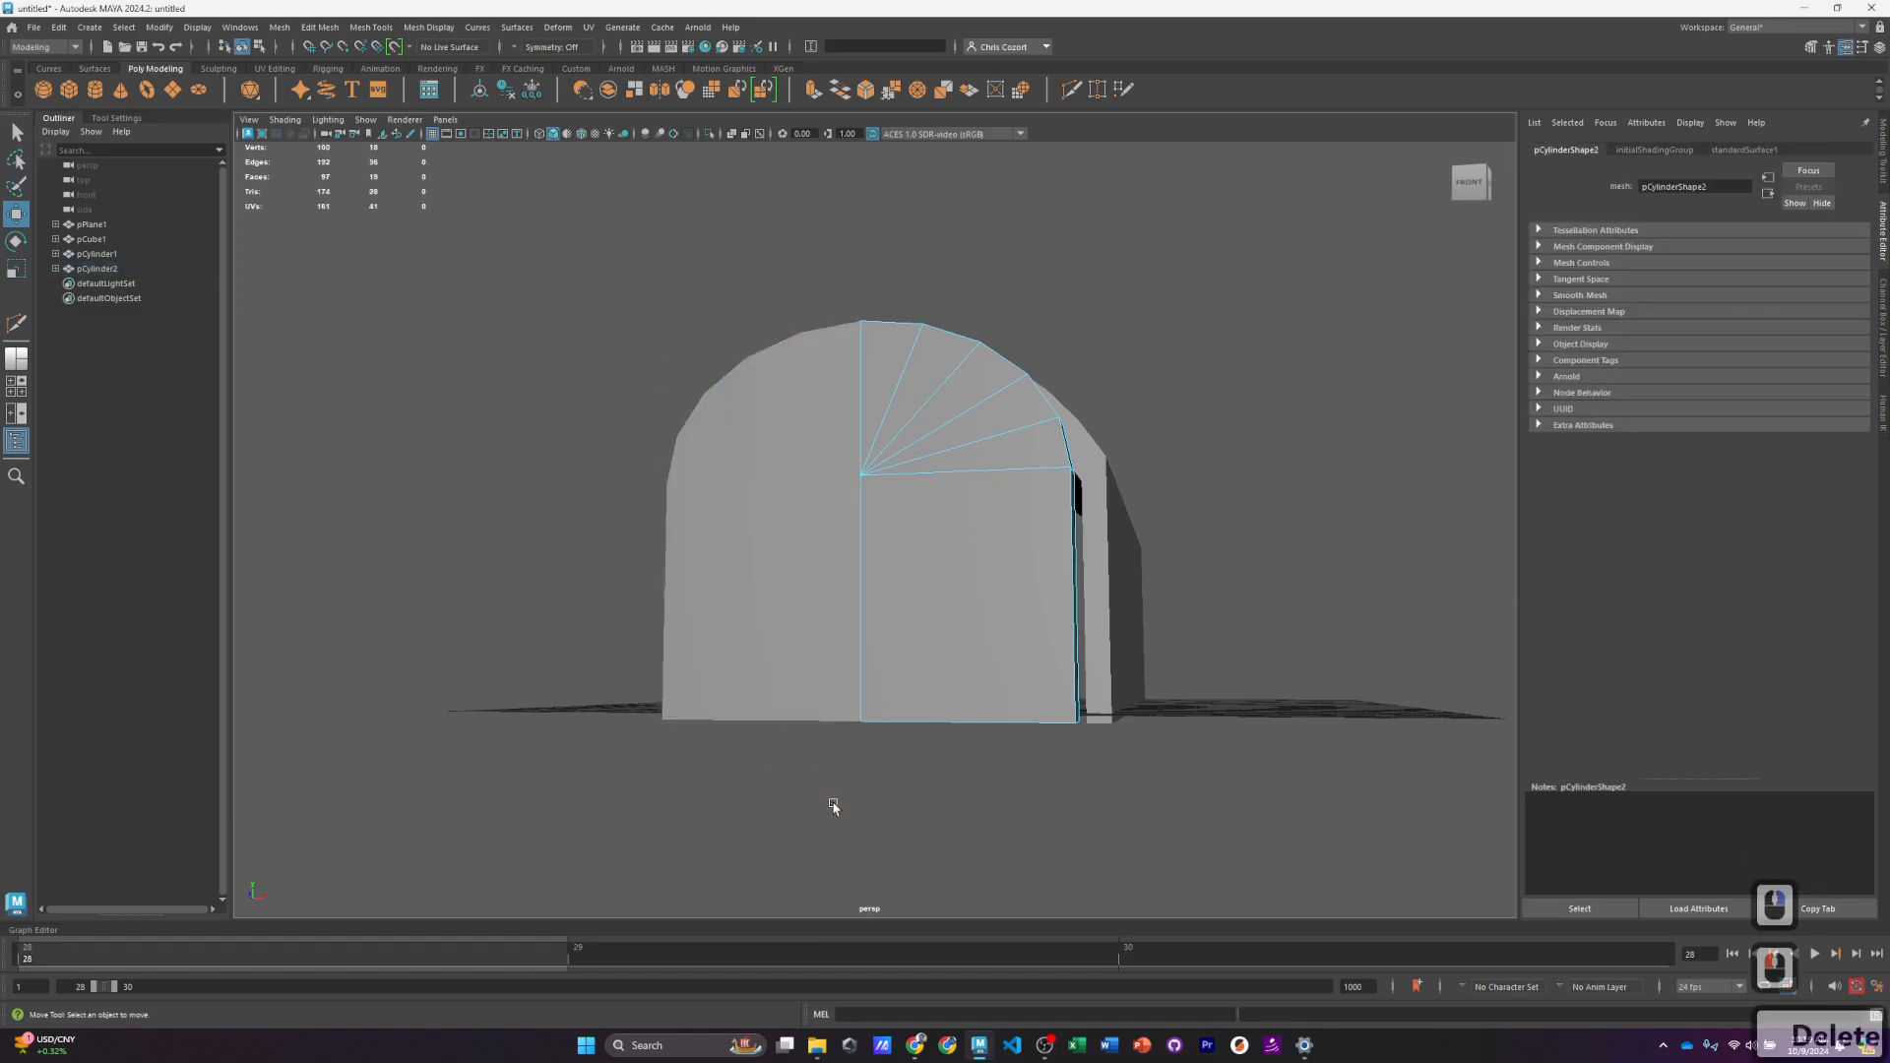
Step: Select the right door half as an object and slide it sideways along X to open a gap between the halves
{"action": "right_click_drag", "start_coordinate": [964, 461], "coordinate": [1029, 441]}
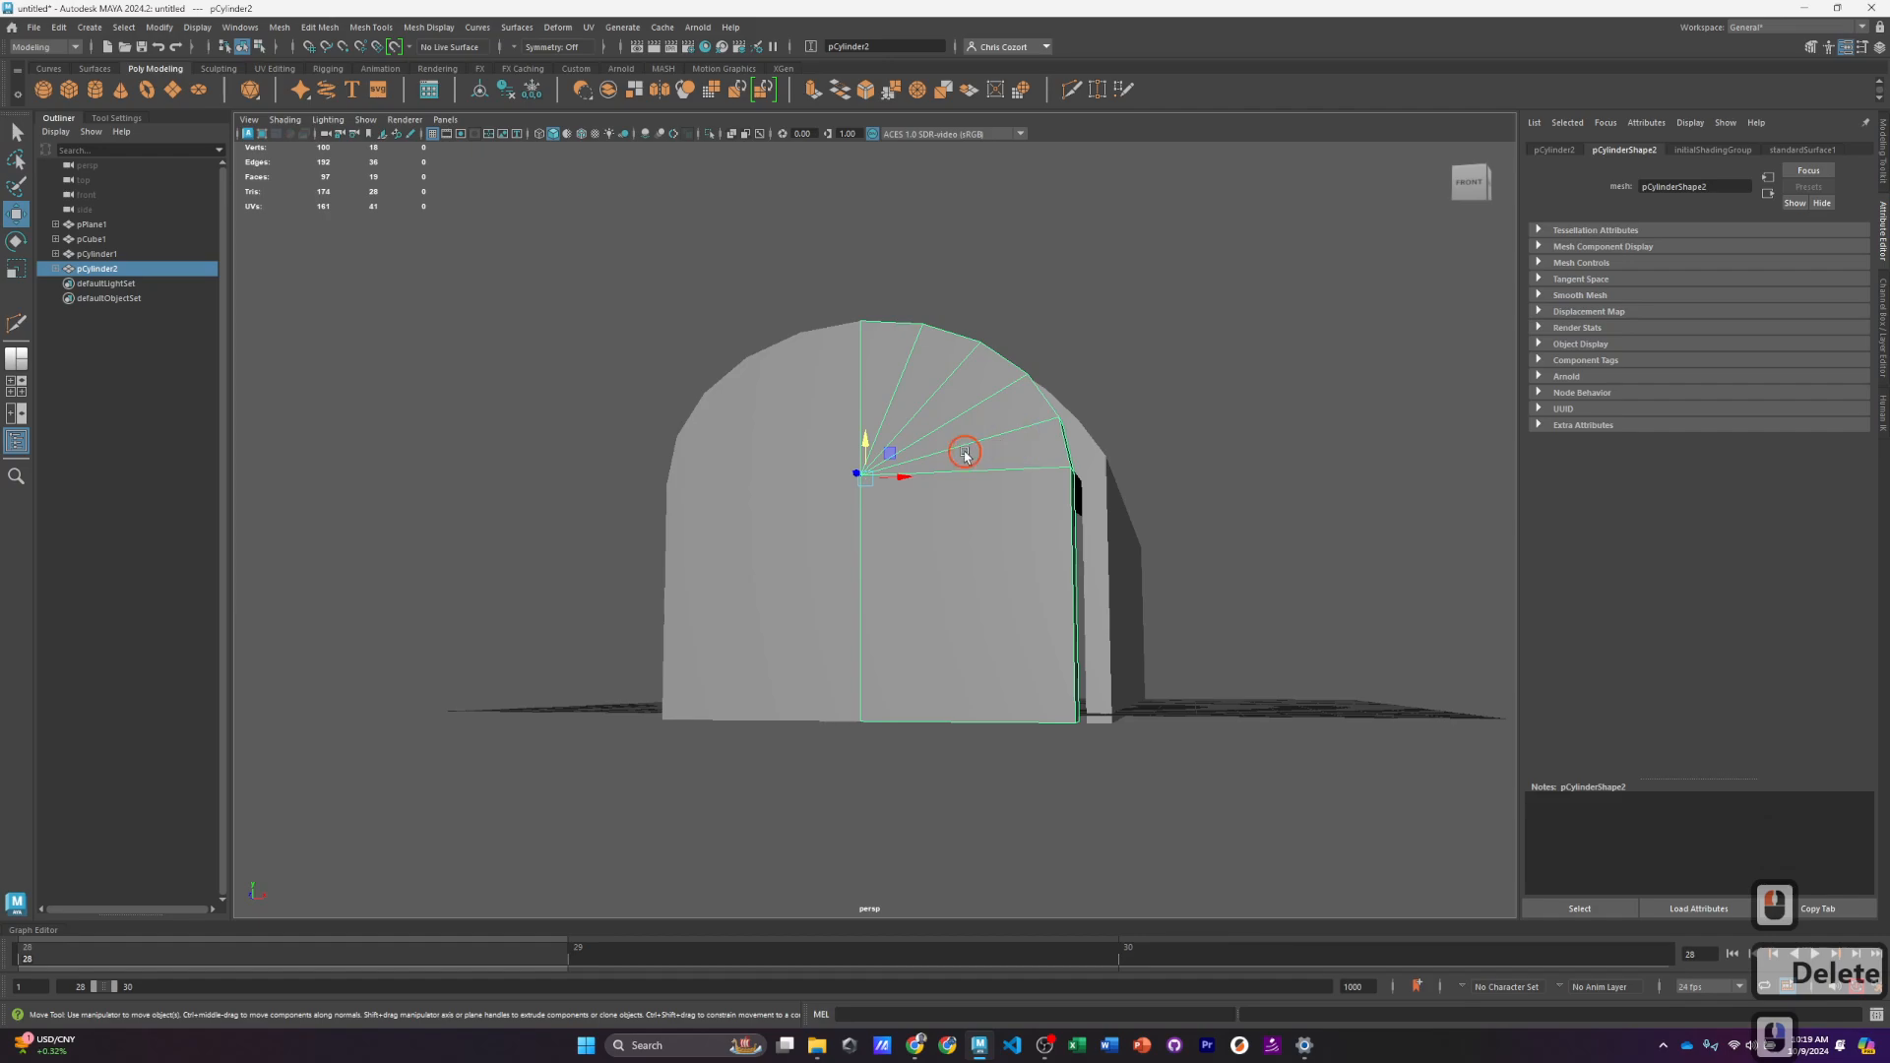
{"action": "left_click_drag", "start_coordinate": [974, 489], "coordinate": [1004, 537], "text": "alt"}
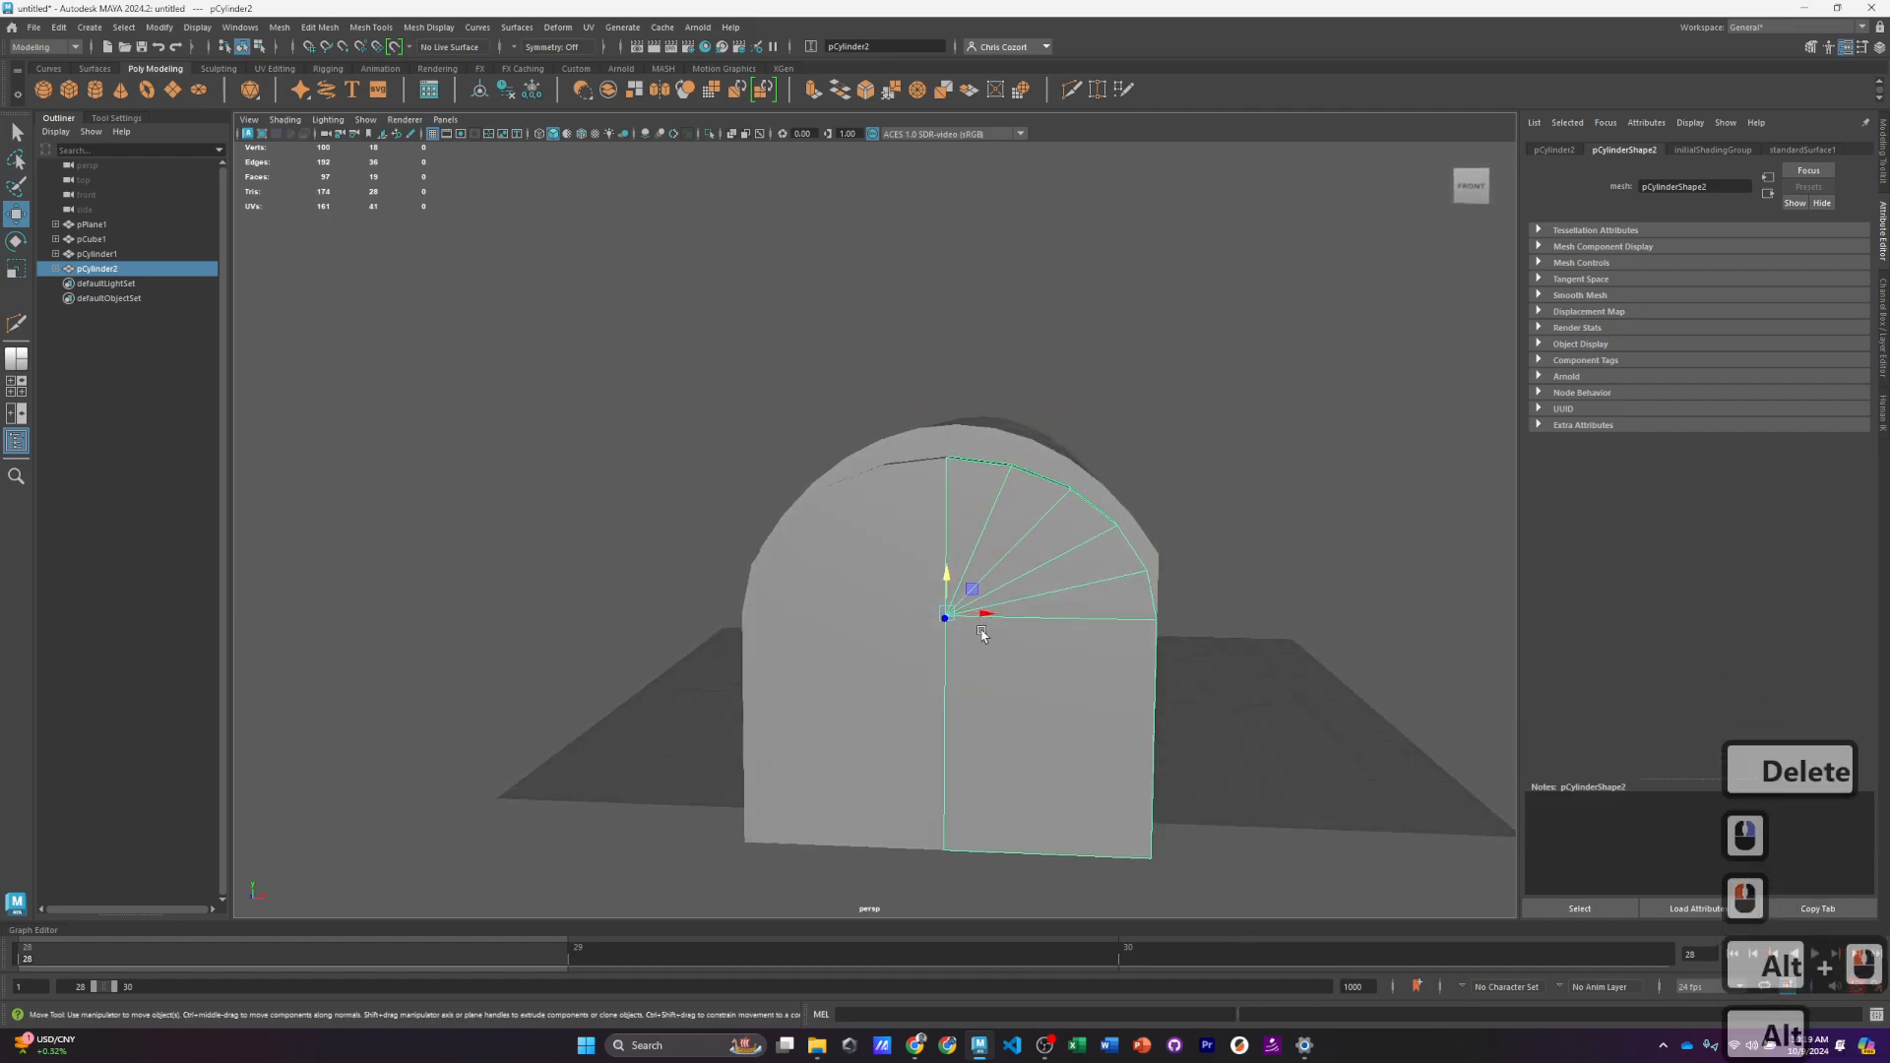
{"action": "left_click_drag", "start_coordinate": [981, 614], "coordinate": [1080, 613]}
{"action": "mouse_move", "coordinate": [1064, 653]}
{"action": "left_mouse_down", "text": "alt"}
{"action": "mouse_move", "coordinate": [1130, 665]}
{"action": "mouse_move", "coordinate": [1094, 666]}
{"action": "left_mouse_up", "text": "alt"}
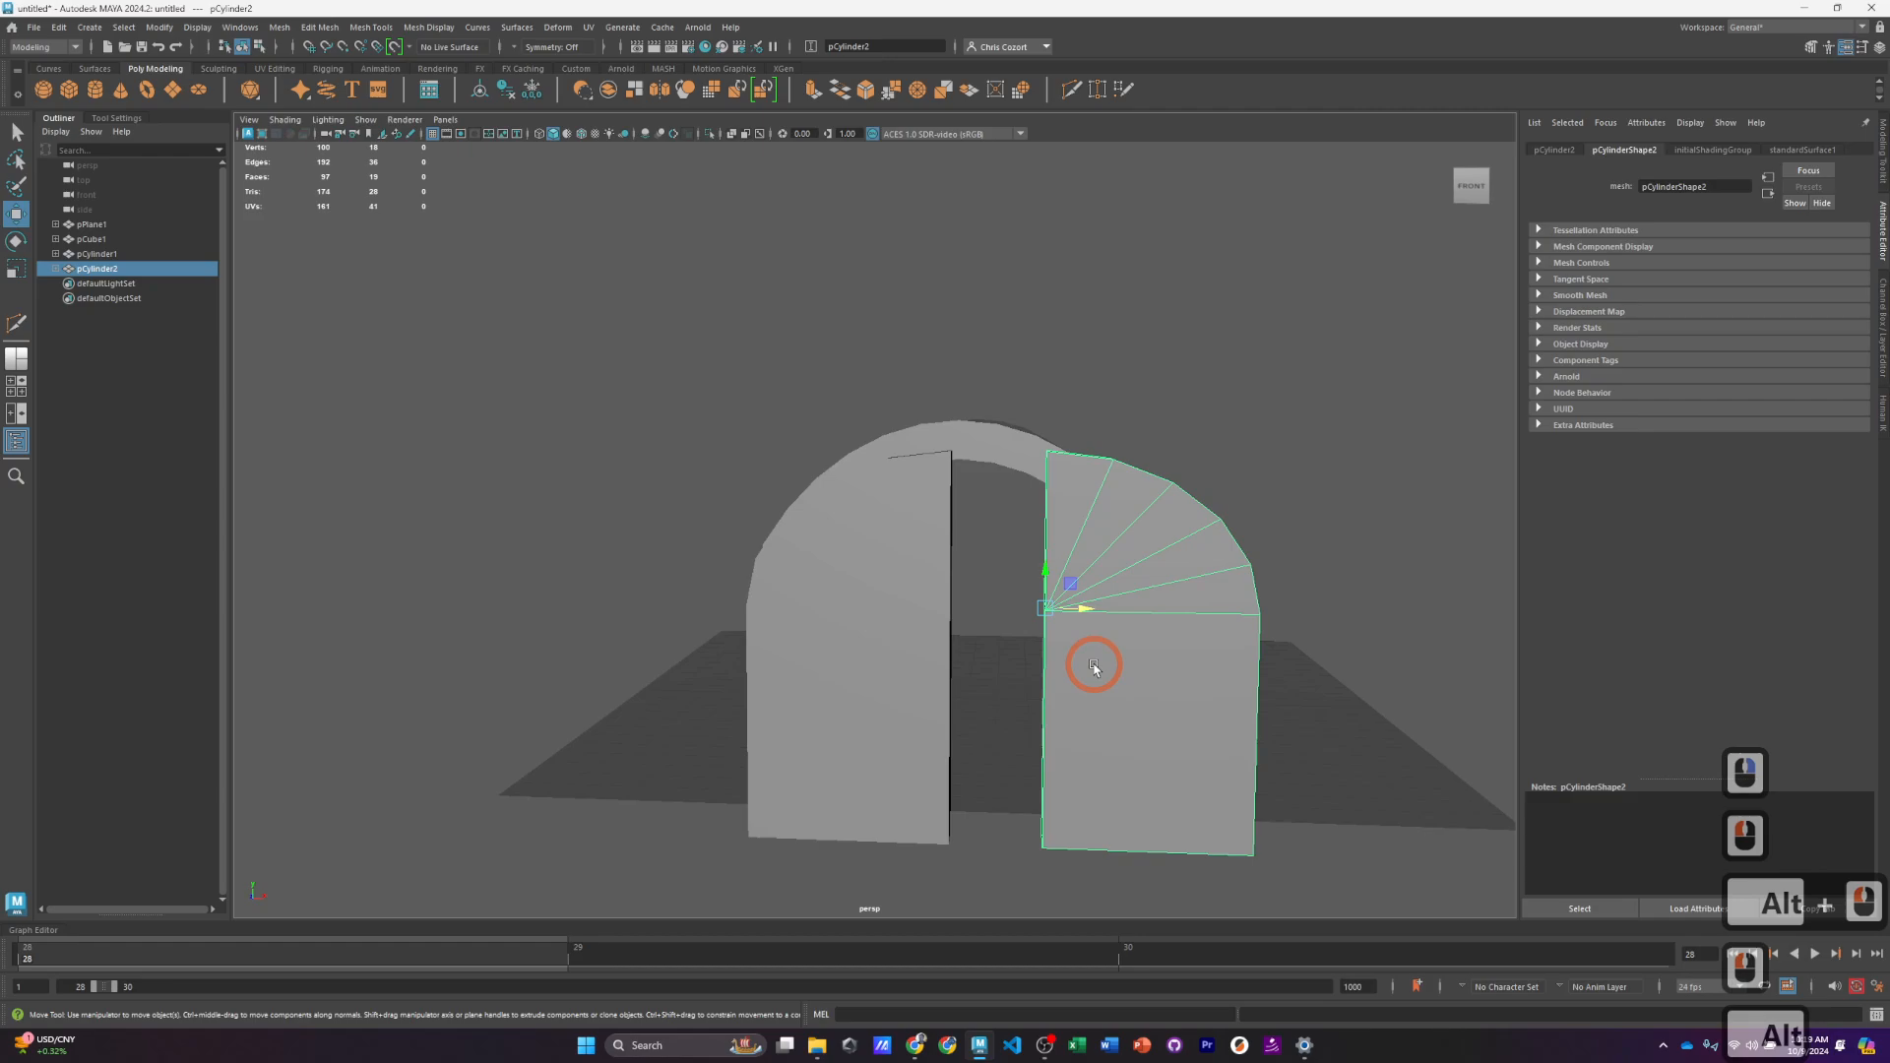
Step: Undo the right door half's sideways slide and move its pivot along X toward the door's outer edge
{"action": "key", "text": "ctrl+z"}
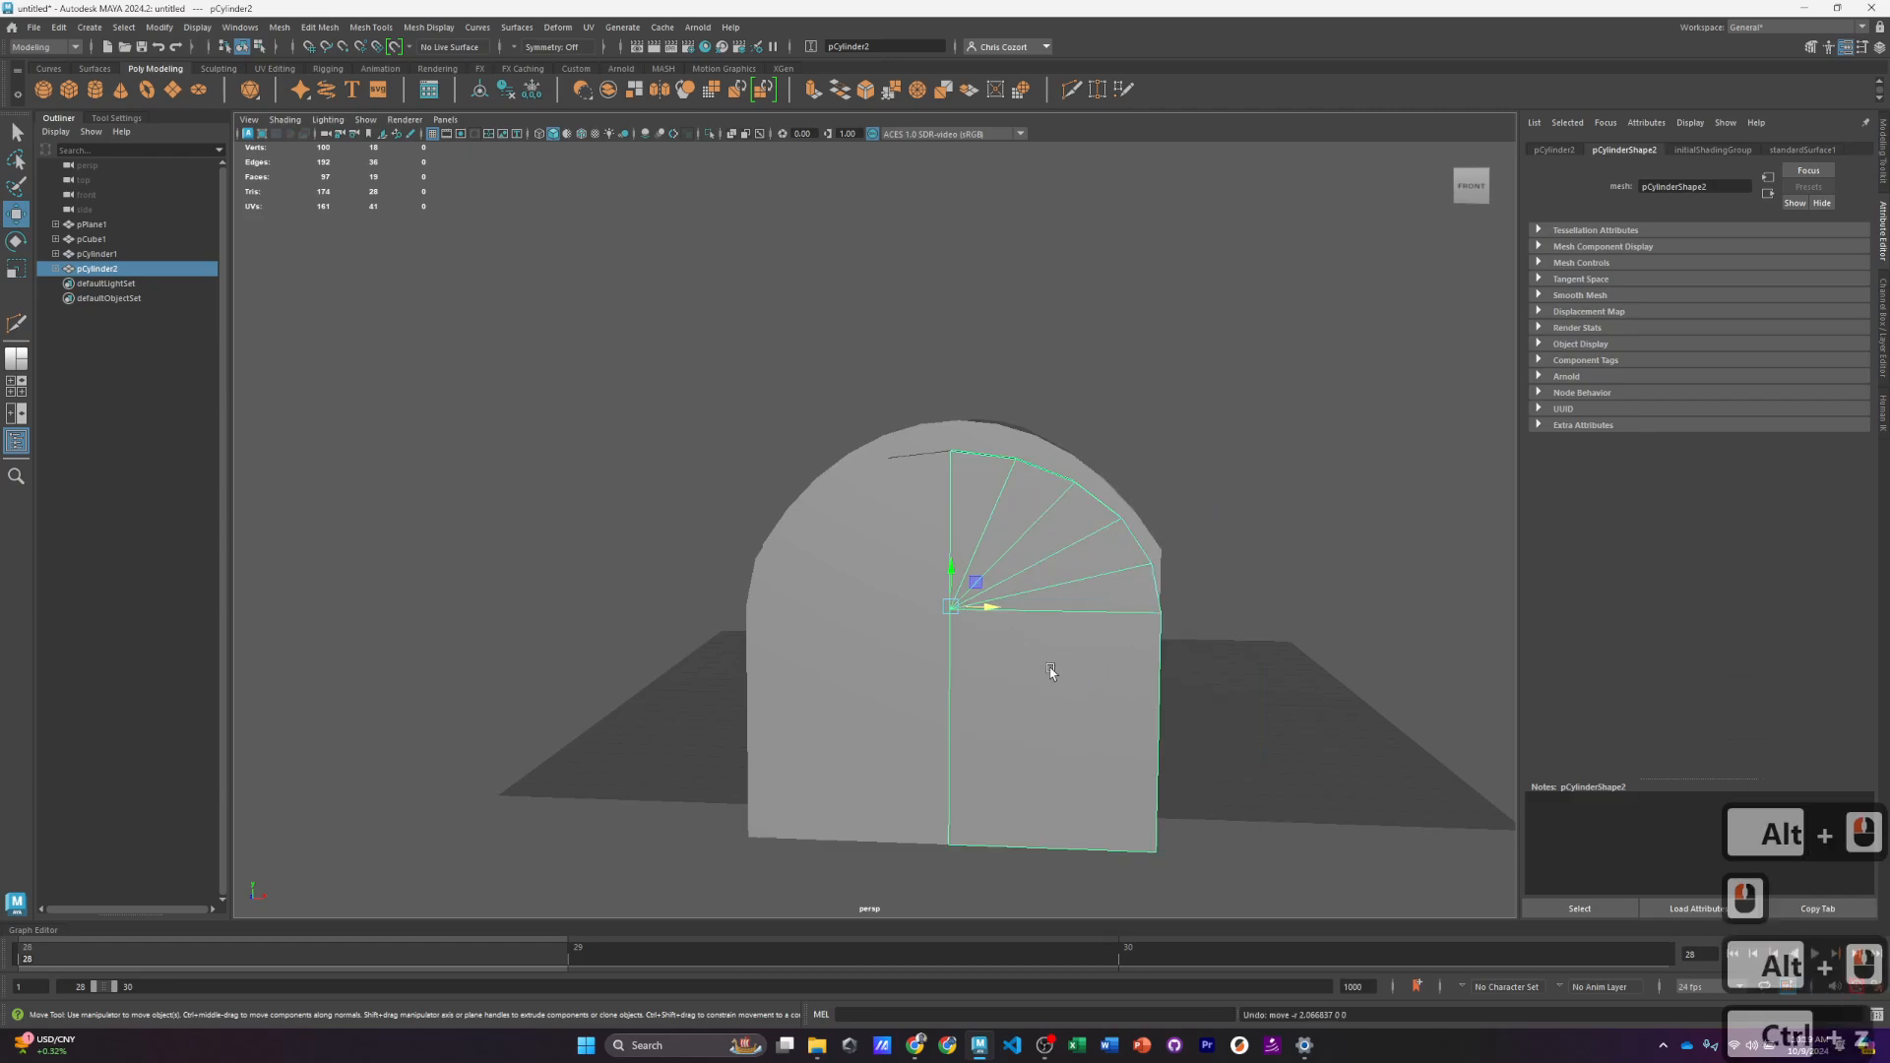
{"action": "scroll", "coordinate": [1050, 669], "scroll_direction": "up", "scroll_amount": 2}
{"action": "middle_click_drag", "start_coordinate": [1132, 698], "coordinate": [1080, 548], "text": "alt"}
{"action": "left_click_drag", "start_coordinate": [1080, 548], "coordinate": [1043, 543], "text": "alt"}
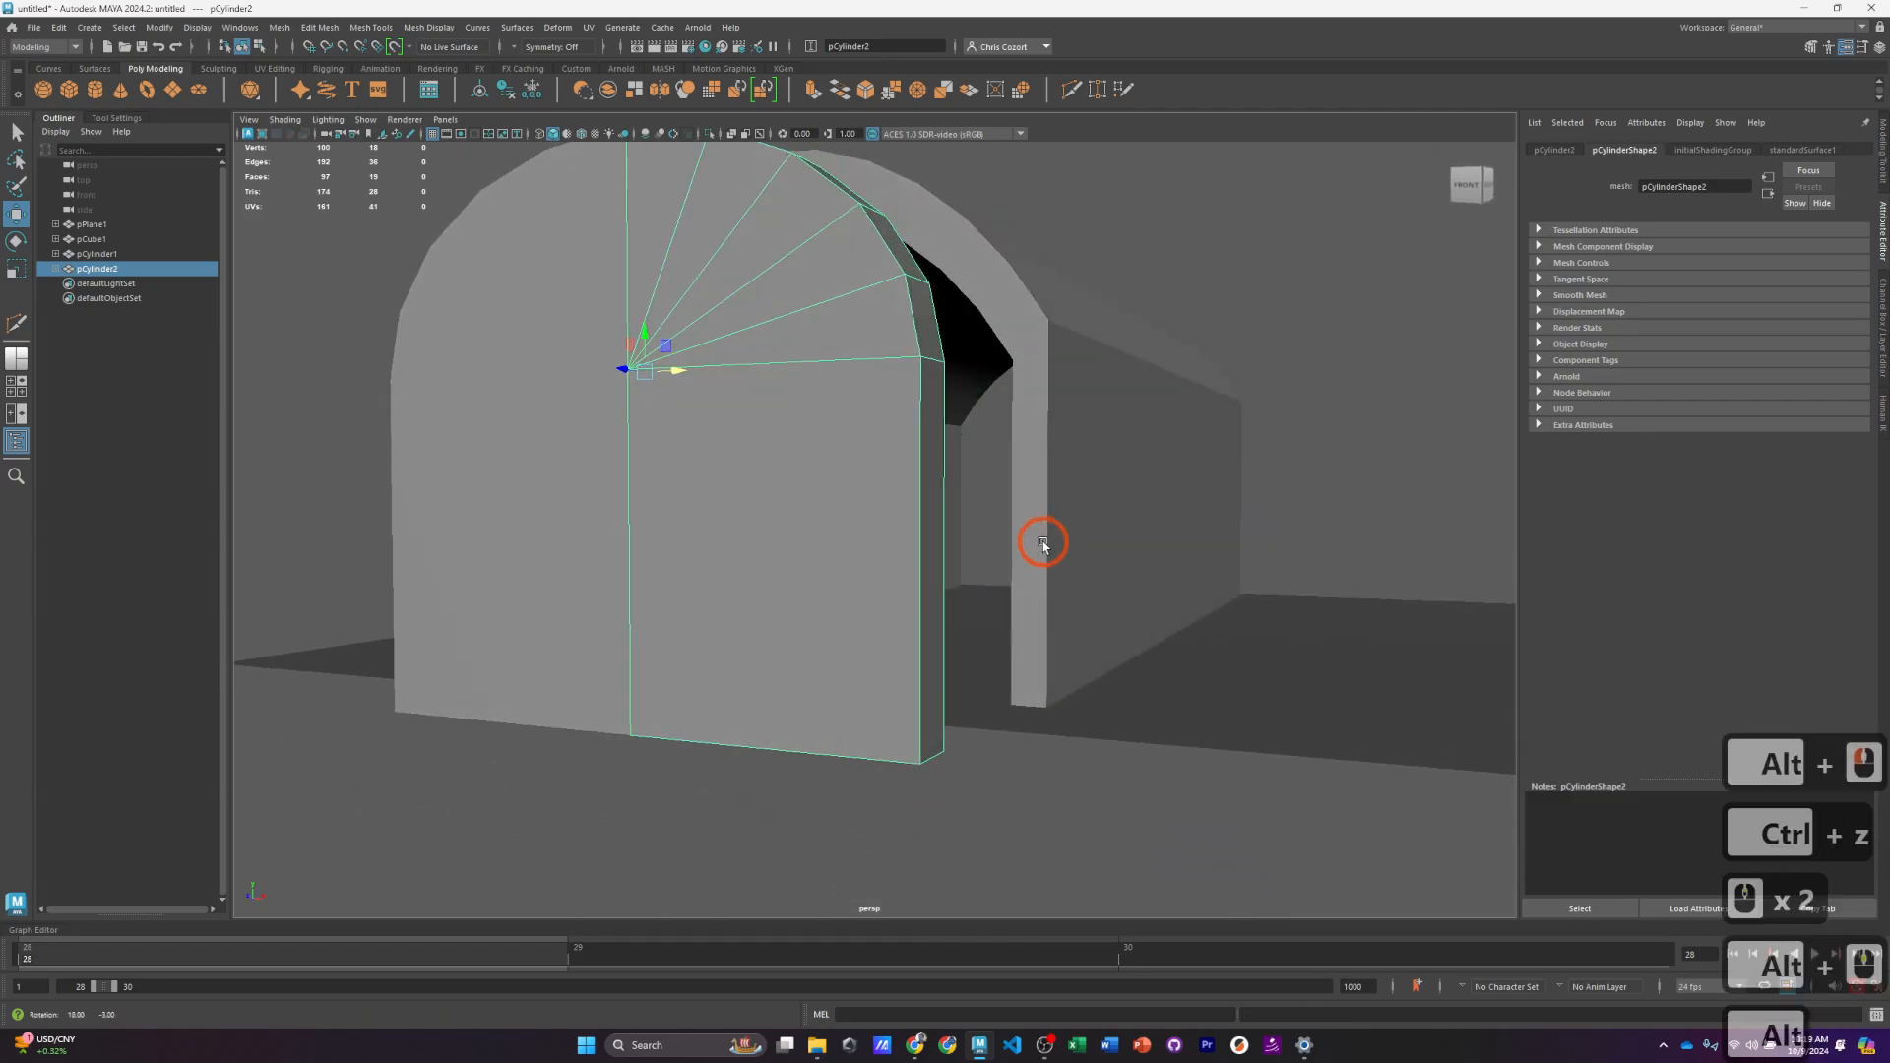
{"action": "middle_click_drag", "start_coordinate": [1043, 542], "coordinate": [1078, 563], "text": "alt"}
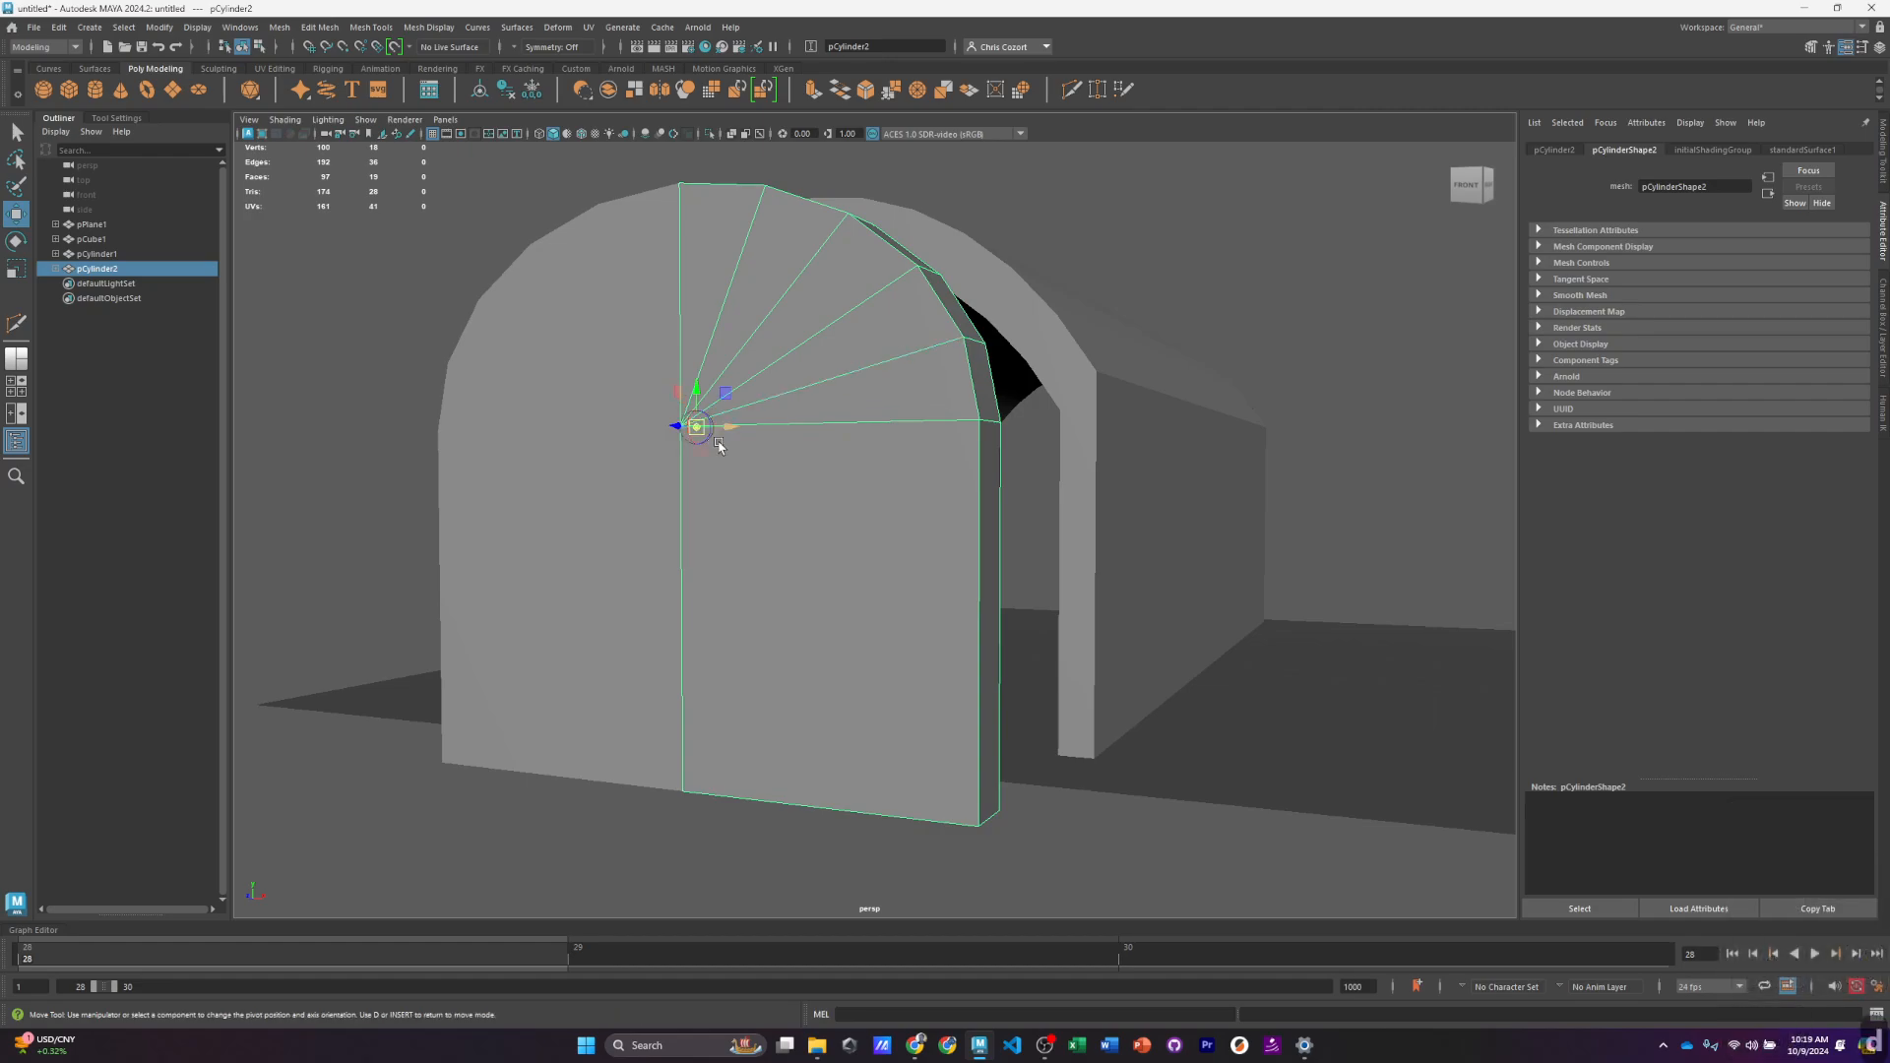
{"action": "left_click_drag", "start_coordinate": [716, 429], "coordinate": [916, 450]}
{"action": "key", "text": "d"}
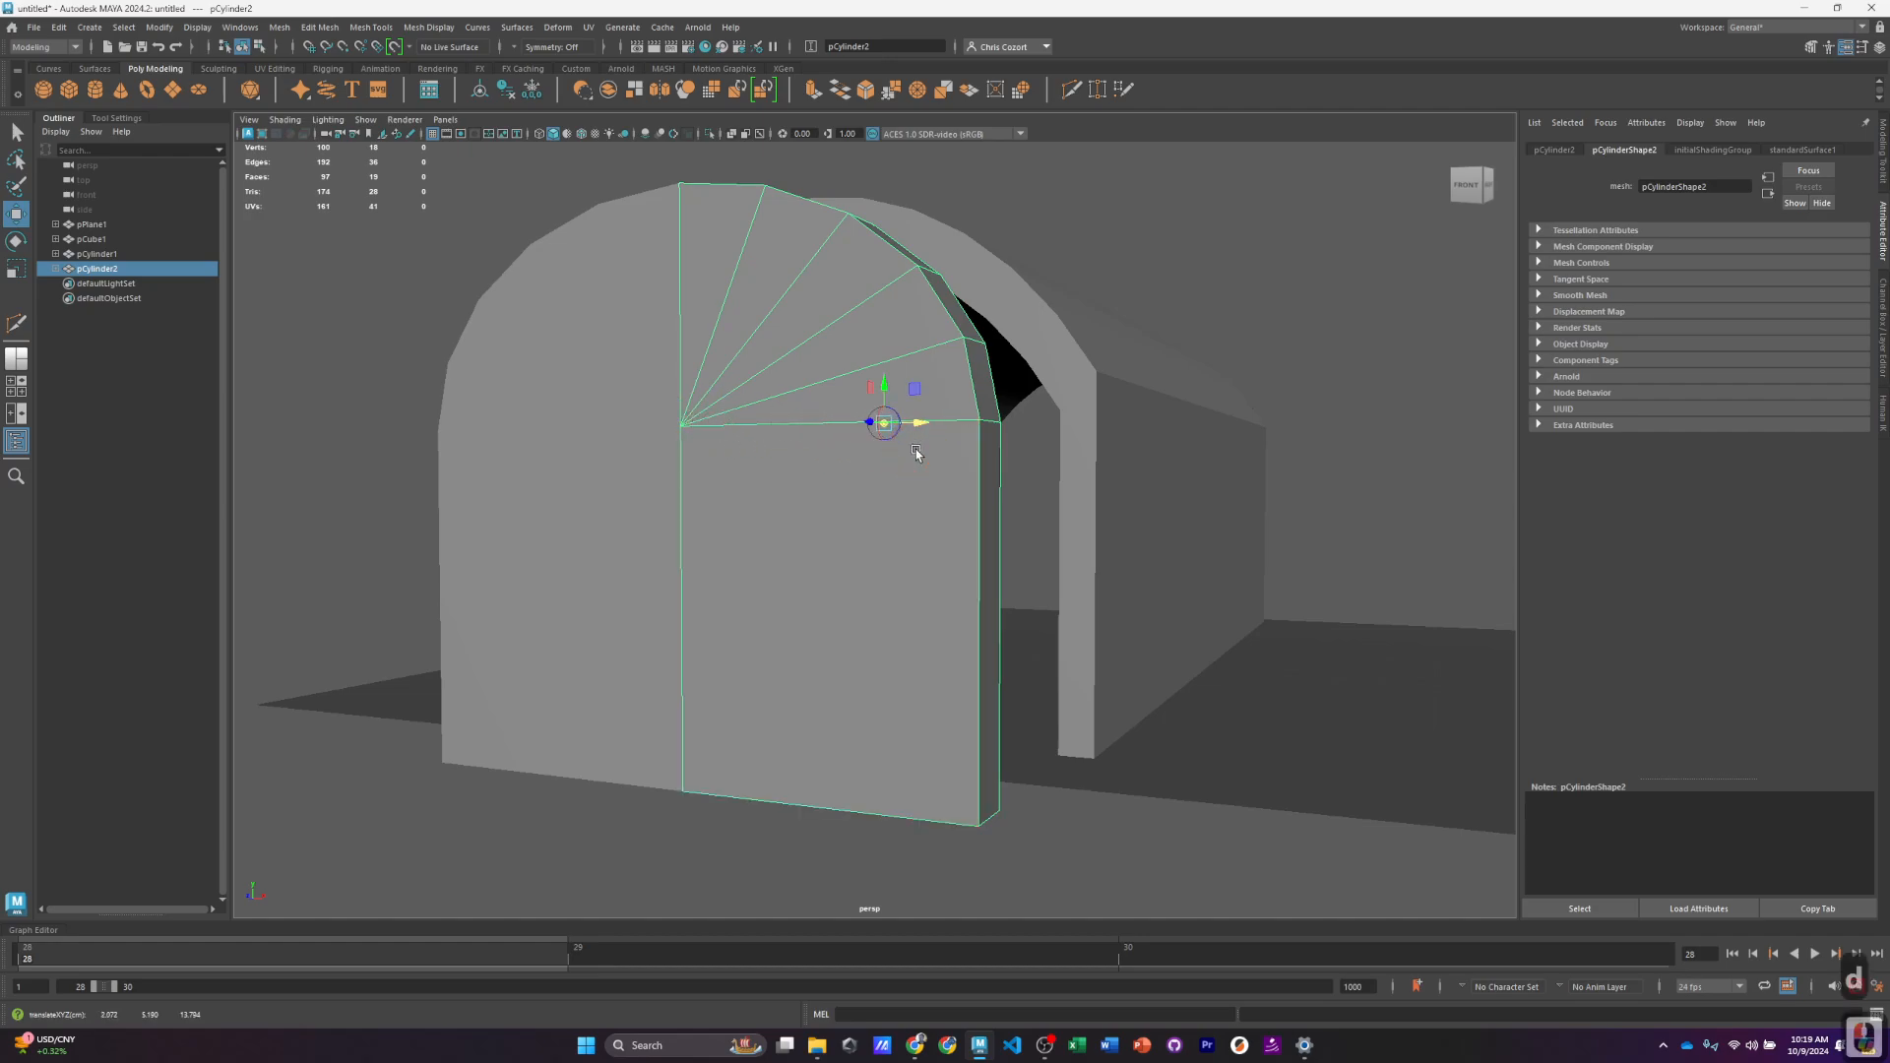
{"action": "mouse_move", "coordinate": [916, 449]}
{"action": "right_mouse_down"}
{"action": "mouse_move", "coordinate": [918, 495]}
{"action": "mouse_move", "coordinate": [847, 450]}
{"action": "mouse_move", "coordinate": [916, 445]}
{"action": "right_mouse_up"}
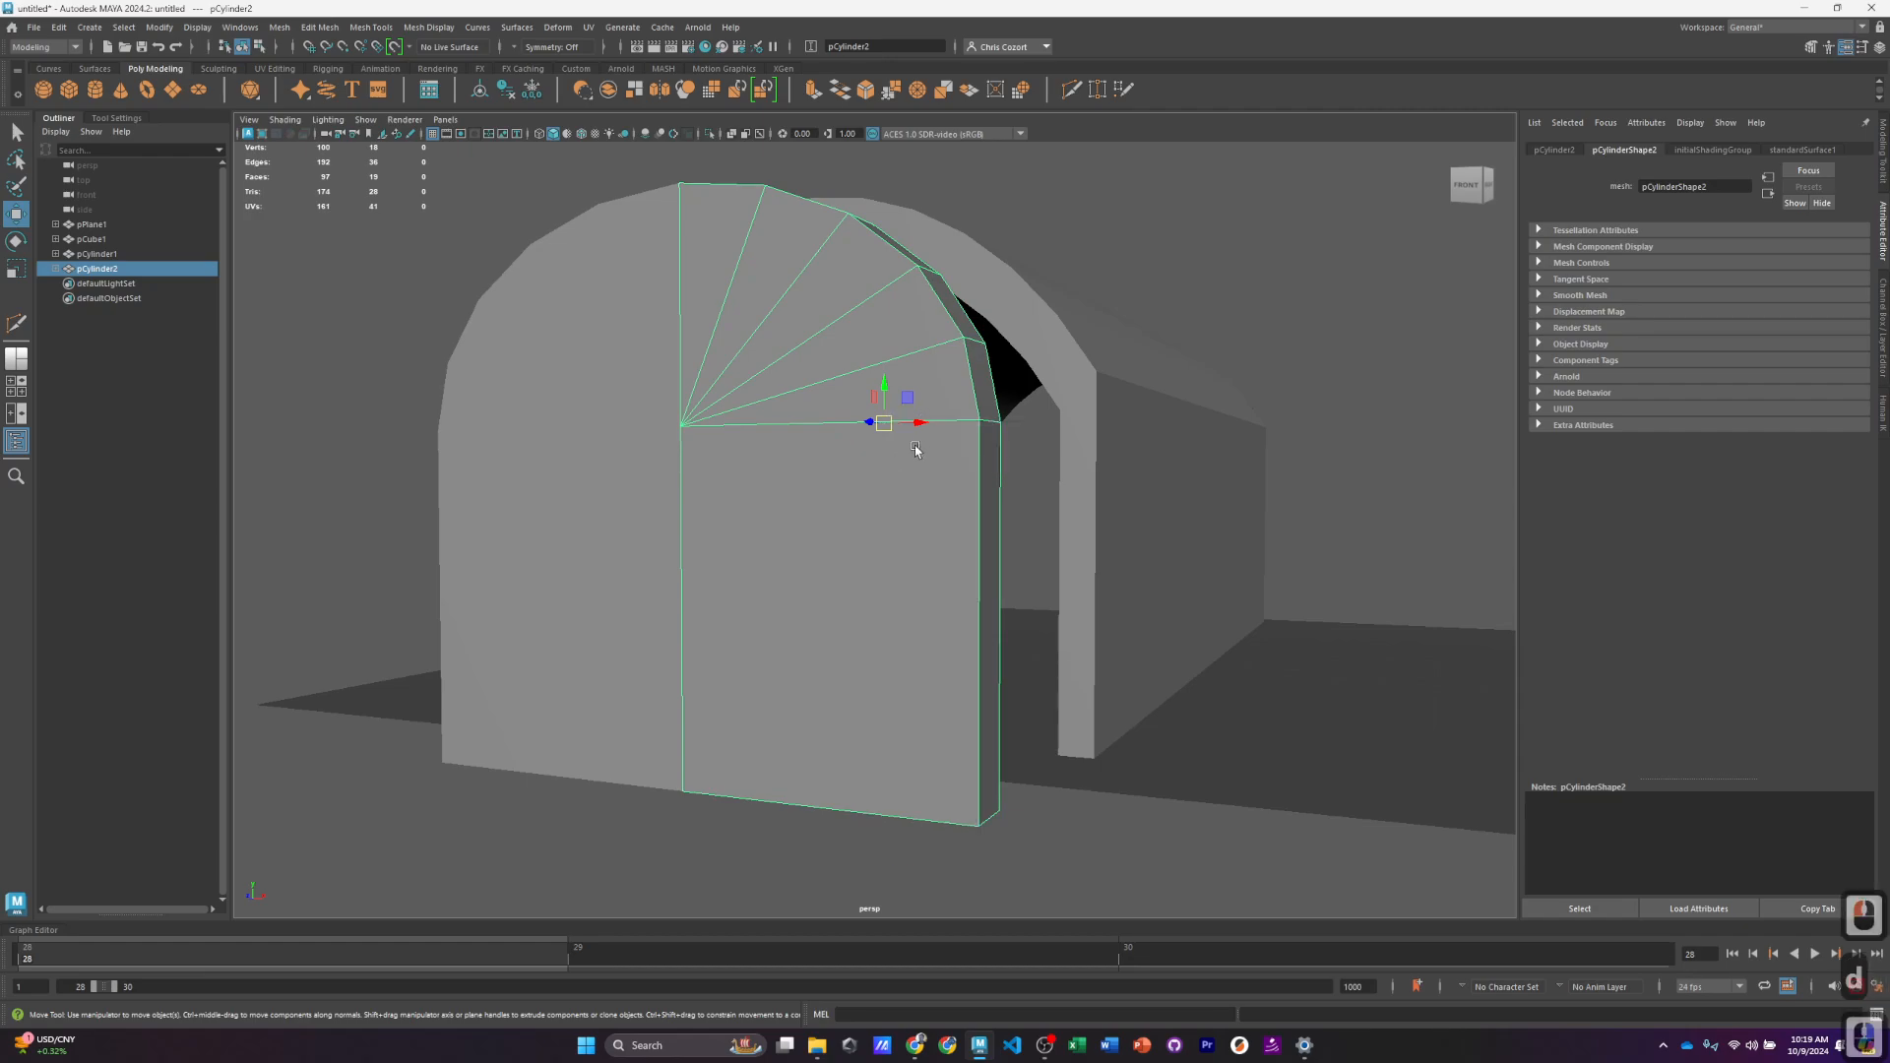
Step: Test-rotate the right door half about its shifted pivot and undo the rotation
{"action": "key", "text": "e"}
{"action": "mouse_move", "coordinate": [906, 431]}
{"action": "left_mouse_down"}
{"action": "mouse_move", "coordinate": [890, 468]}
{"action": "mouse_move", "coordinate": [921, 443]}
{"action": "mouse_move", "coordinate": [911, 428]}
{"action": "left_mouse_up"}
{"action": "key", "text": "ctrl+z"}
{"action": "key", "text": "ctrl+z"}
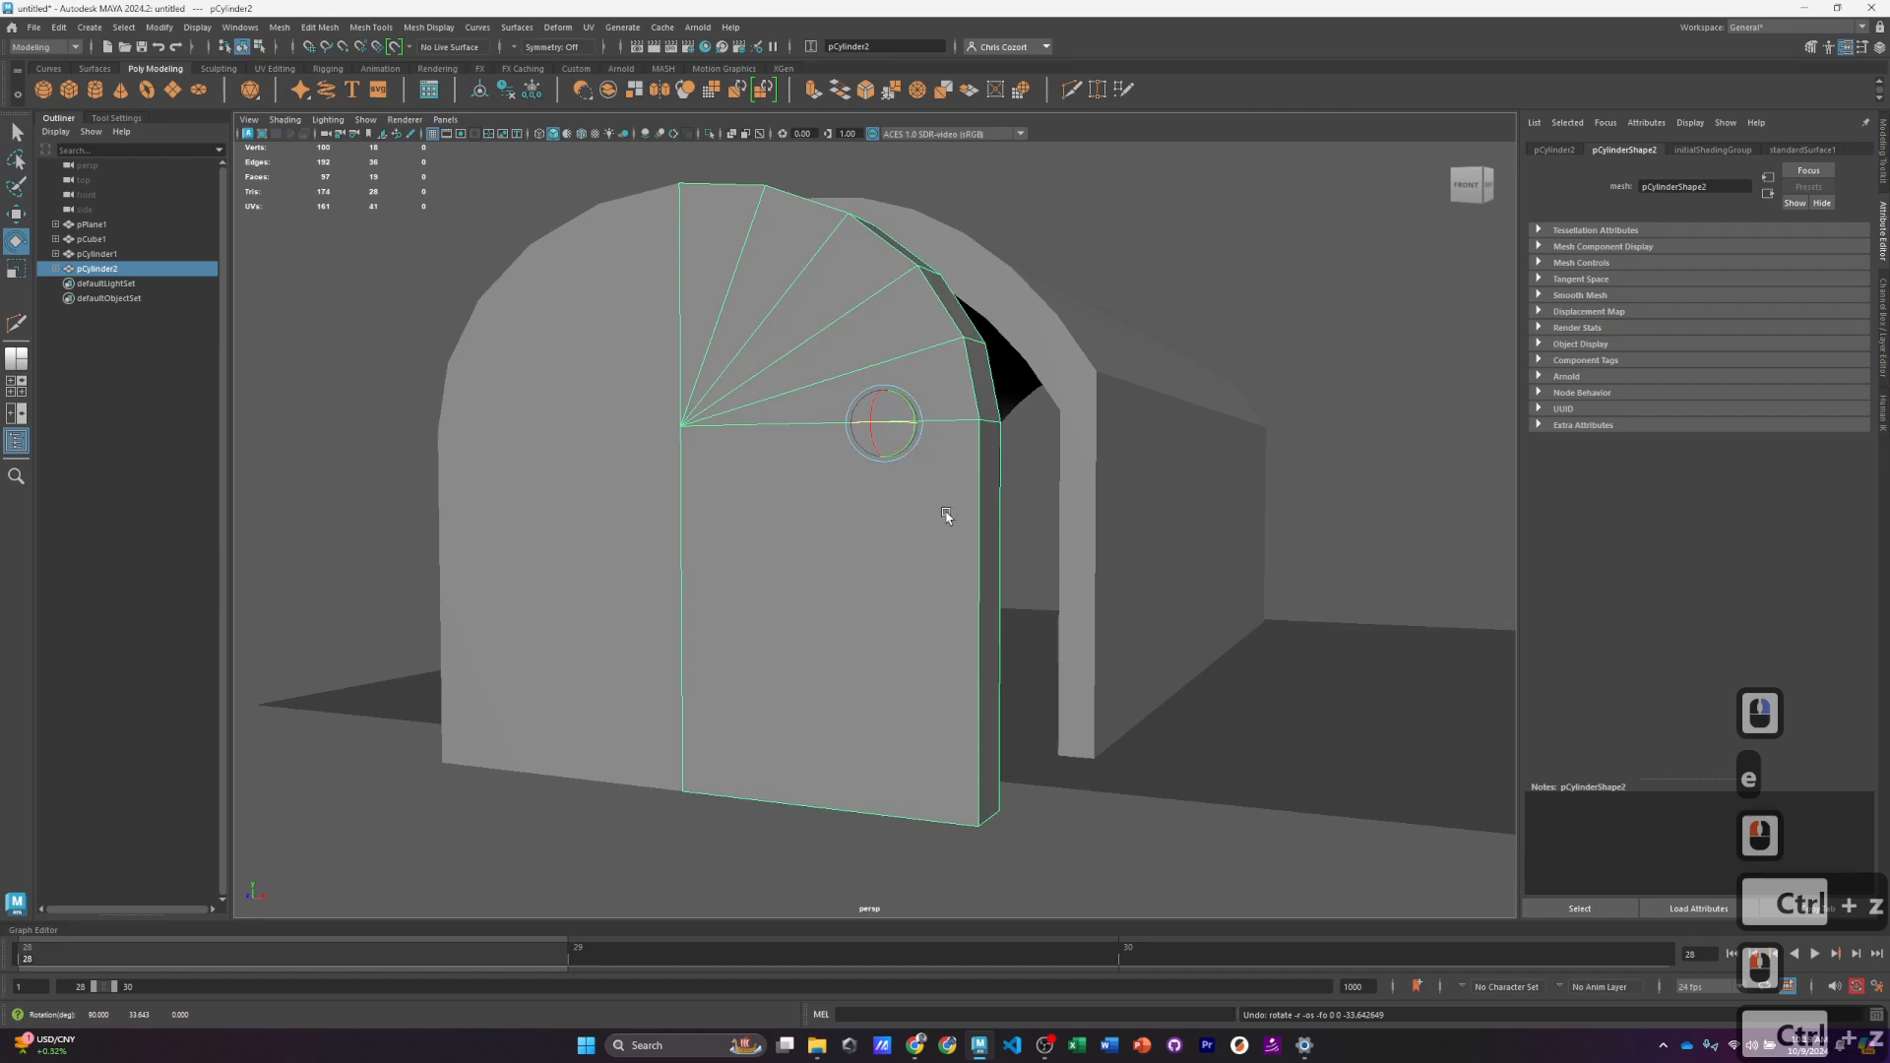
Step: Snap the right door half's pivot to the outer front corner vertex where the arch meets the straight side
{"action": "key", "text": "d"}
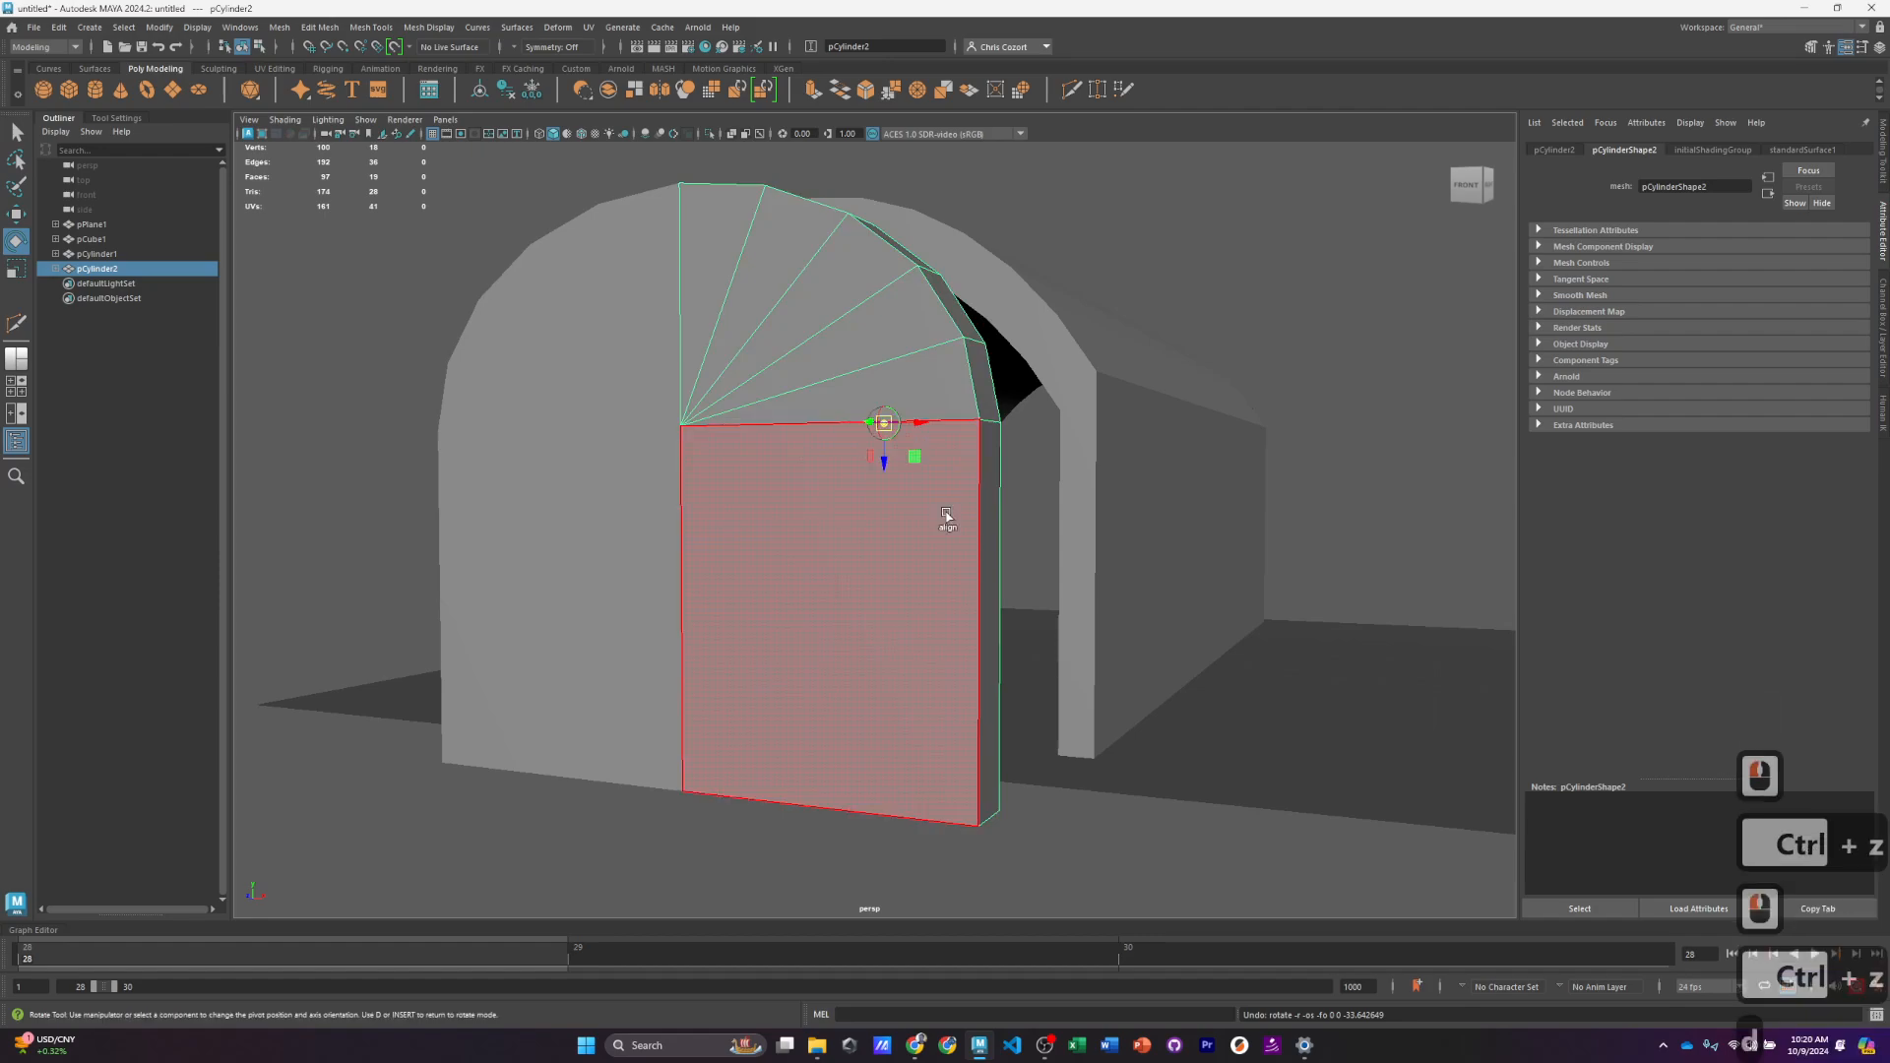
{"action": "right_click_drag", "start_coordinate": [936, 486], "coordinate": [969, 443]}
{"action": "key", "text": "w"}
{"action": "left_click", "coordinate": [911, 463]}
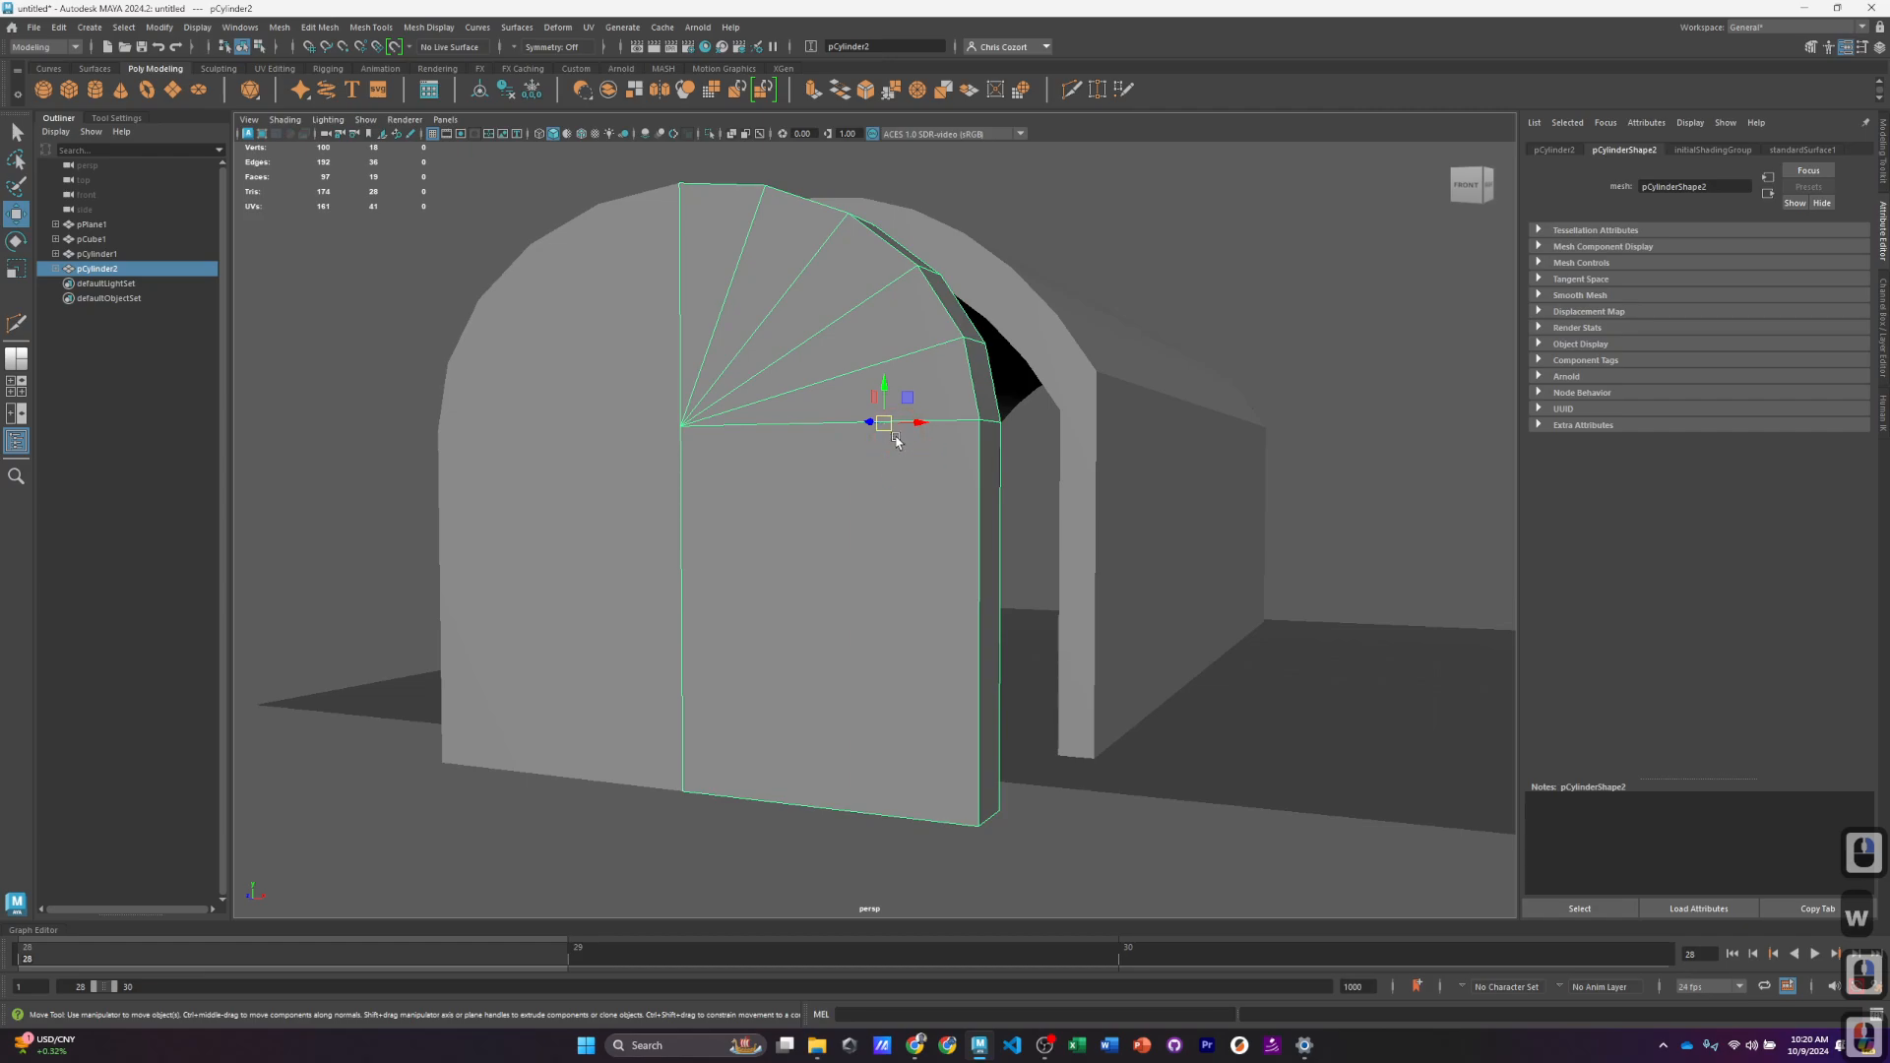
{"action": "key", "text": "d"}
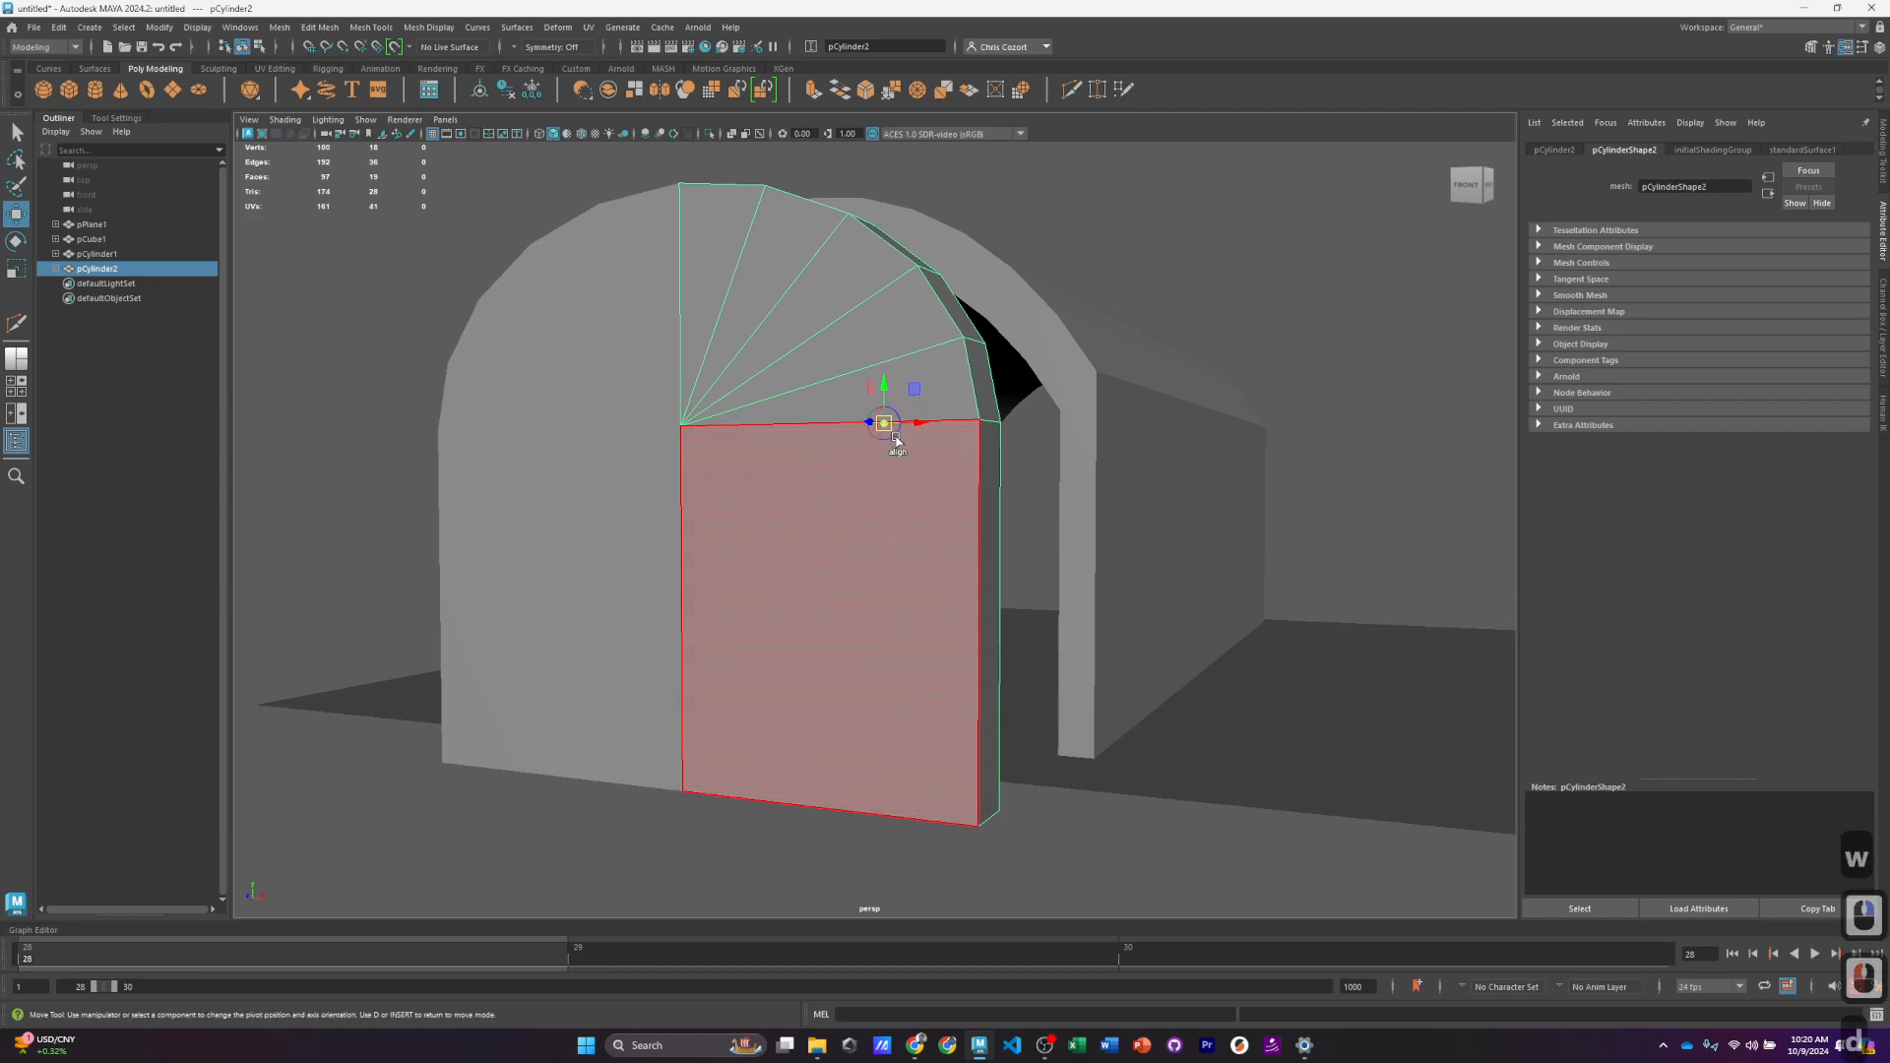
{"action": "key", "text": "v"}
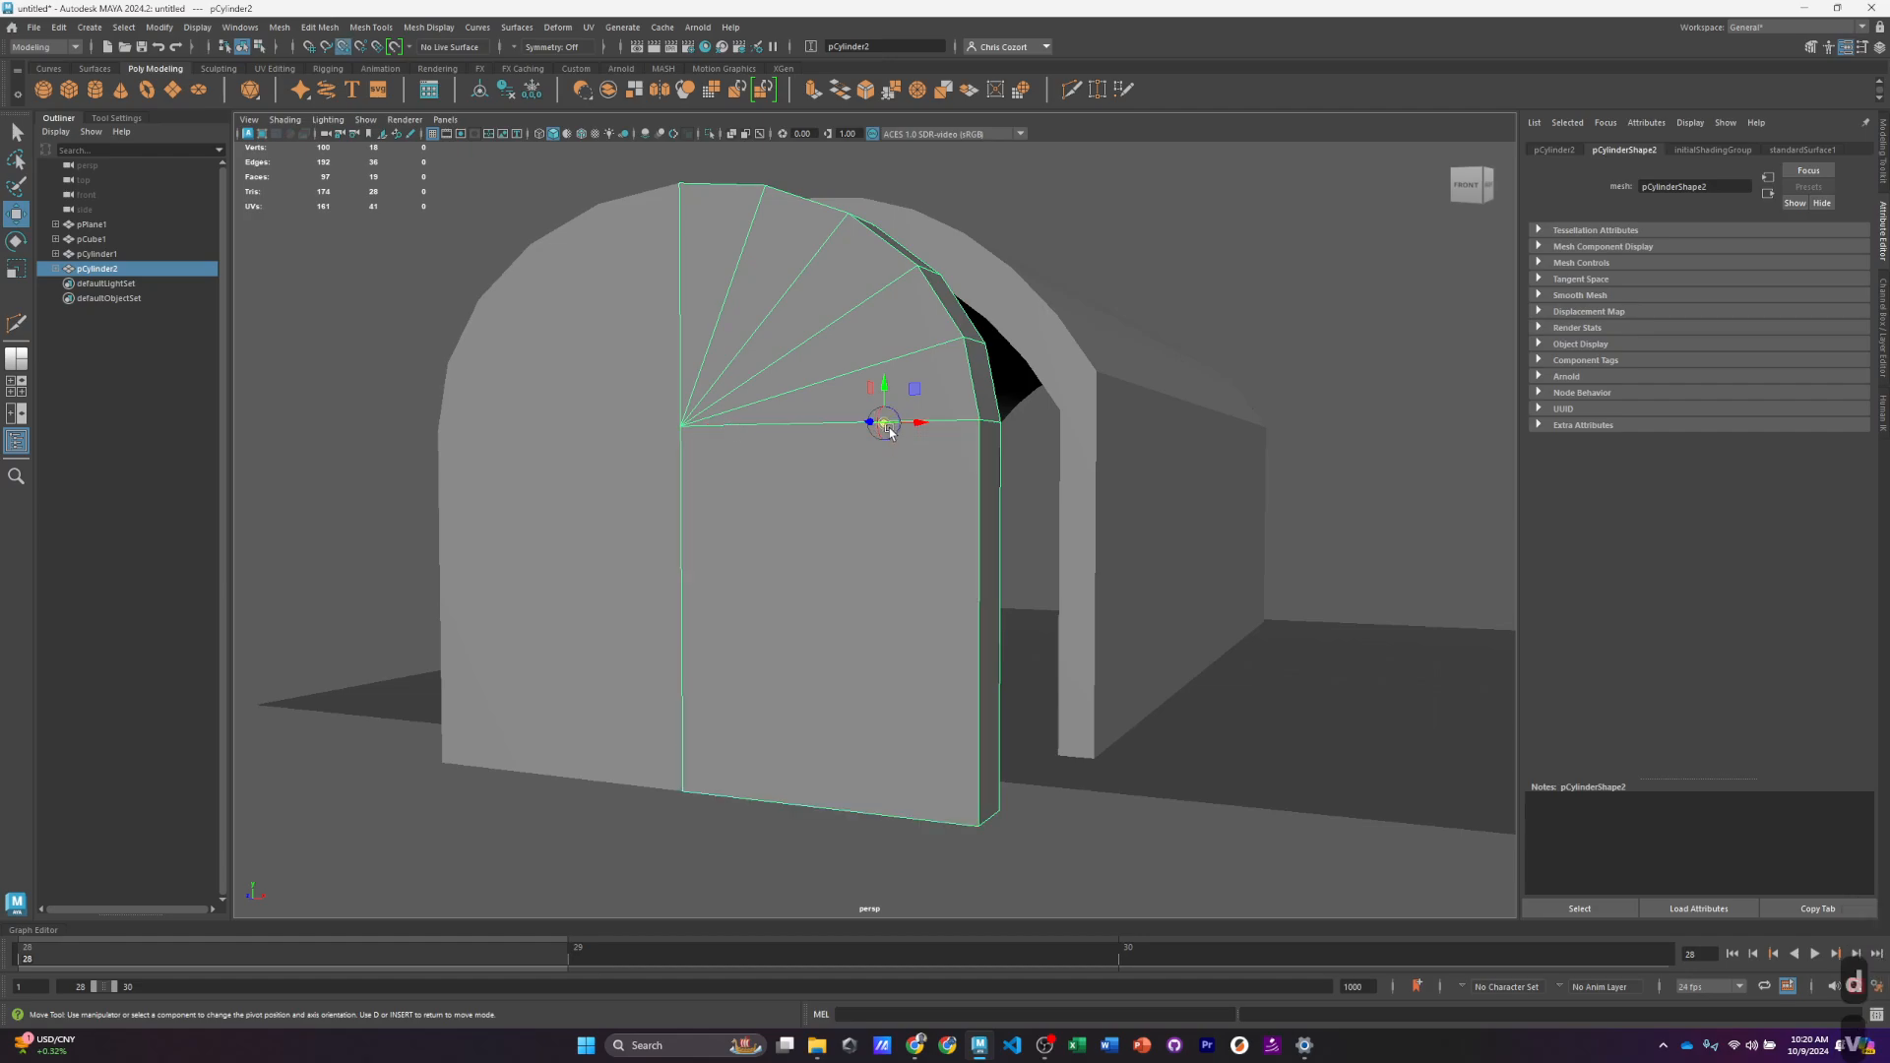
{"action": "left_click_drag", "start_coordinate": [885, 424], "coordinate": [979, 421]}
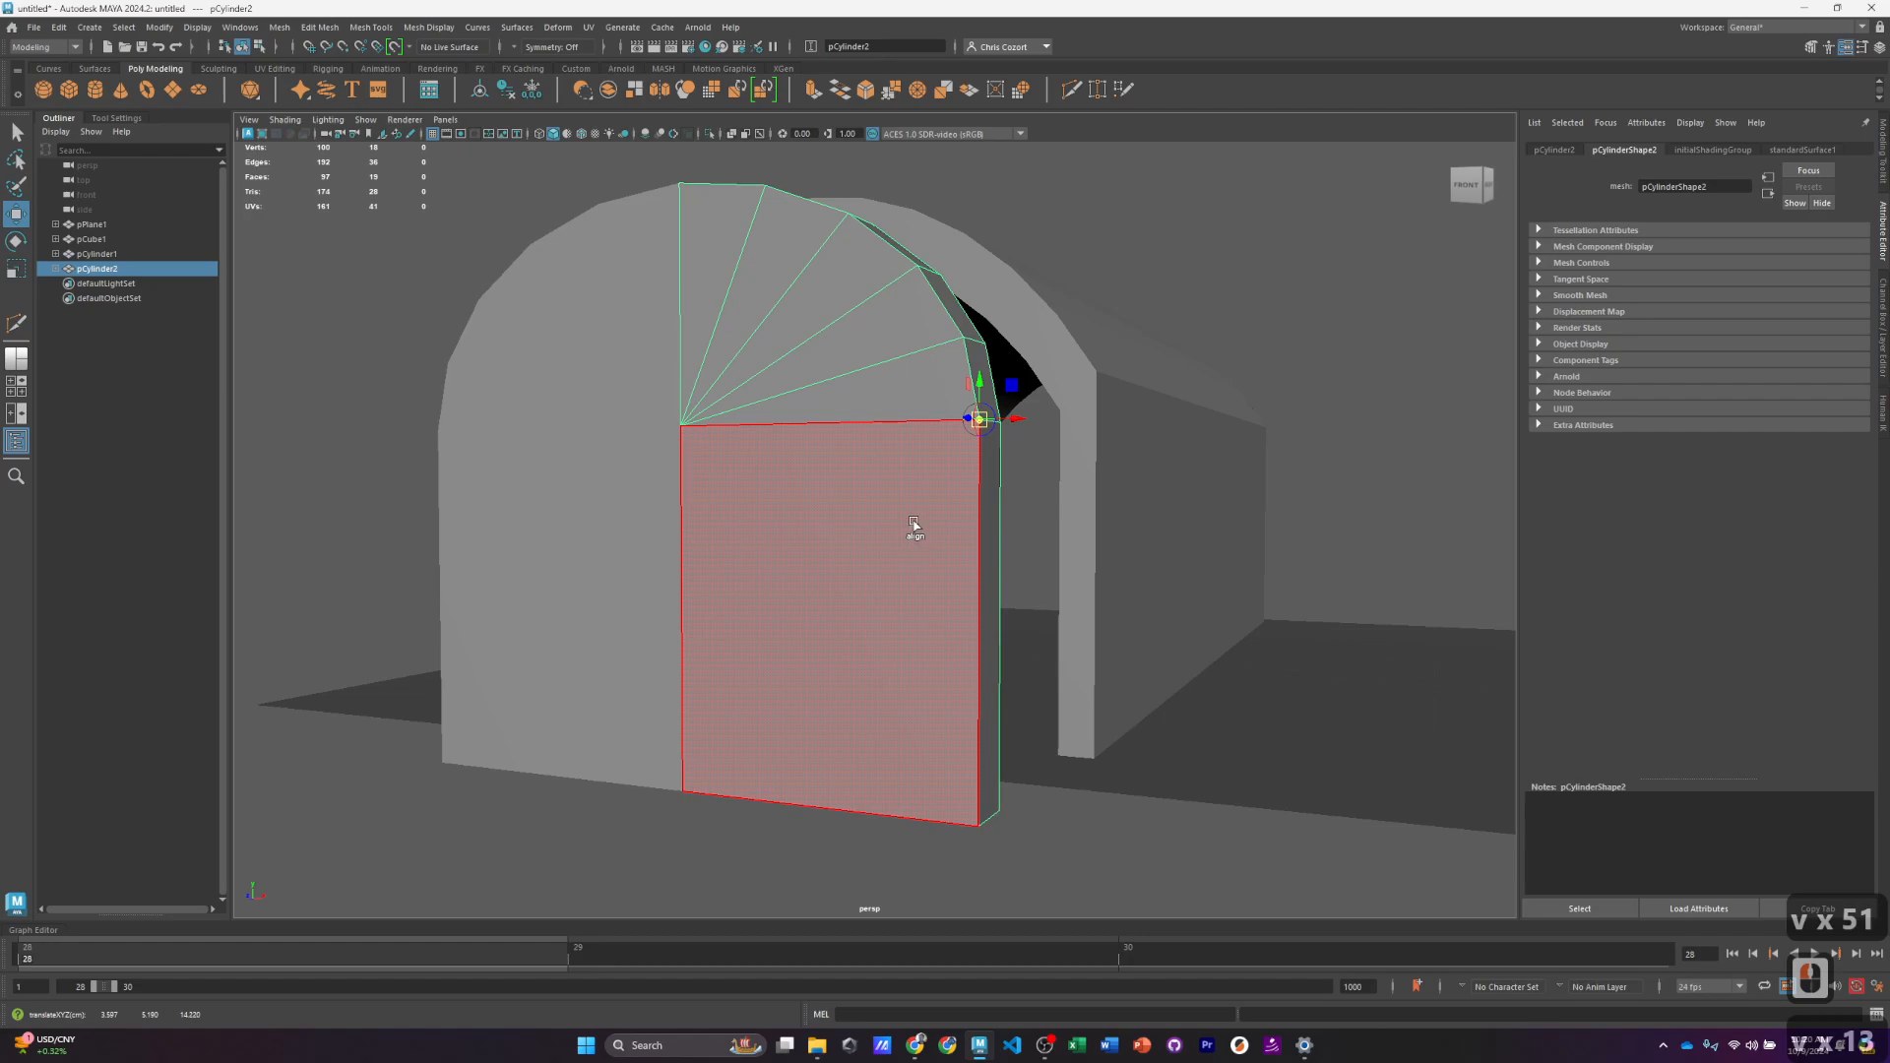
{"action": "key", "text": "d"}
Step: Test the right door half's swing about its vertex-snapped pivot and undo the rotation
{"action": "key", "text": "e"}
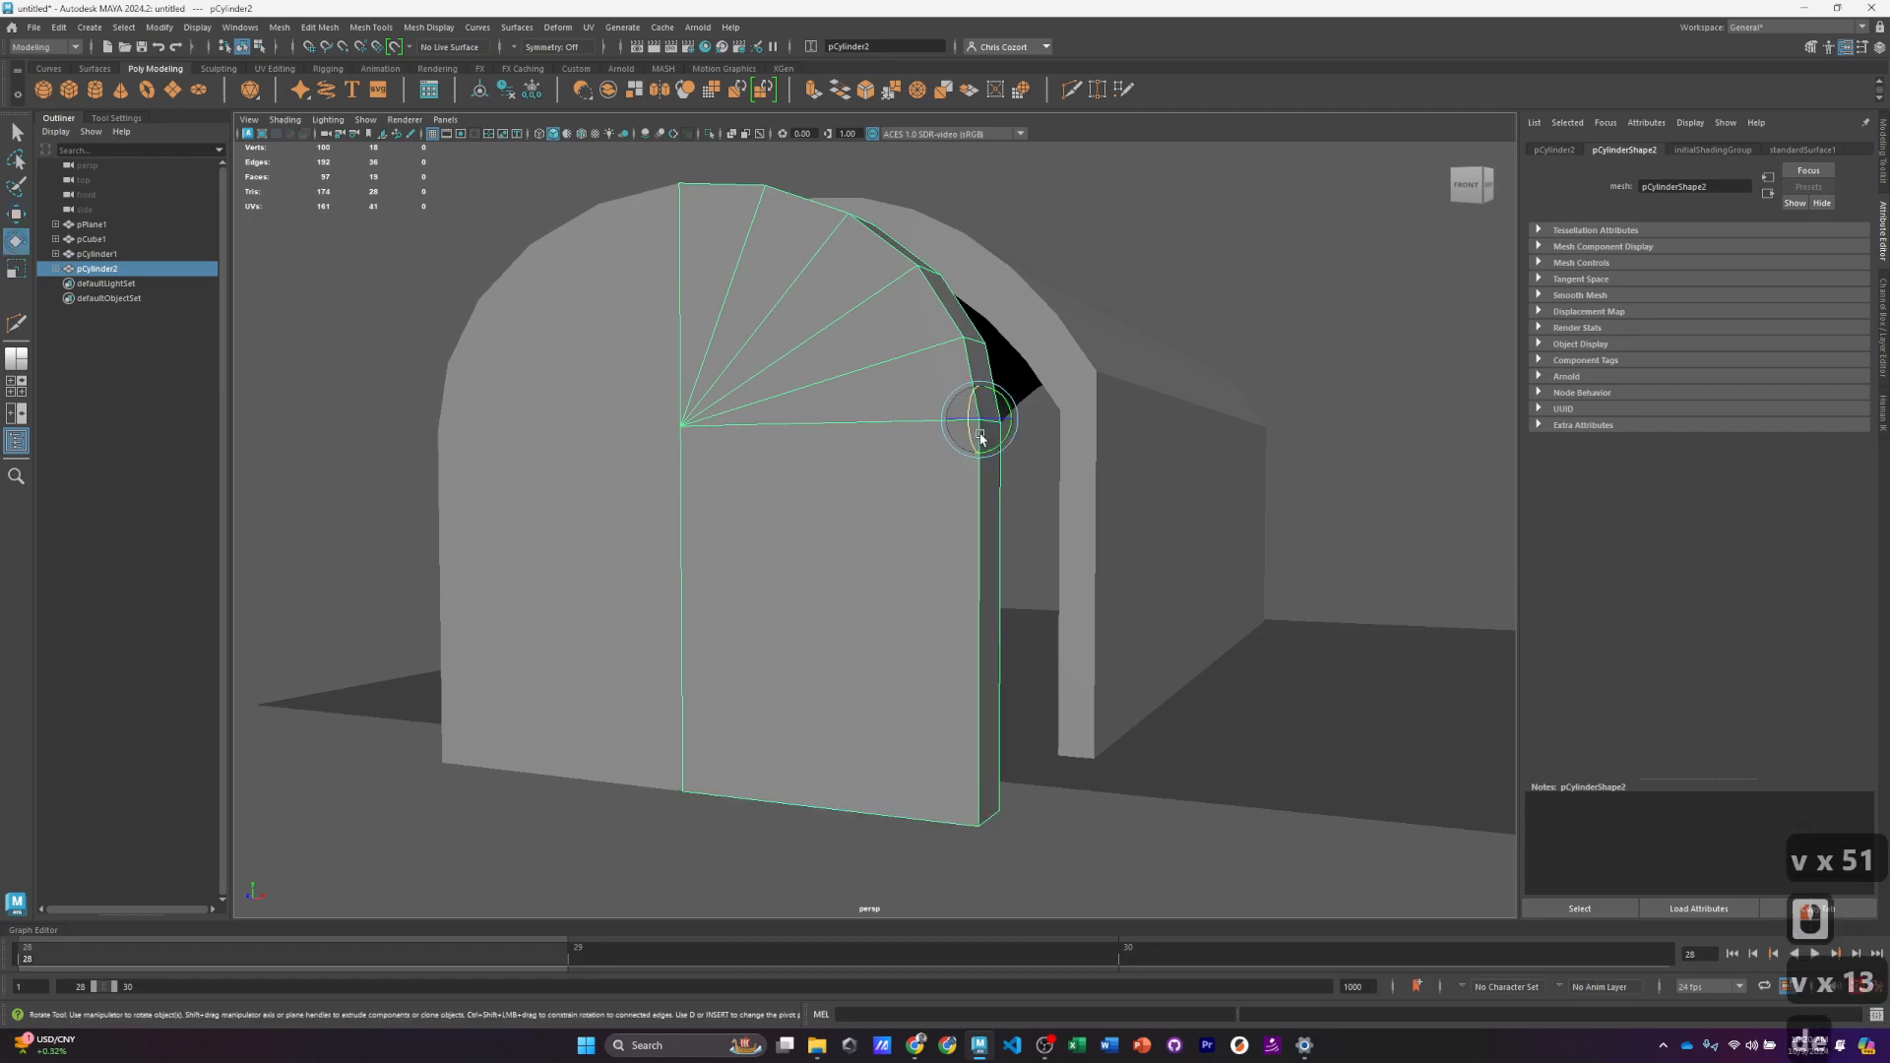
{"action": "left_click_drag", "start_coordinate": [985, 420], "coordinate": [1002, 437]}
{"action": "key", "text": "ctrl+z"}
Step: Select the left door half and snap its pivot to the outer front corner vertex at the arch base
{"action": "middle_click_drag", "start_coordinate": [800, 435], "coordinate": [1024, 486], "text": "alt"}
{"action": "left_click_drag", "start_coordinate": [960, 485], "coordinate": [996, 485], "text": "alt"}
{"action": "left_click", "coordinate": [895, 469]}
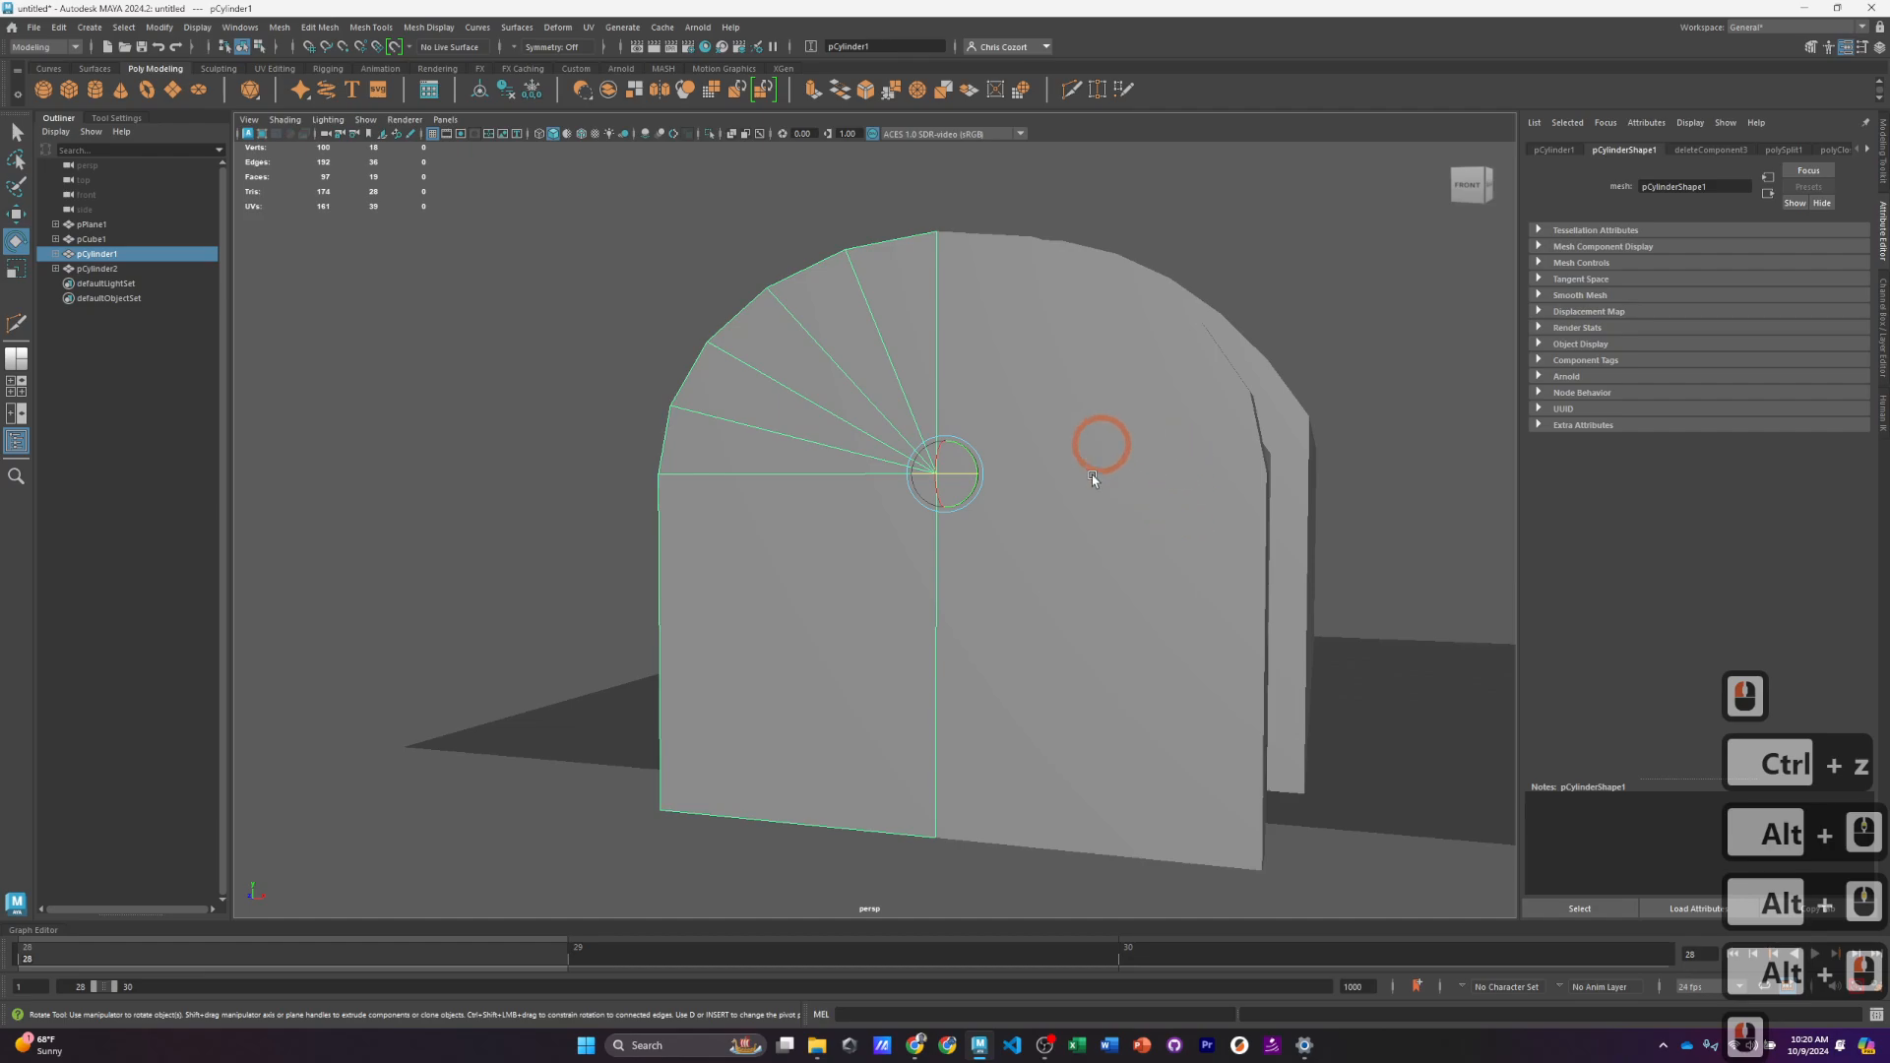
{"action": "left_click", "coordinate": [1114, 497]}
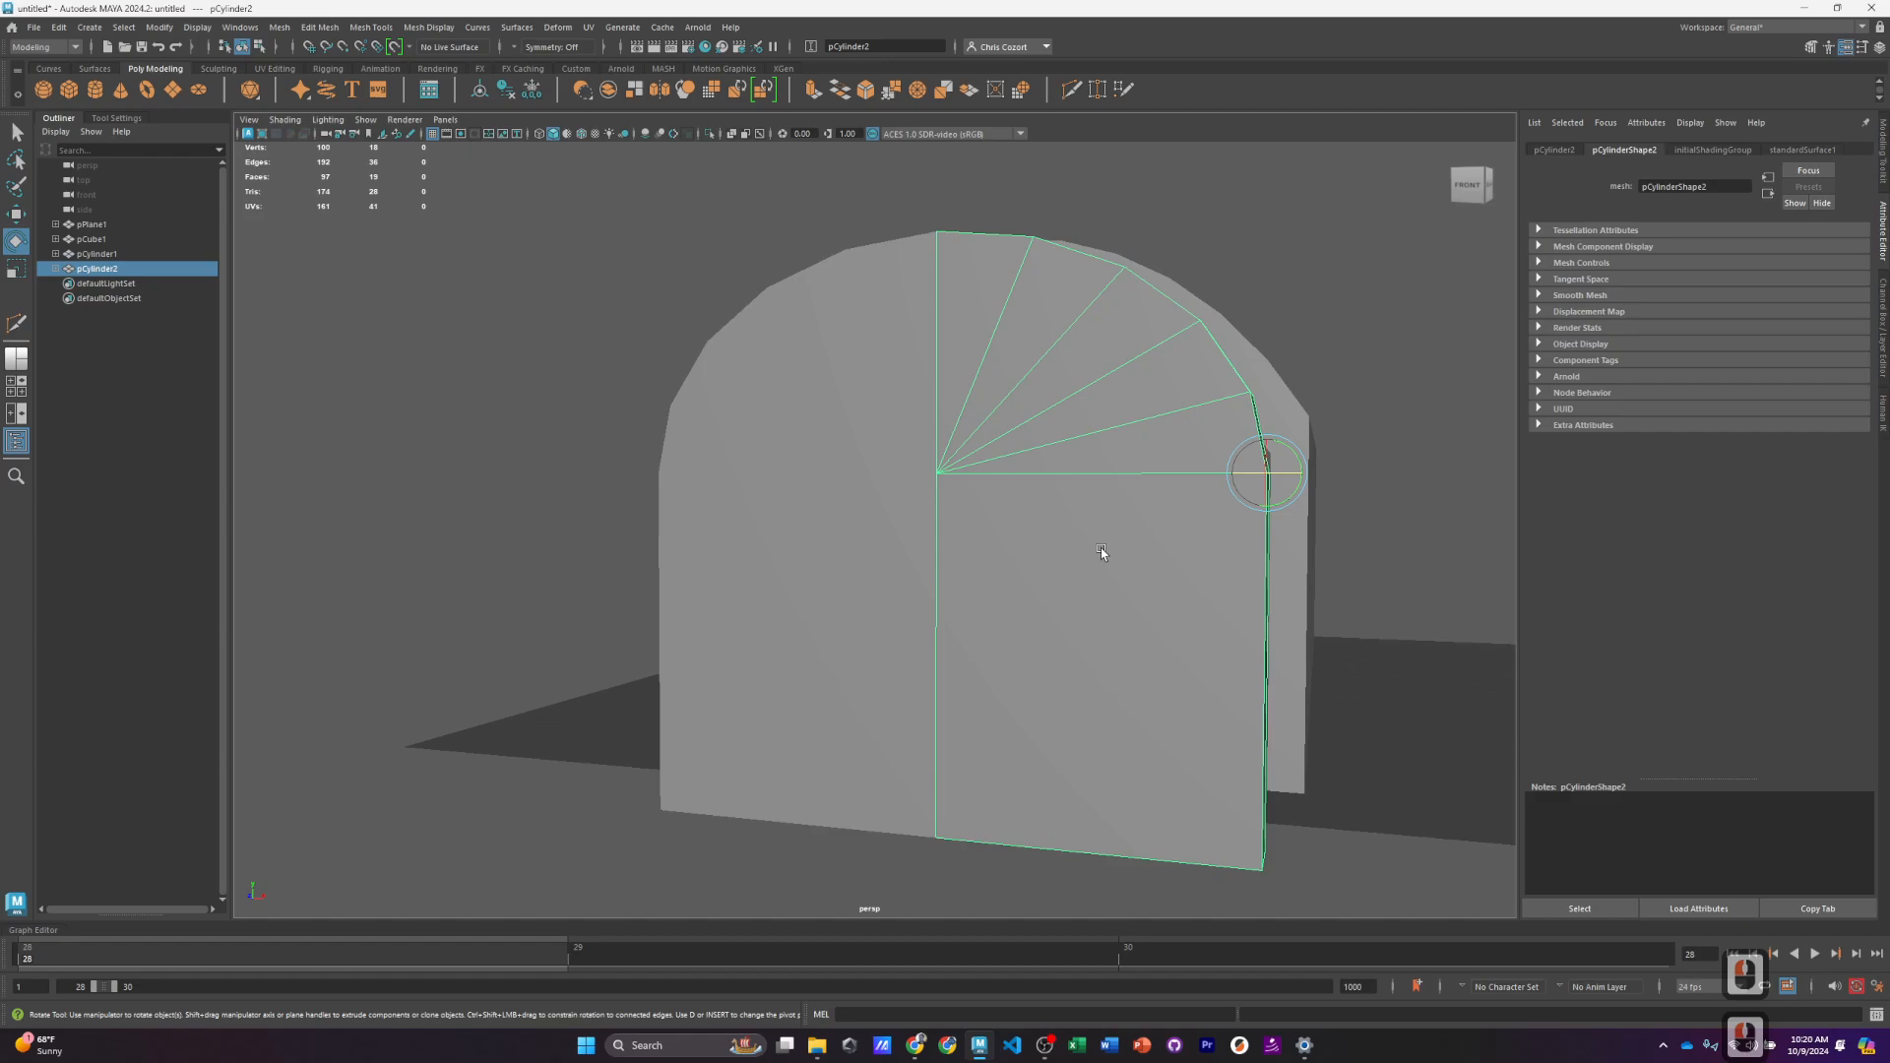
{"action": "left_click", "coordinate": [777, 484]}
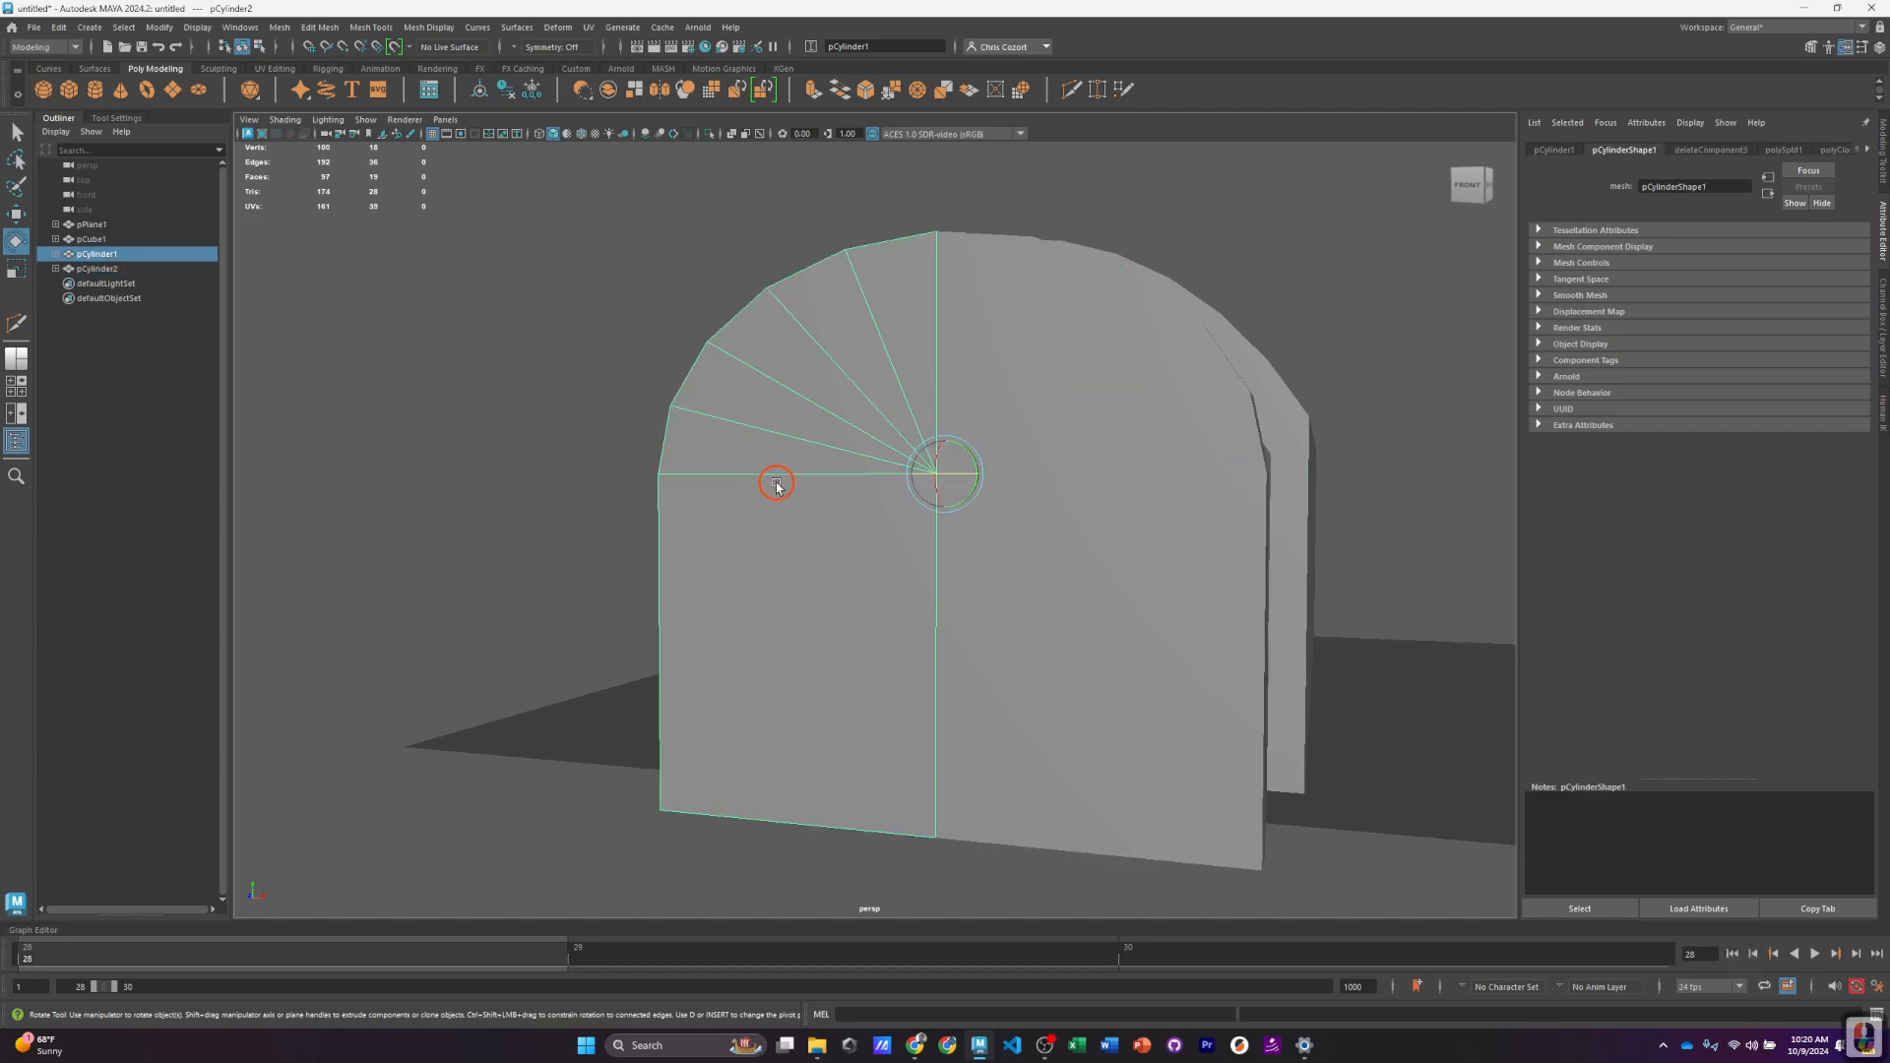
{"action": "key", "text": "d"}
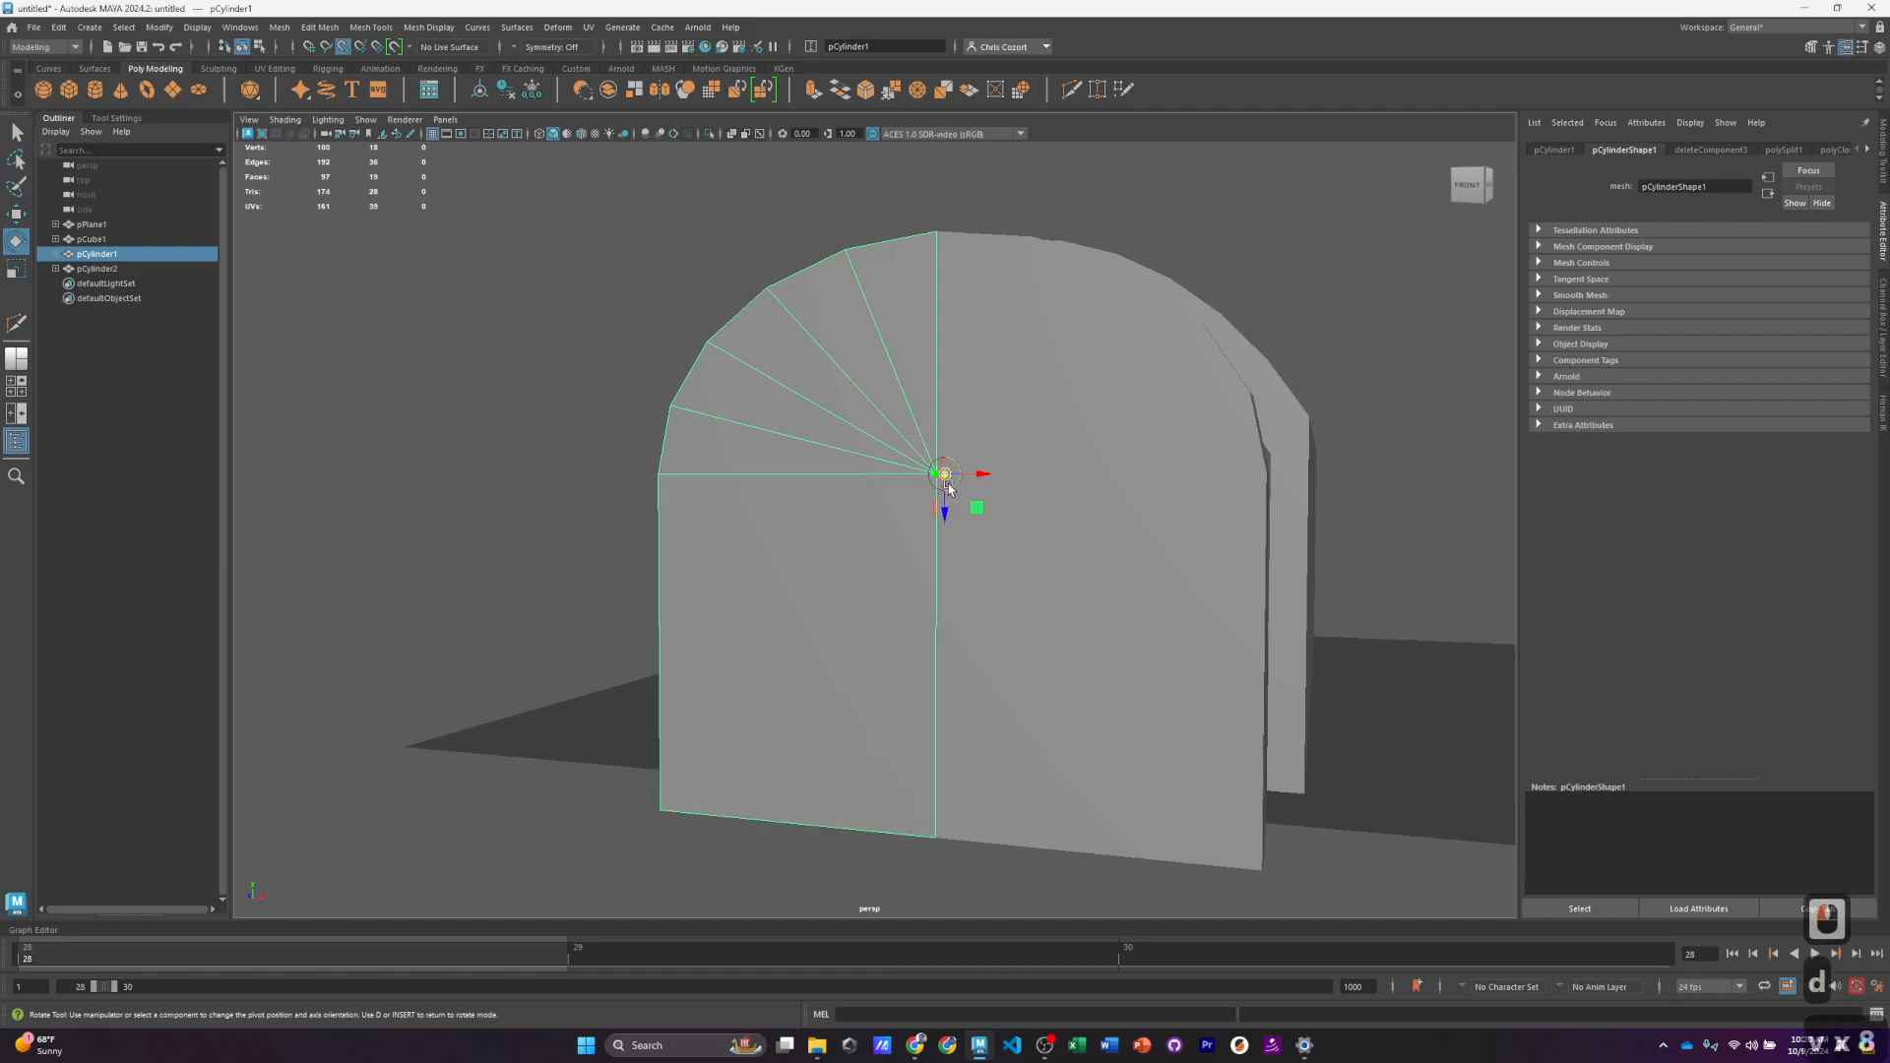
{"action": "key", "text": "v"}
{"action": "left_click_drag", "start_coordinate": [948, 497], "coordinate": [667, 484]}
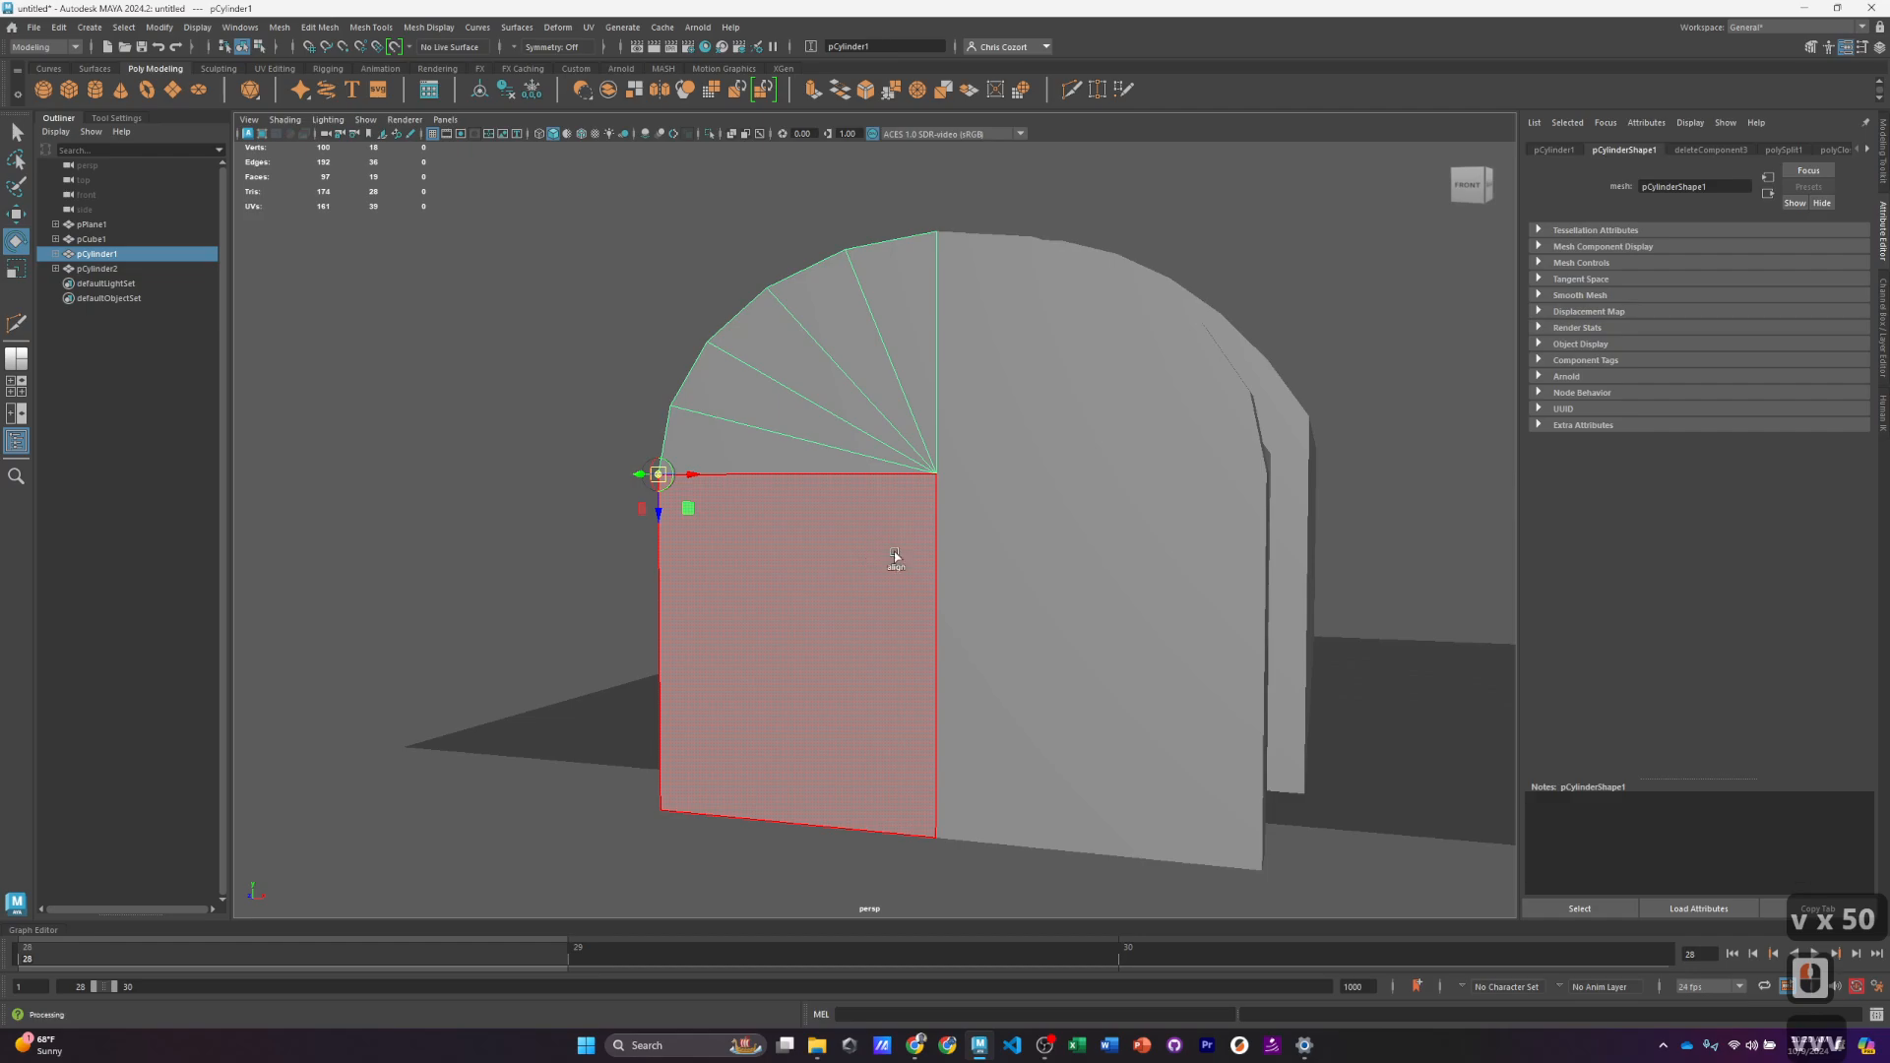
{"action": "right_click_drag", "start_coordinate": [855, 433], "coordinate": [927, 384]}
{"action": "right_click", "coordinate": [925, 384]}
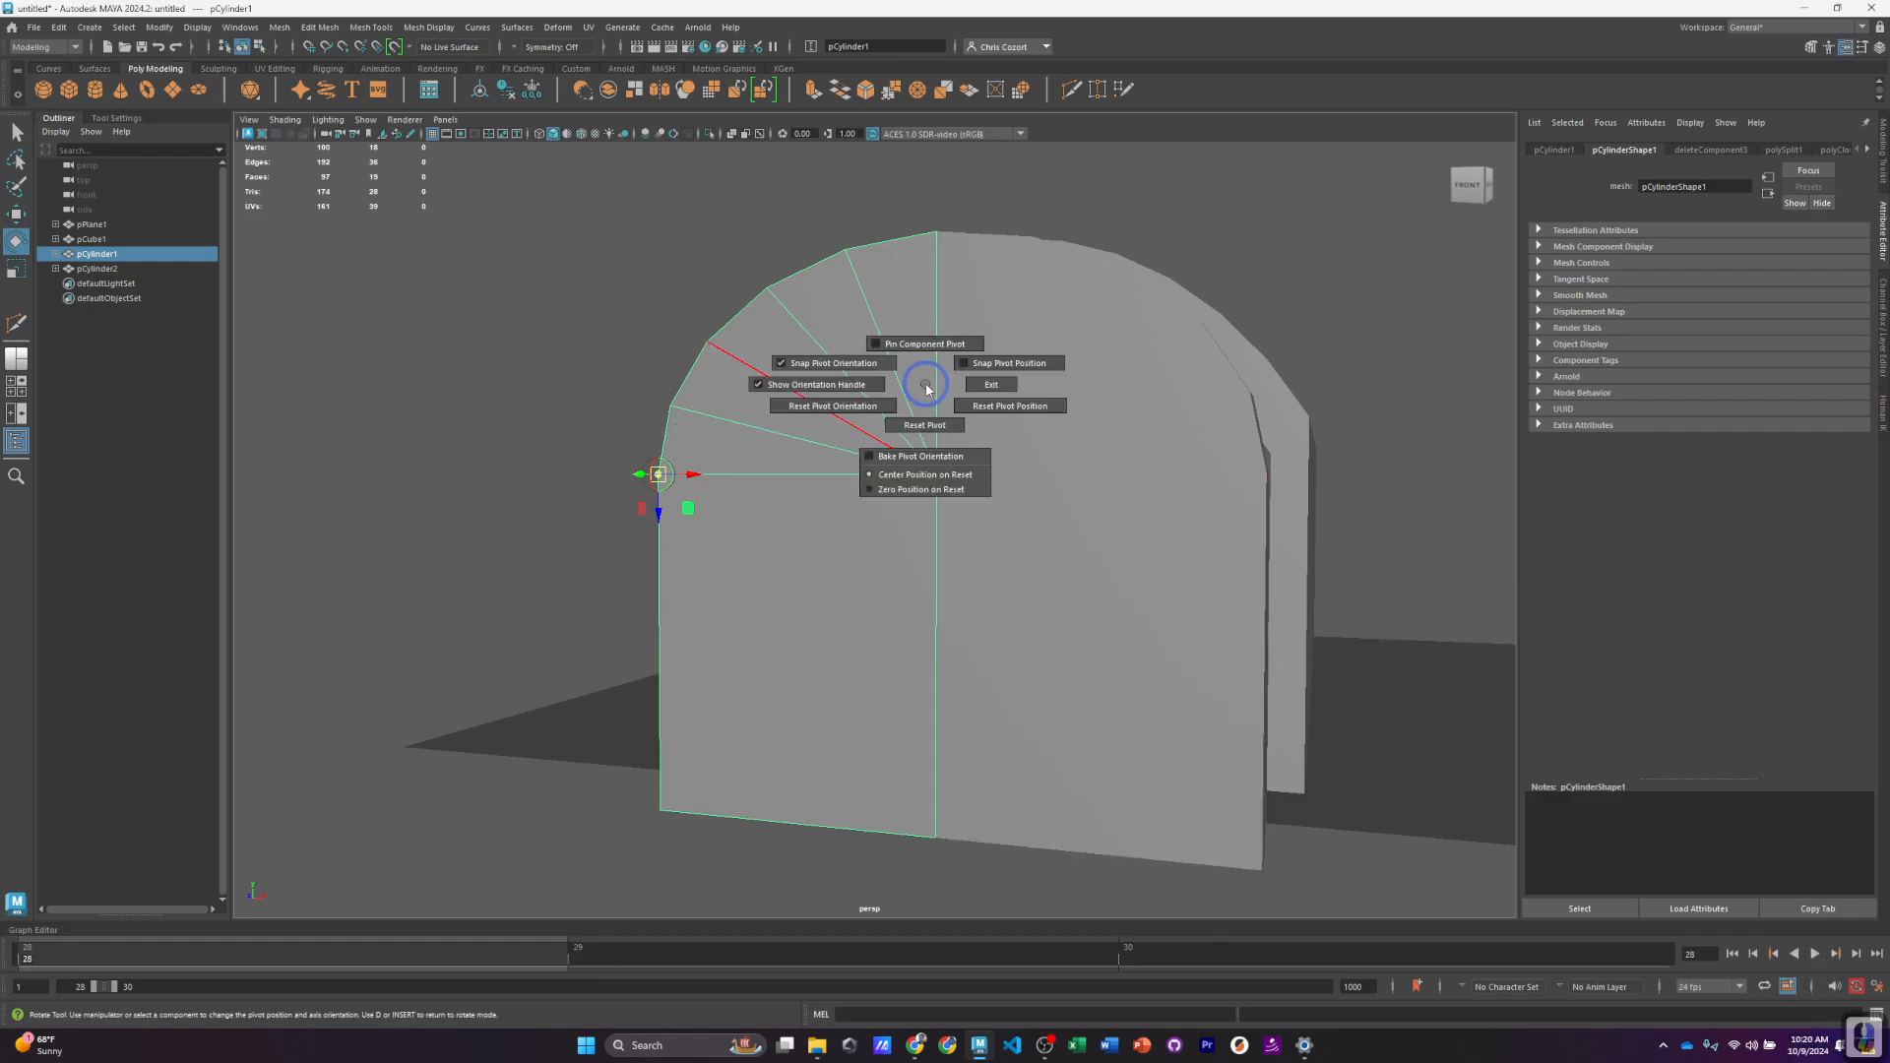
{"action": "key", "text": "d"}
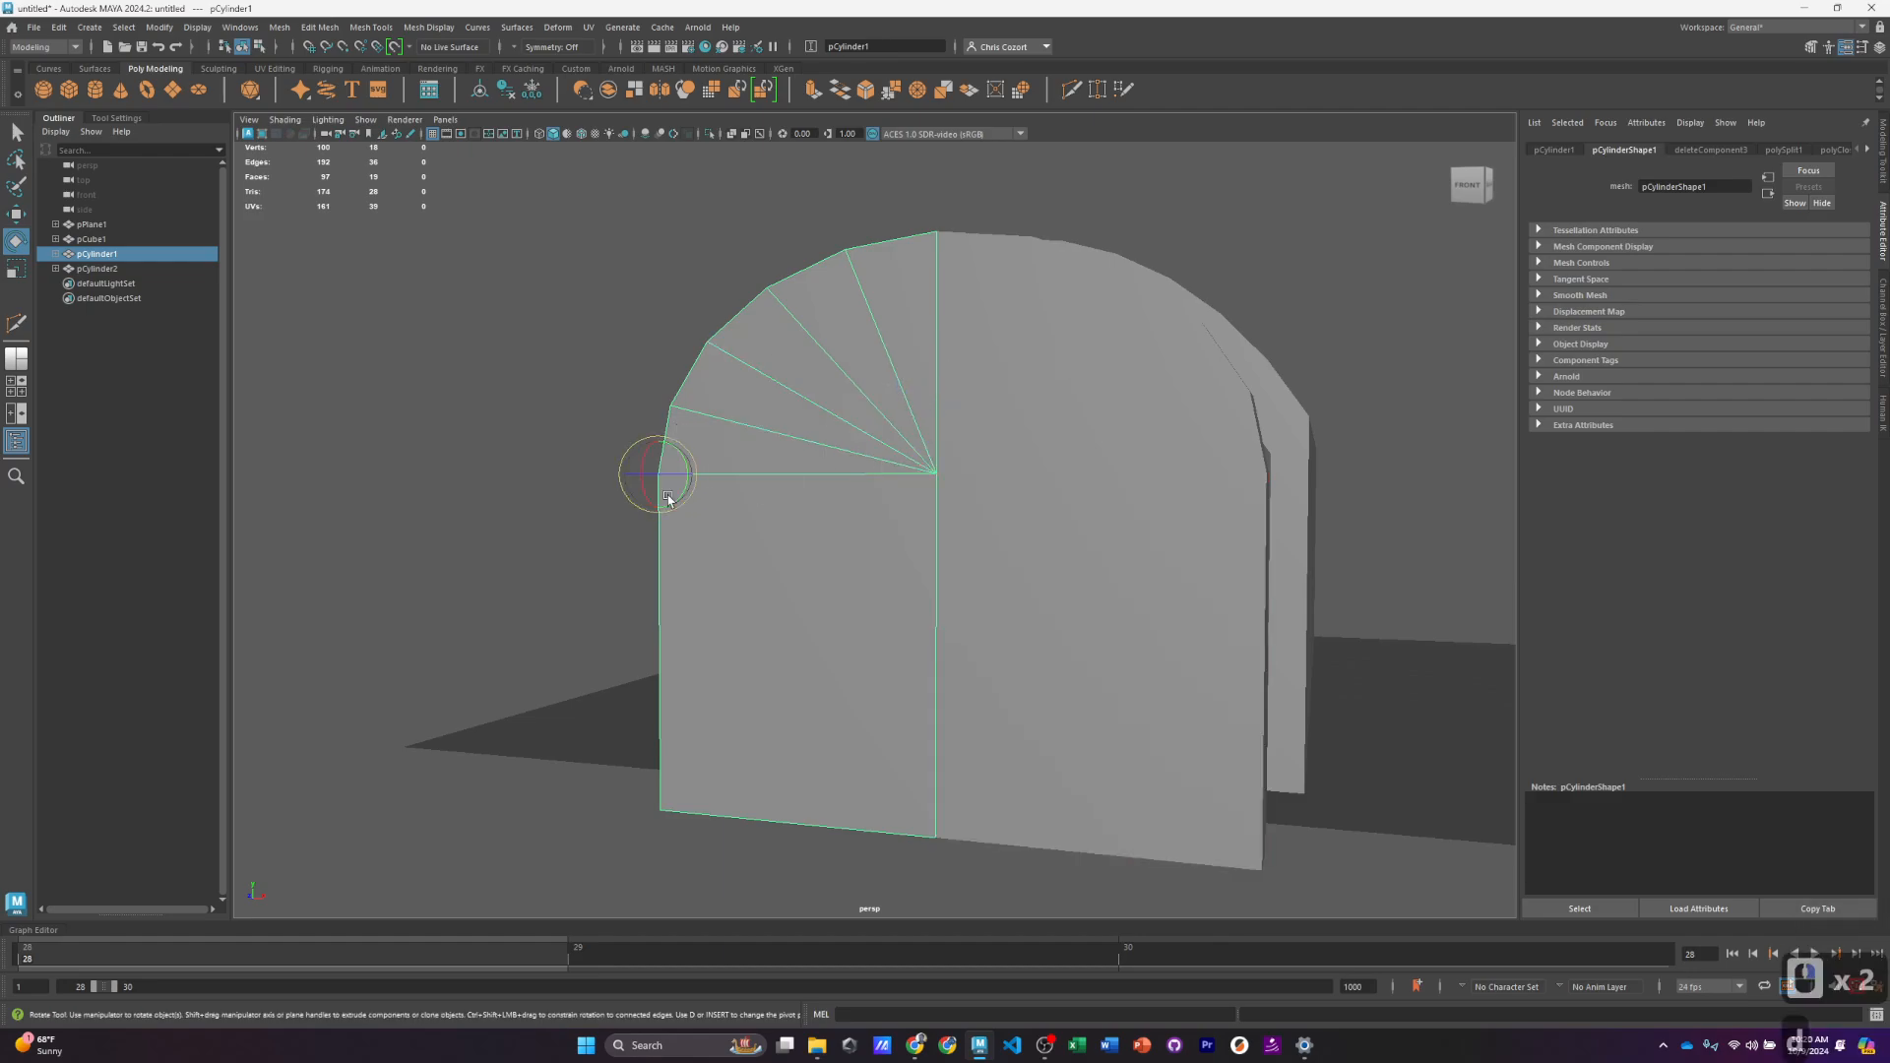
Step: Test-rotate the left door half about its outer-corner pivot and undo the rotation
{"action": "left_click_drag", "start_coordinate": [654, 473], "coordinate": [641, 476]}
{"action": "key", "text": "ctrl+z"}
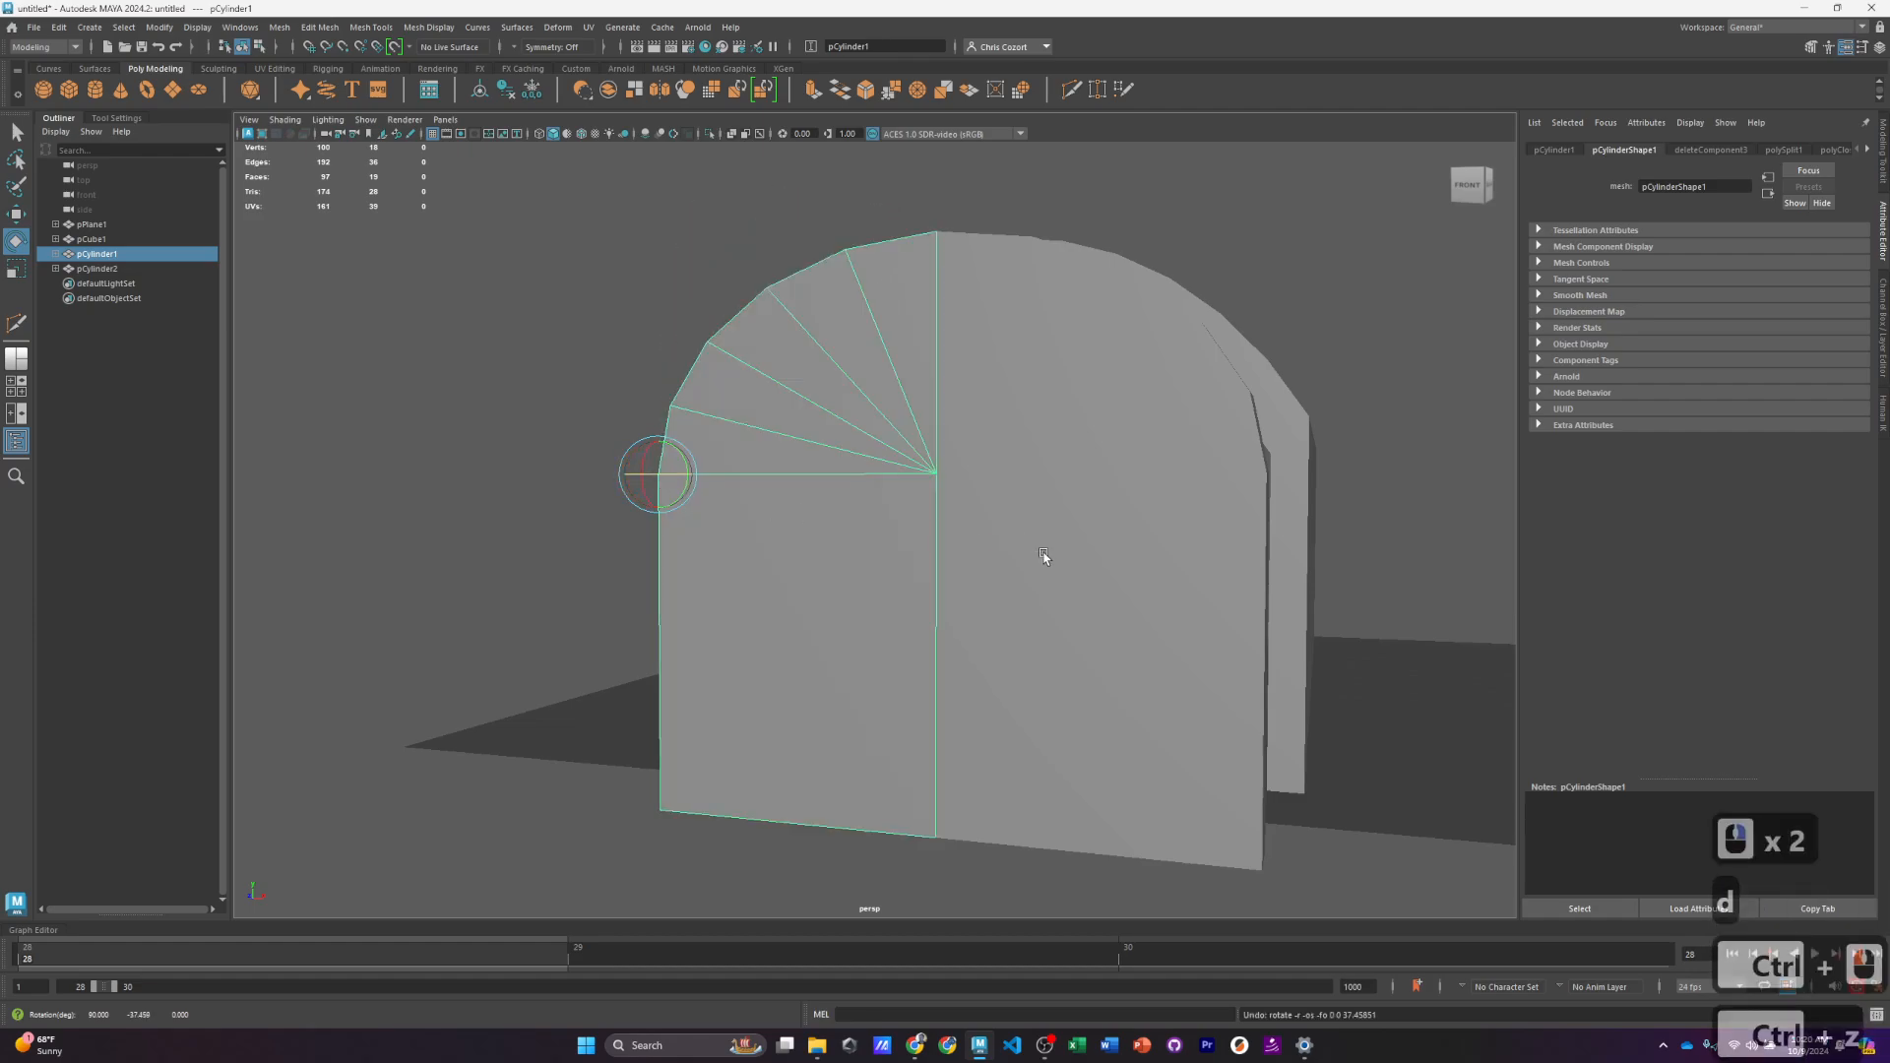
Step: Select both door halves and move them back along the tunnel's length into its front opening
{"action": "left_click", "coordinate": [1061, 569], "text": "shift"}
{"action": "left_click_drag", "start_coordinate": [1064, 569], "coordinate": [1061, 627], "text": "alt"}
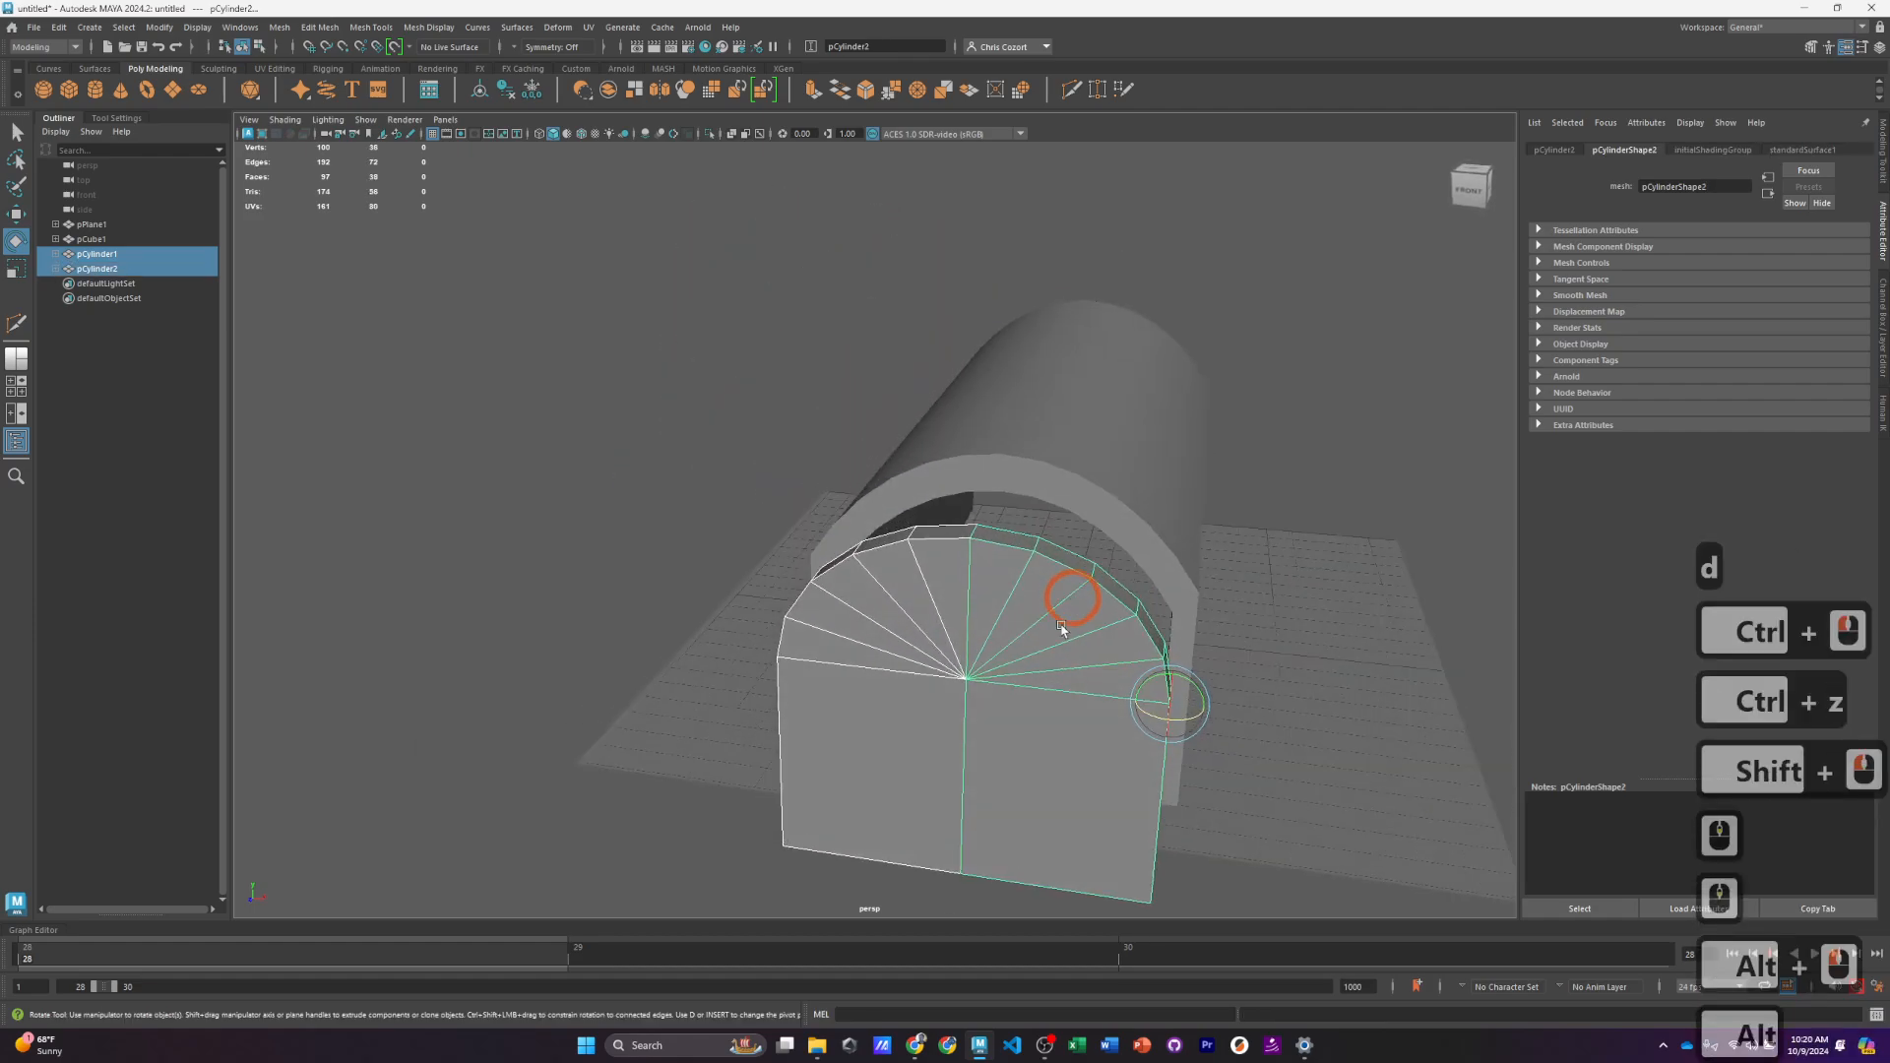
{"action": "key", "text": "w"}
{"action": "left_click_drag", "start_coordinate": [1195, 713], "coordinate": [1190, 642]}
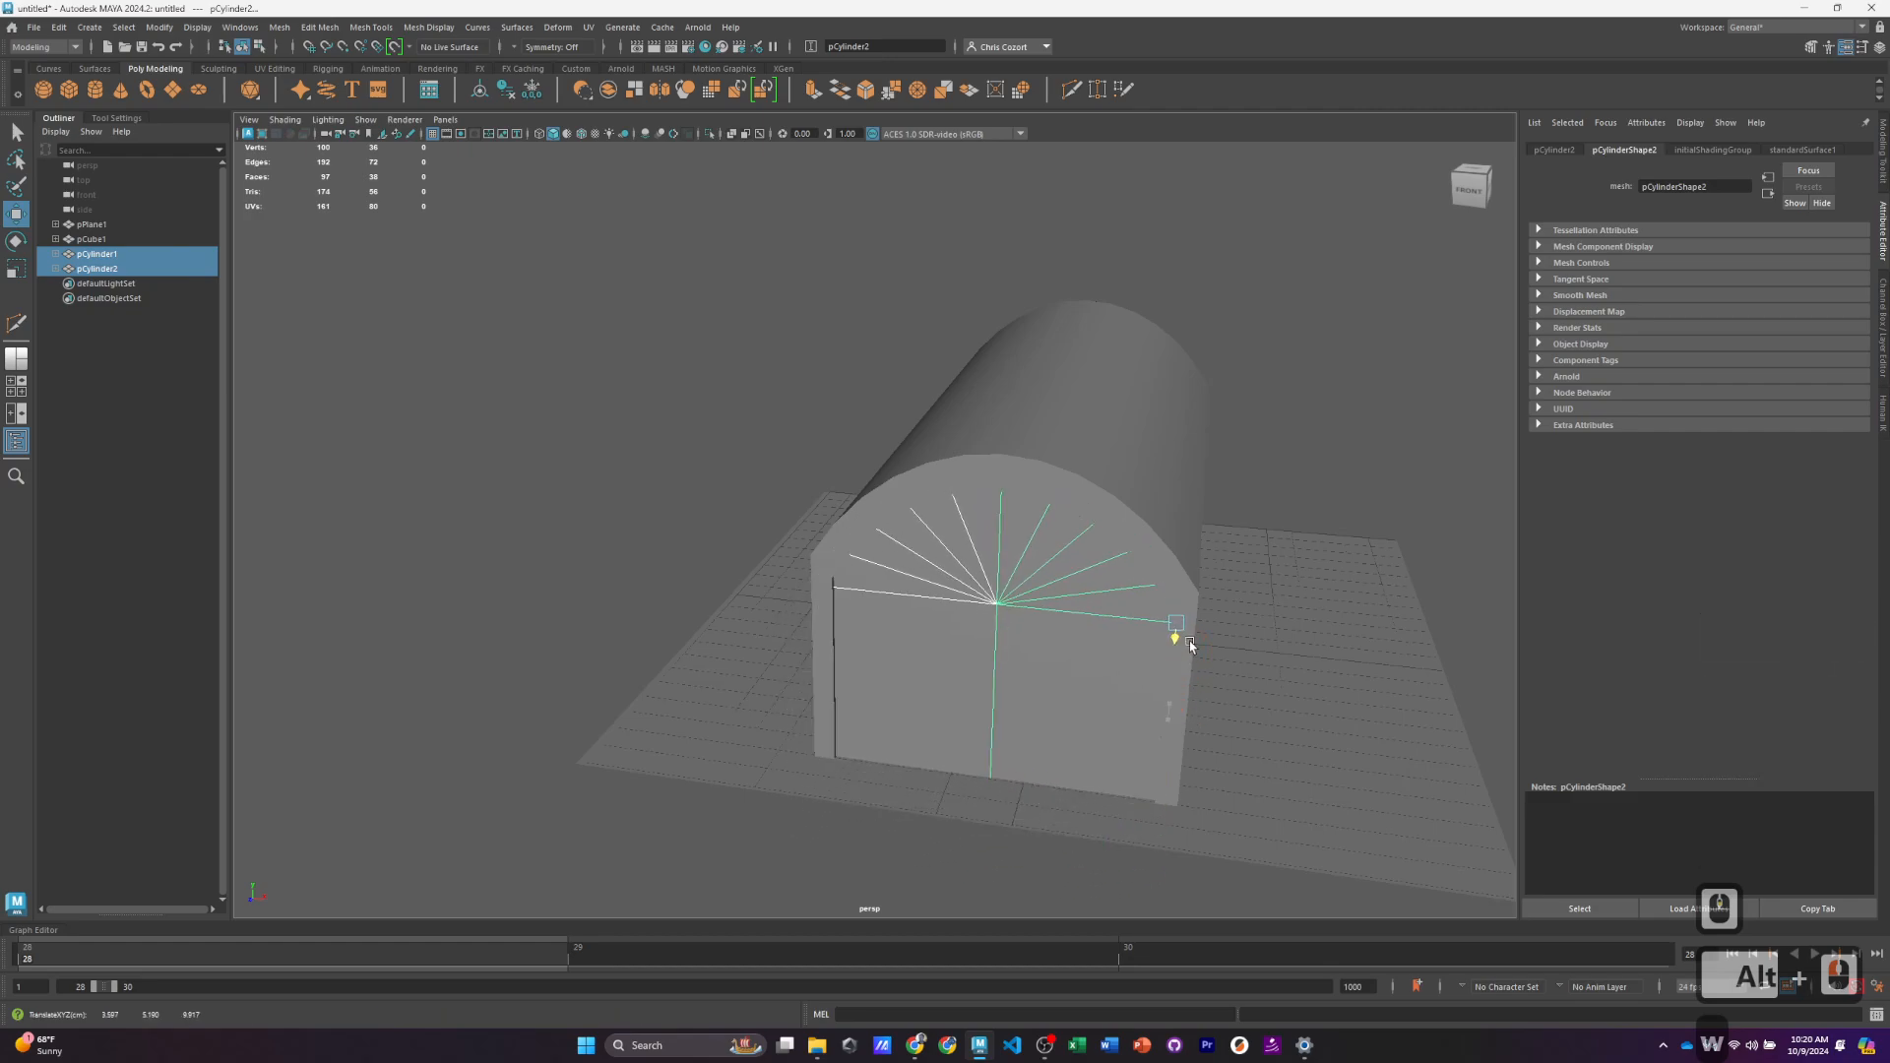
Step: Test-rotate both door halves together within the tunnel opening and undo the rotation
{"action": "scroll", "coordinate": [1211, 679], "scroll_direction": "up", "scroll_amount": 4}
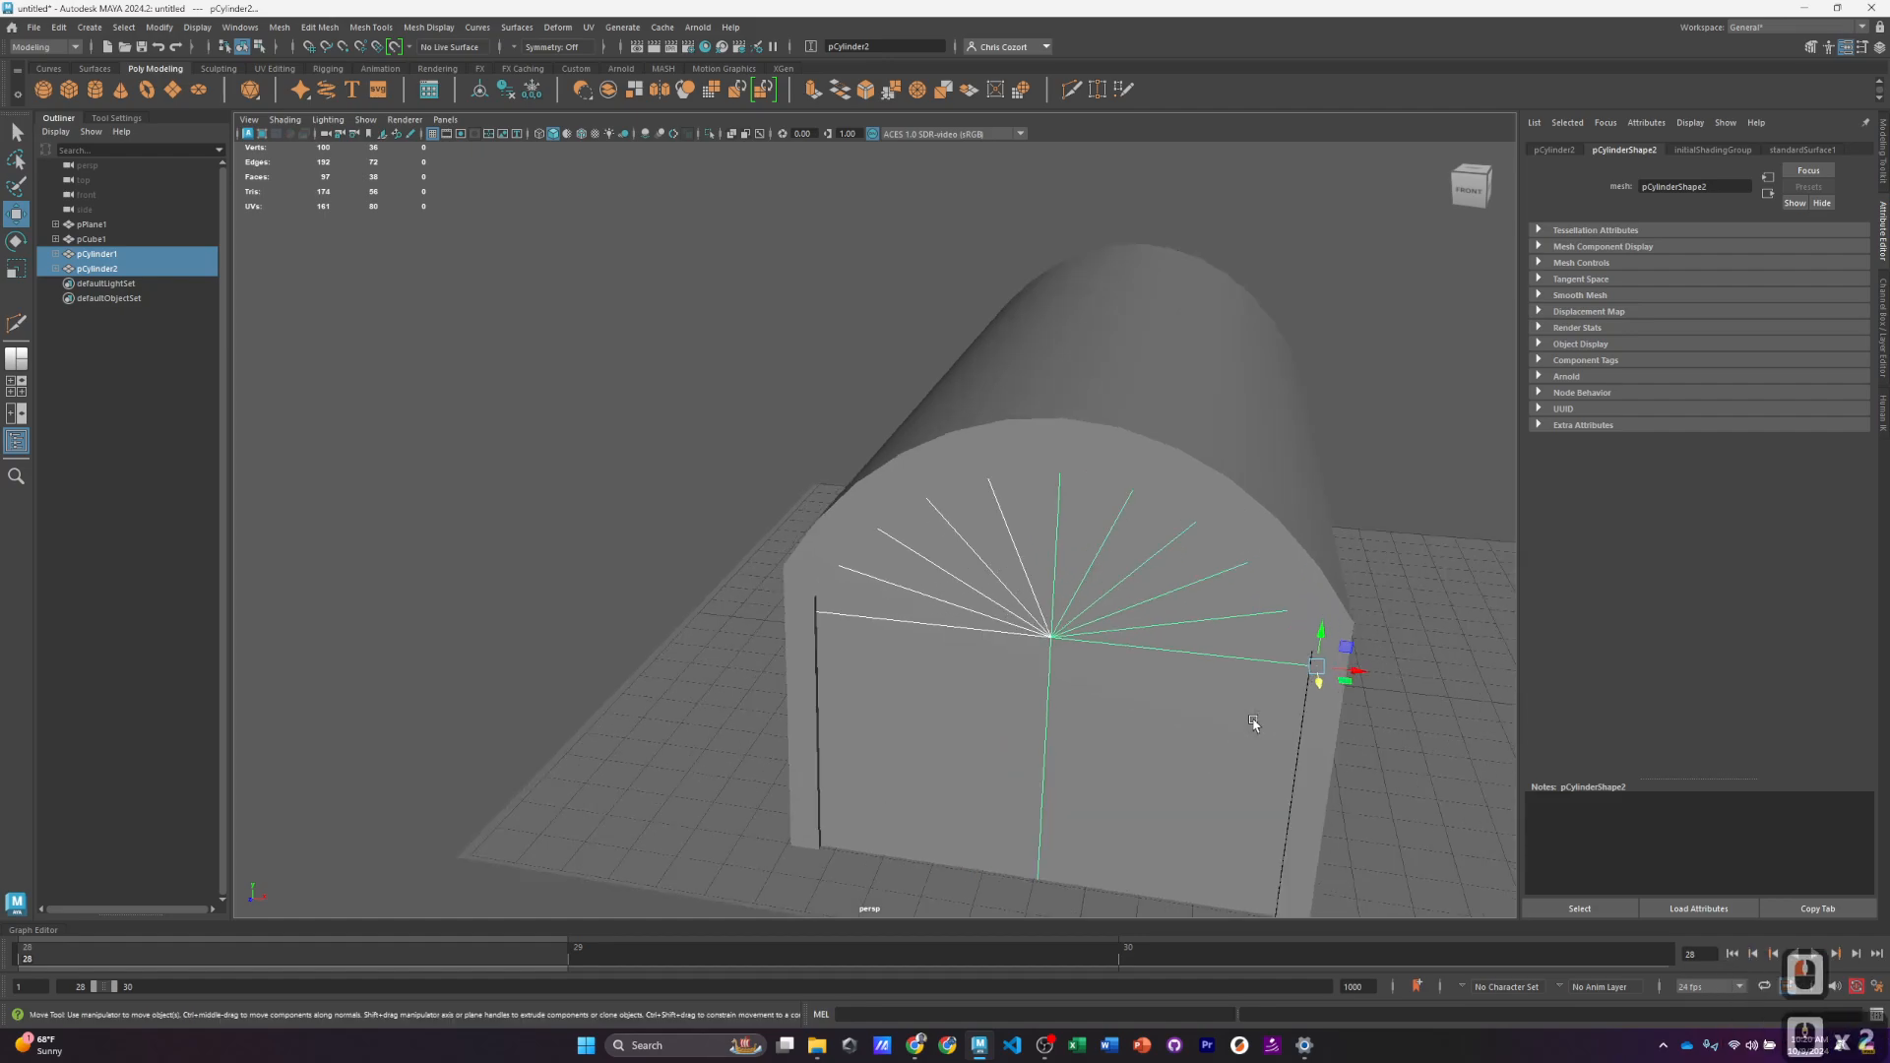
{"action": "key", "text": "e"}
{"action": "mouse_move", "coordinate": [1314, 694]}
{"action": "left_mouse_down"}
{"action": "mouse_move", "coordinate": [1324, 679]}
{"action": "mouse_move", "coordinate": [1287, 676]}
{"action": "mouse_move", "coordinate": [1334, 675]}
{"action": "left_mouse_up"}
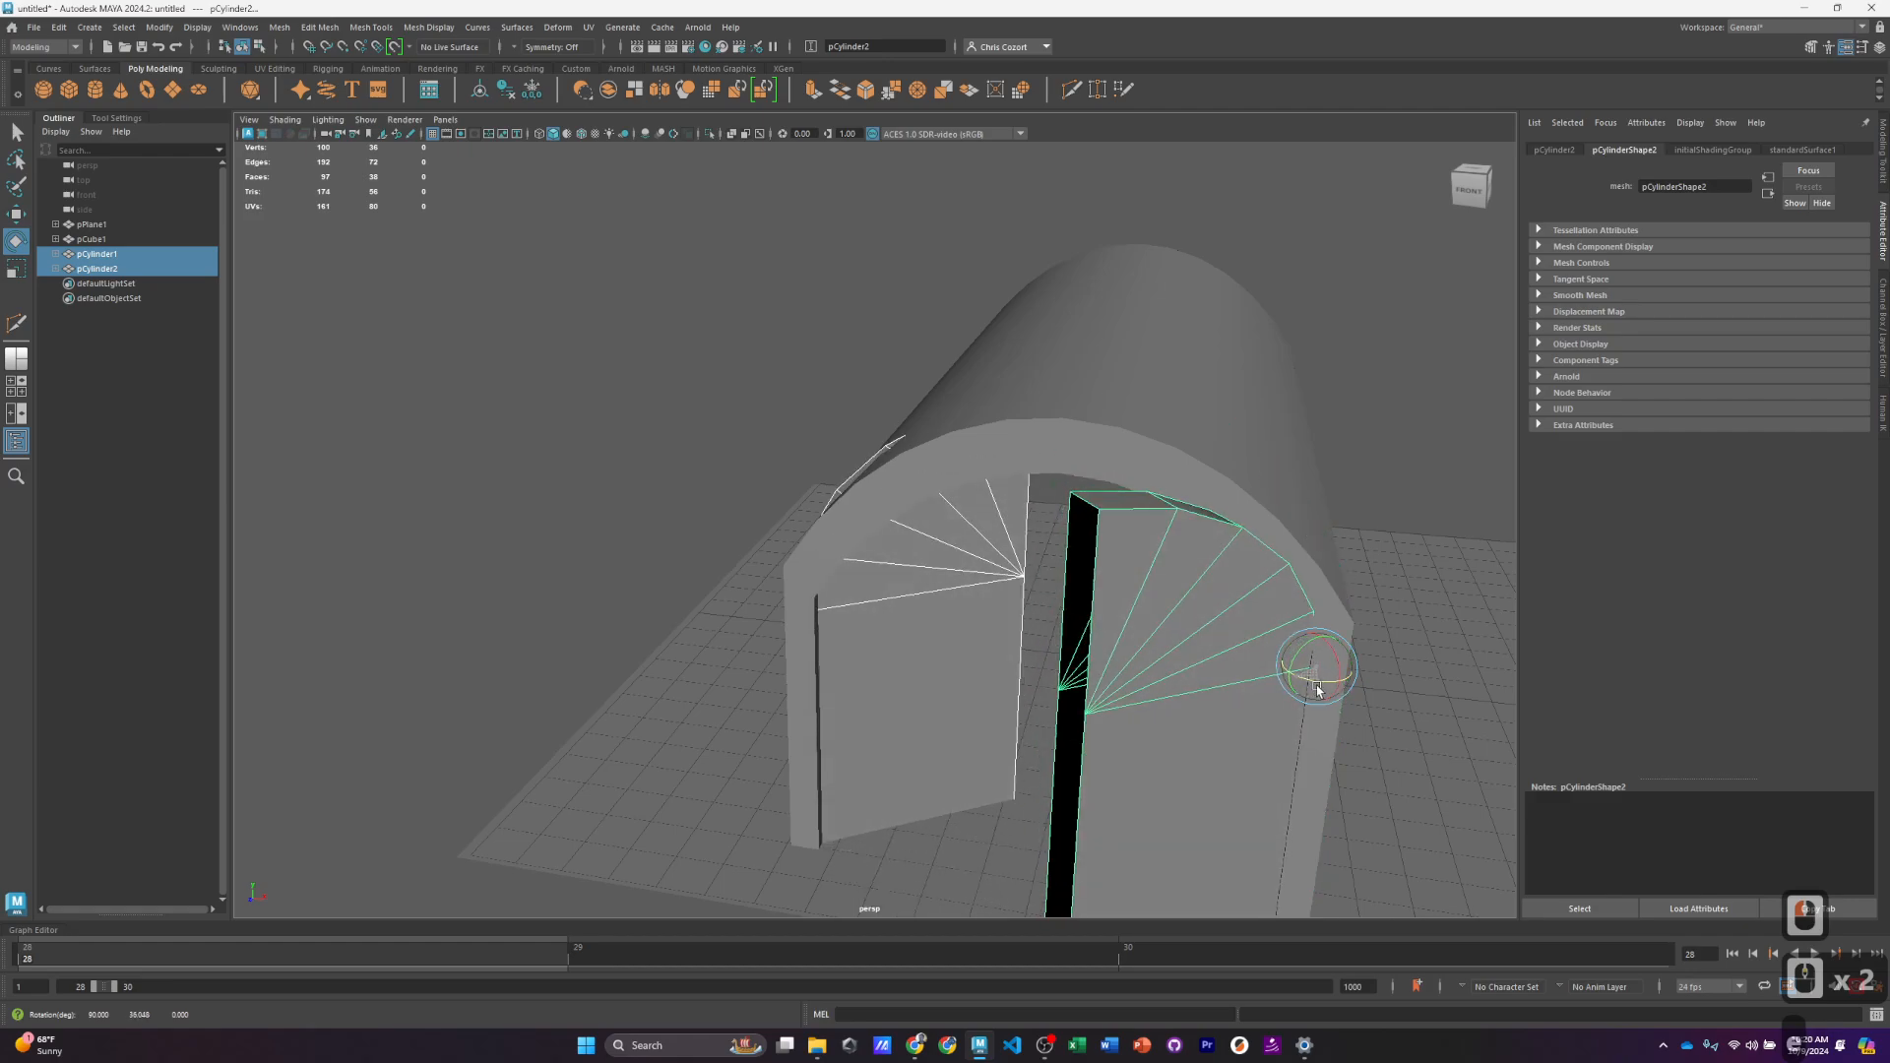
{"action": "key", "text": "ctrl+z"}
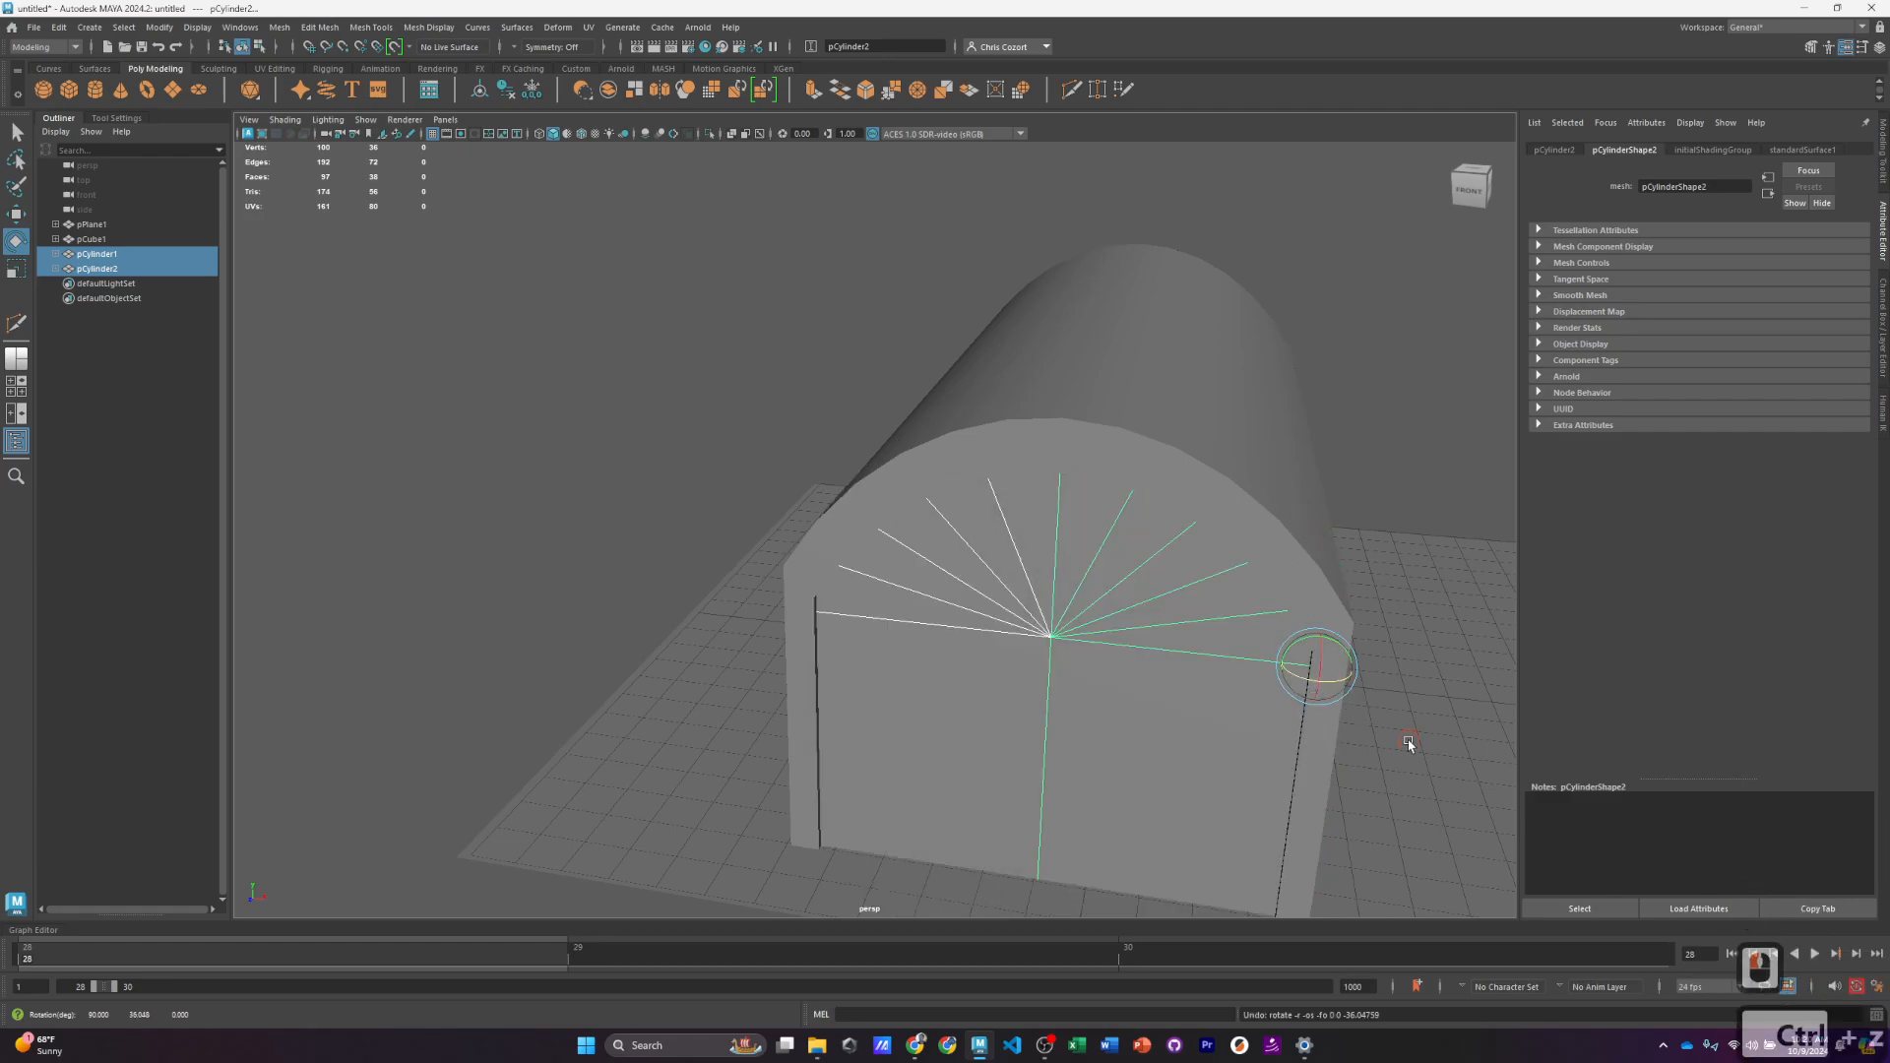
Step: Select only the right door half, test its swing in the tunnel opening, and undo the rotation
{"action": "left_click", "coordinate": [1409, 742]}
{"action": "left_click", "coordinate": [1267, 700]}
{"action": "left_click_drag", "start_coordinate": [1304, 679], "coordinate": [1162, 630]}
{"action": "key", "text": "ctrl+z"}
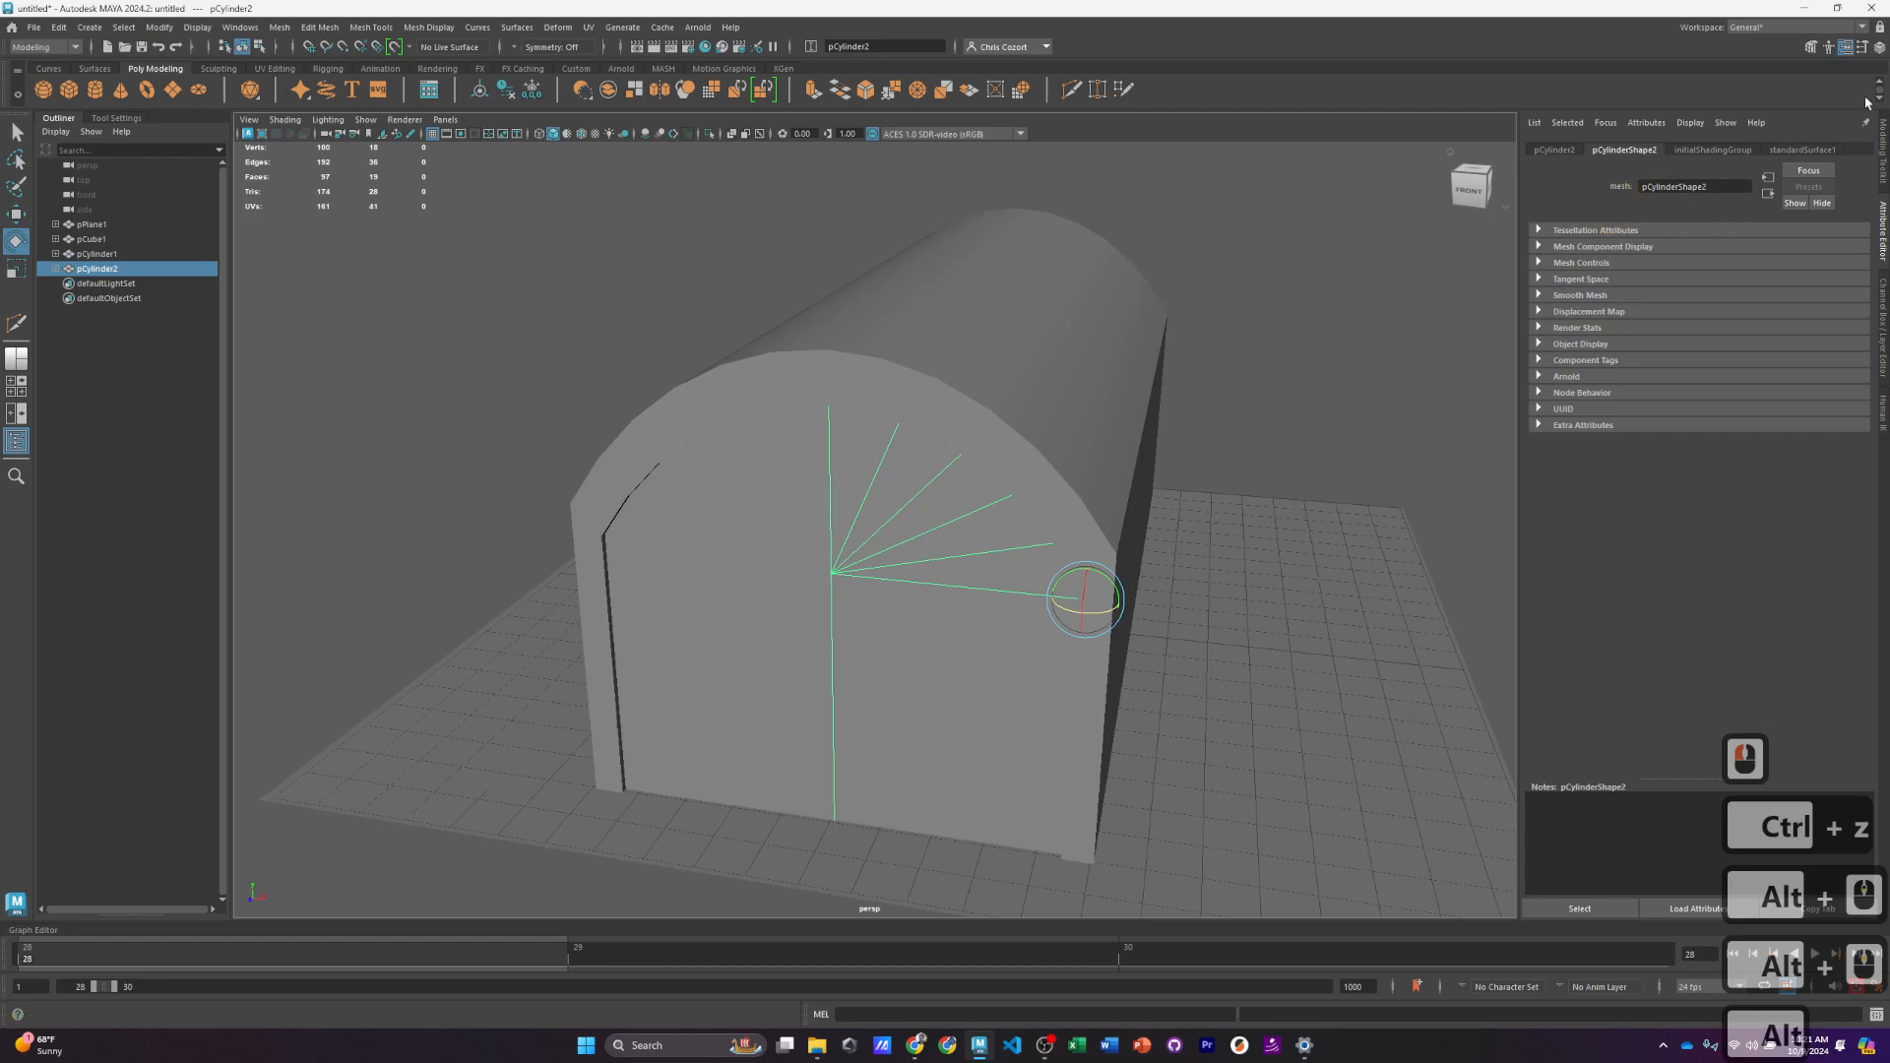
Step: Show the channel values, freeze the right door half's transformations, and test its Y rotation, undoing that rotation
{"action": "left_click", "coordinate": [1881, 47]}
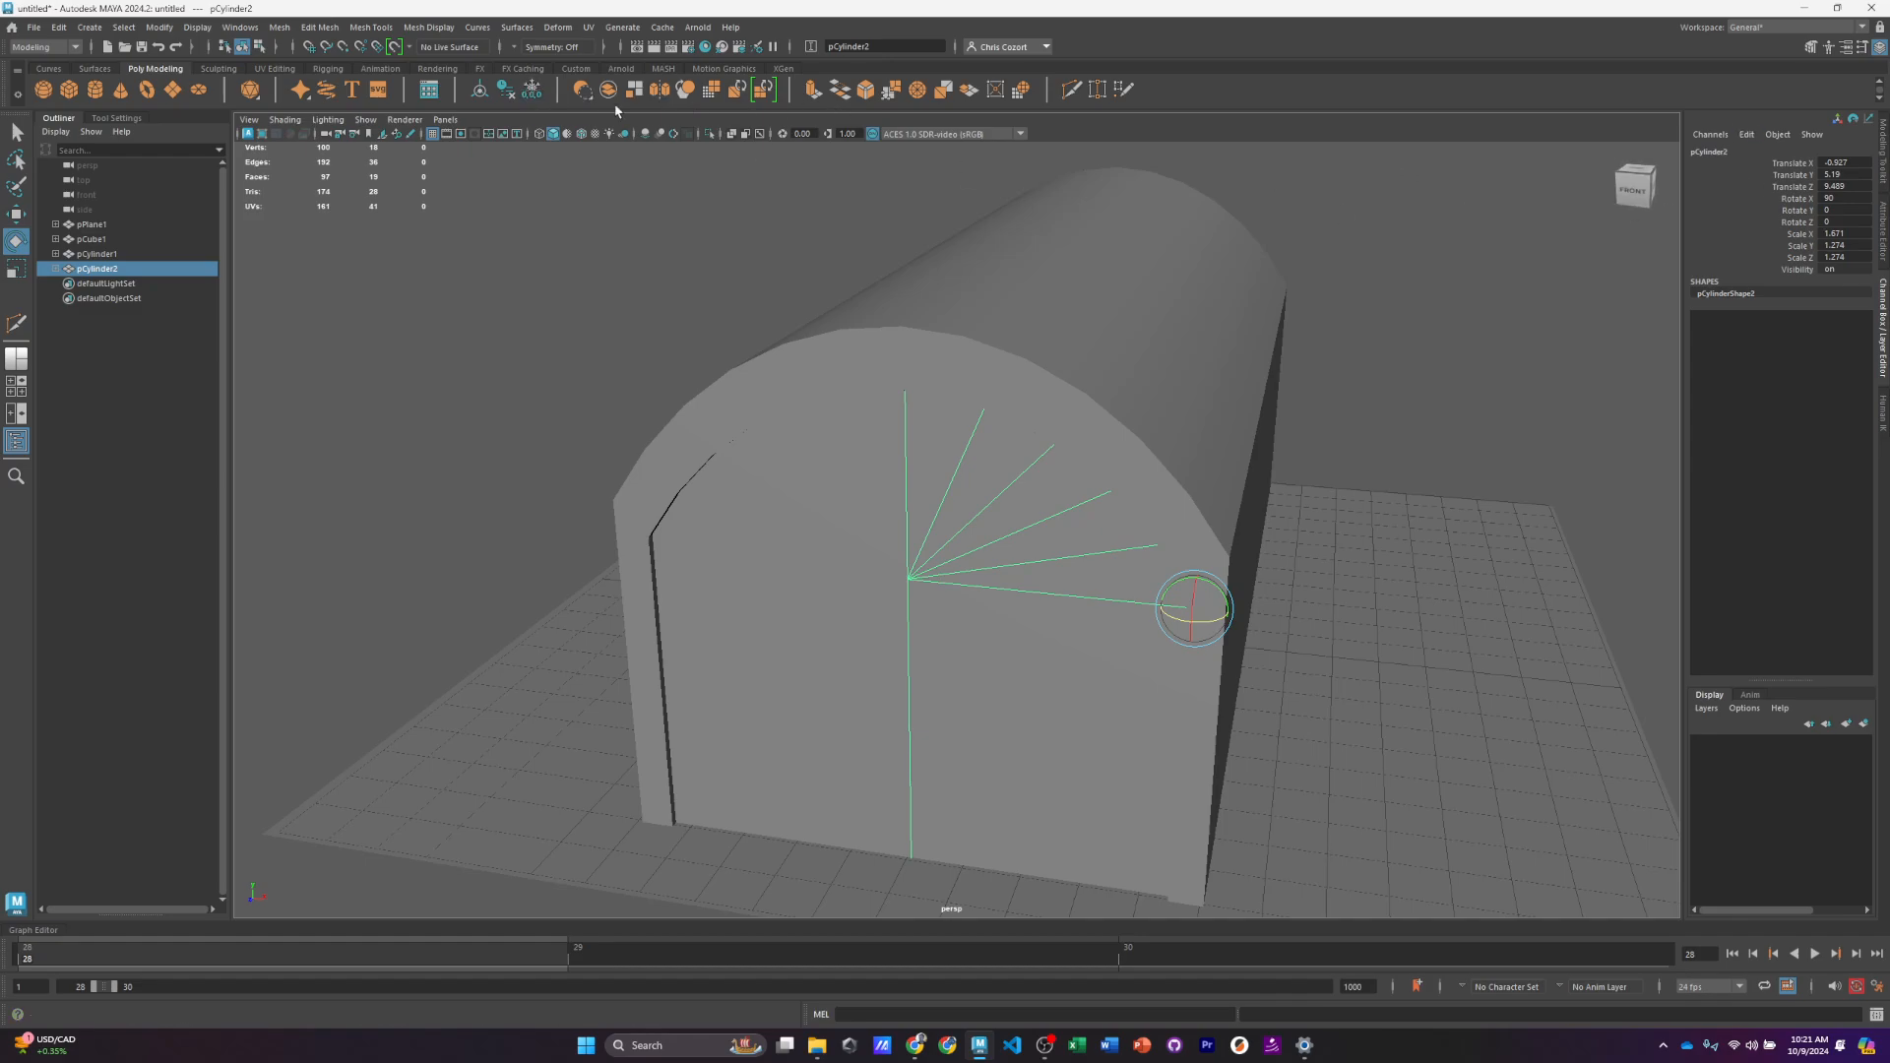
{"action": "left_click", "coordinate": [534, 90]}
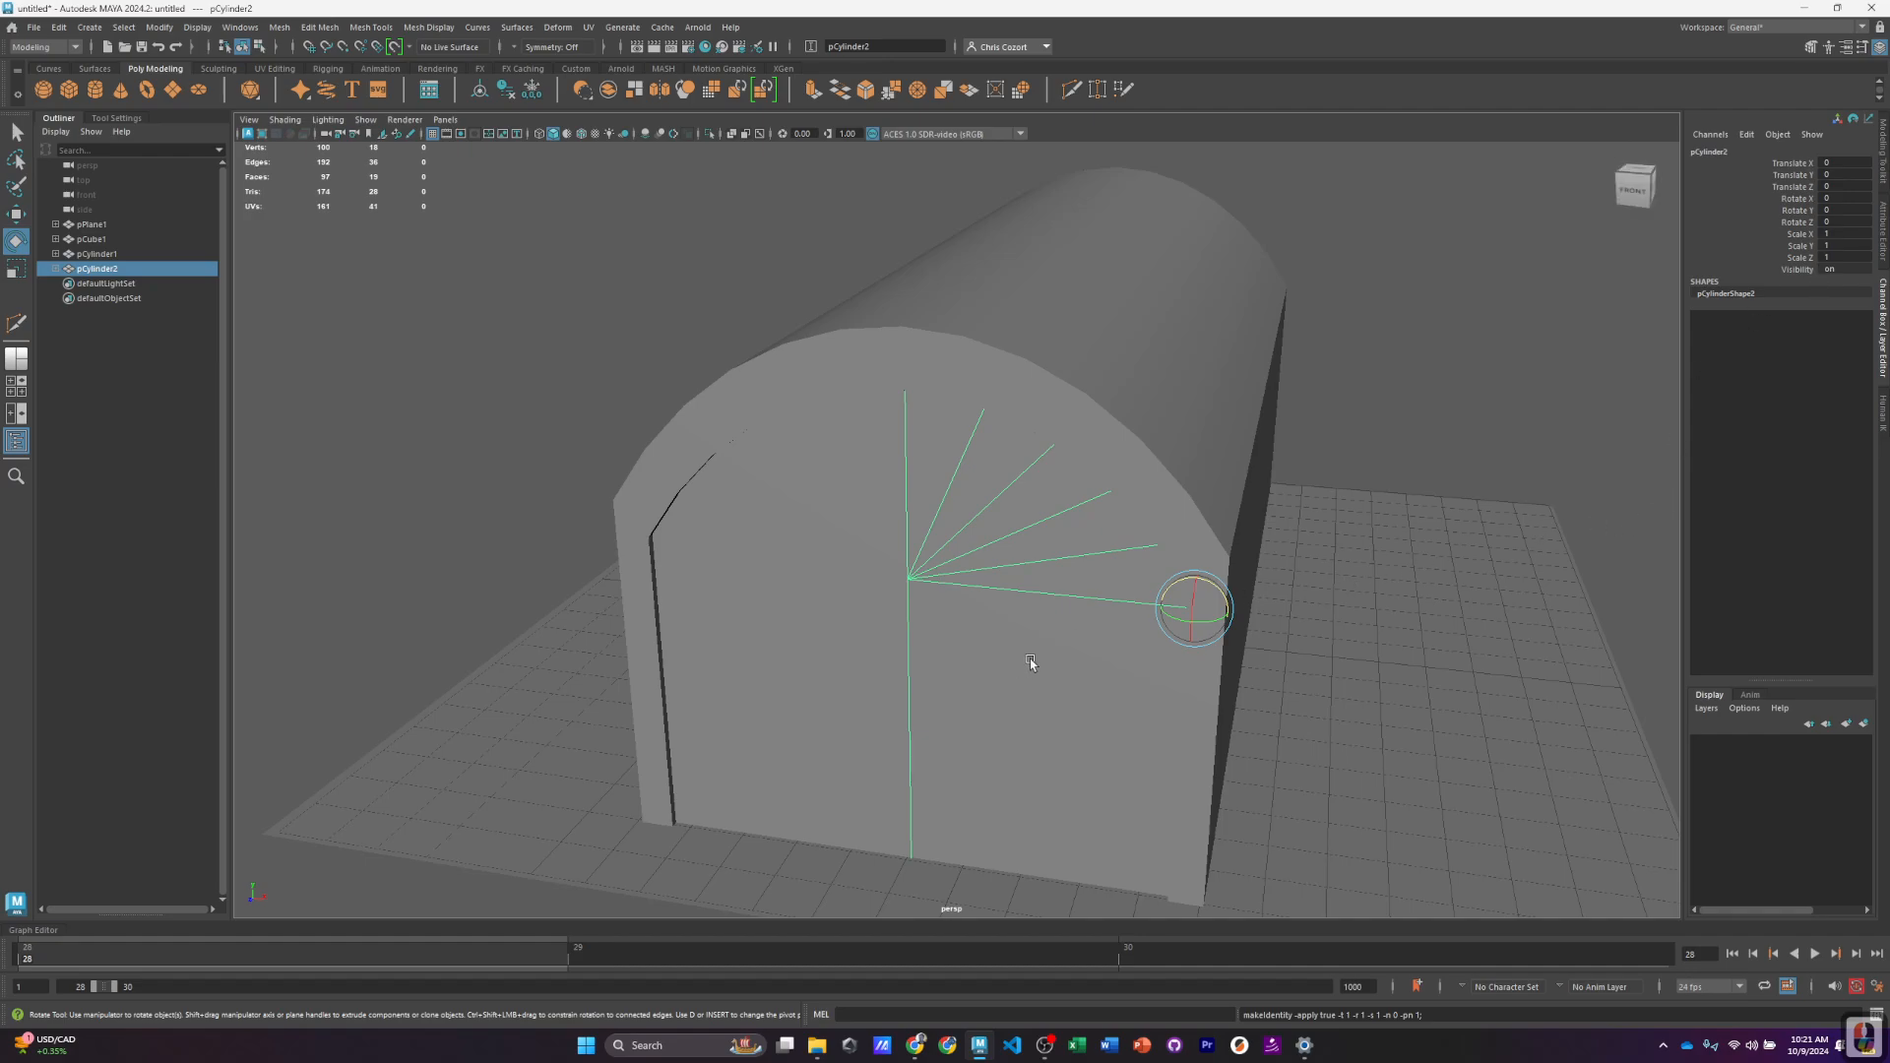
{"action": "left_click_drag", "start_coordinate": [1177, 620], "coordinate": [1207, 625]}
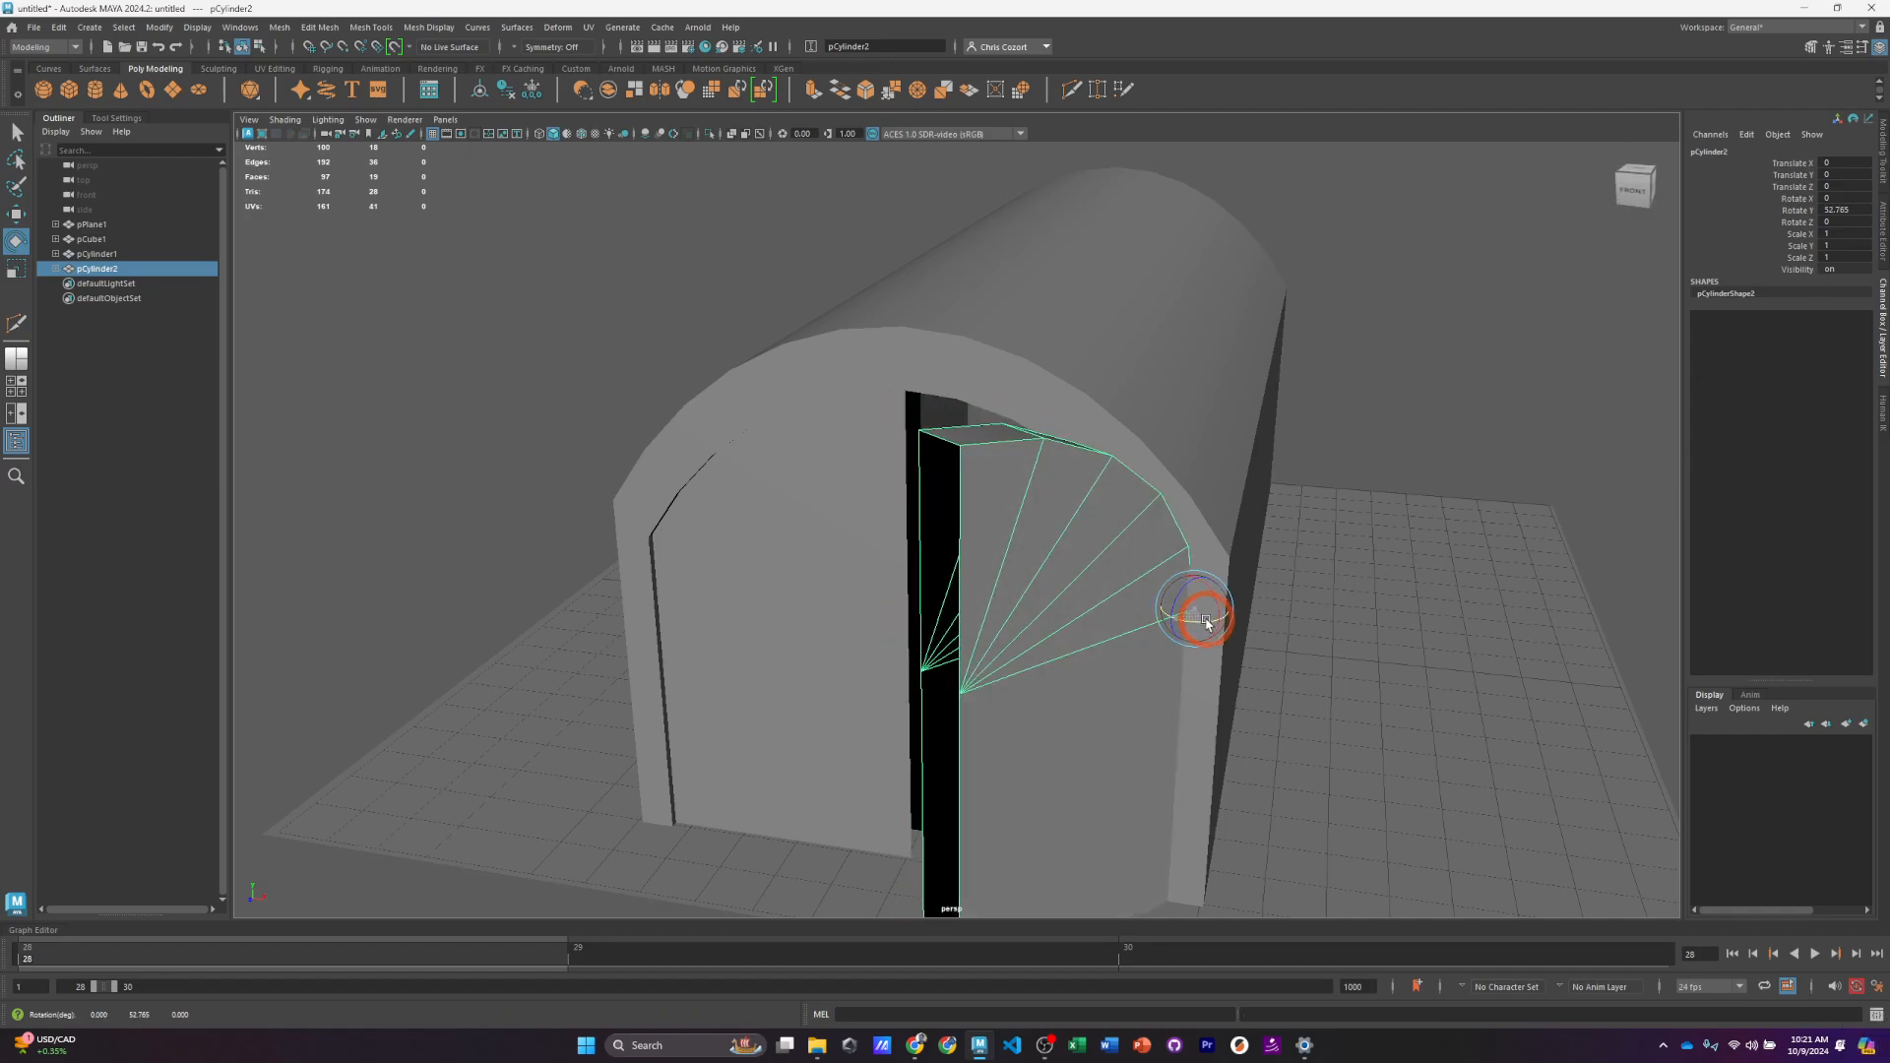
{"action": "key", "text": "ctrl+z"}
Step: Select the left door half and freeze its transformations
{"action": "key", "text": "ctrl+z"}
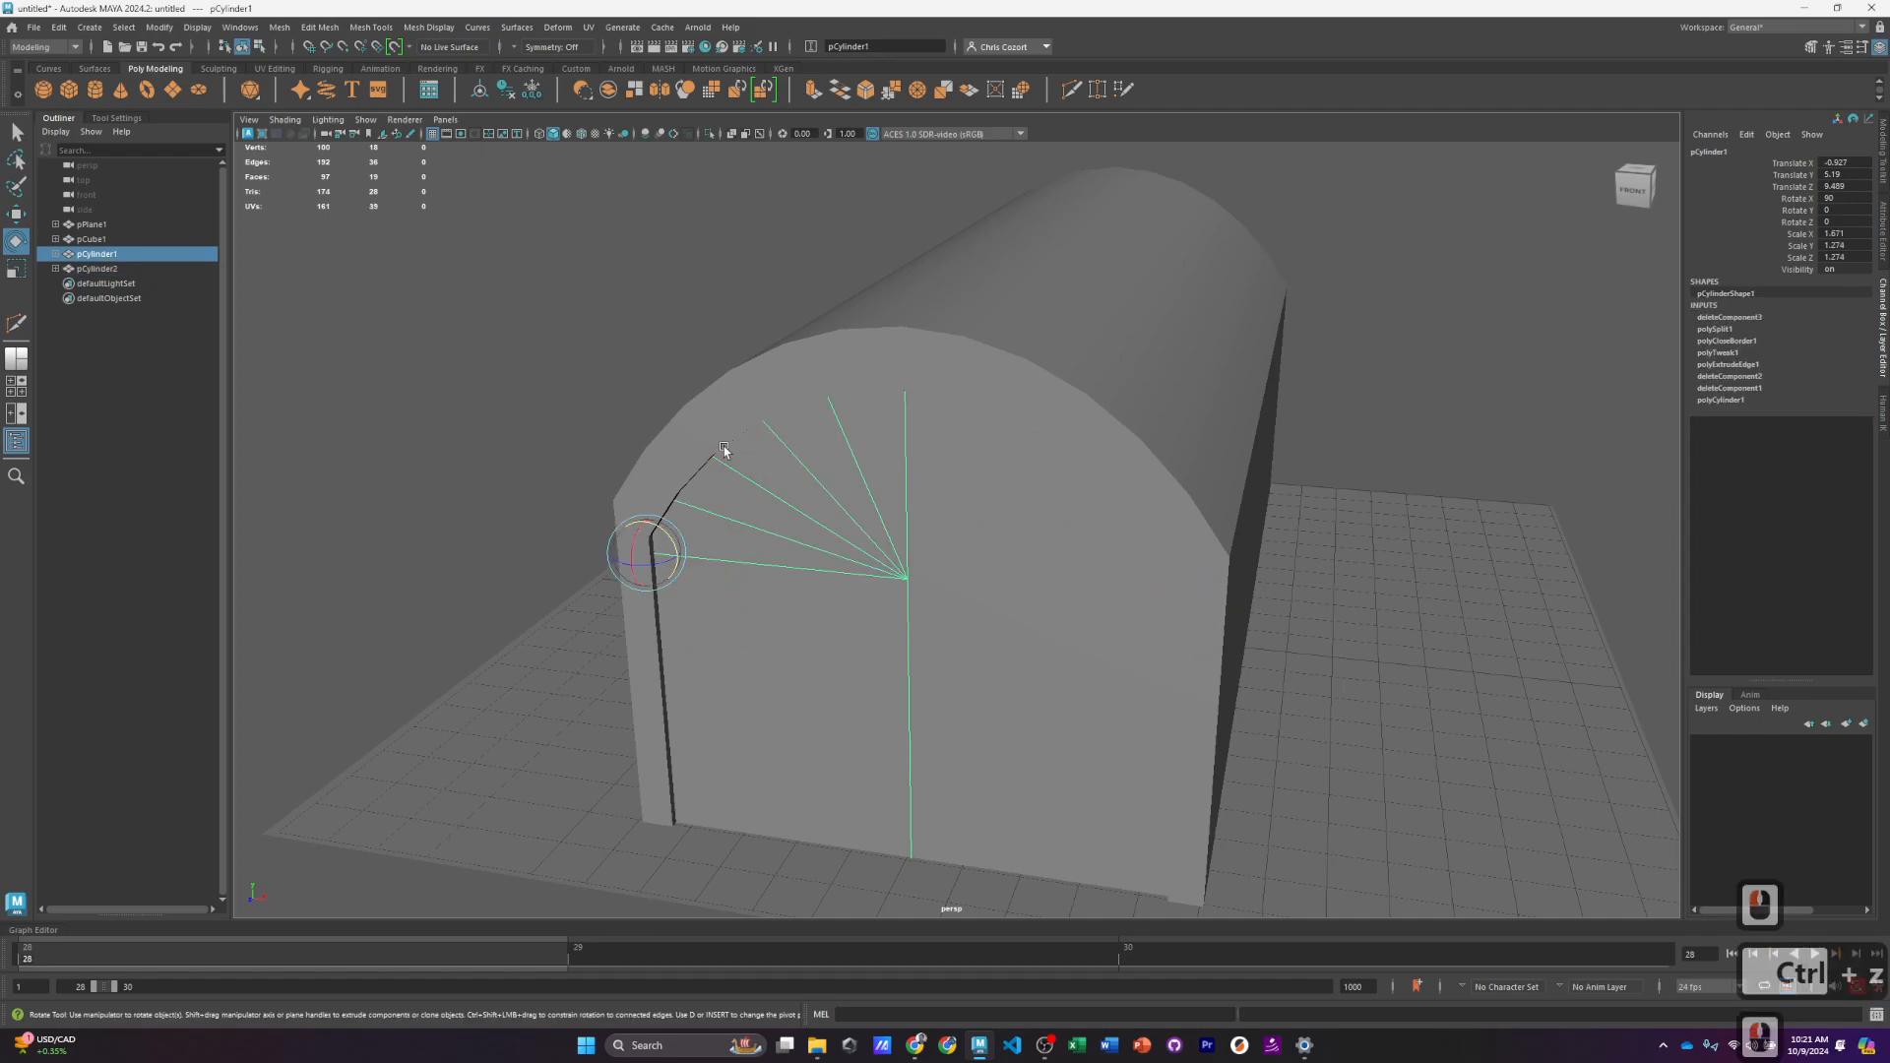
{"action": "left_click", "coordinate": [531, 90]}
Step: Select the right door half and set its Rotate Y to 90
{"action": "left_click", "coordinate": [1021, 580]}
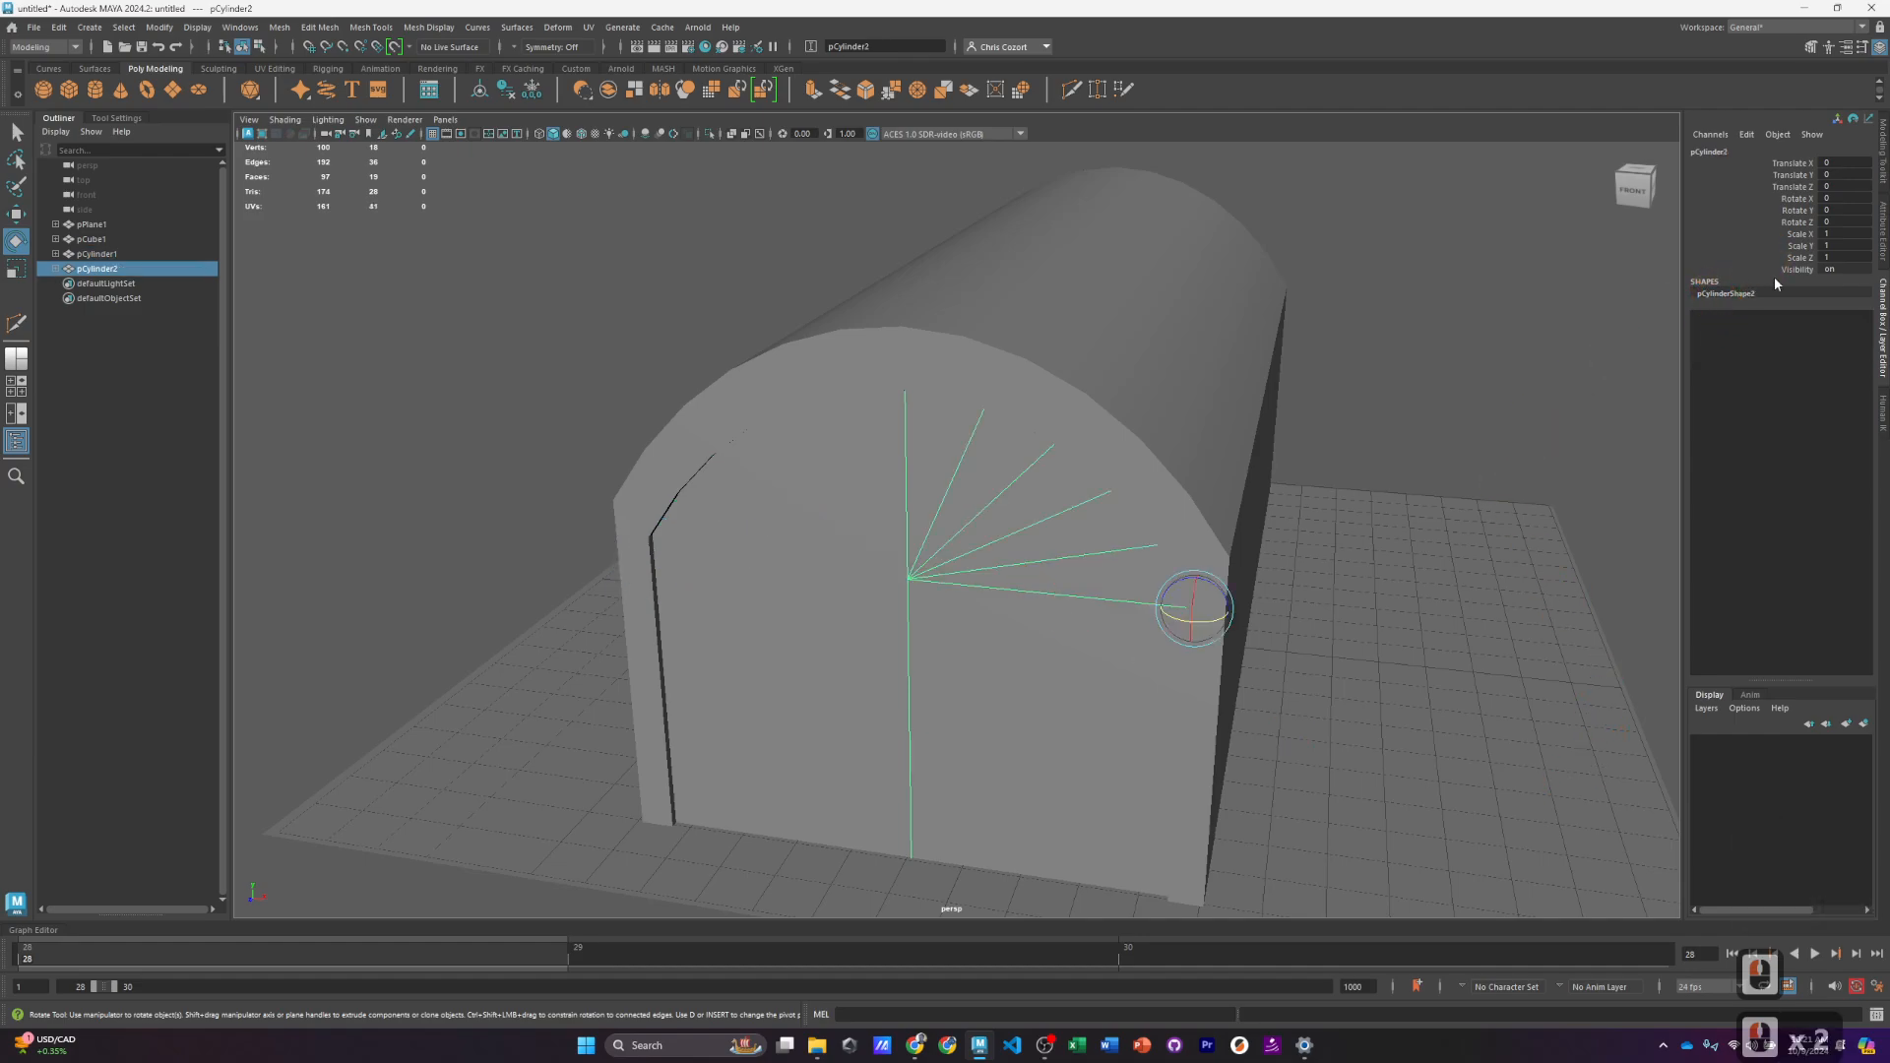
{"action": "double_click", "coordinate": [1843, 214]}
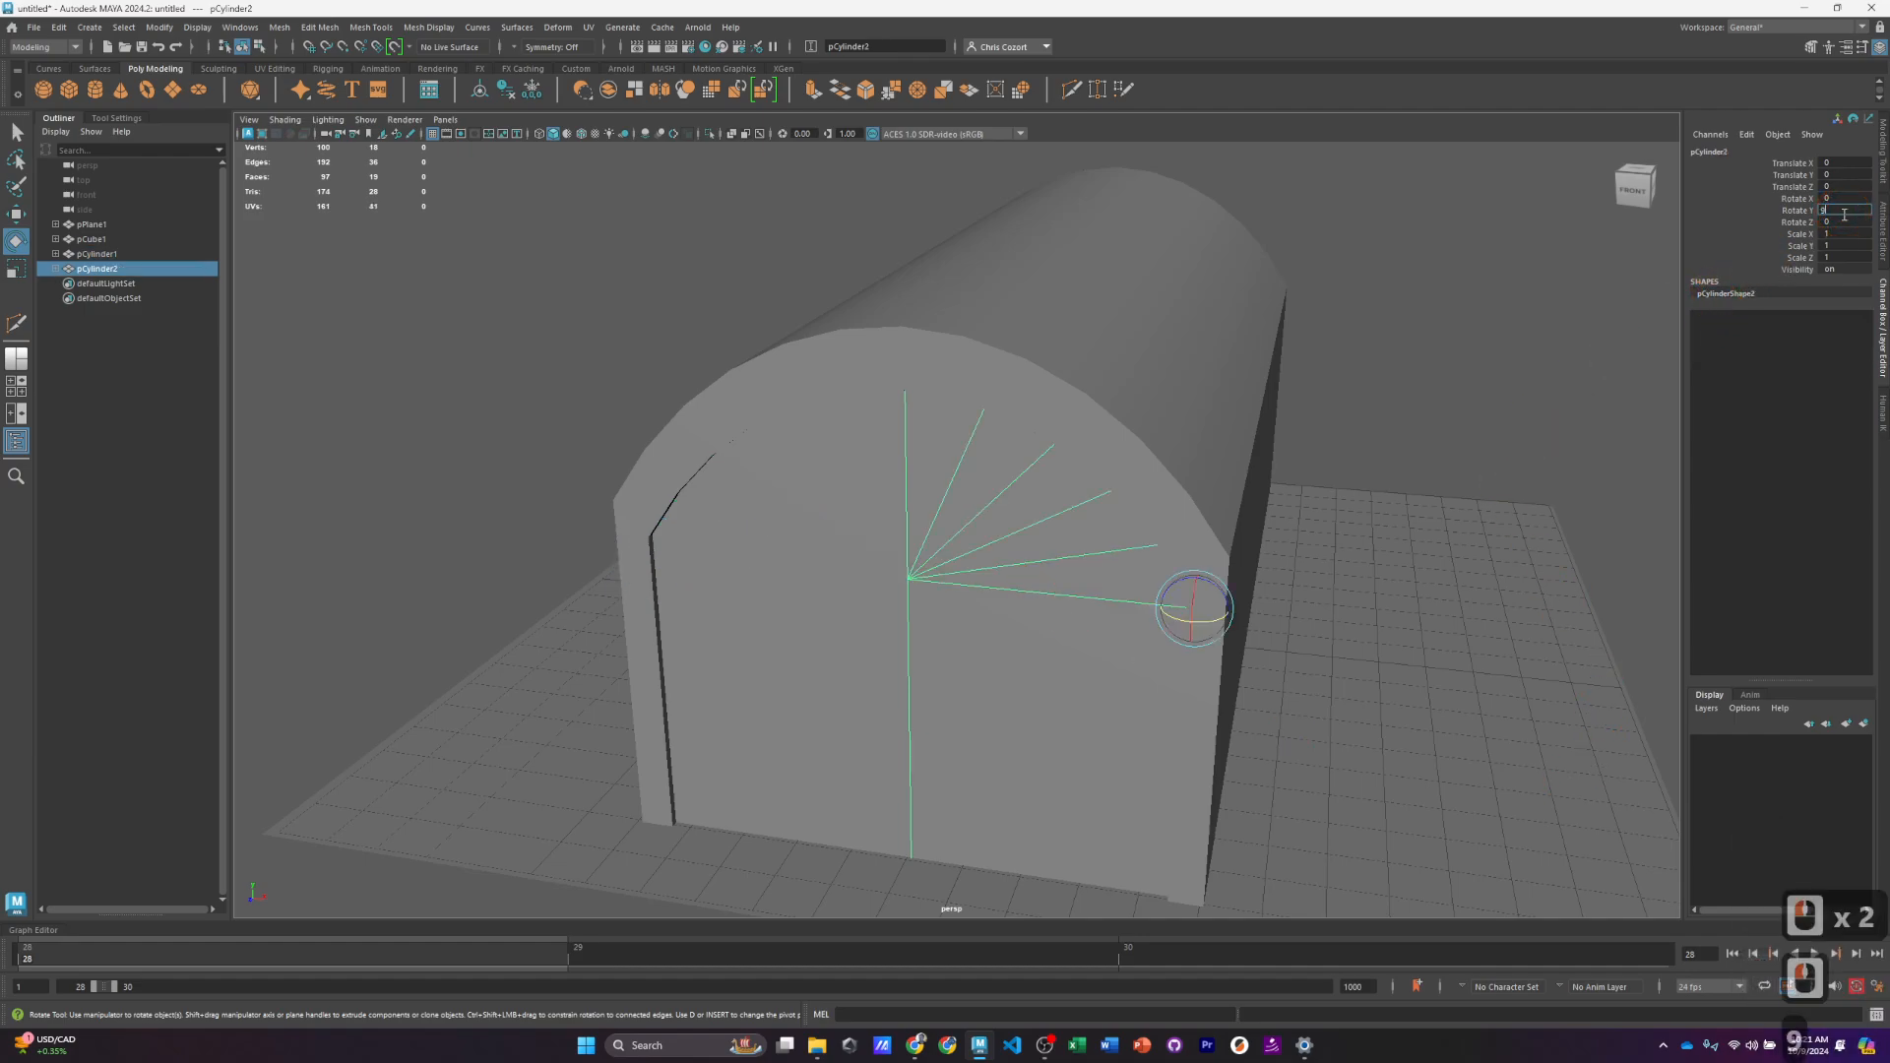
{"action": "type", "text": "90"}
{"action": "key", "text": "Return"}
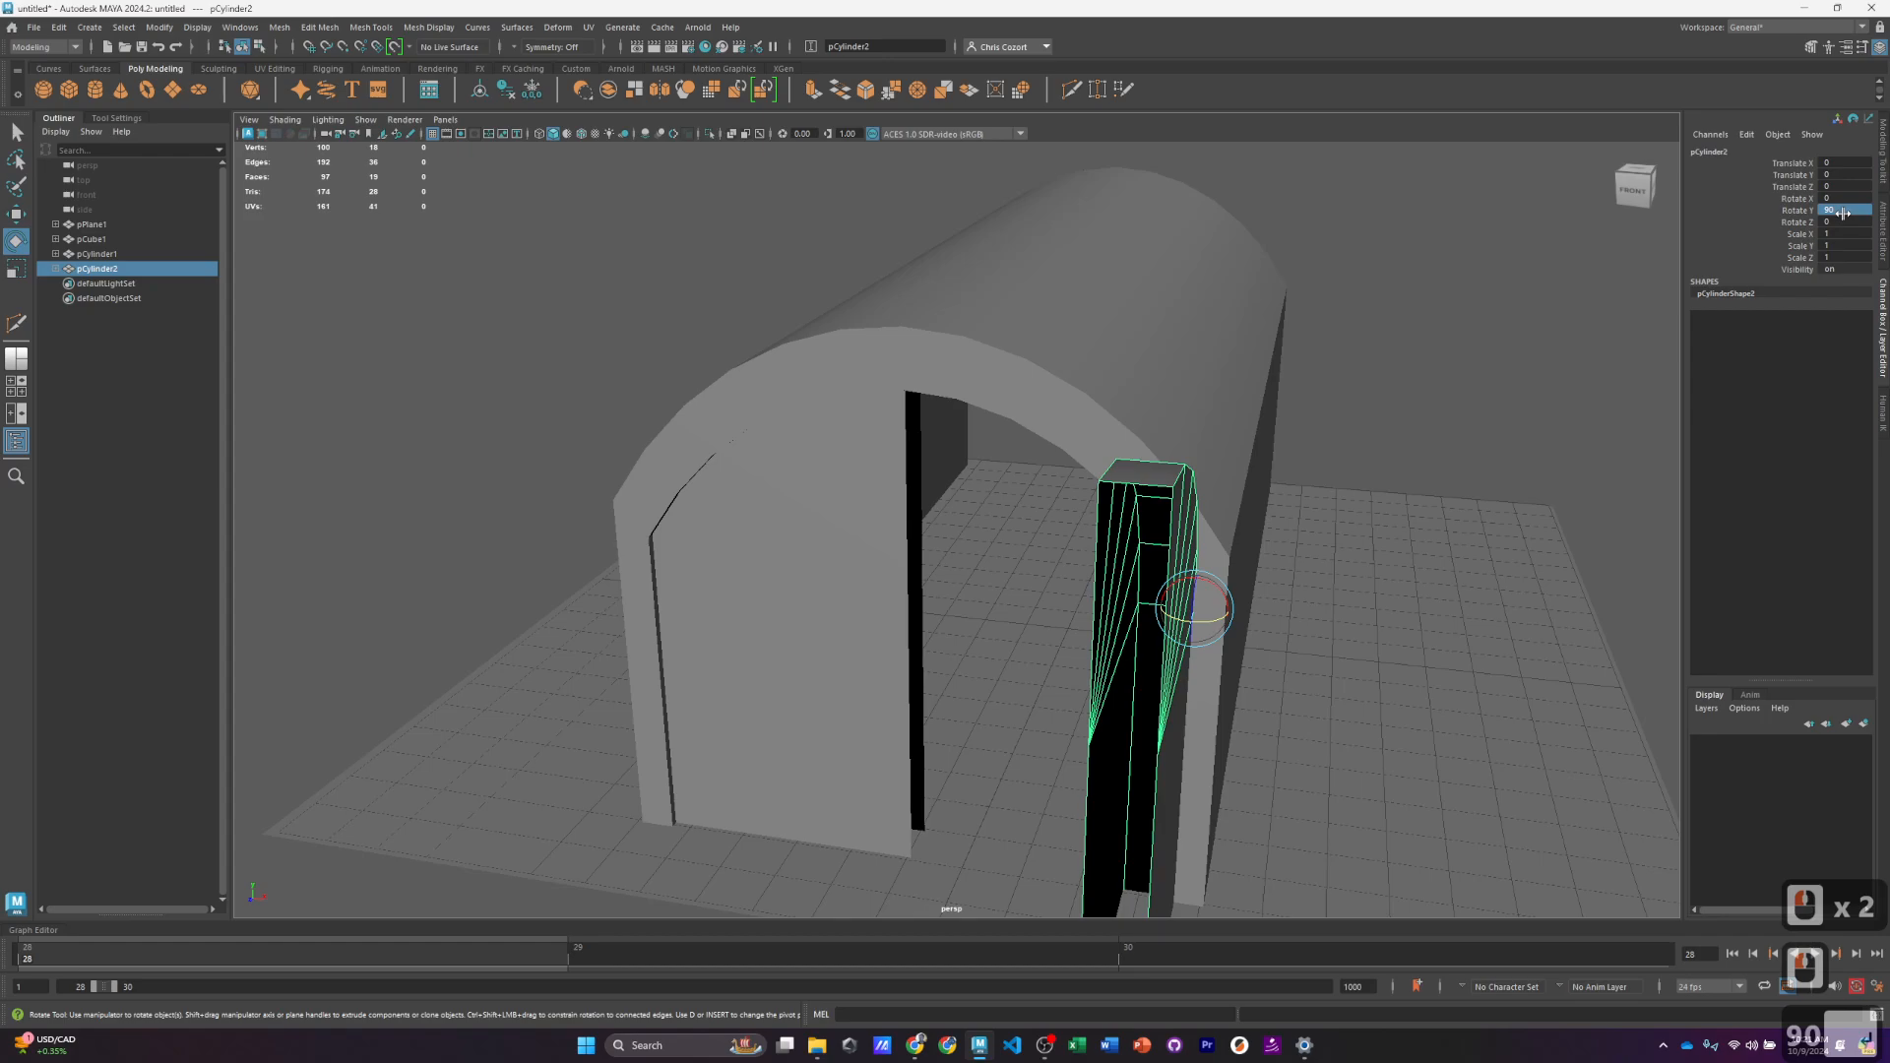
Step: Select the left door half and set its Rotate Y to 90
{"action": "left_click", "coordinate": [825, 559]}
{"action": "double_click", "coordinate": [1844, 211]}
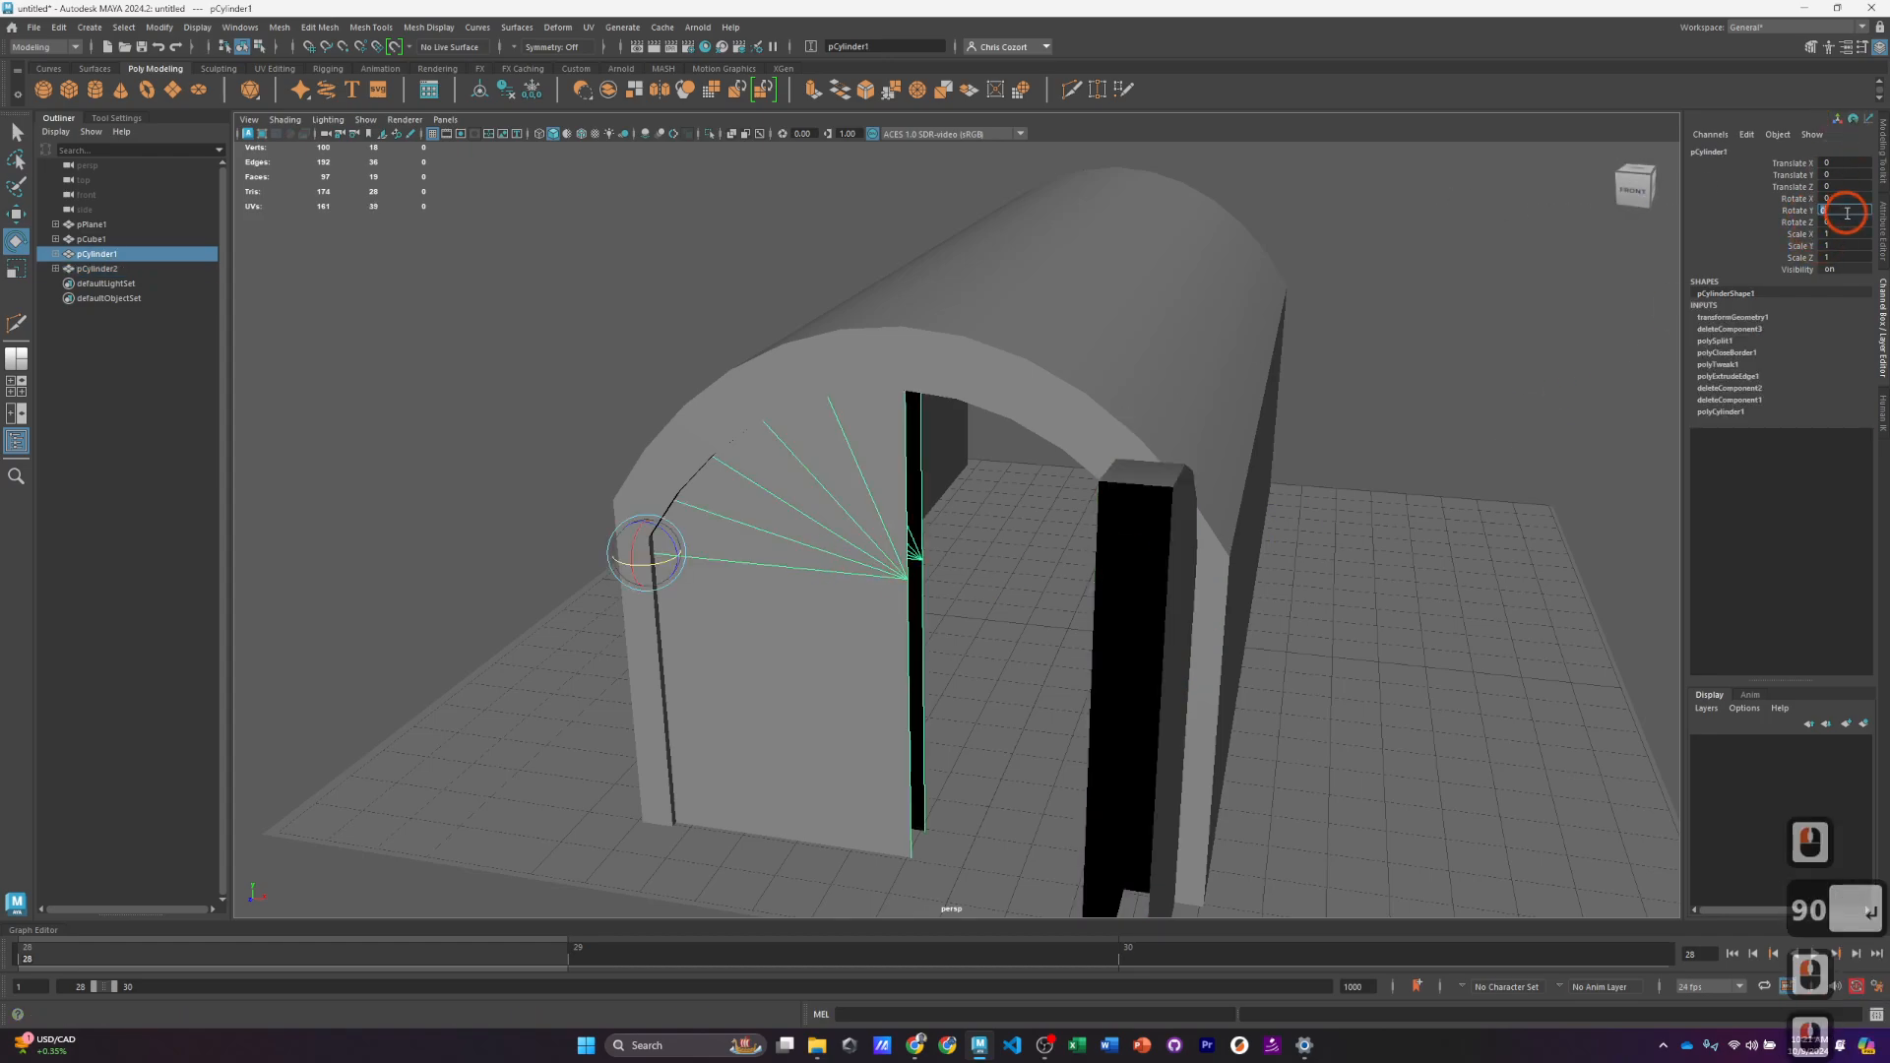
{"action": "type", "text": "90"}
{"action": "key", "text": "Return"}
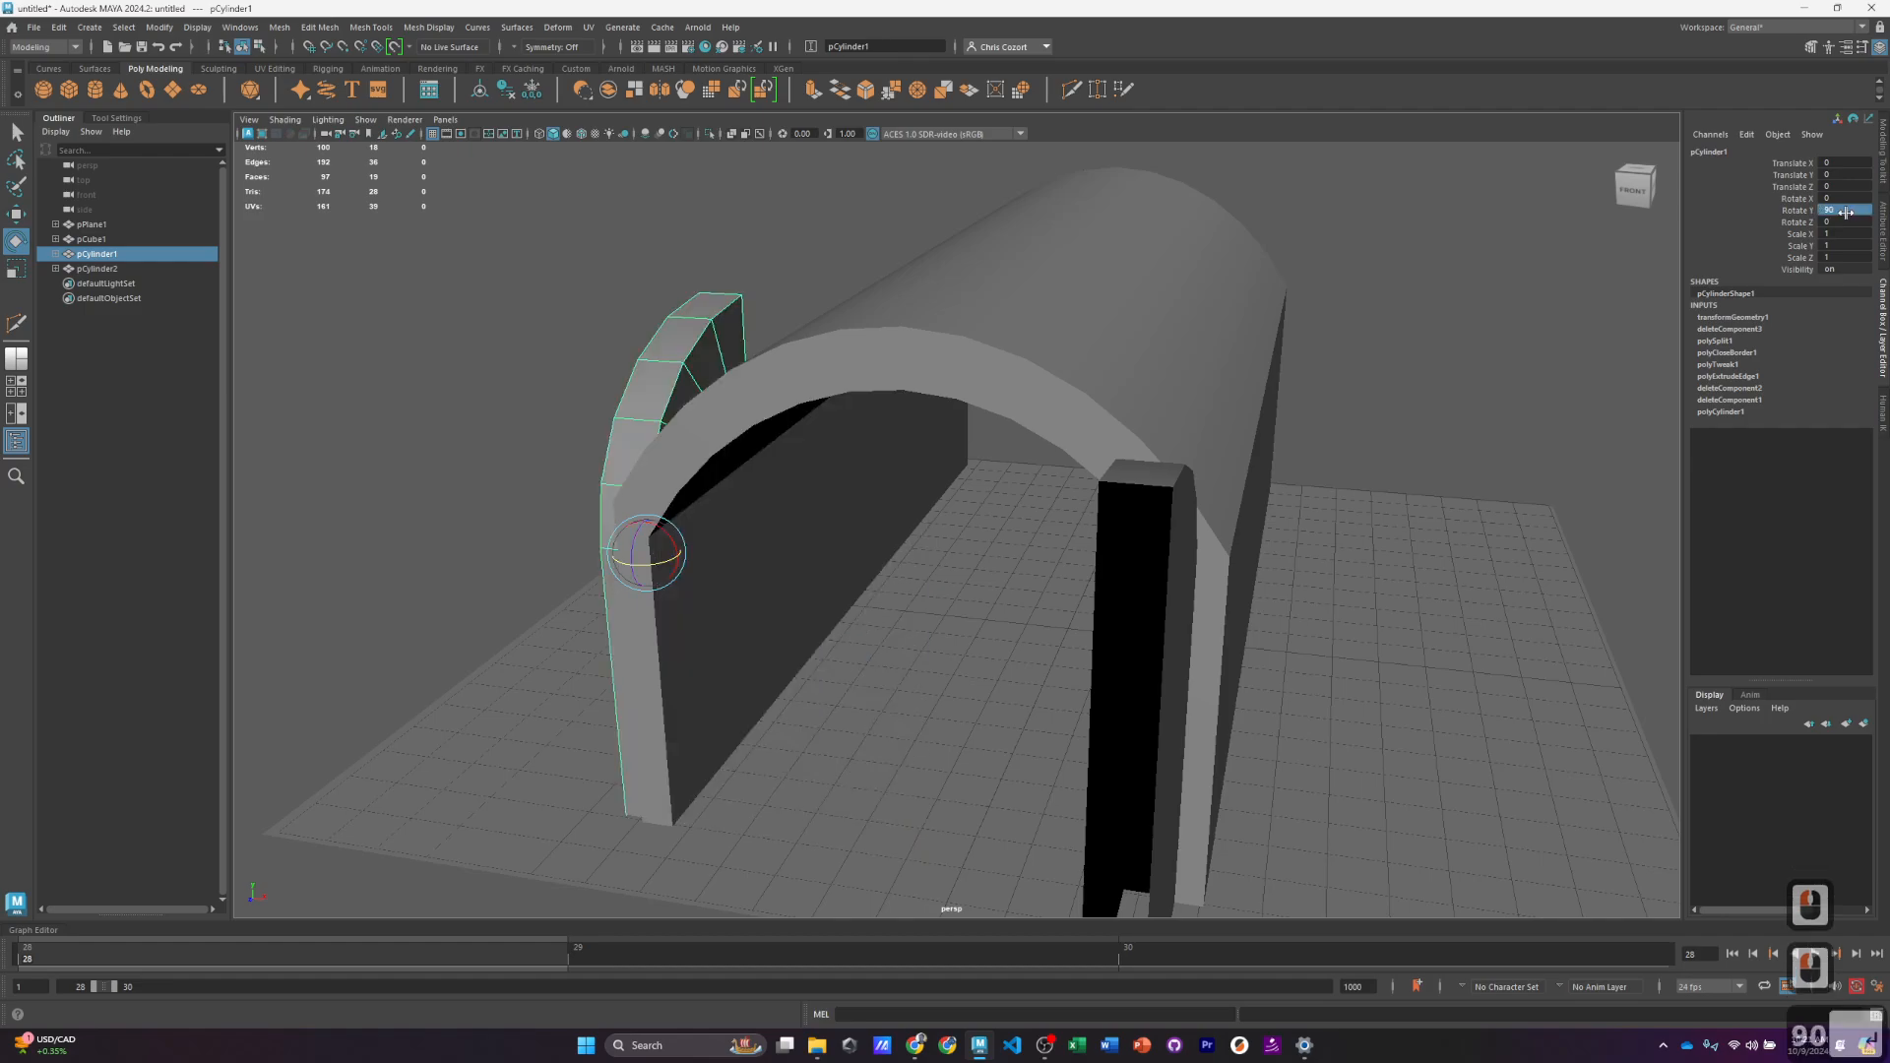
Step: Undo the left door half's last rotation and set its Rotate Y to -90
{"action": "key", "text": "ctrl+z"}
{"action": "double_click", "coordinate": [1847, 212]}
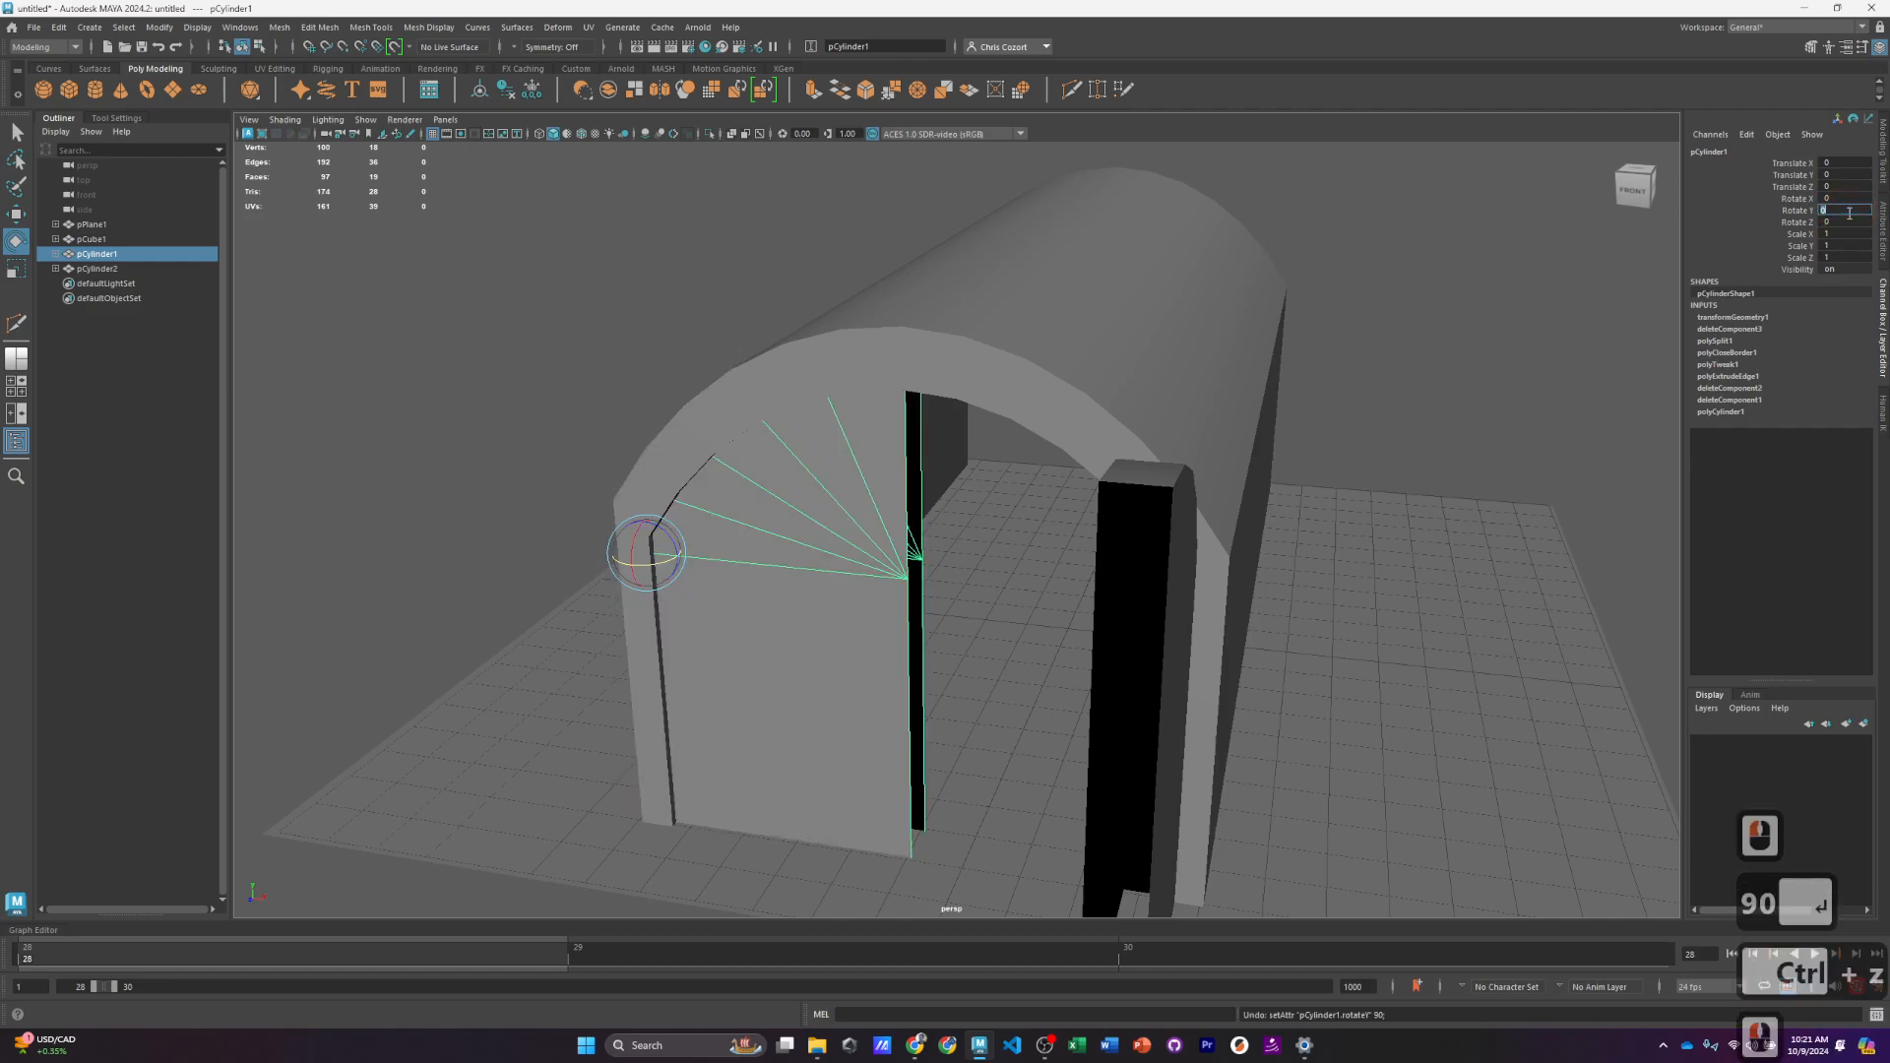
{"action": "type", "text": "-90"}
{"action": "key", "text": "Return"}
Step: Fill the open inner side of the left door half by selecting its border edges and using Fill Hole
{"action": "left_click_drag", "start_coordinate": [1093, 537], "coordinate": [1137, 434], "text": "alt"}
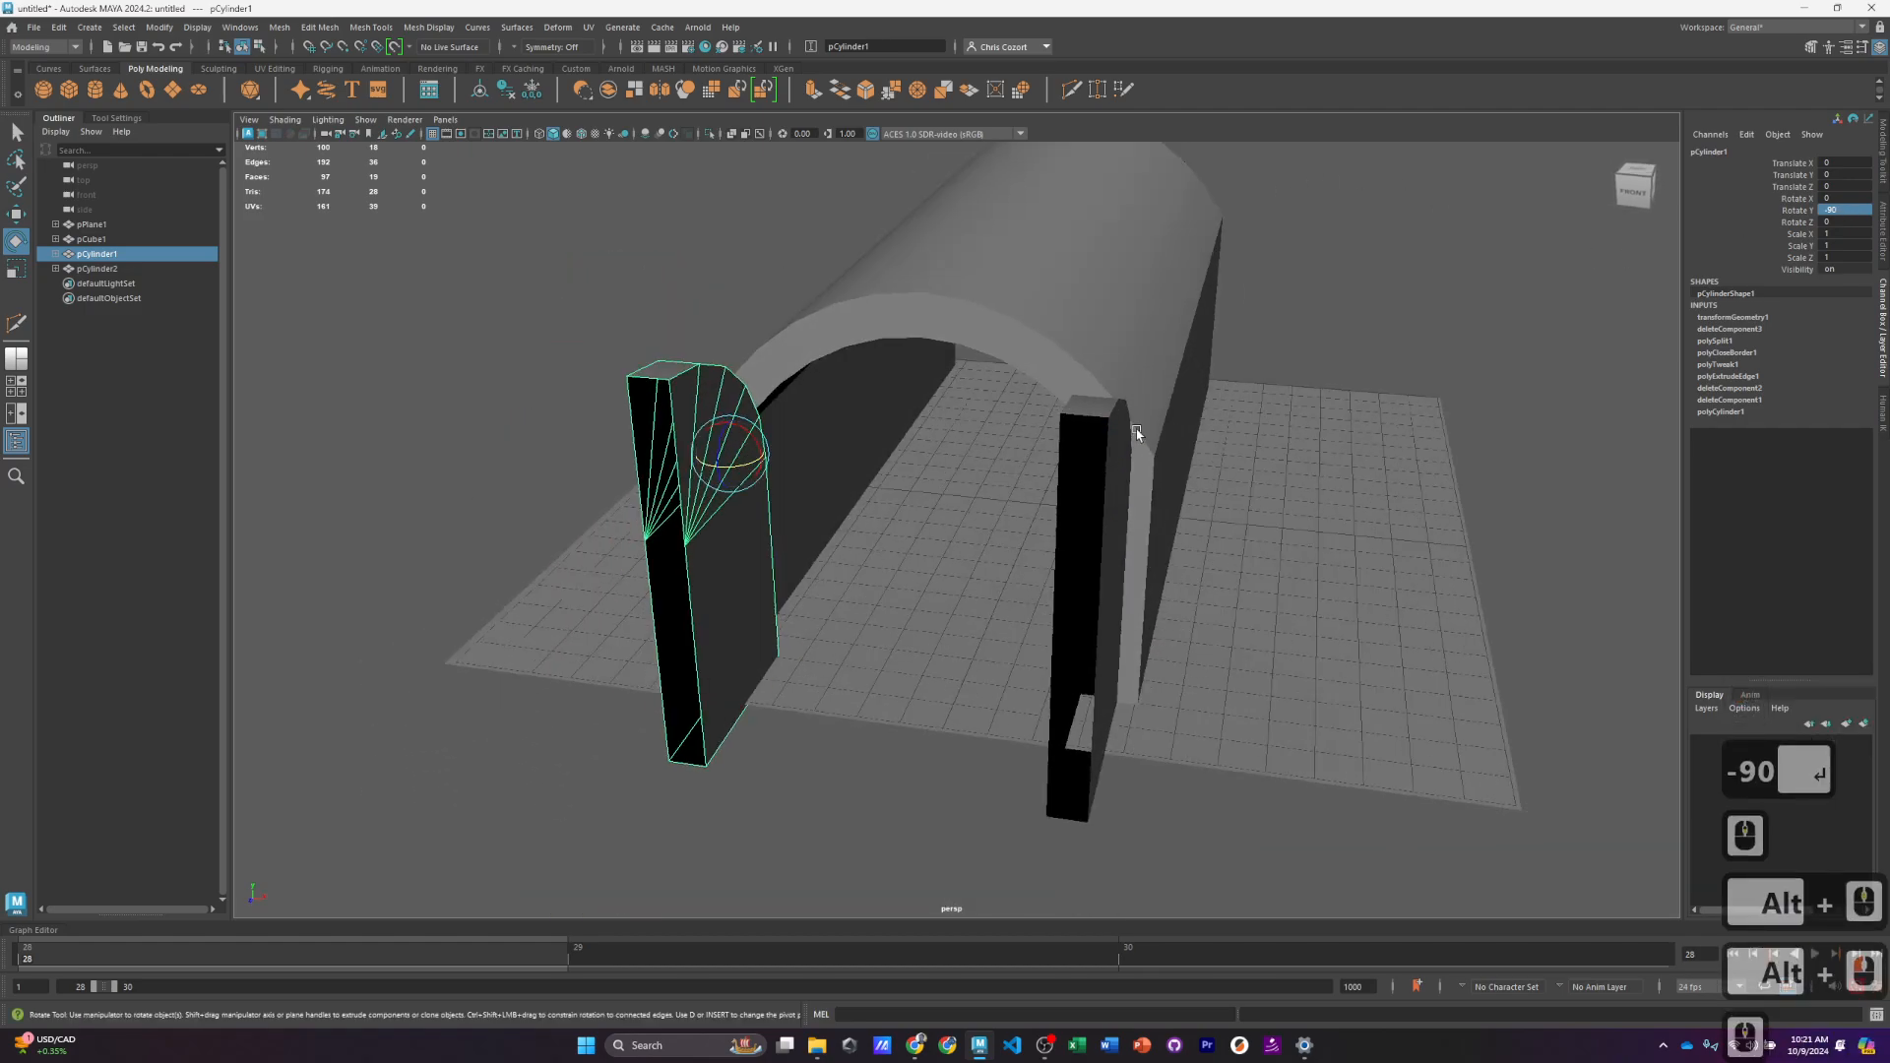
{"action": "right_click", "coordinate": [677, 353]}
{"action": "right_click_drag", "start_coordinate": [677, 353], "coordinate": [746, 333]}
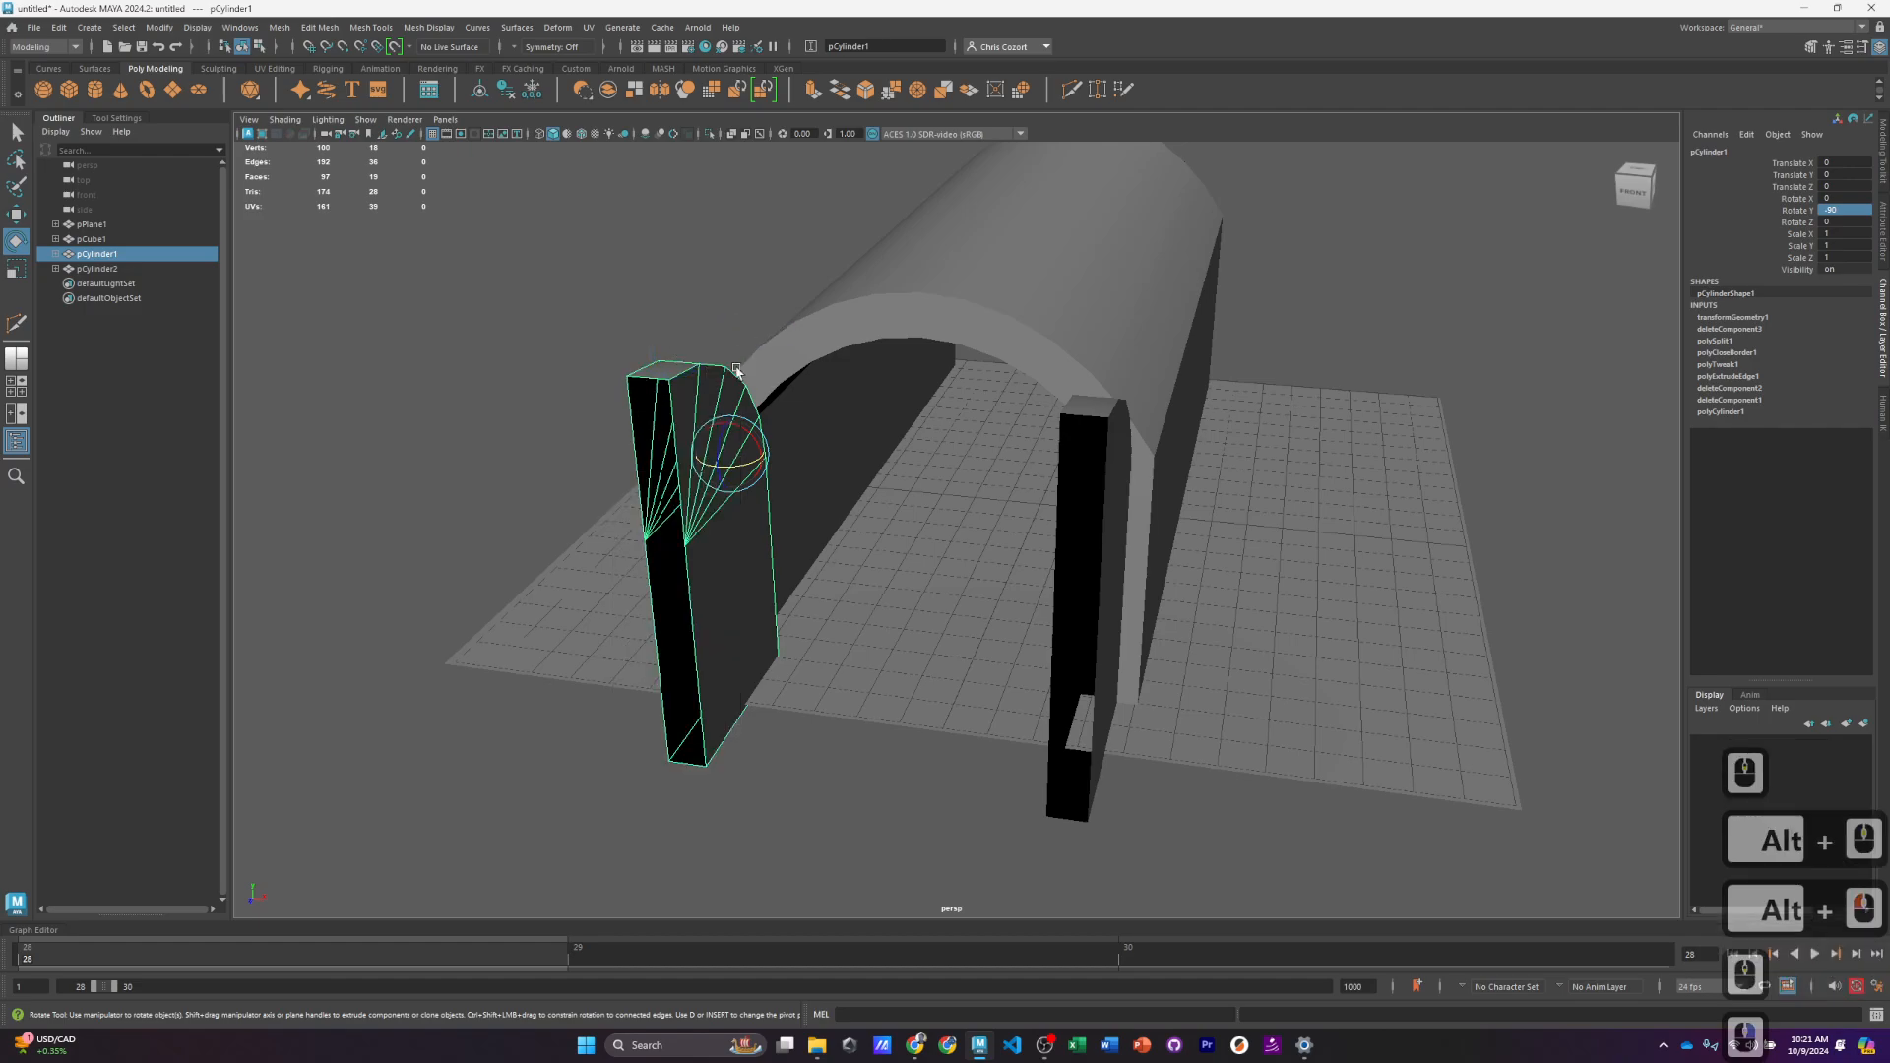
{"action": "right_click", "coordinate": [691, 498]}
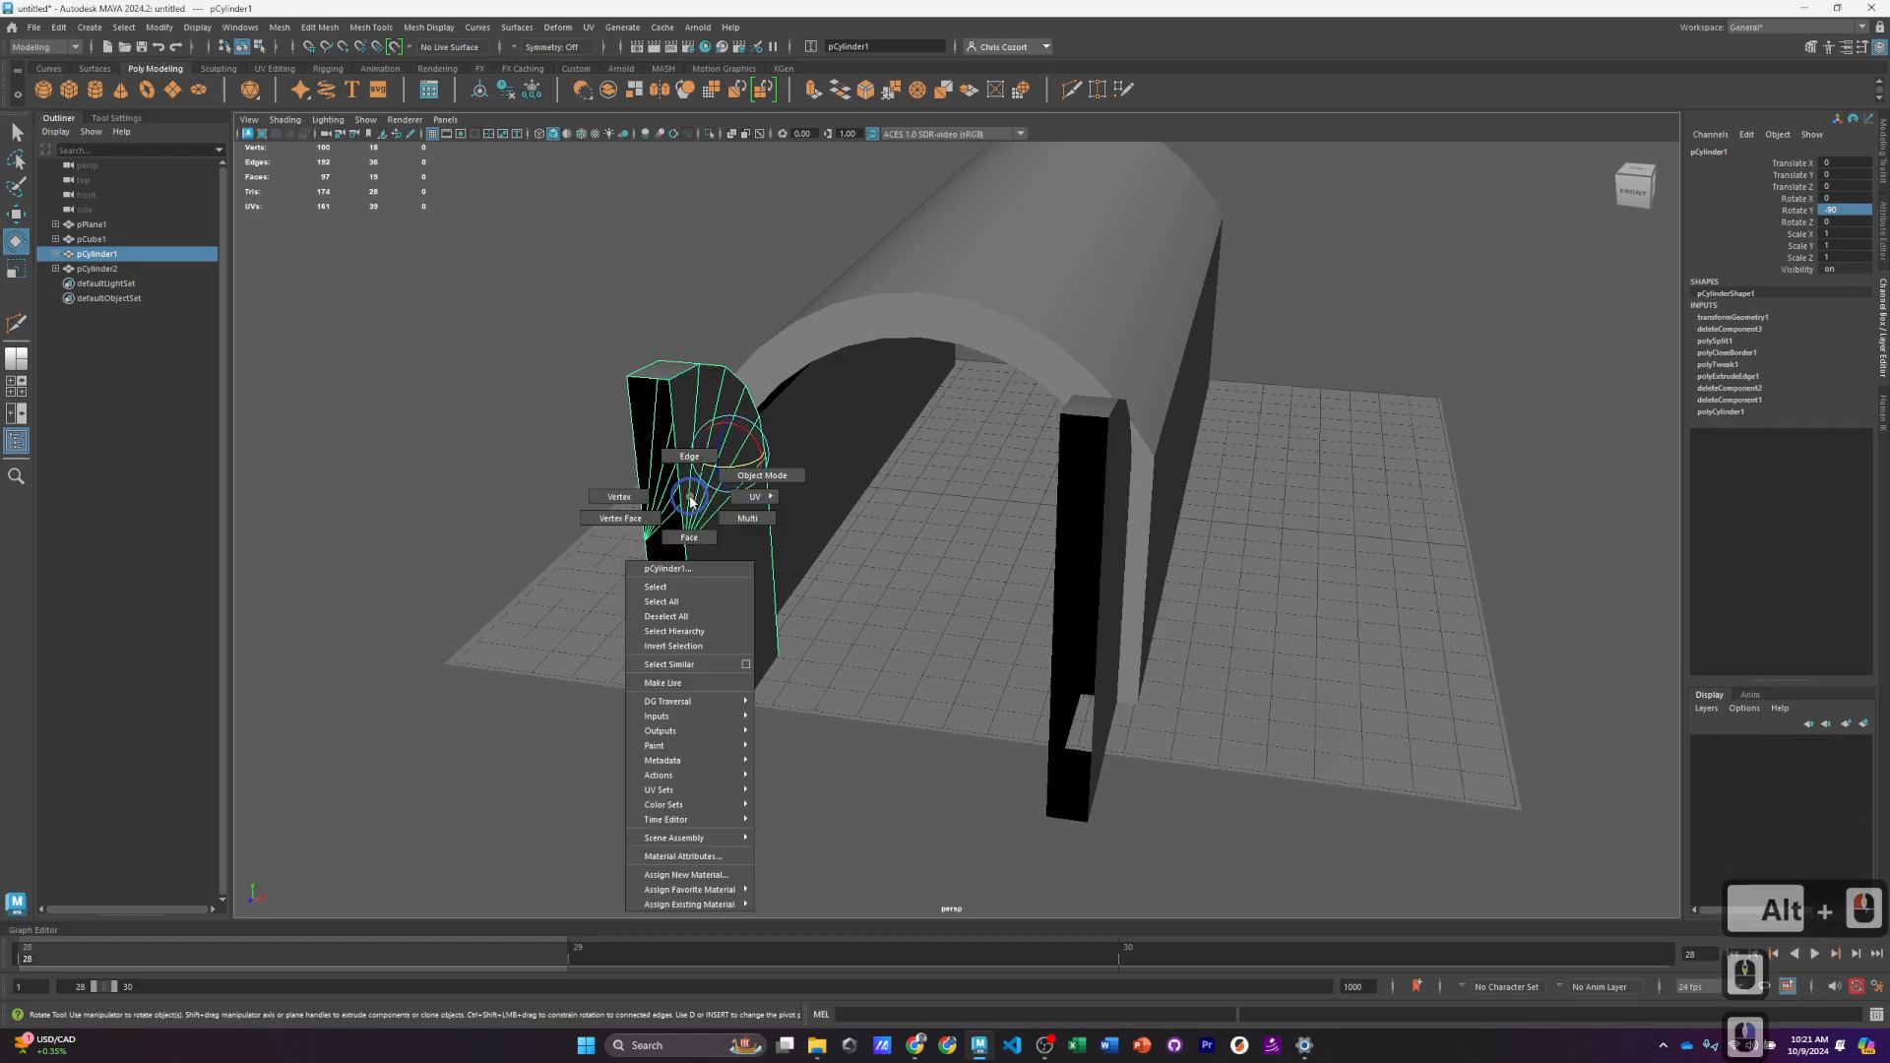
{"action": "left_click", "coordinate": [674, 442], "text": "shift"}
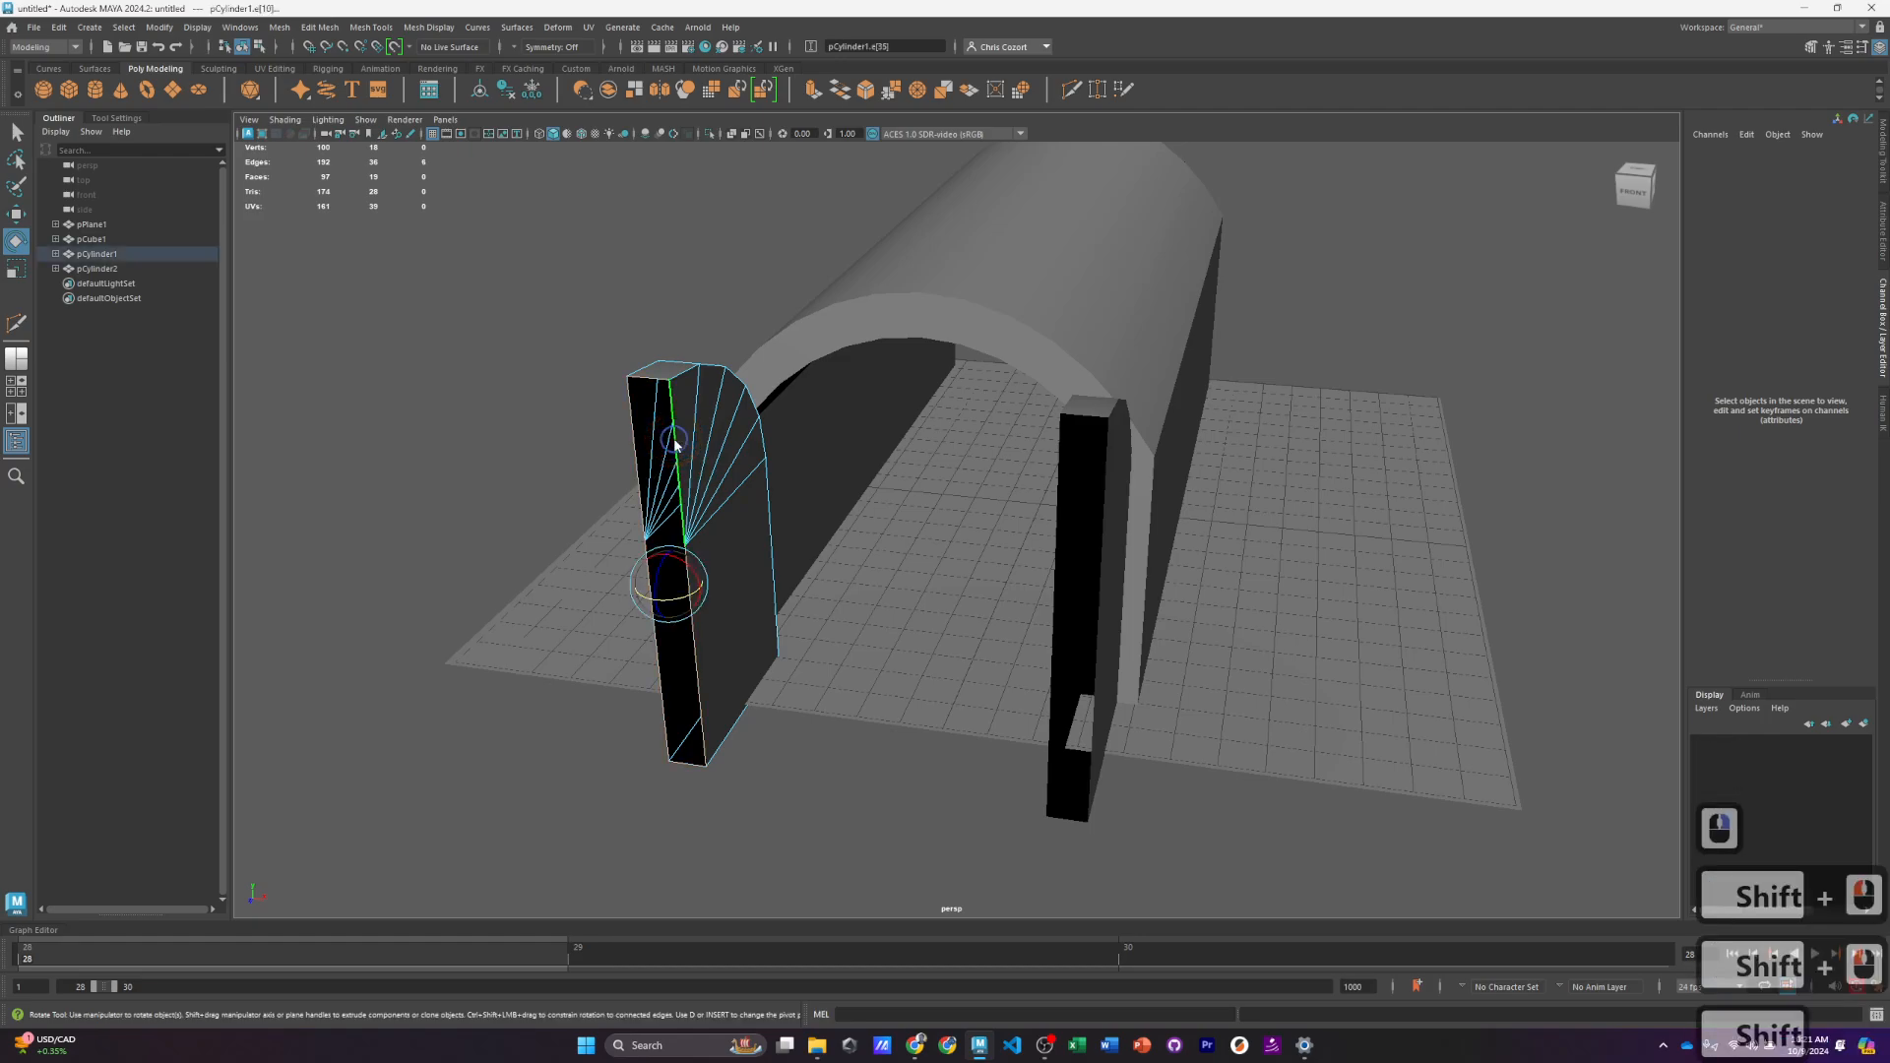
{"action": "right_click_drag", "start_coordinate": [675, 442], "coordinate": [687, 635], "text": "shift"}
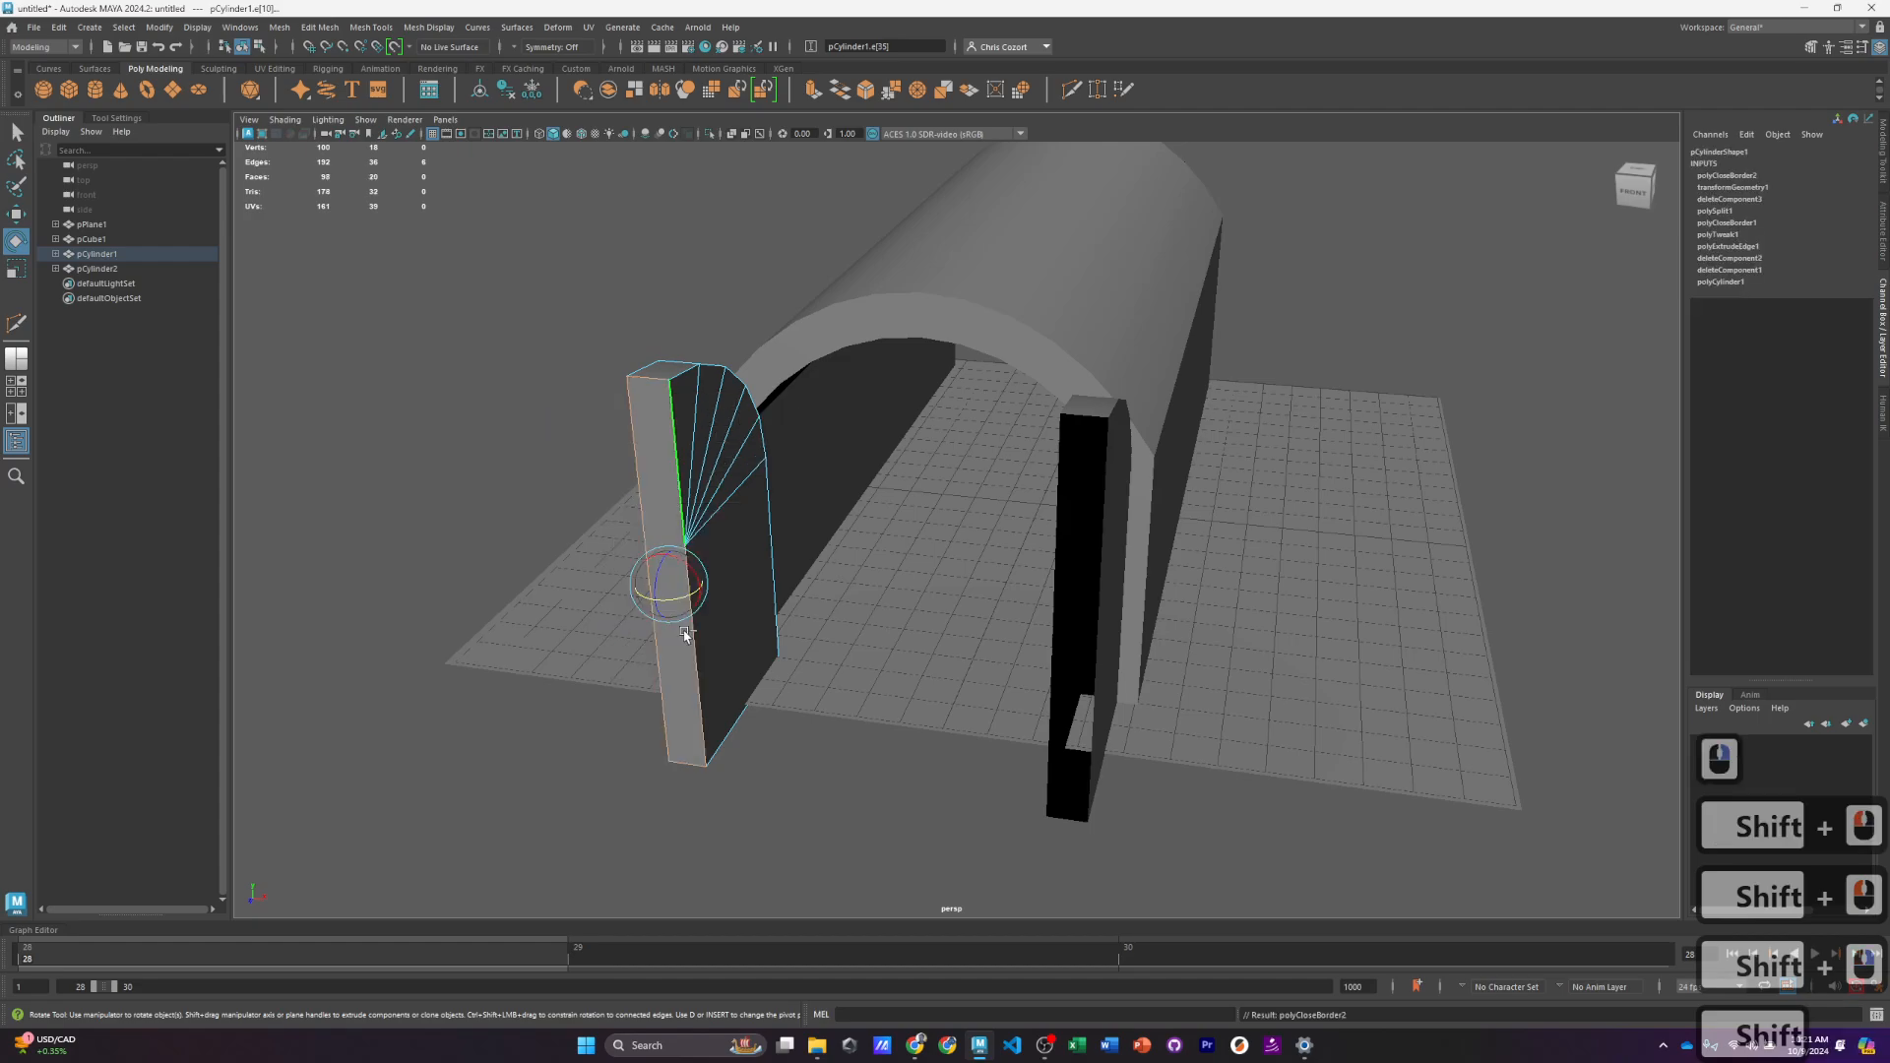
Step: Fill the open inner side of the right door half from its border edges and return it to object mode
{"action": "right_click", "coordinate": [1099, 587]}
{"action": "left_click", "coordinate": [1100, 587]}
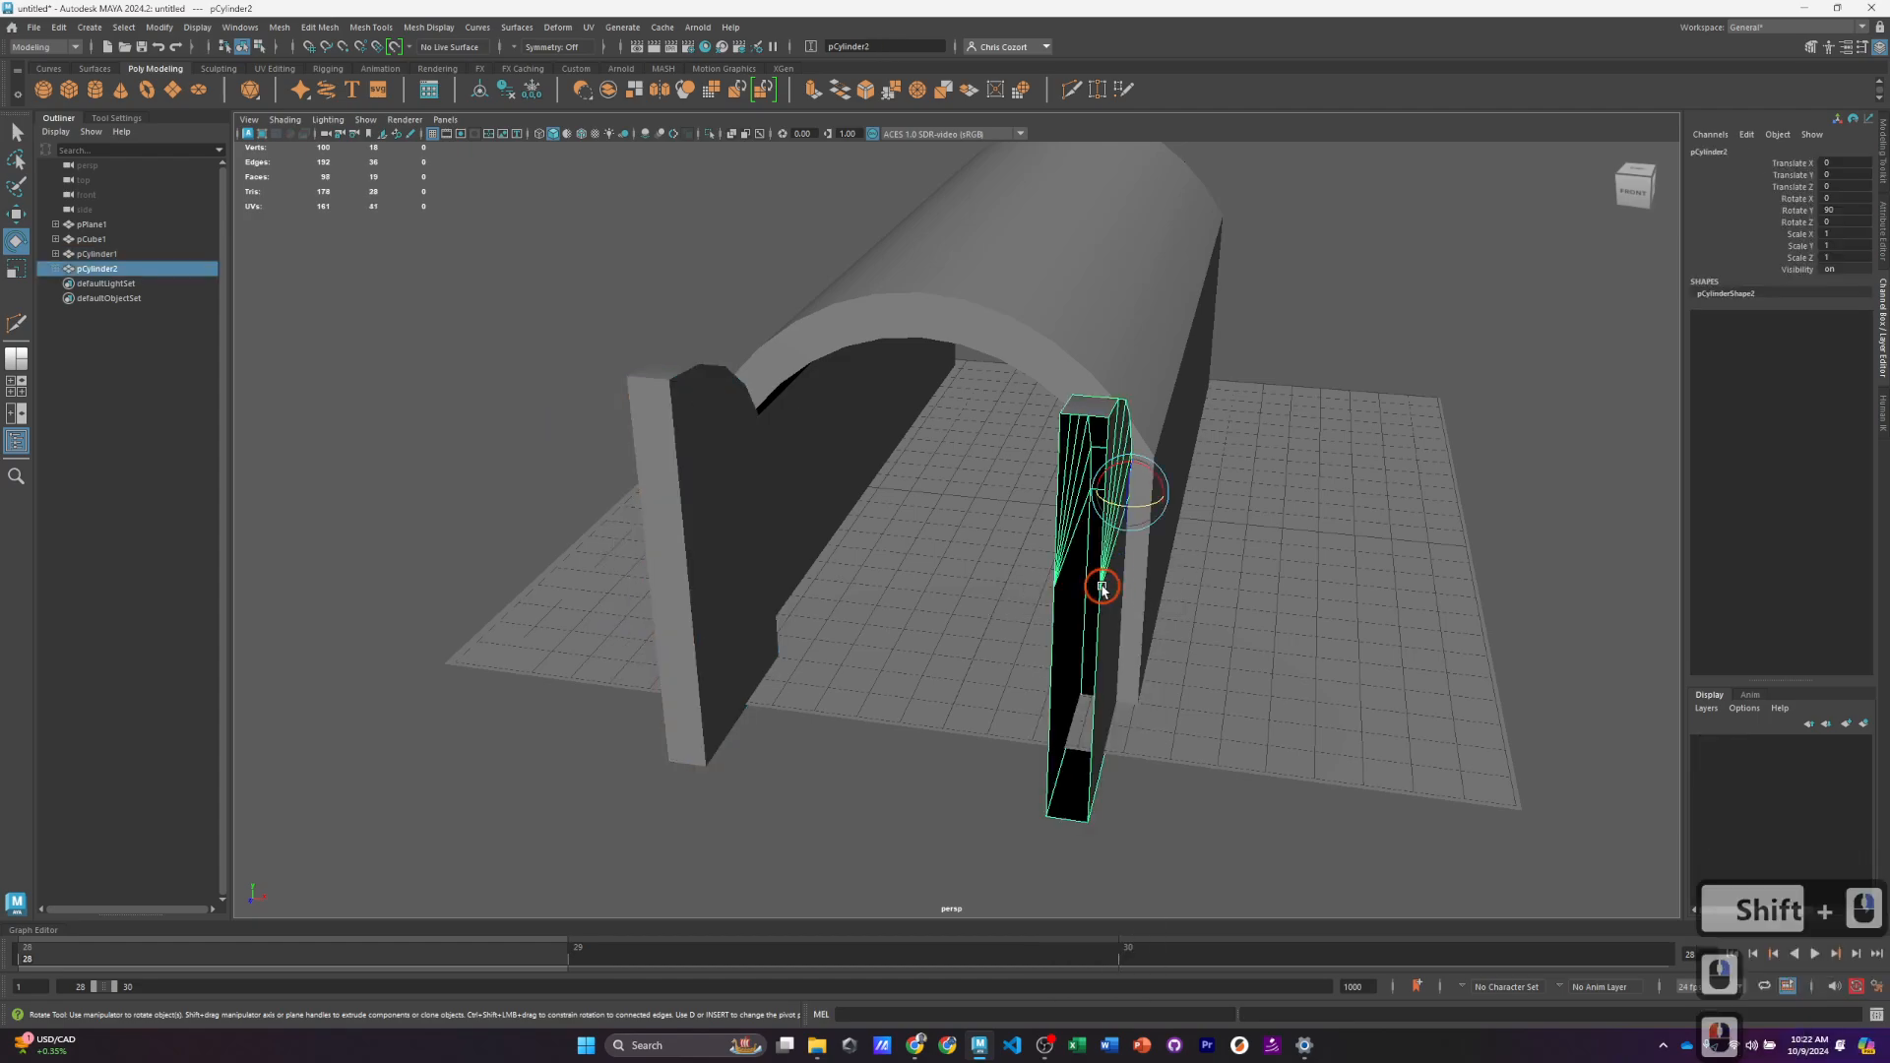
{"action": "right_click", "coordinate": [1102, 587]}
{"action": "right_click_drag", "start_coordinate": [1106, 521], "coordinate": [1107, 519]}
{"action": "double_click", "coordinate": [1102, 664], "text": "shift"}
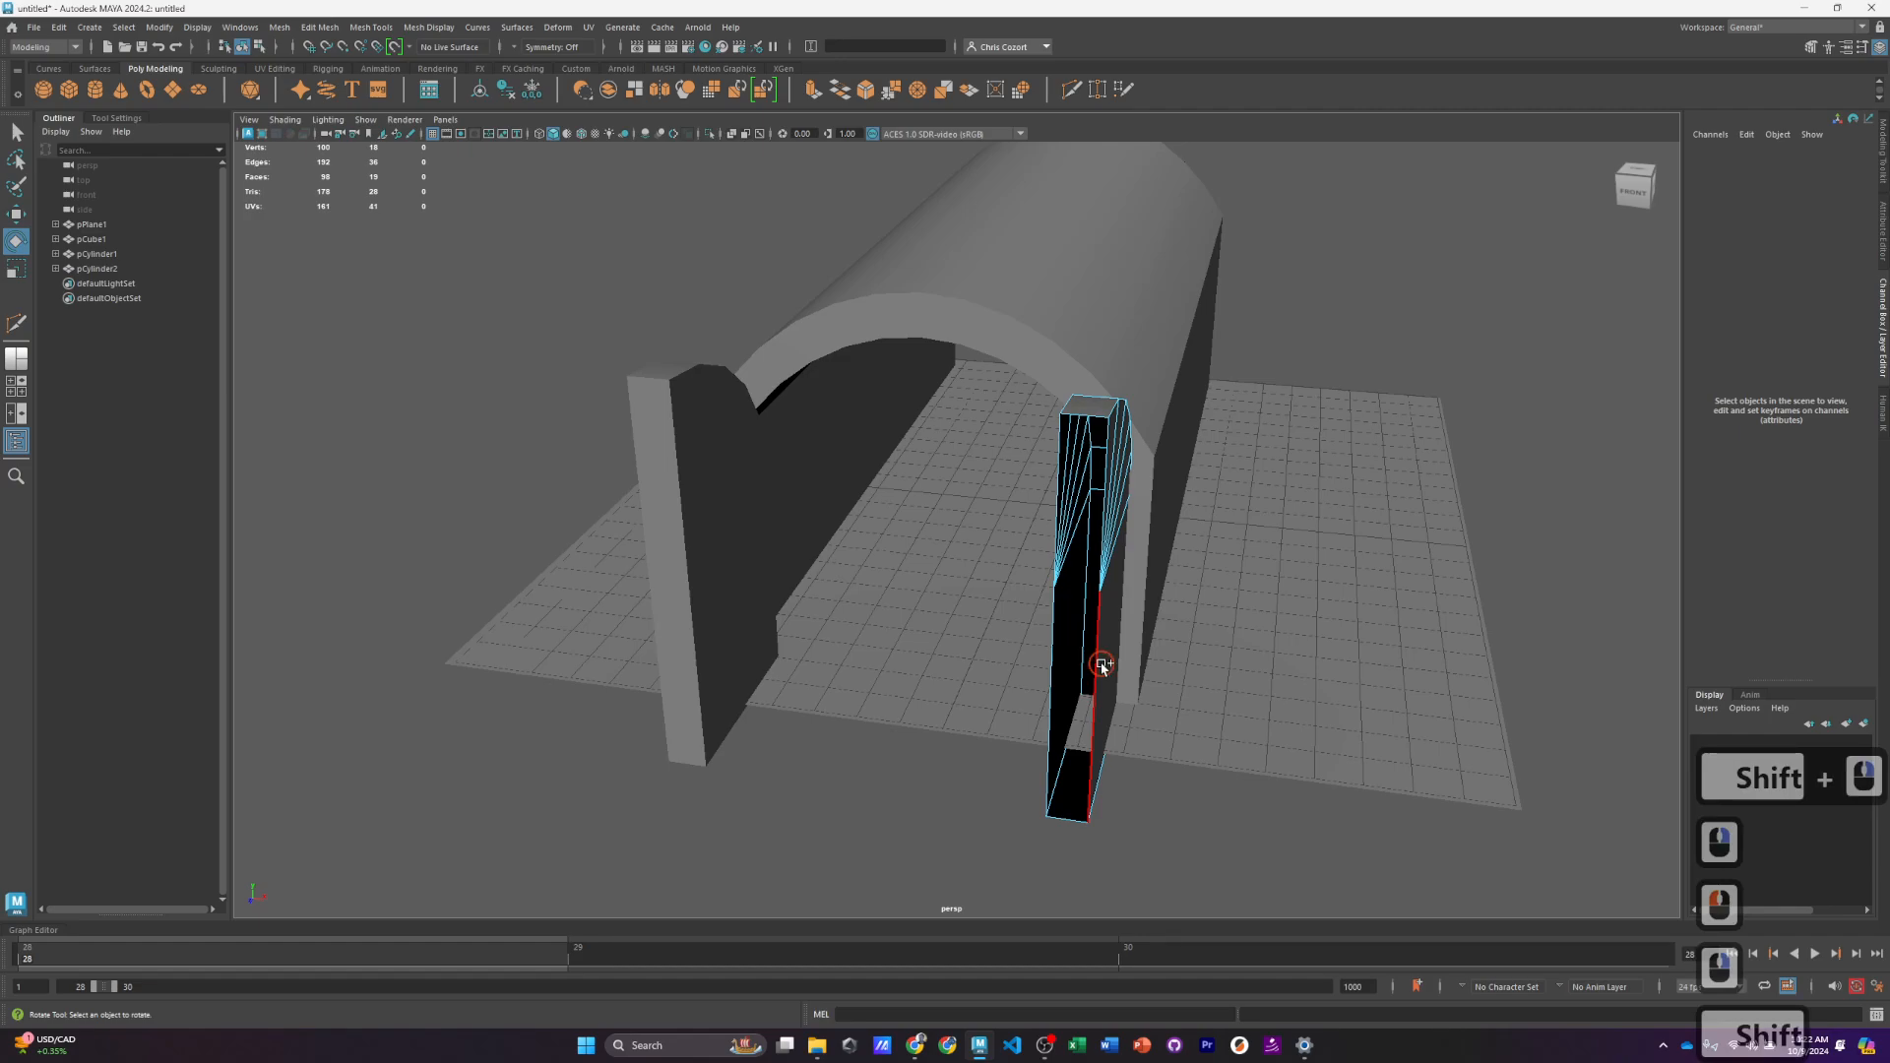
{"action": "right_click", "coordinate": [1094, 689], "text": "shift"}
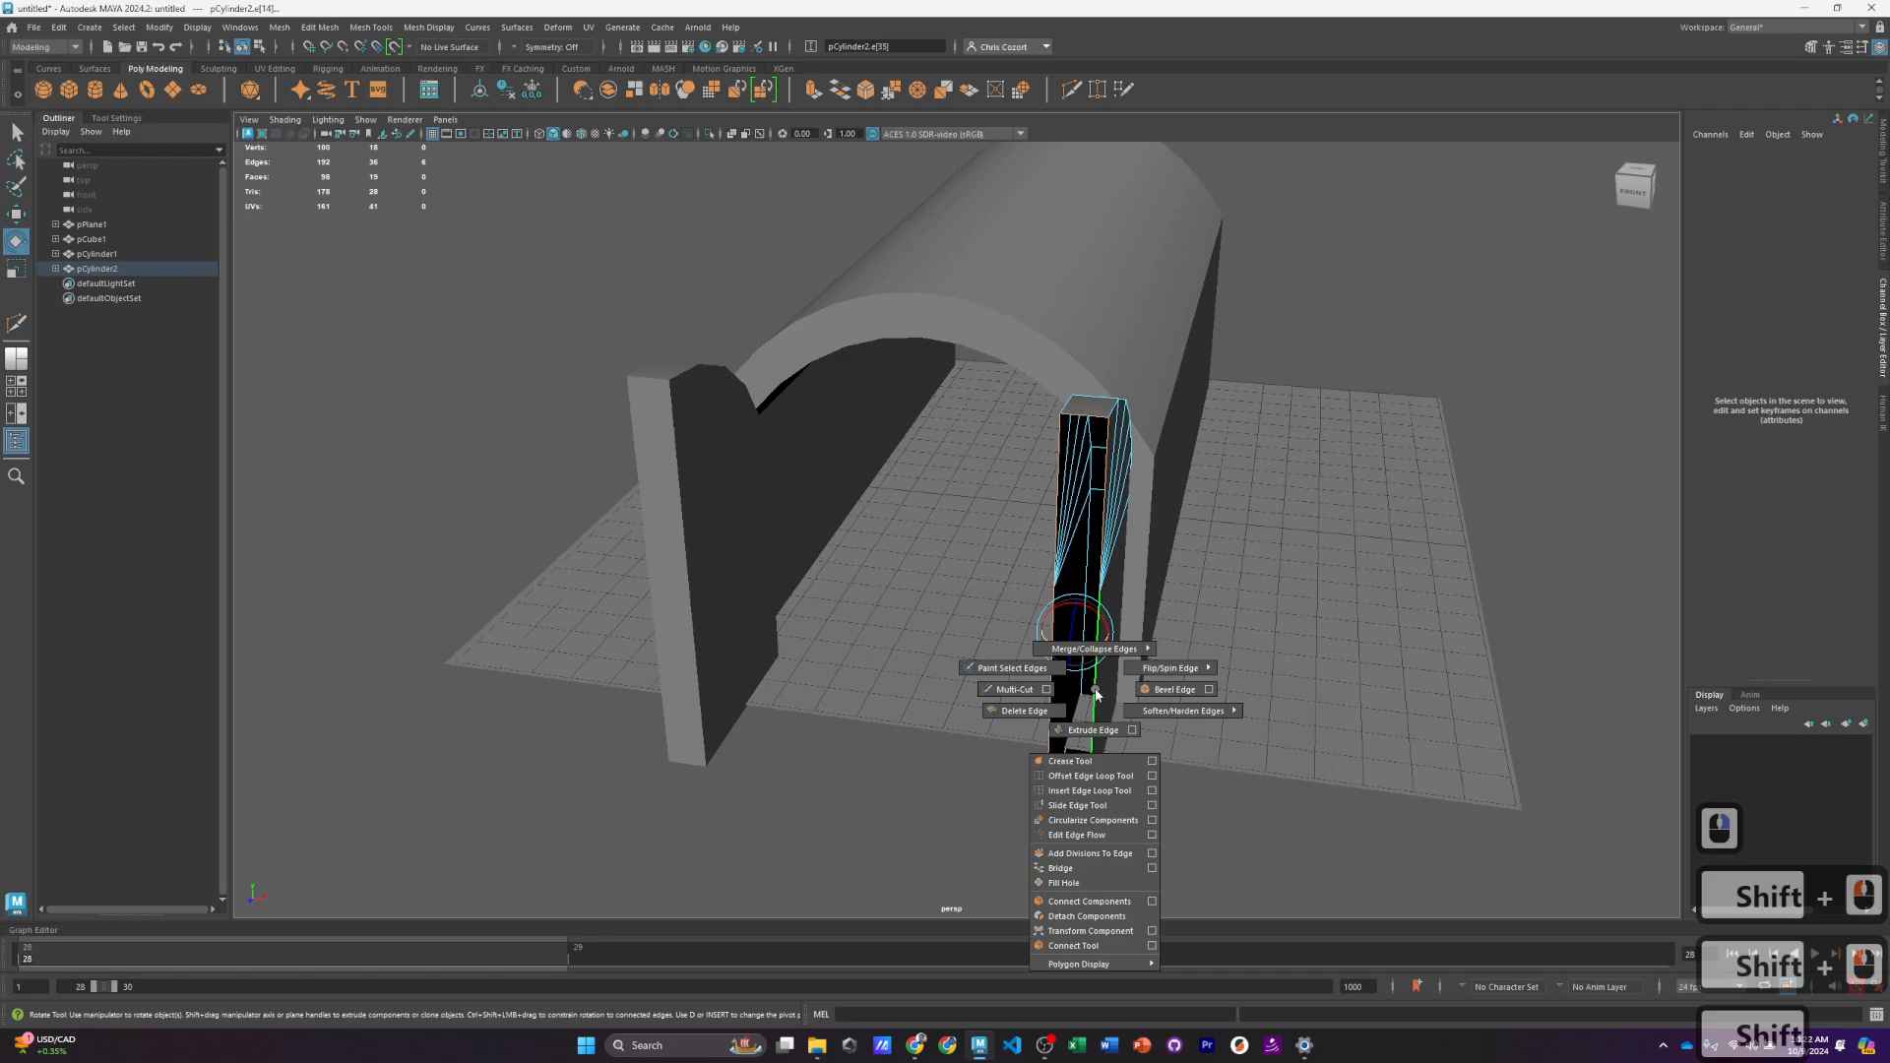
{"action": "left_click", "coordinate": [1106, 885]}
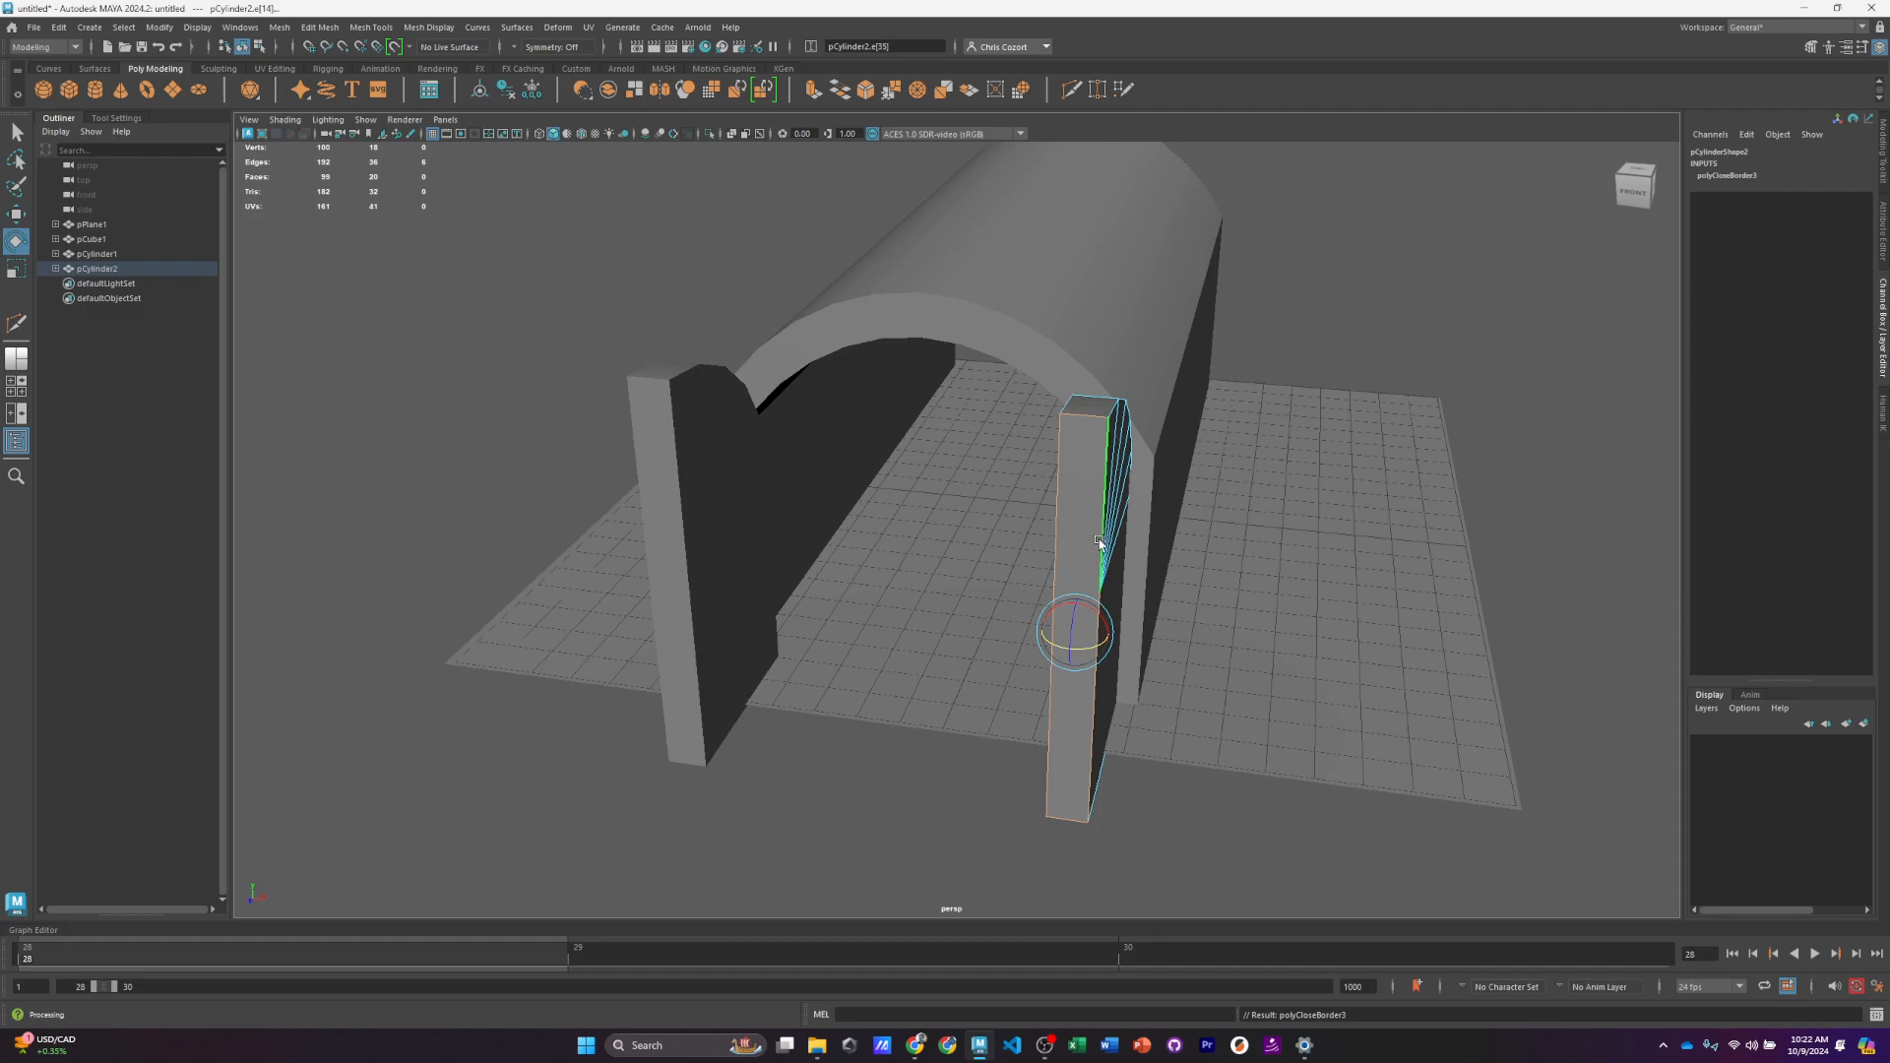
{"action": "mouse_move", "coordinate": [1101, 537]}
{"action": "left_mouse_down", "text": "alt"}
{"action": "mouse_move", "coordinate": [1148, 532]}
{"action": "mouse_move", "coordinate": [1128, 532]}
{"action": "left_mouse_up", "text": "alt"}
{"action": "right_click_drag", "start_coordinate": [830, 500], "coordinate": [902, 464]}
Step: Examine the open door halves and the tunnel interior from outside and from within
{"action": "scroll", "coordinate": [867, 553], "scroll_direction": "up", "scroll_amount": 2}
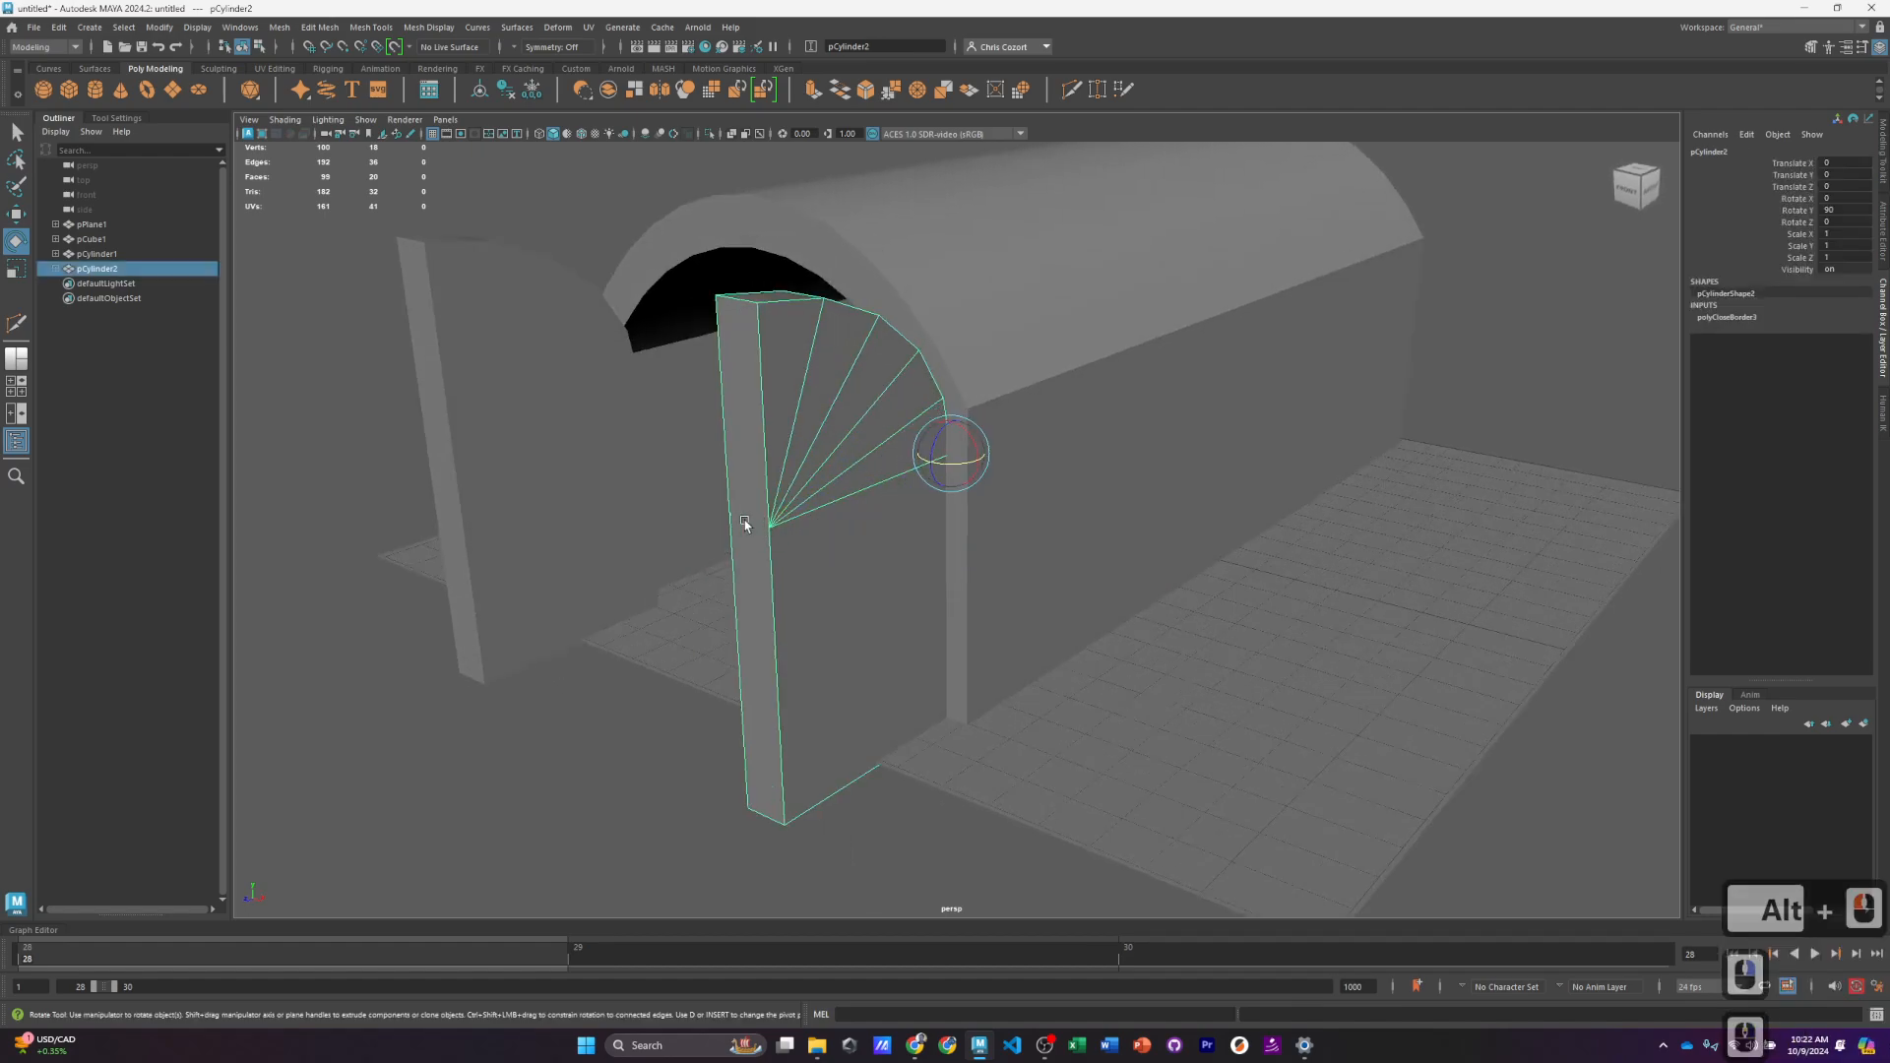
{"action": "scroll", "coordinate": [865, 550], "scroll_direction": "down", "scroll_amount": 2}
{"action": "left_click_drag", "start_coordinate": [874, 500], "coordinate": [954, 519], "text": "alt"}
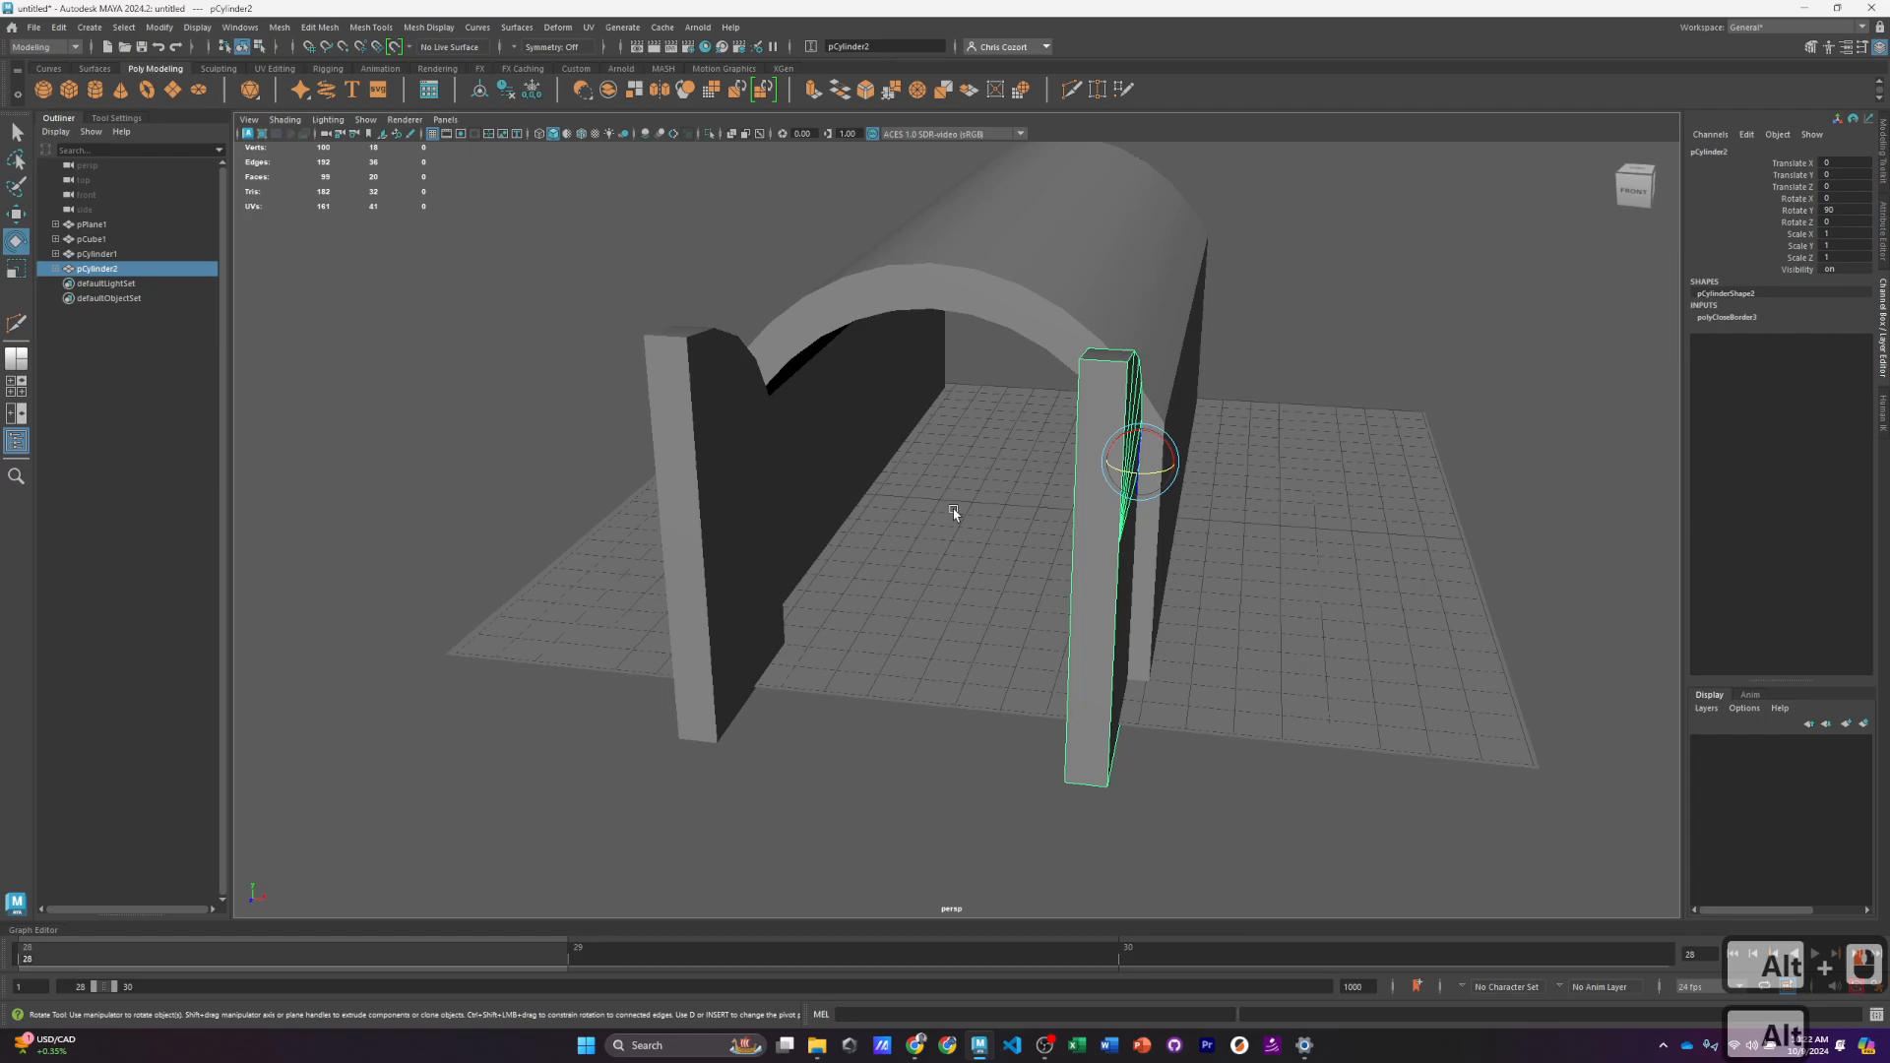
{"action": "scroll", "coordinate": [954, 513], "scroll_direction": "up", "scroll_amount": 3}
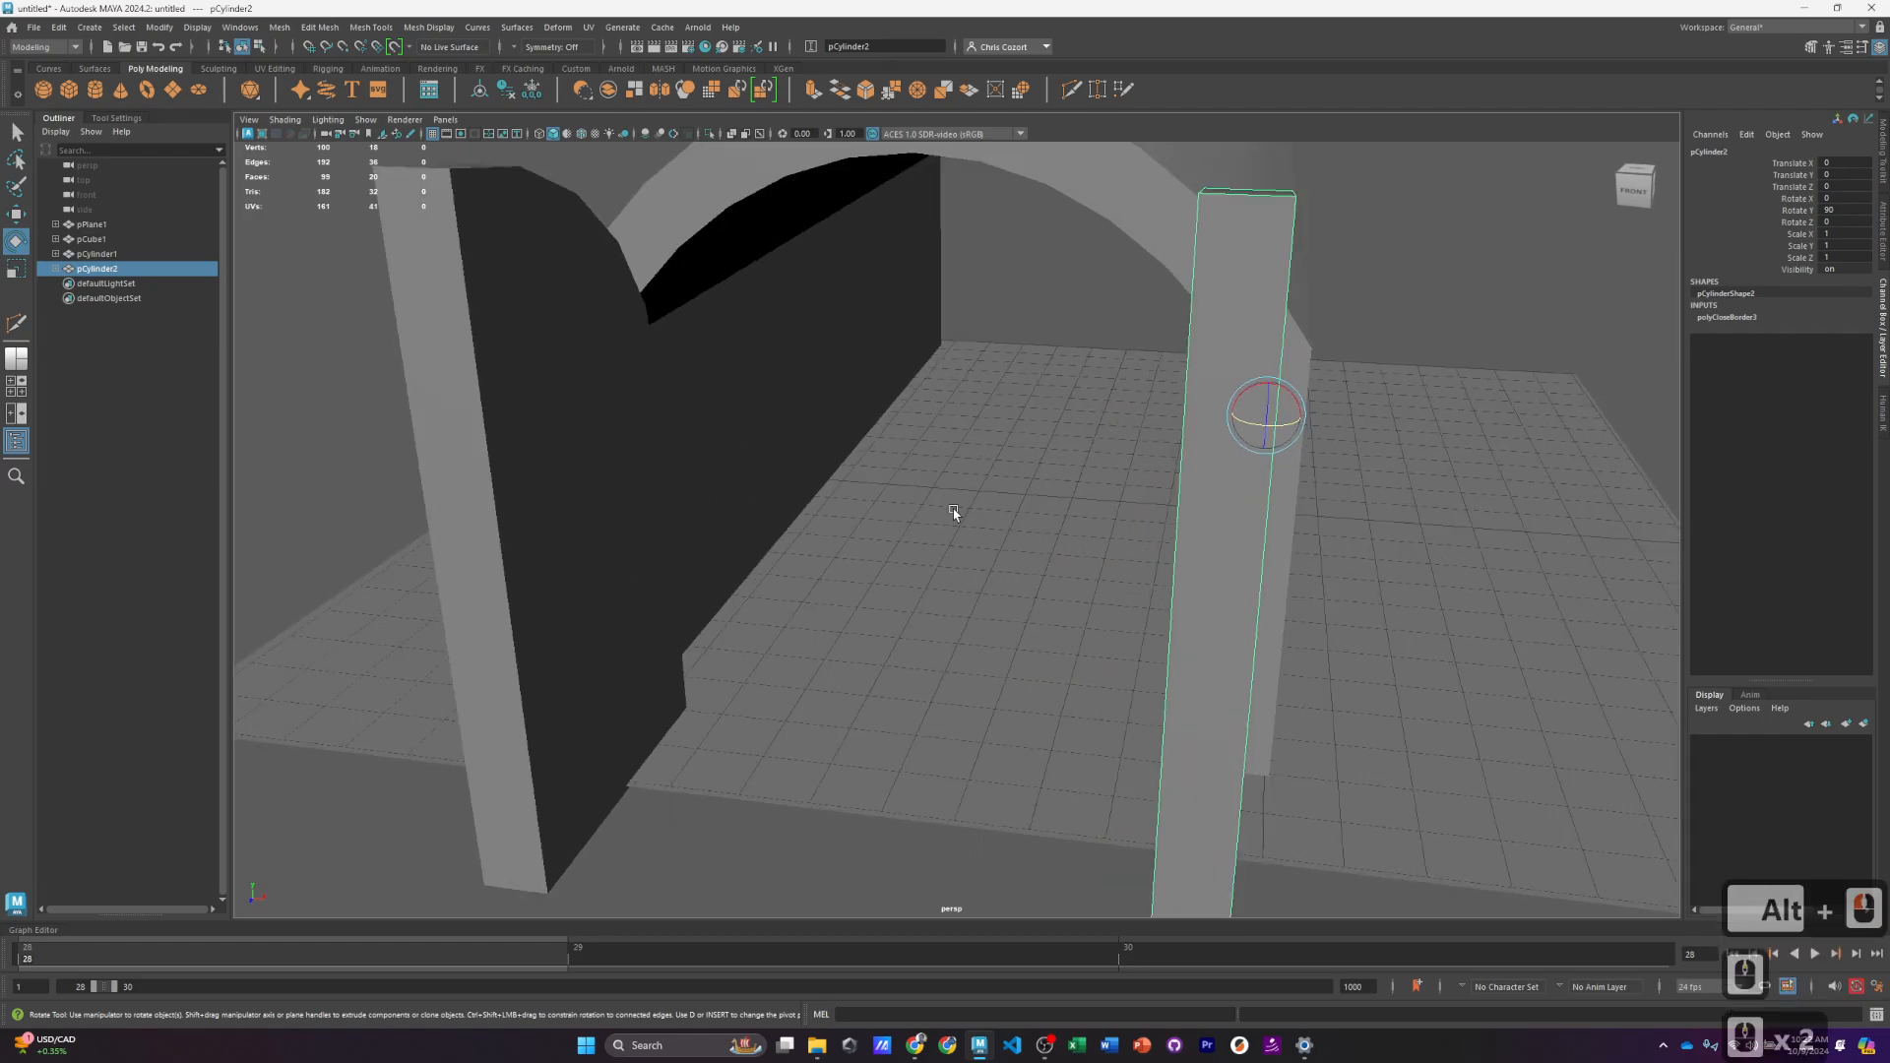
{"action": "scroll", "coordinate": [954, 513], "scroll_direction": "down", "scroll_amount": 10}
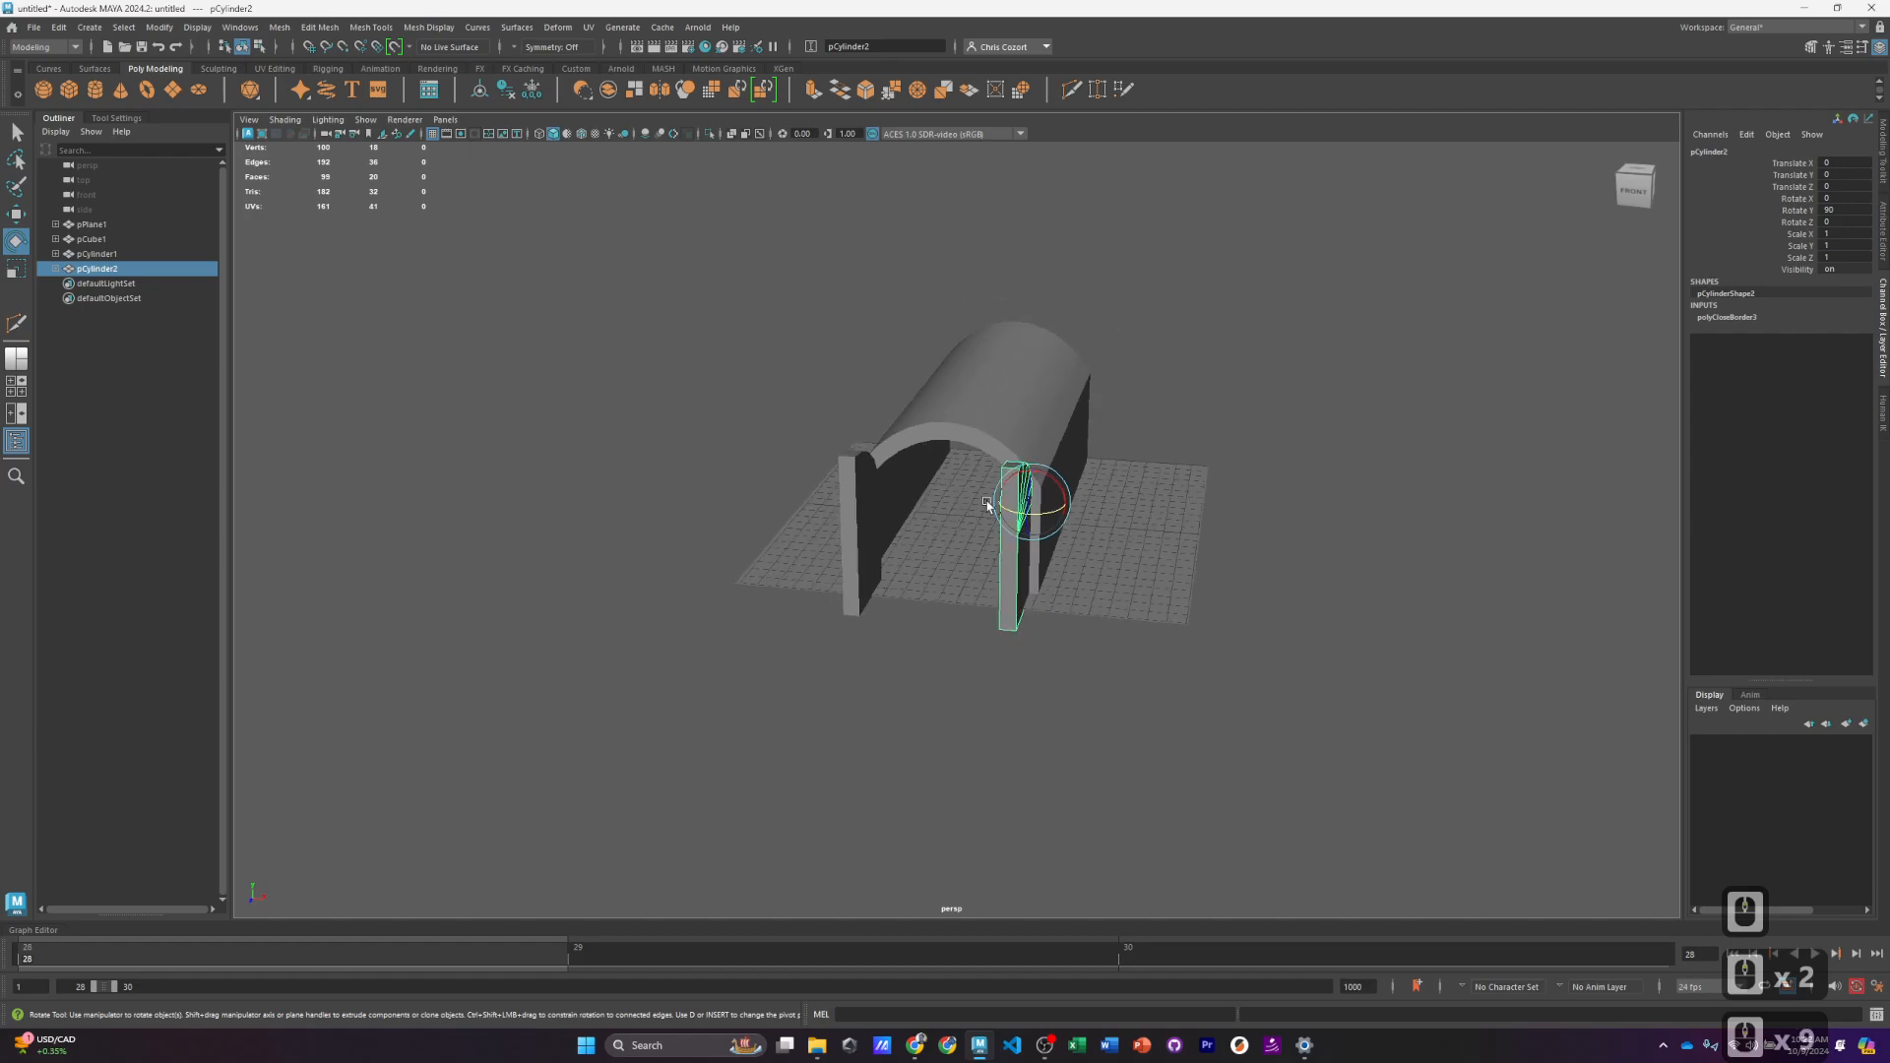
{"action": "left_click_drag", "start_coordinate": [987, 505], "coordinate": [1090, 464], "text": "alt"}
{"action": "scroll", "coordinate": [1093, 466], "scroll_direction": "up", "scroll_amount": 10}
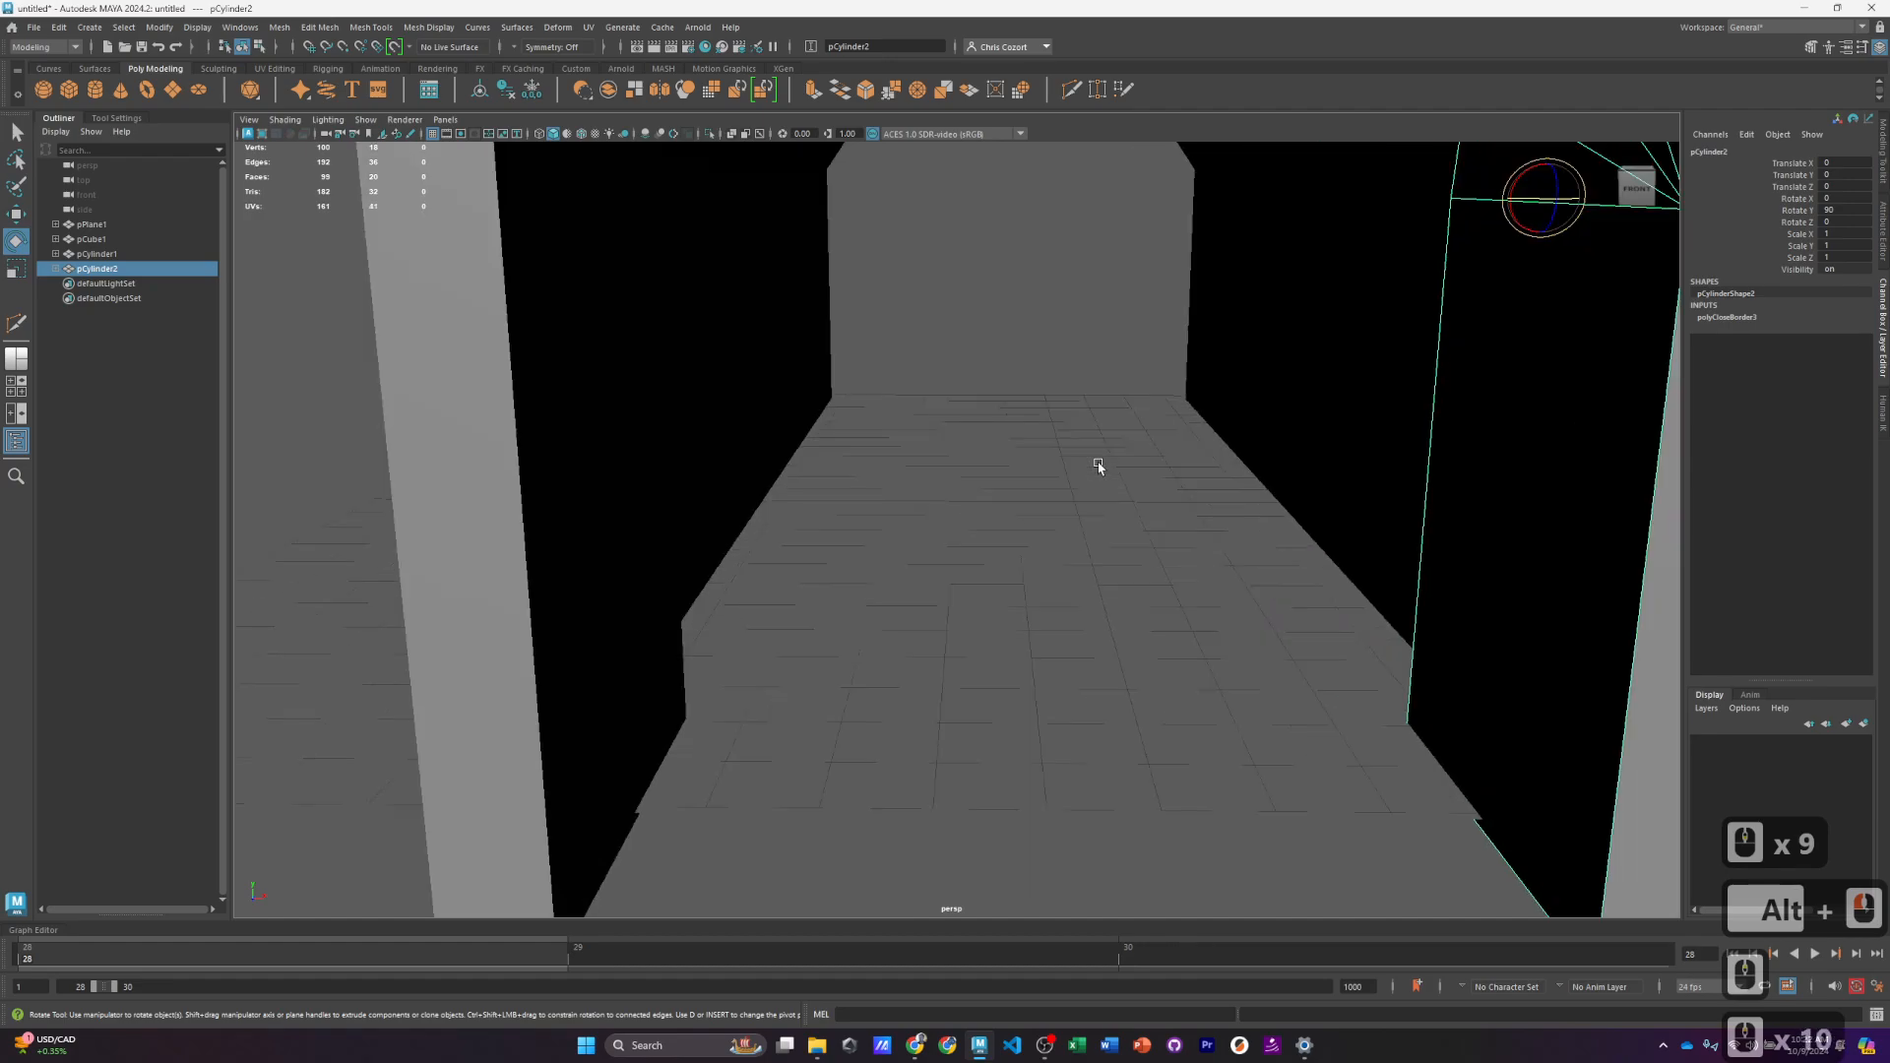
{"action": "scroll", "coordinate": [1097, 464], "scroll_direction": "up", "scroll_amount": 2}
{"action": "middle_click_drag", "start_coordinate": [1132, 377], "coordinate": [1081, 662], "text": "alt"}
{"action": "scroll", "coordinate": [1081, 650], "scroll_direction": "up", "scroll_amount": 2}
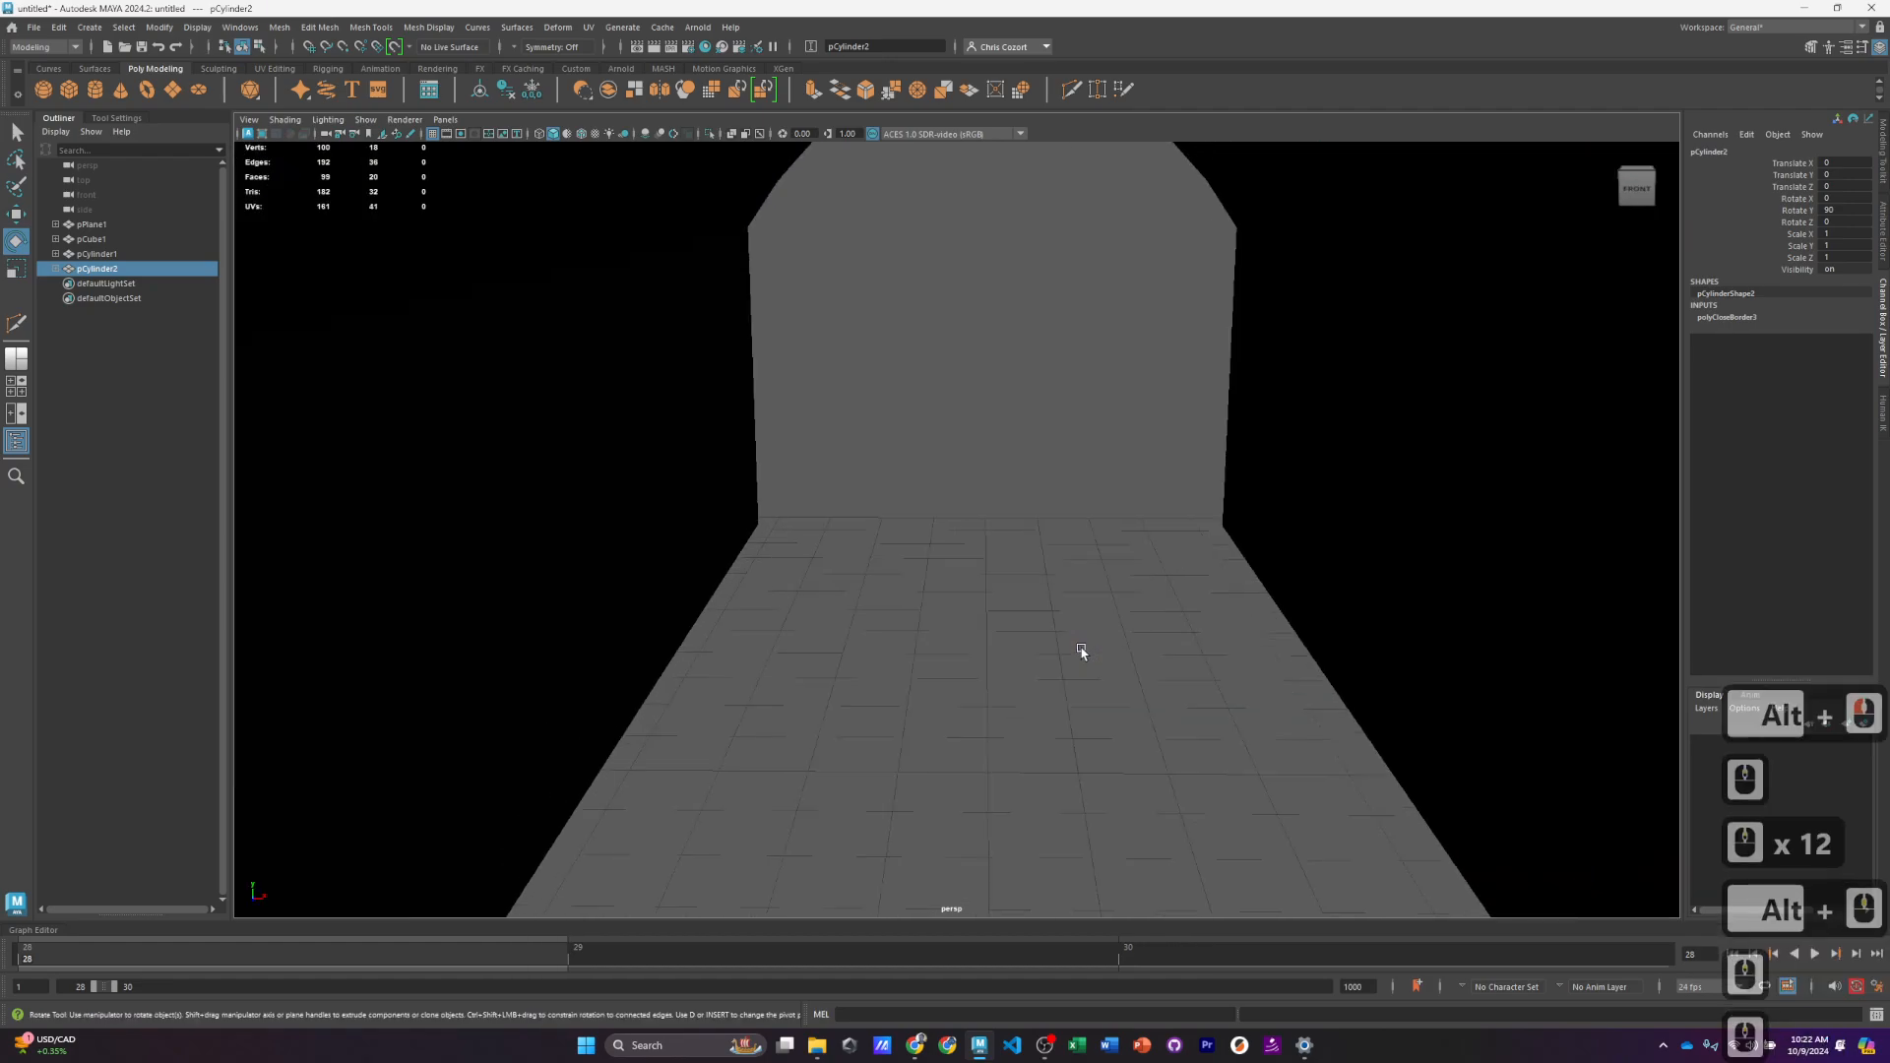
{"action": "scroll", "coordinate": [1084, 650], "scroll_direction": "down", "scroll_amount": 14}
{"action": "left_click_drag", "start_coordinate": [1080, 658], "coordinate": [997, 471], "text": "alt"}
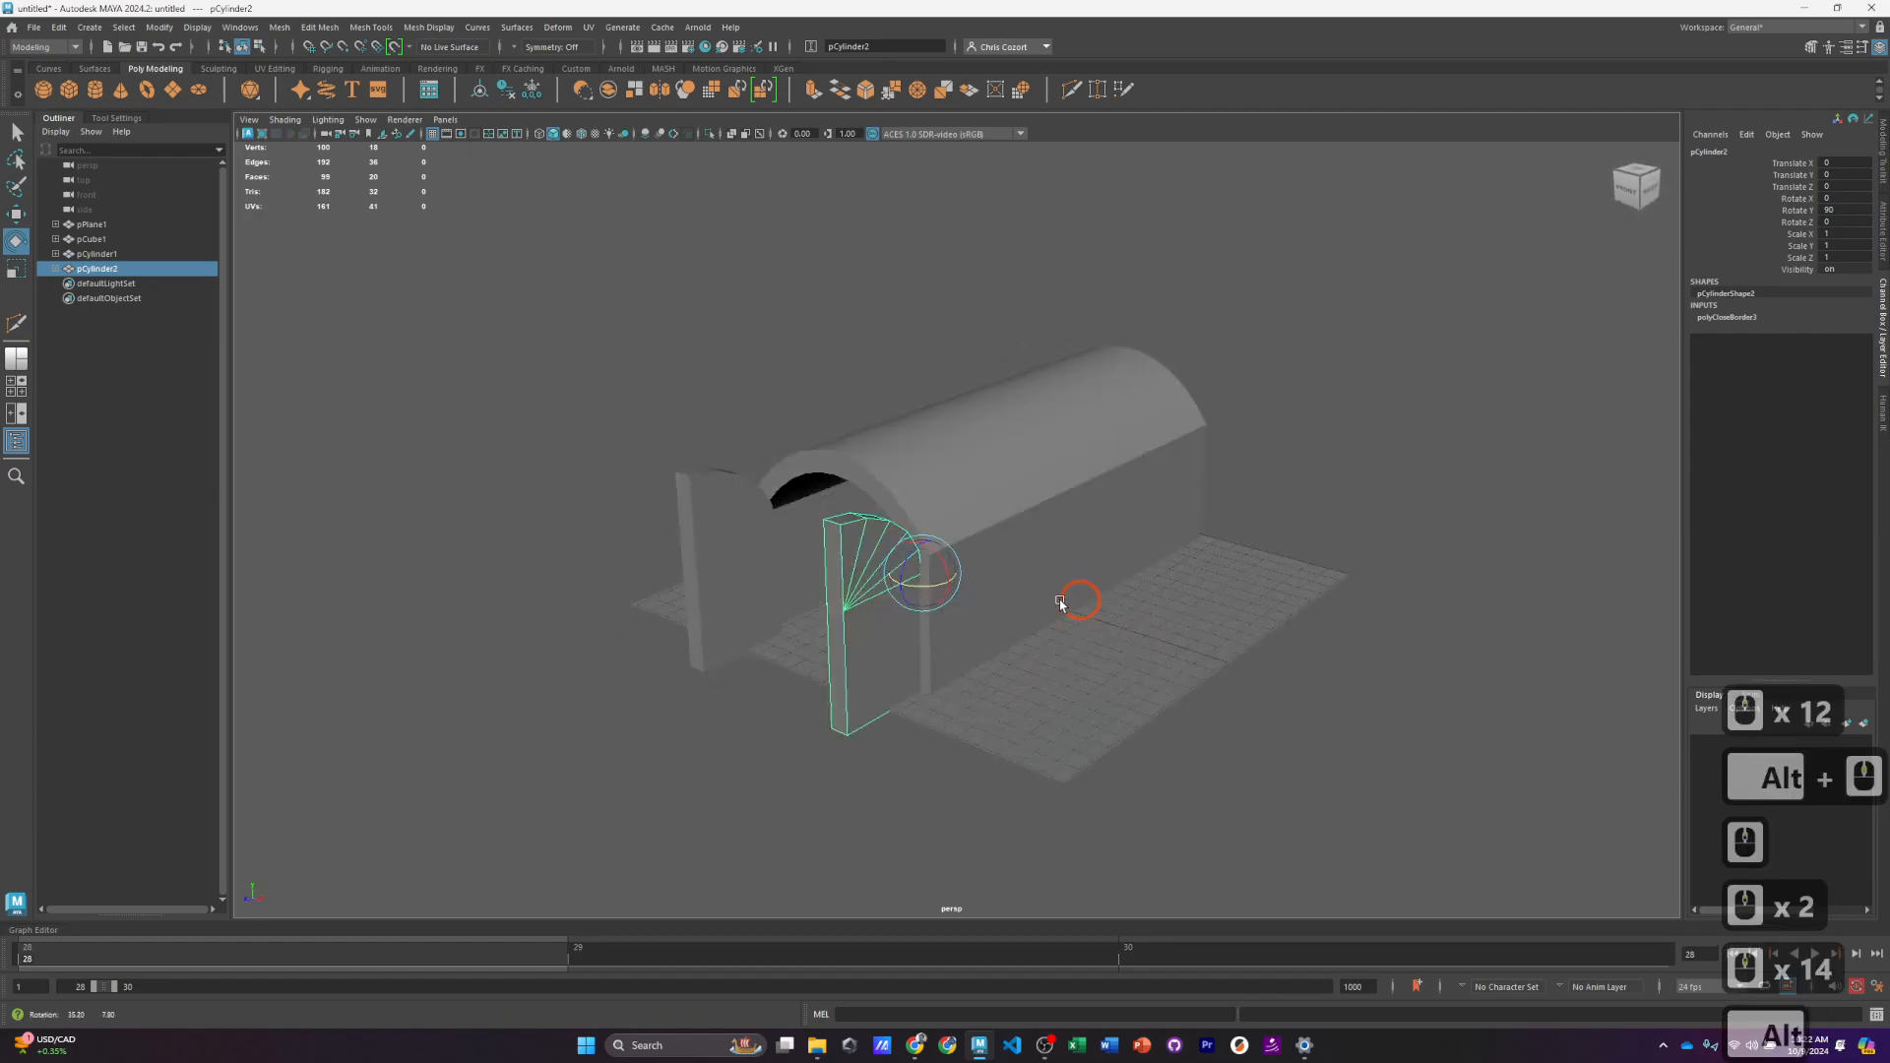
Step: Select the floor plane and scale it up along Z so it extends well past both ends of the tunnel
{"action": "left_click_drag", "start_coordinate": [1156, 460], "coordinate": [1140, 633], "text": "alt"}
{"action": "left_click", "coordinate": [1169, 687]}
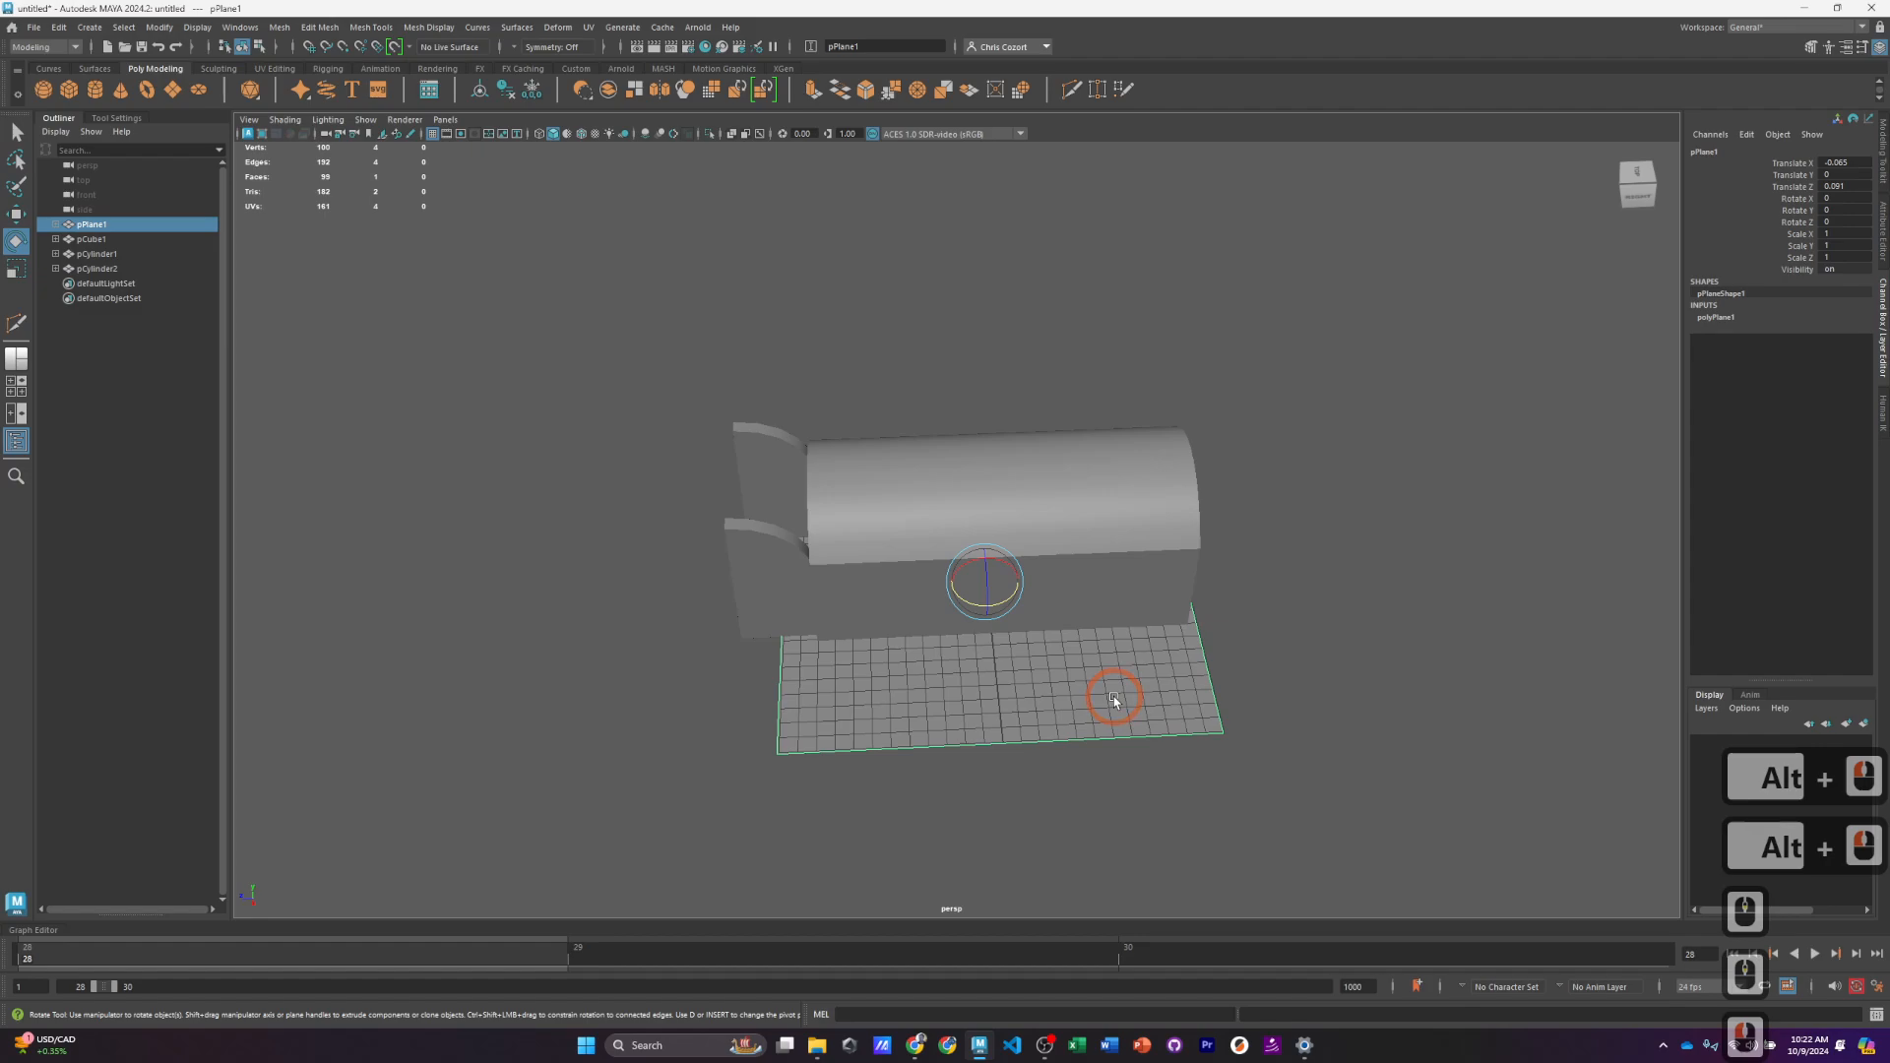
{"action": "key", "text": "r"}
{"action": "key", "text": "w"}
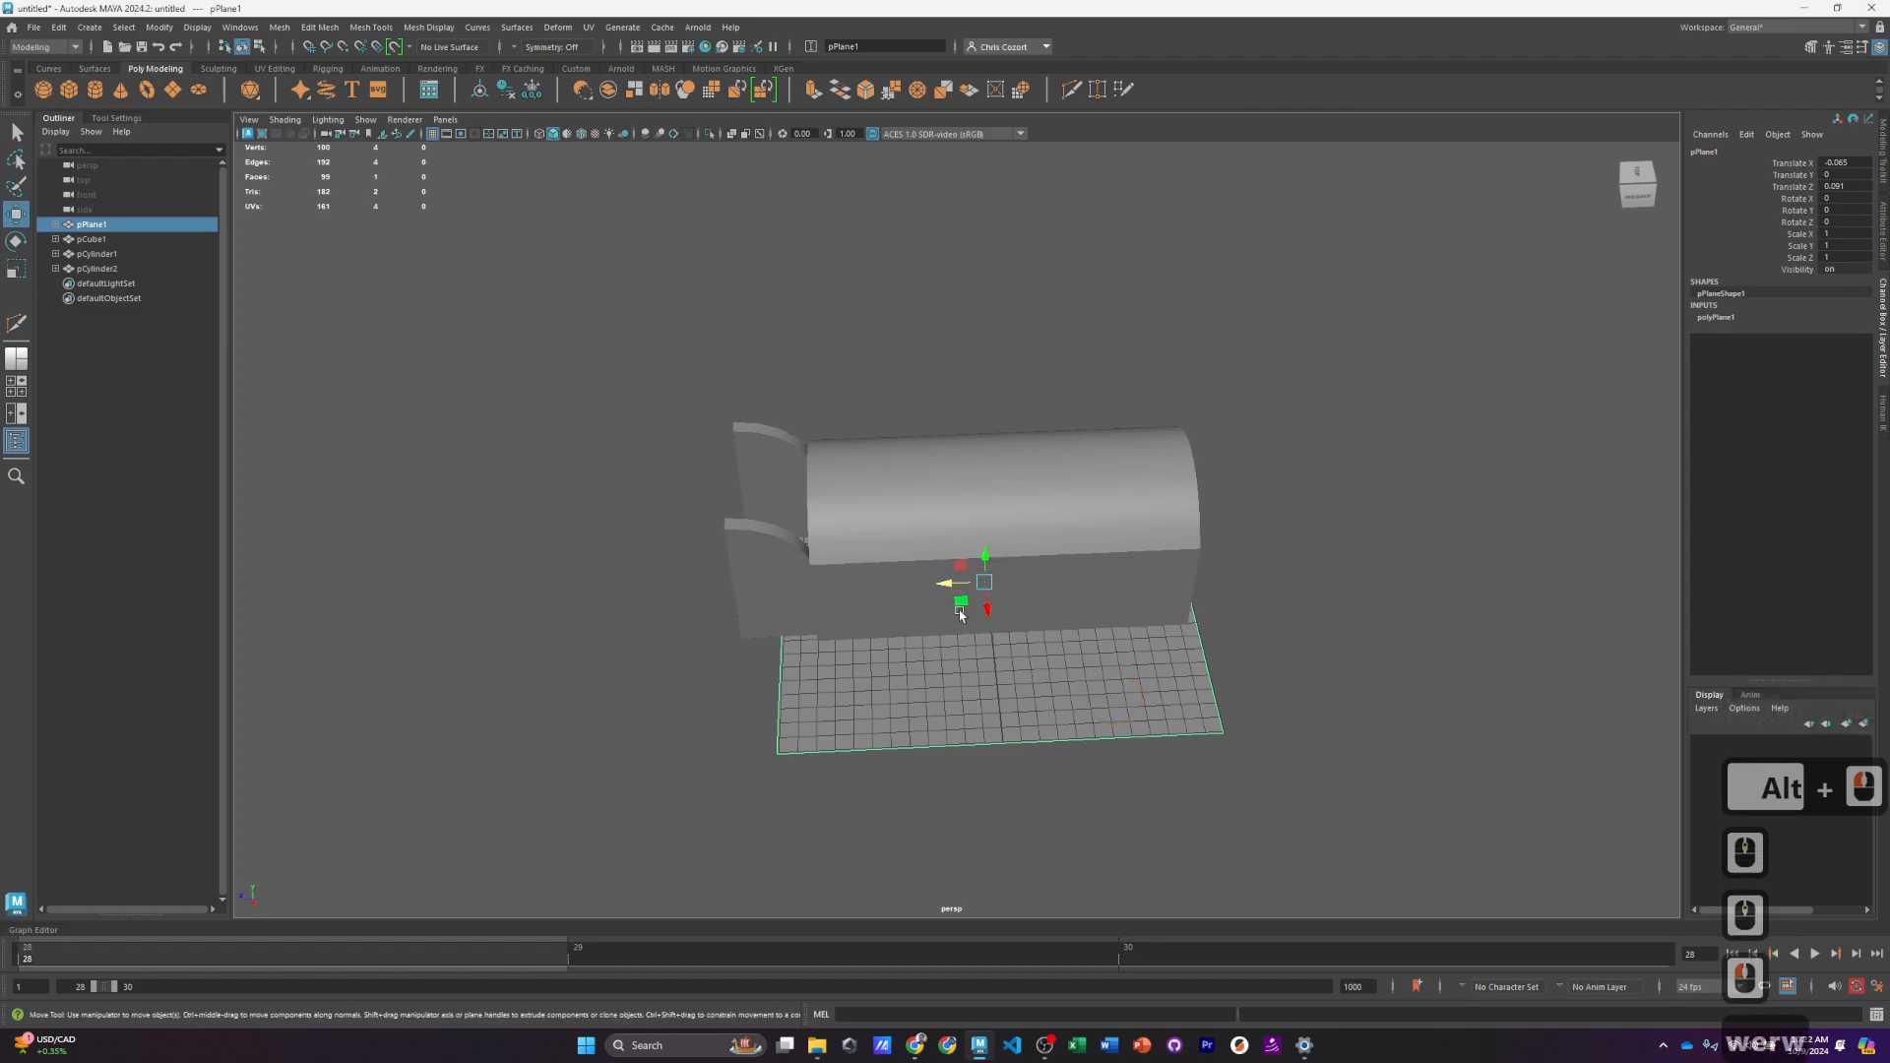
{"action": "key", "text": "e"}
{"action": "key", "text": "r"}
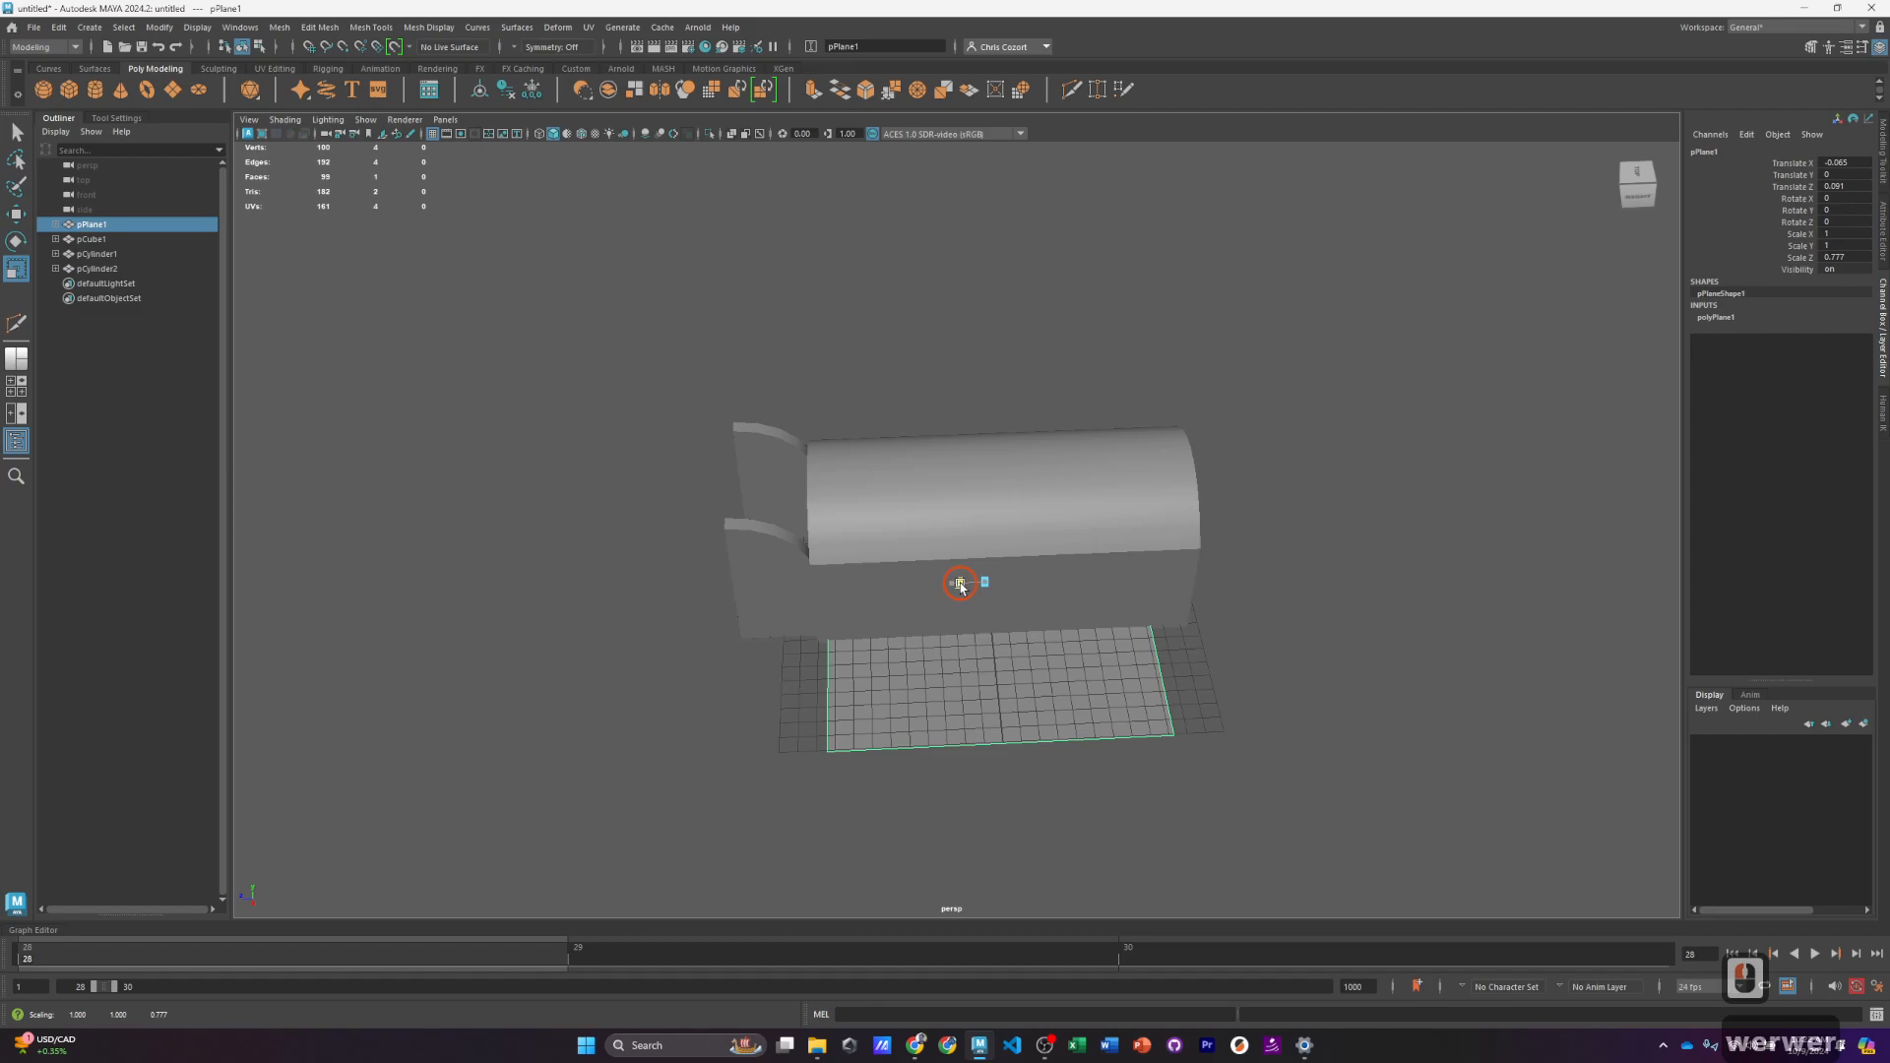
{"action": "left_click_drag", "start_coordinate": [962, 591], "coordinate": [1051, 595]}
Step: Move the tunnel's pivot to its door end and lengthen the tunnel along Z to a scale of about 2.13
{"action": "left_click", "coordinate": [1077, 589]}
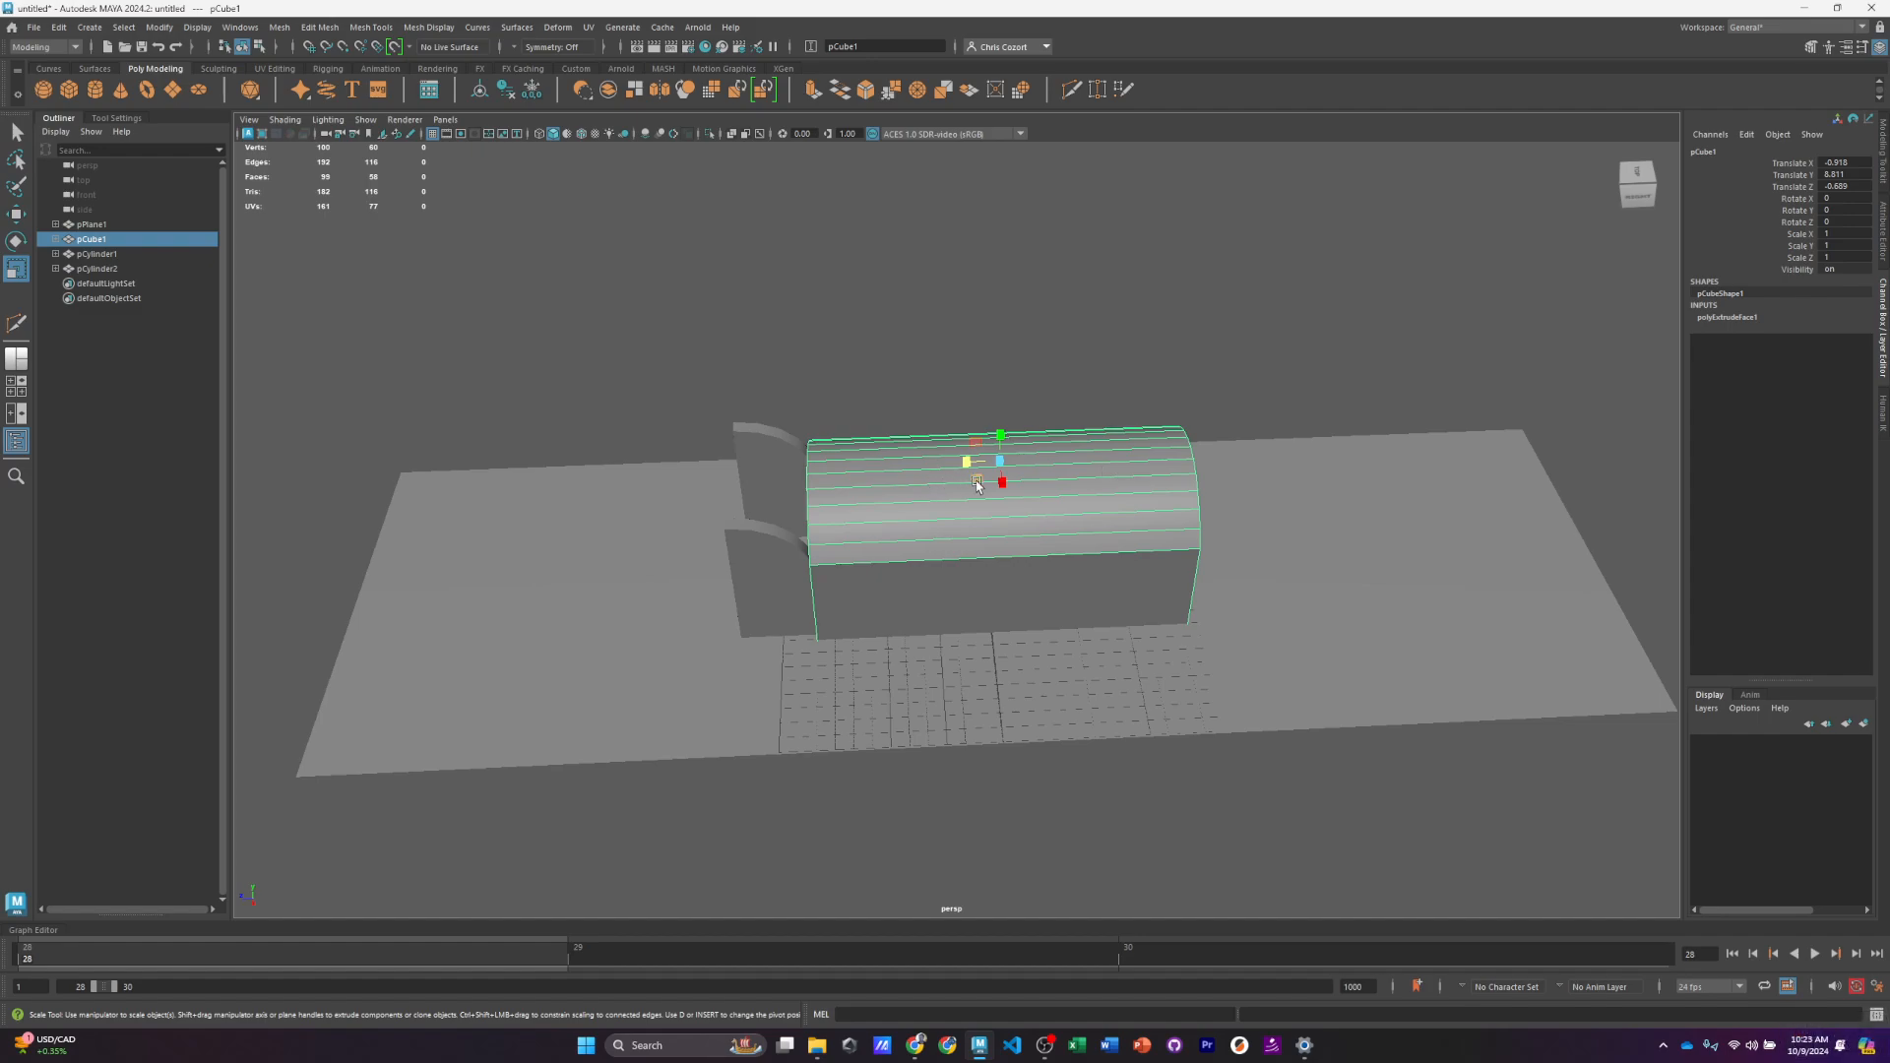
{"action": "key", "text": "d"}
{"action": "left_click_drag", "start_coordinate": [965, 462], "coordinate": [821, 477]}
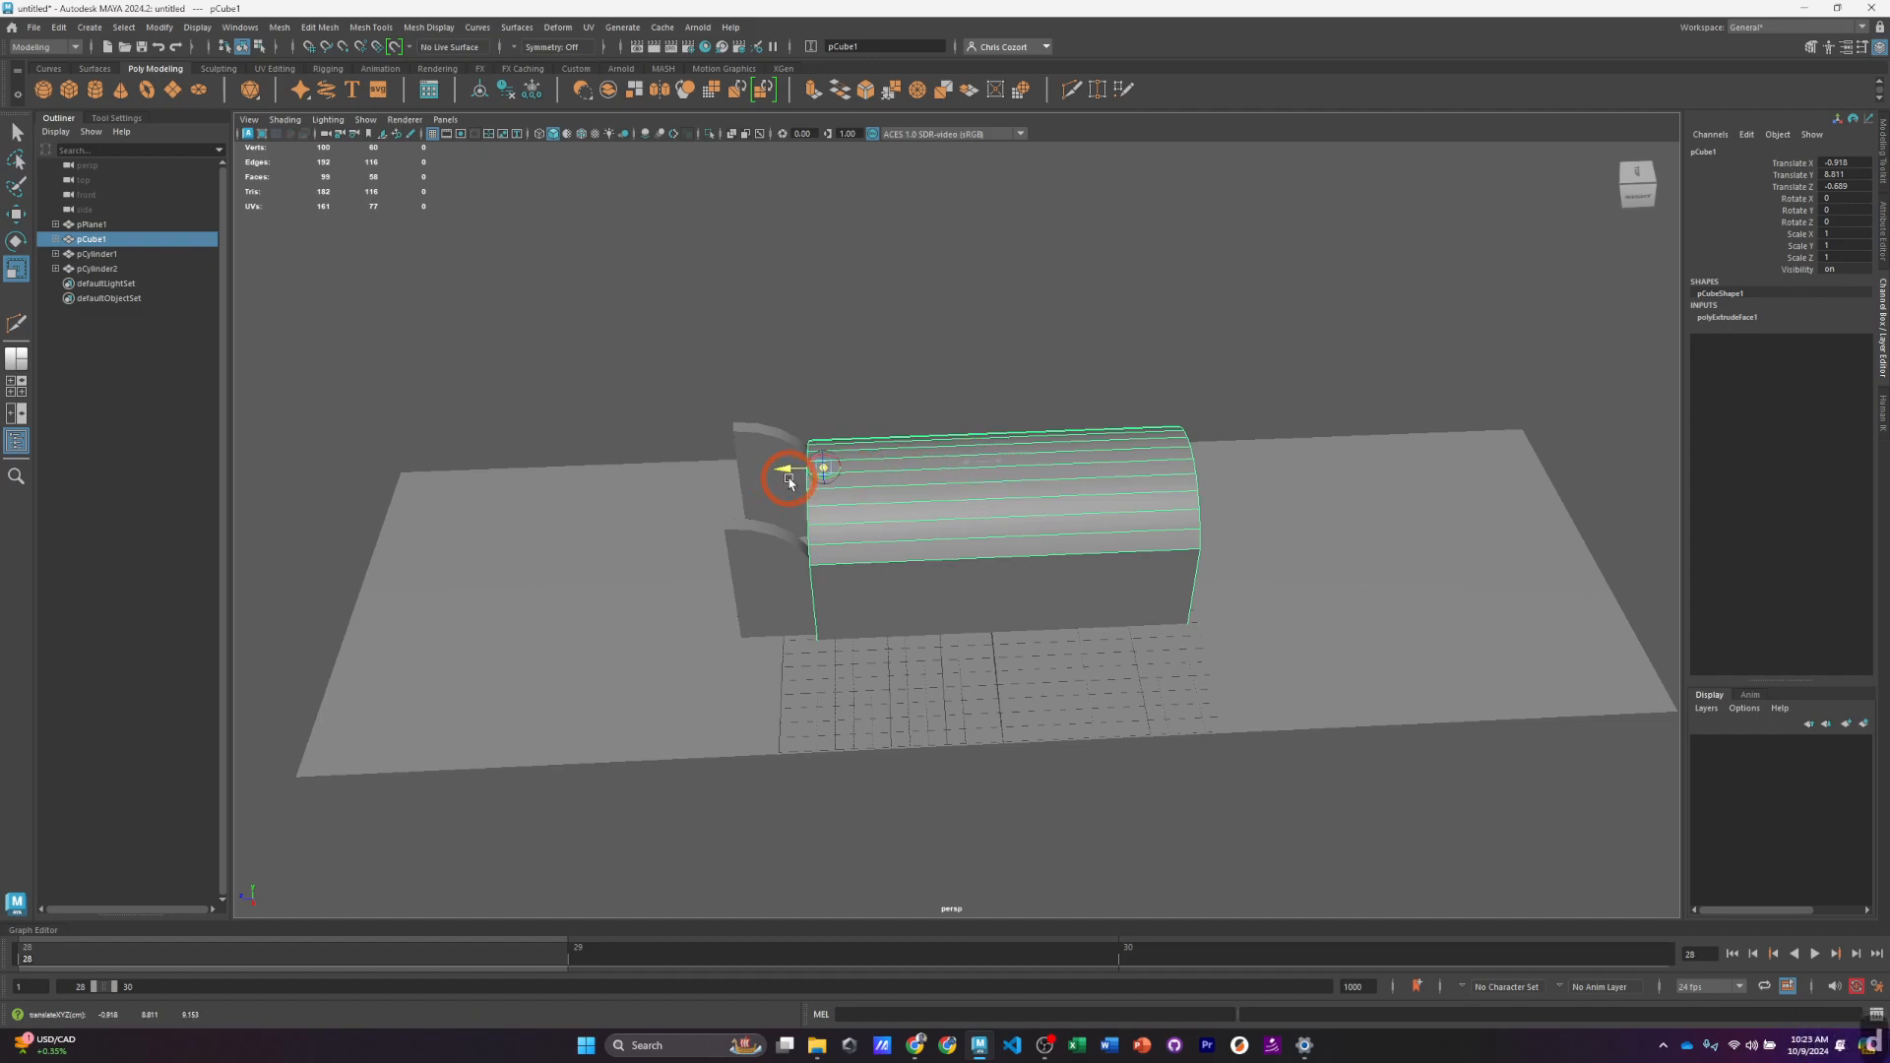
{"action": "key", "text": "d"}
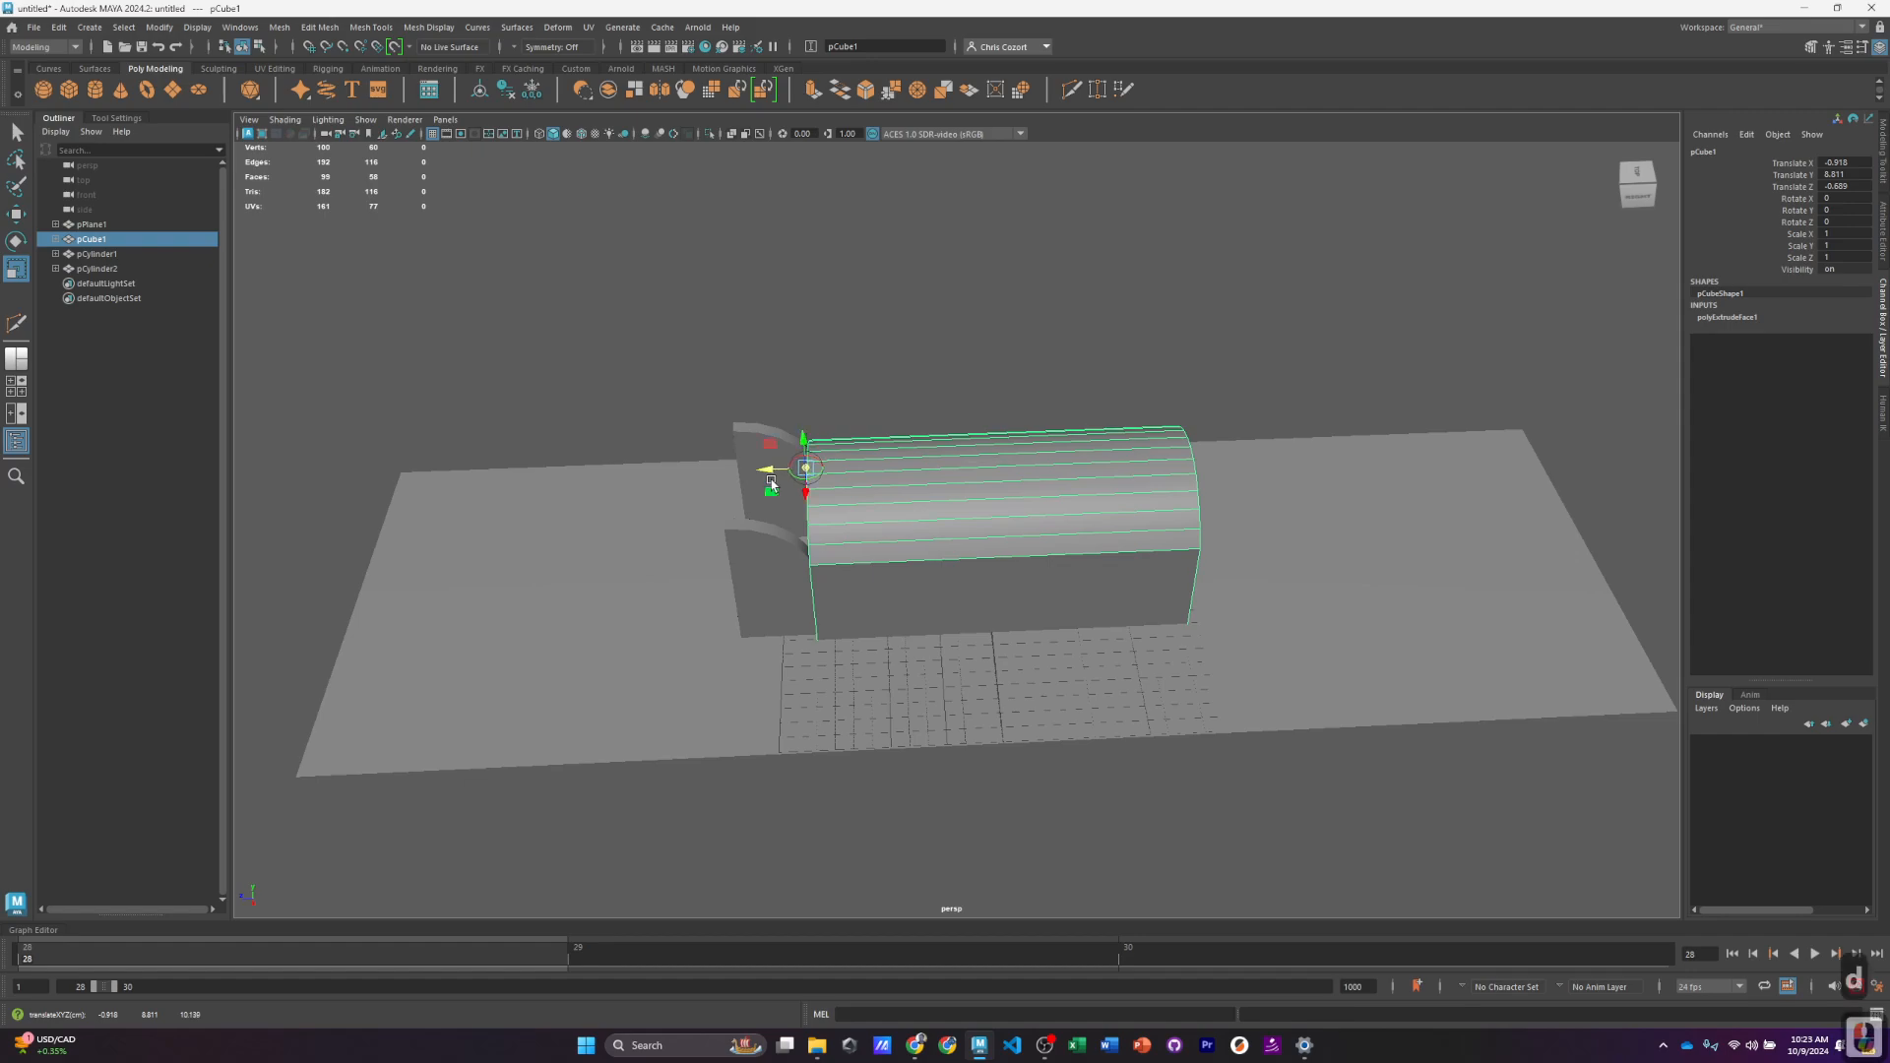
{"action": "key", "text": "d"}
{"action": "mouse_move", "coordinate": [774, 476]}
{"action": "left_mouse_down"}
{"action": "mouse_move", "coordinate": [748, 473]}
{"action": "mouse_move", "coordinate": [766, 474]}
{"action": "left_mouse_up"}
Step: Expand the timeline's visible playback range to frames 1 to 240
{"action": "left_click_drag", "start_coordinate": [872, 533], "coordinate": [1186, 510], "text": "alt"}
{"action": "scroll", "coordinate": [1183, 504], "scroll_direction": "up", "scroll_amount": 6}
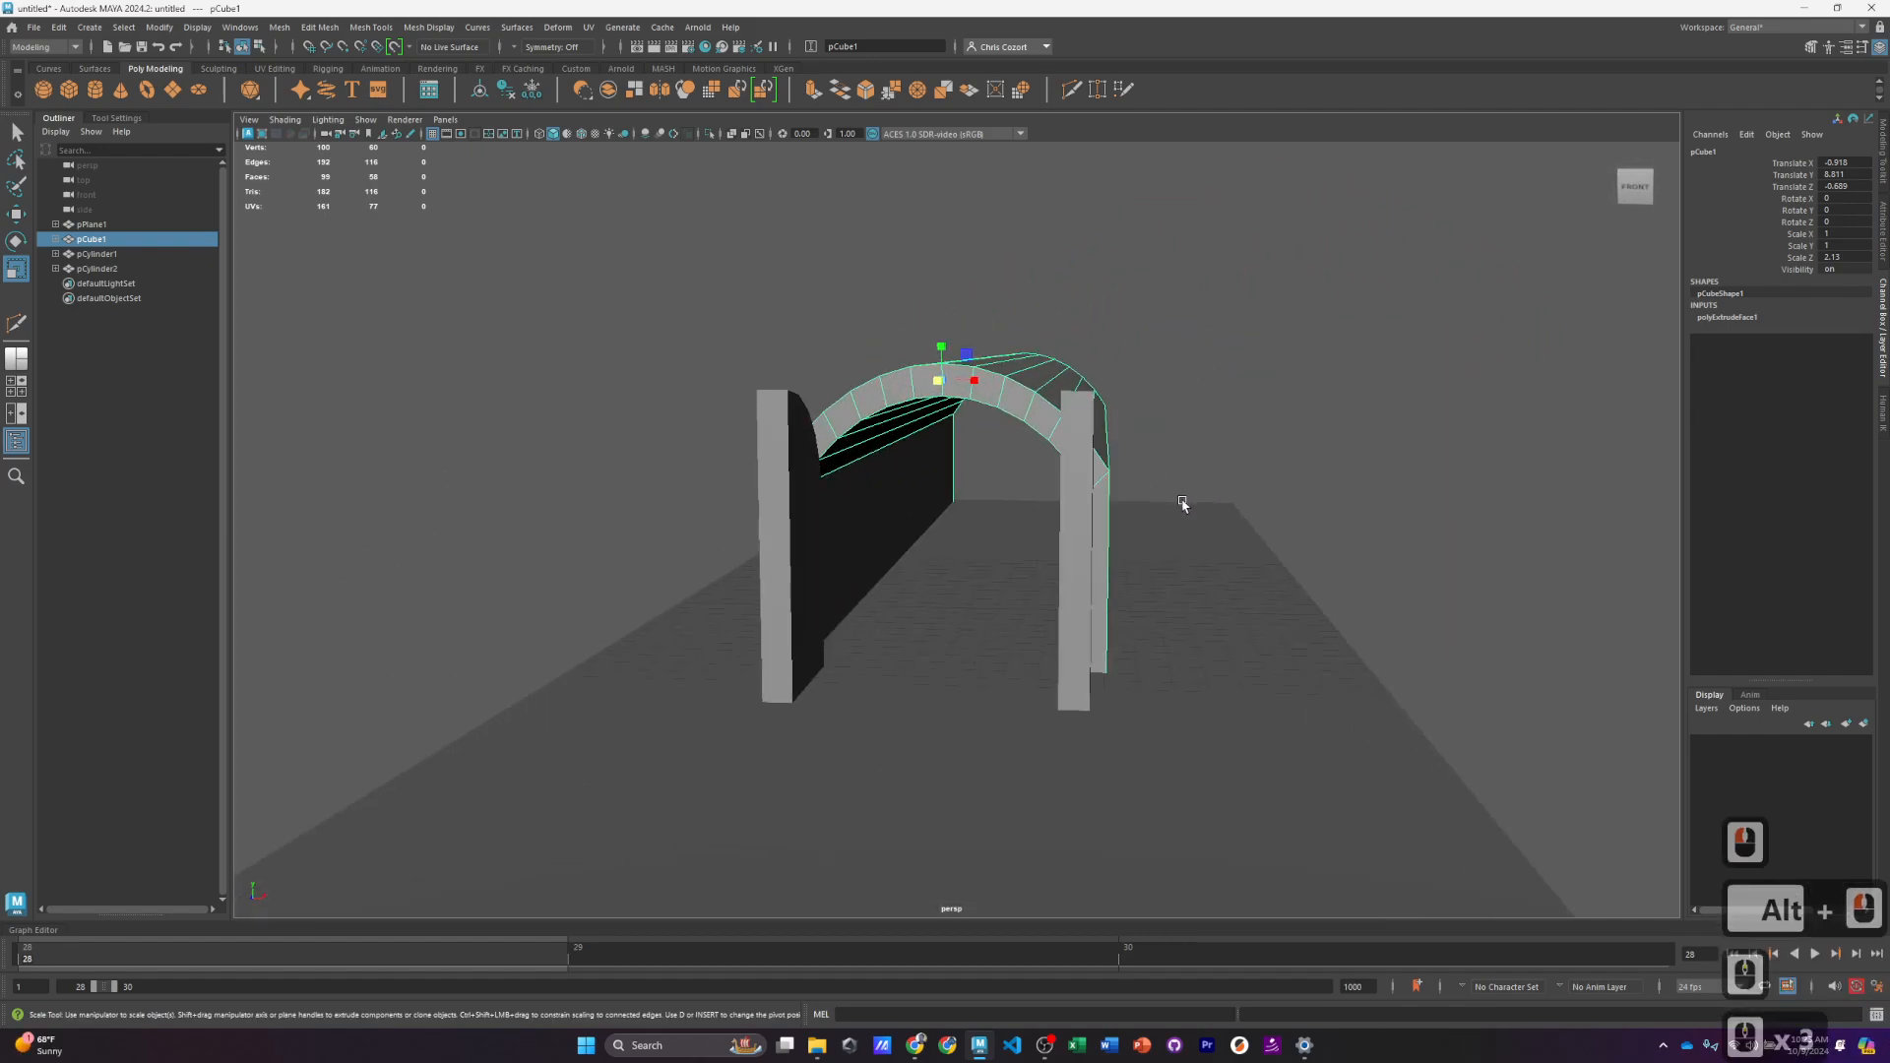
{"action": "left_click_drag", "start_coordinate": [1193, 507], "coordinate": [1179, 524], "text": "alt"}
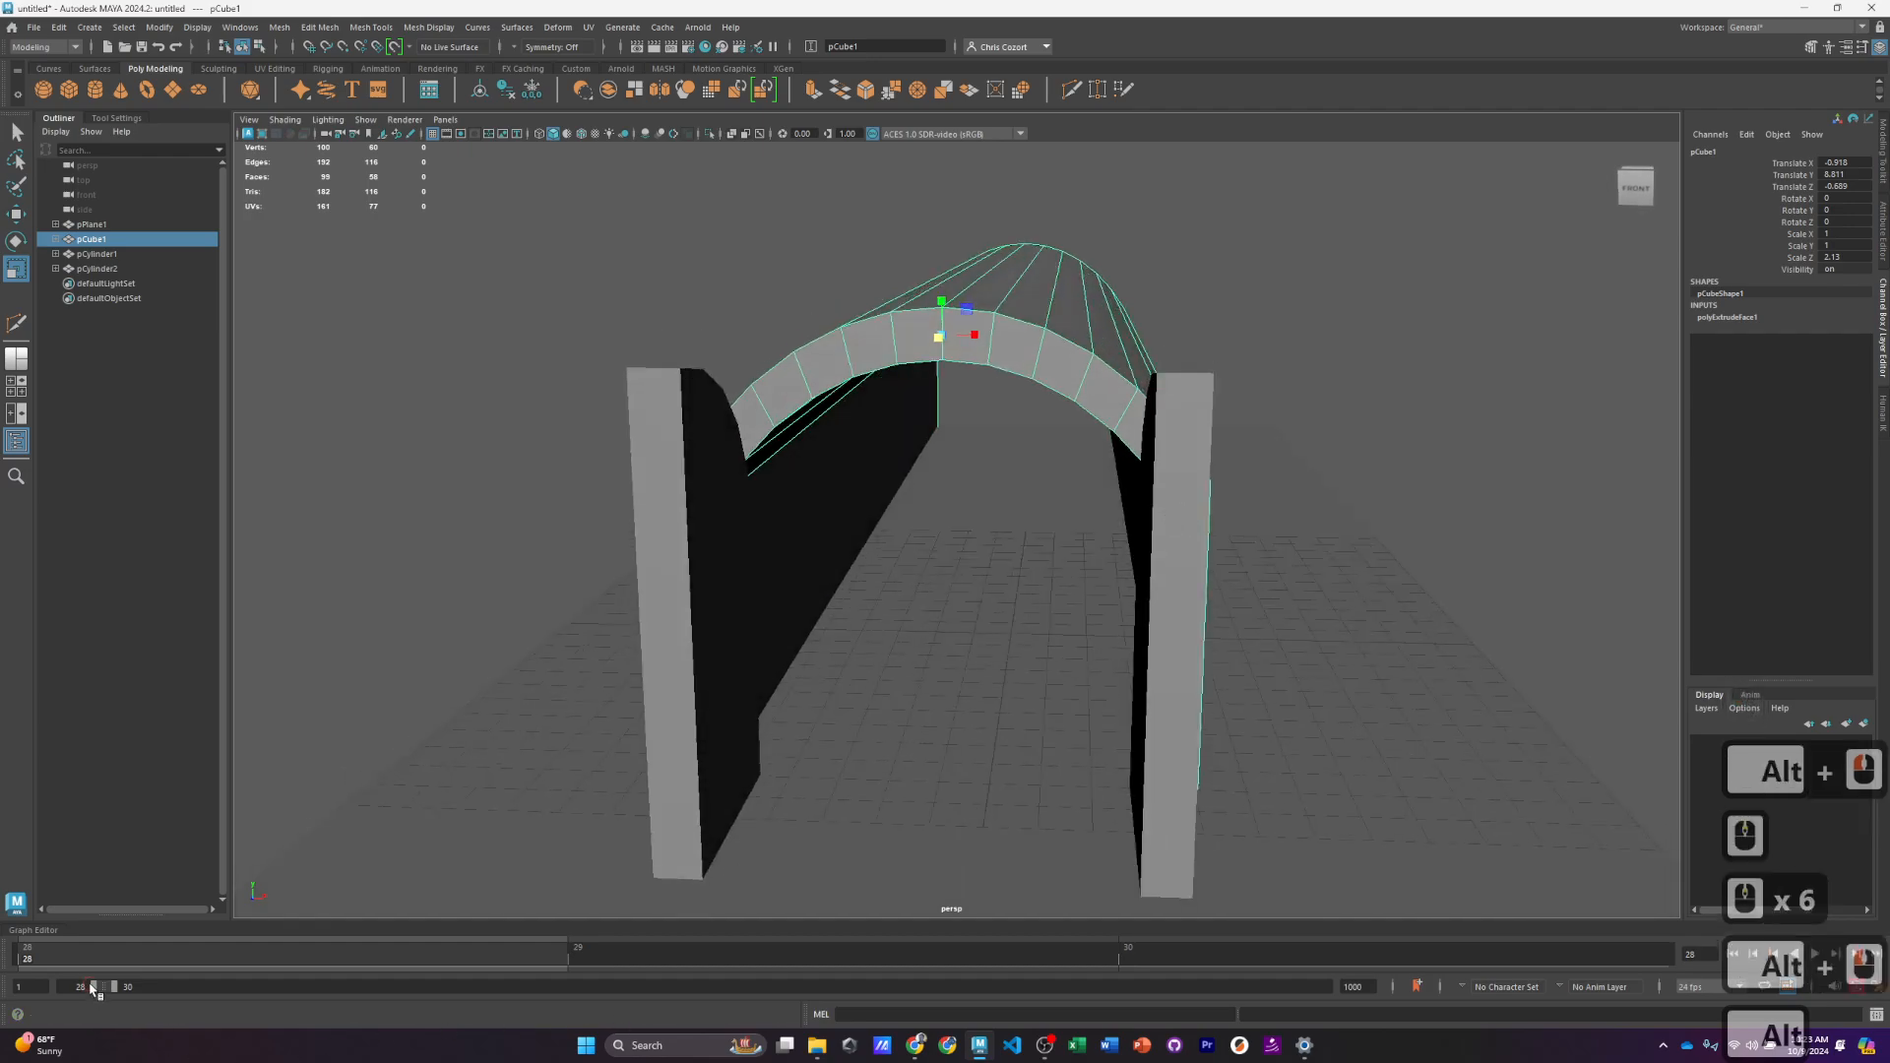
{"action": "left_click_drag", "start_coordinate": [92, 988], "coordinate": [377, 995]}
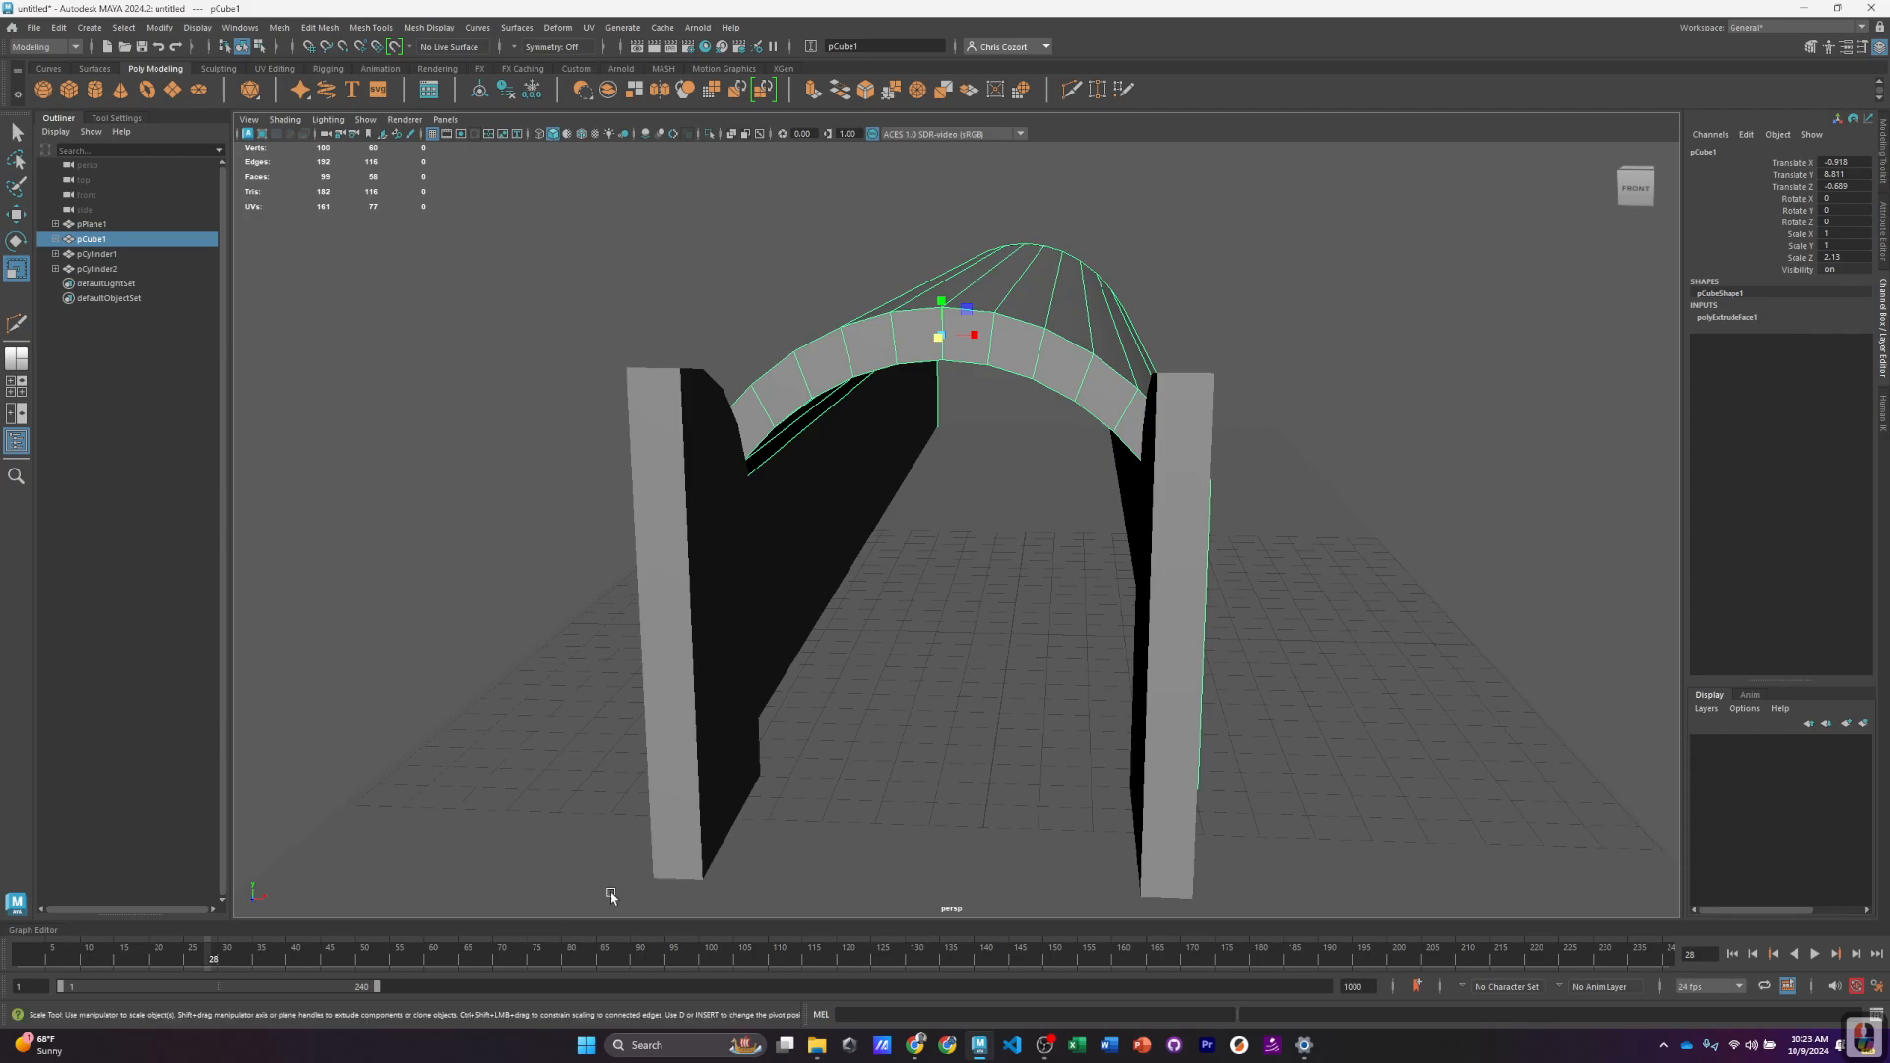
Step: Examine the open doors and the lengthened tunnel from the front at different distances
{"action": "scroll", "coordinate": [1011, 665], "scroll_direction": "down", "scroll_amount": 3}
{"action": "left_click_drag", "start_coordinate": [1009, 663], "coordinate": [1059, 688], "text": "alt"}
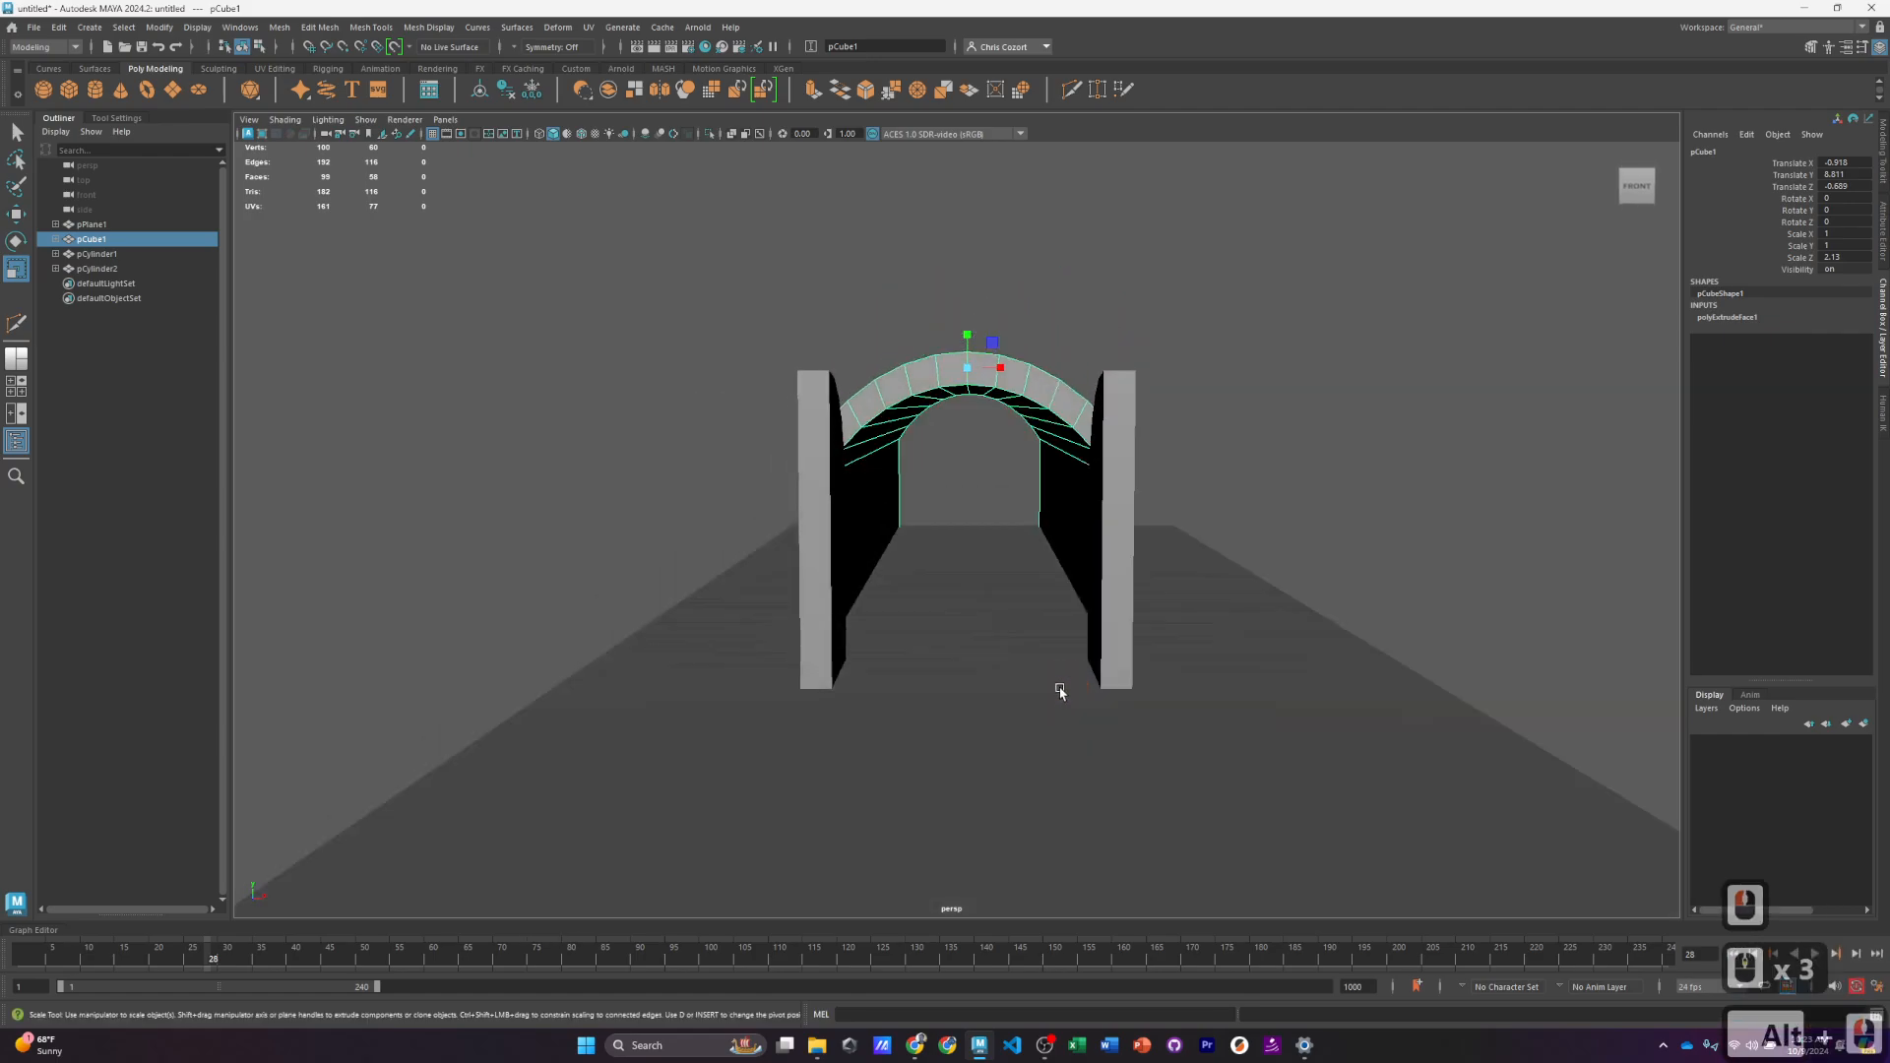
{"action": "middle_click_drag", "start_coordinate": [1077, 619], "coordinate": [1046, 648], "text": "alt"}
{"action": "scroll", "coordinate": [1051, 687], "scroll_direction": "up", "scroll_amount": 2}
{"action": "scroll", "coordinate": [1050, 686], "scroll_direction": "down", "scroll_amount": 1}
{"action": "left_click_drag", "start_coordinate": [1046, 649], "coordinate": [1048, 647], "text": "alt"}
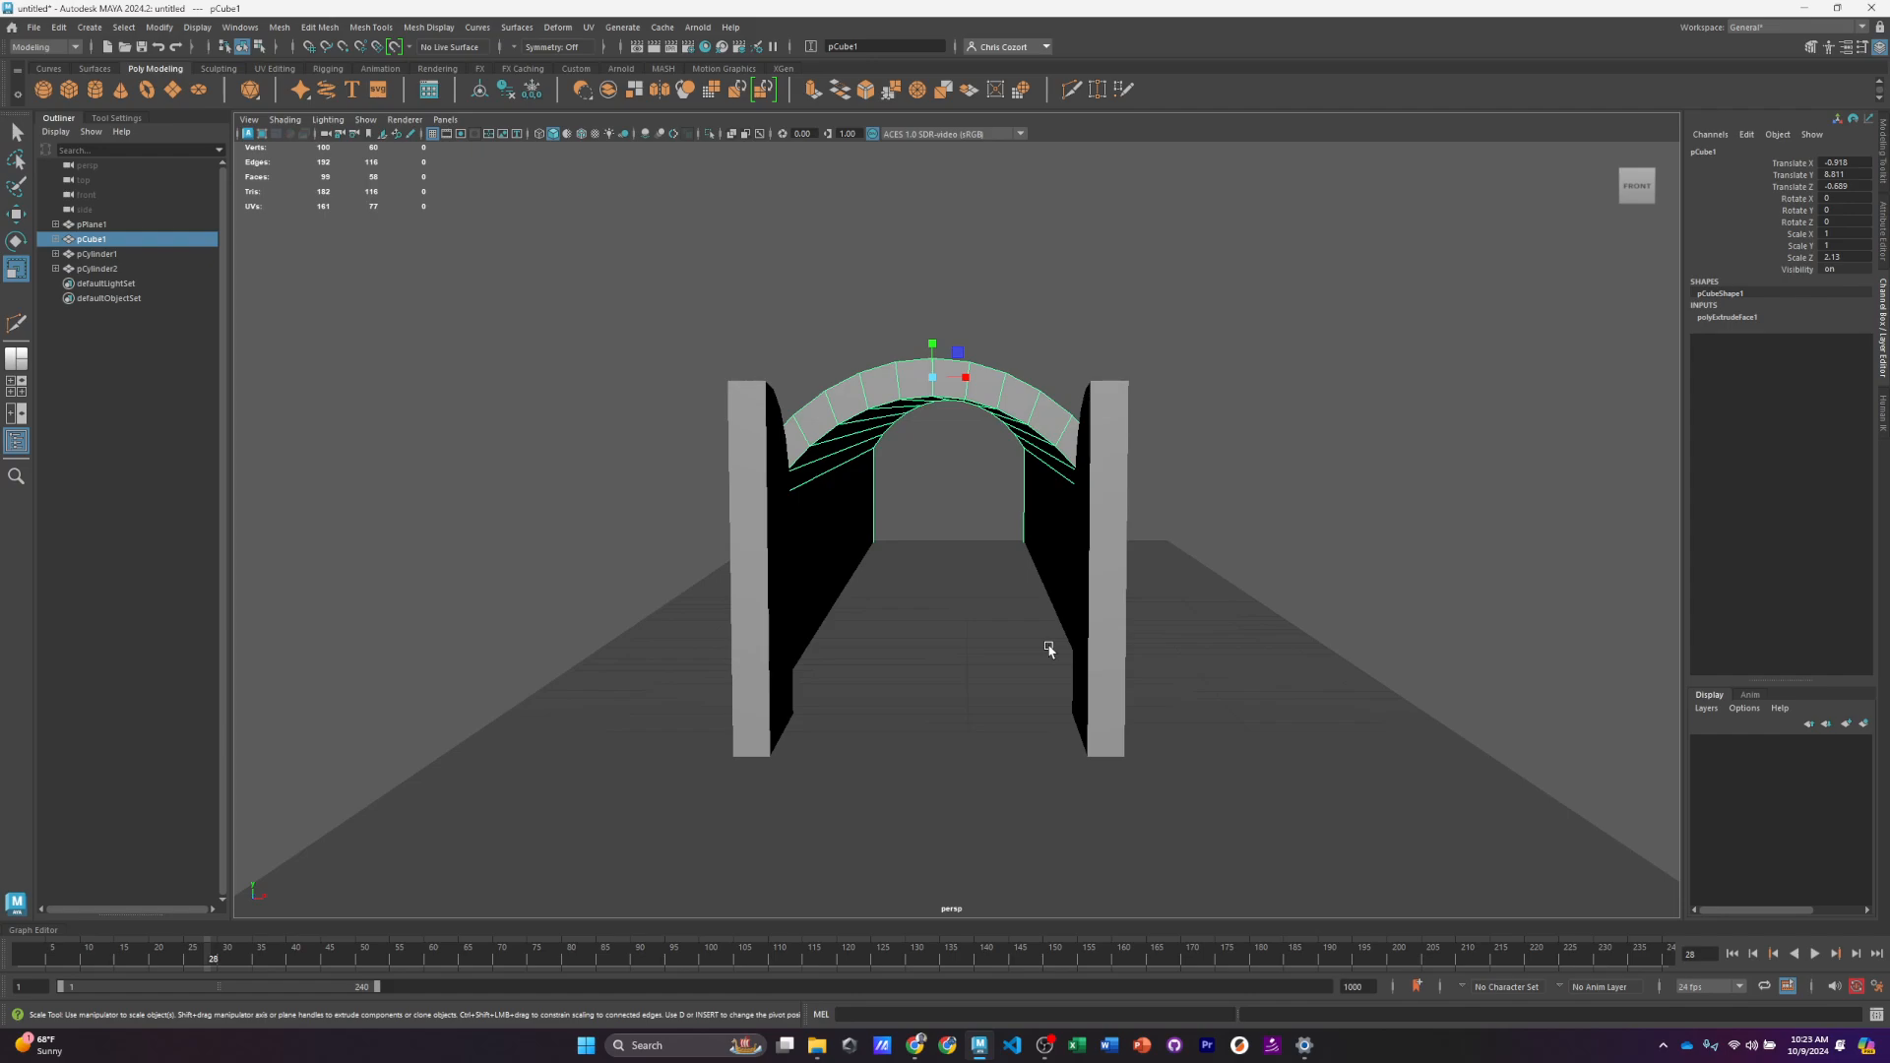
{"action": "scroll", "coordinate": [1049, 648], "scroll_direction": "up", "scroll_amount": 2}
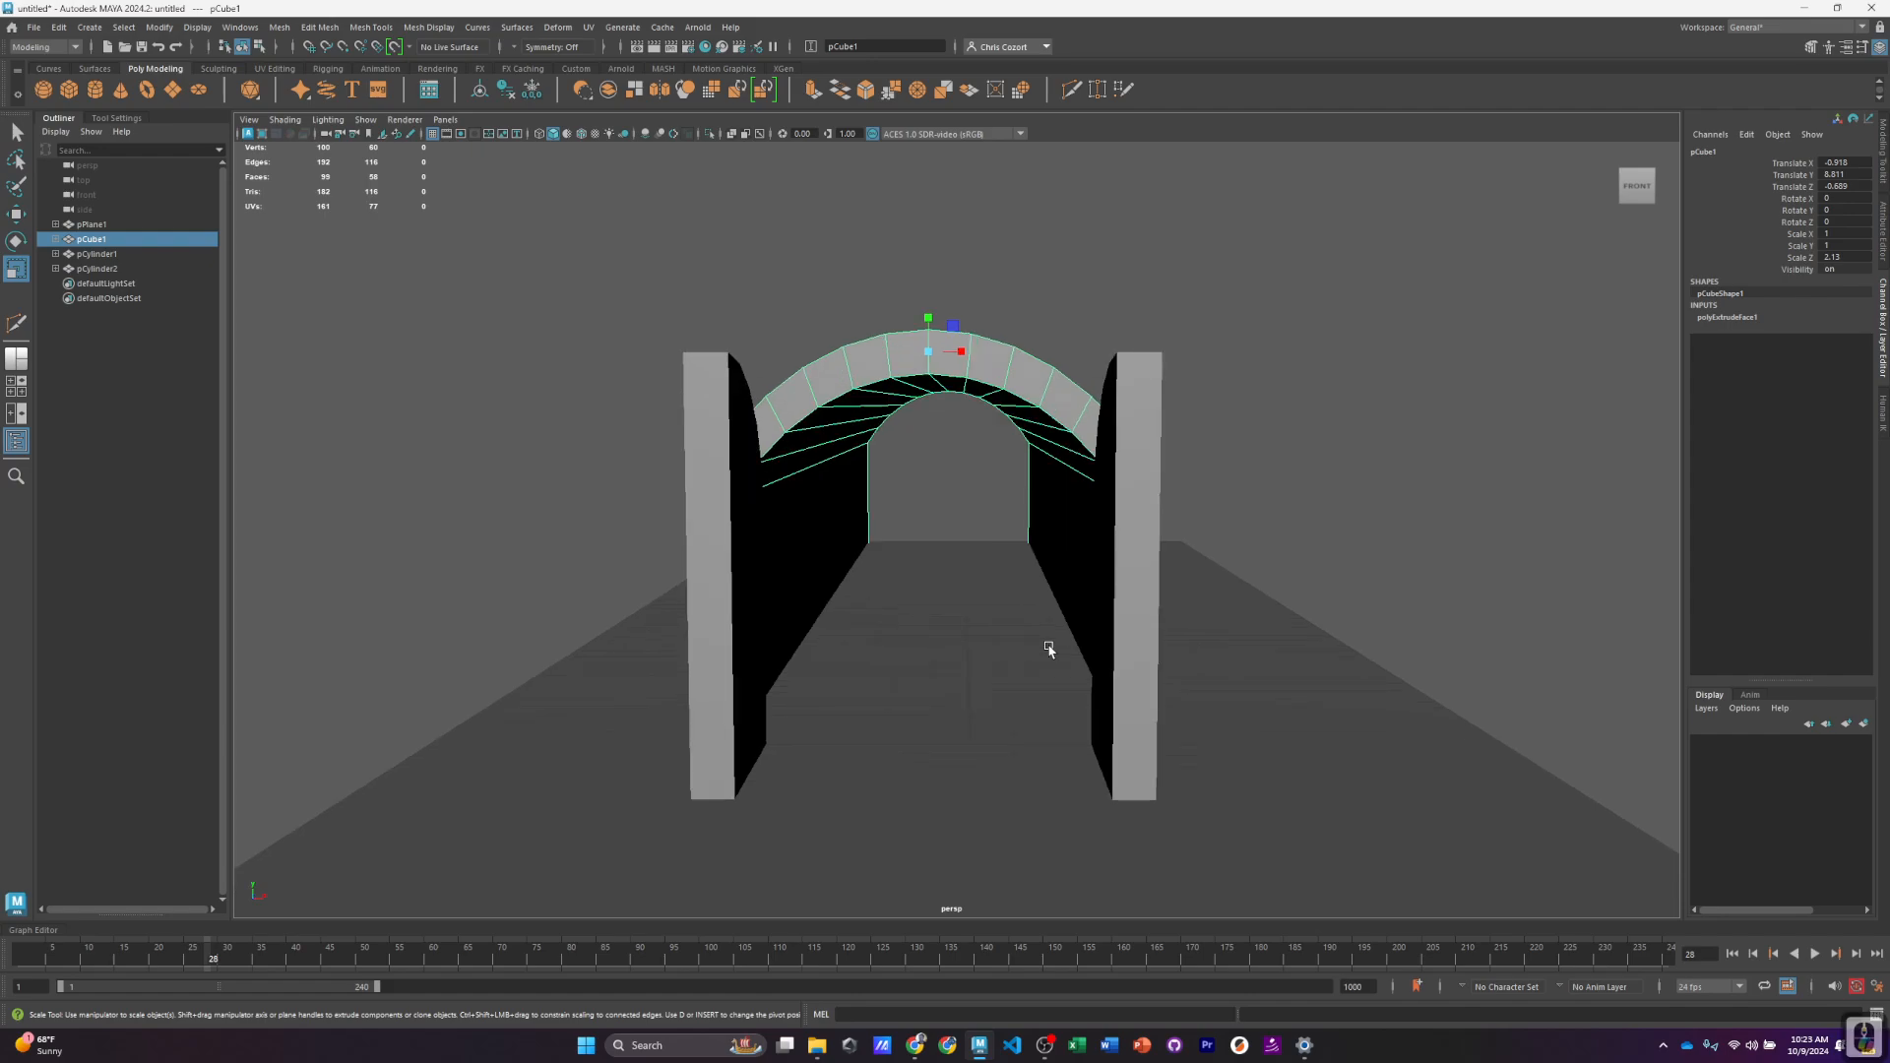
{"action": "scroll", "coordinate": [1049, 648], "scroll_direction": "down", "scroll_amount": 2}
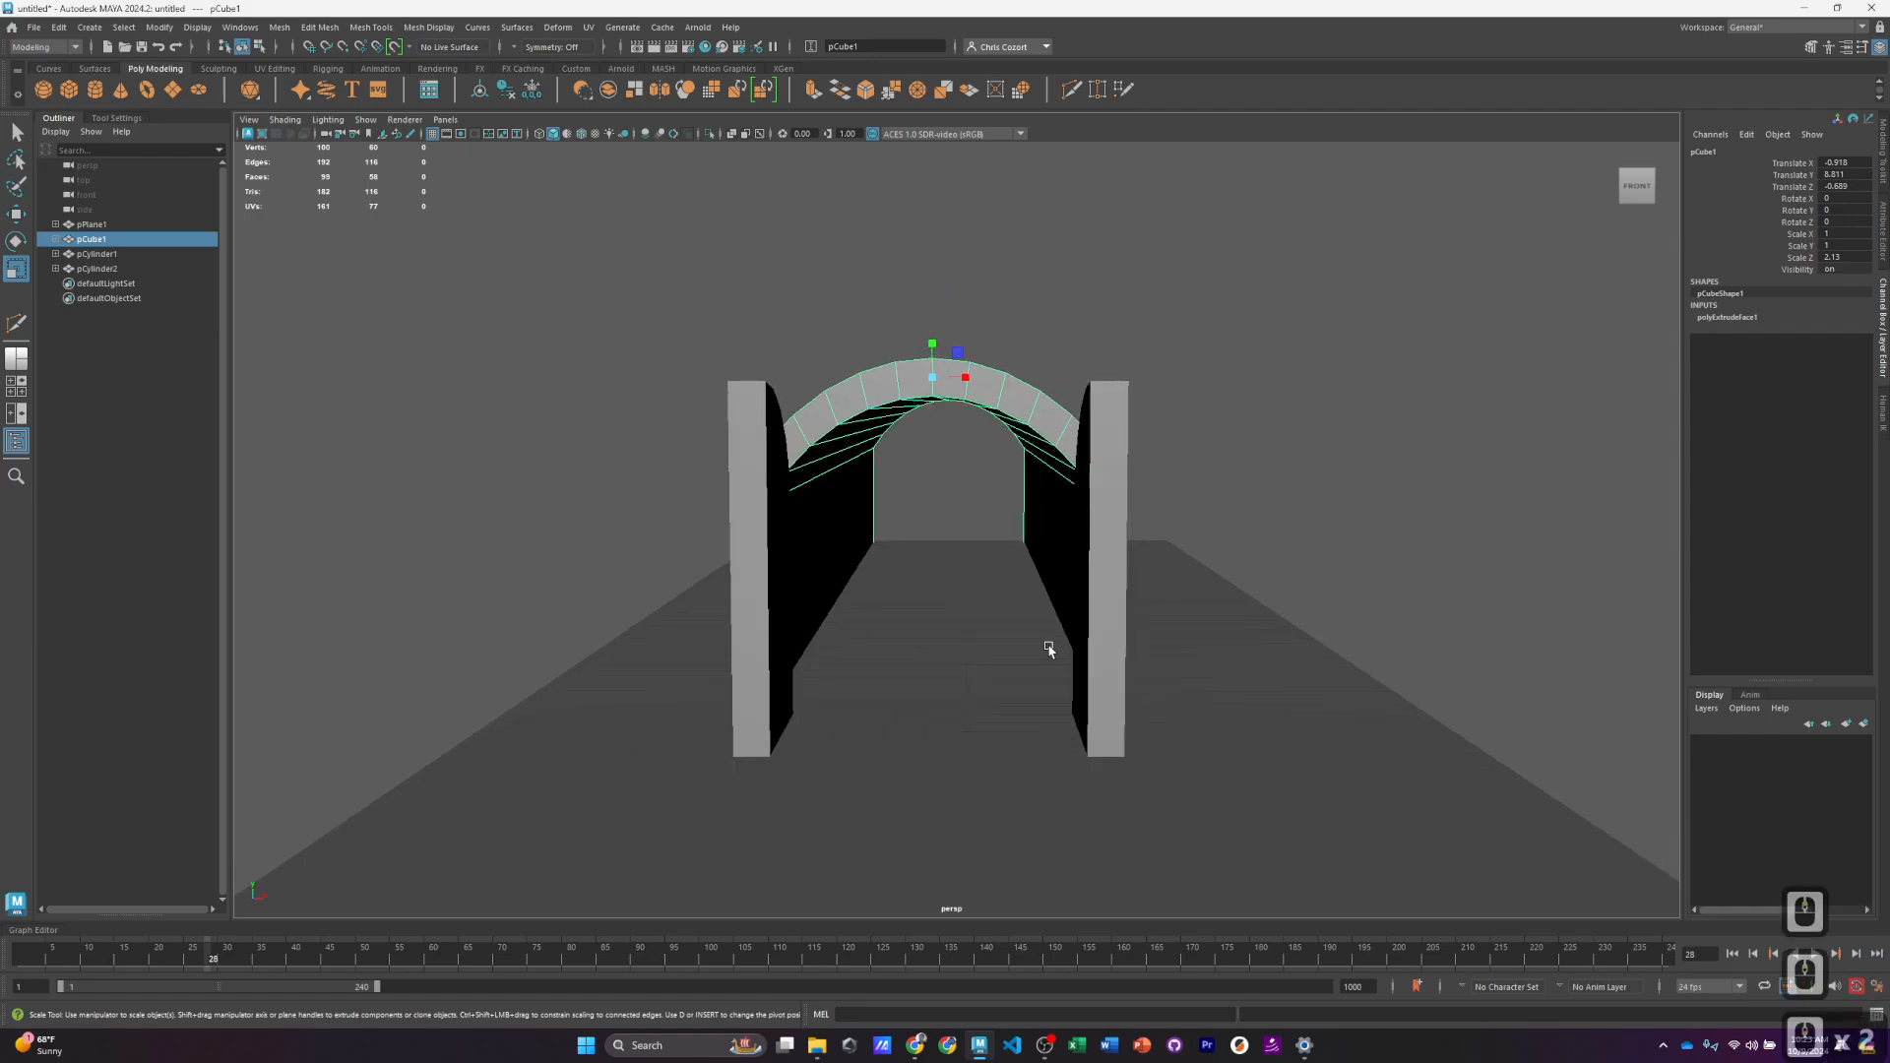